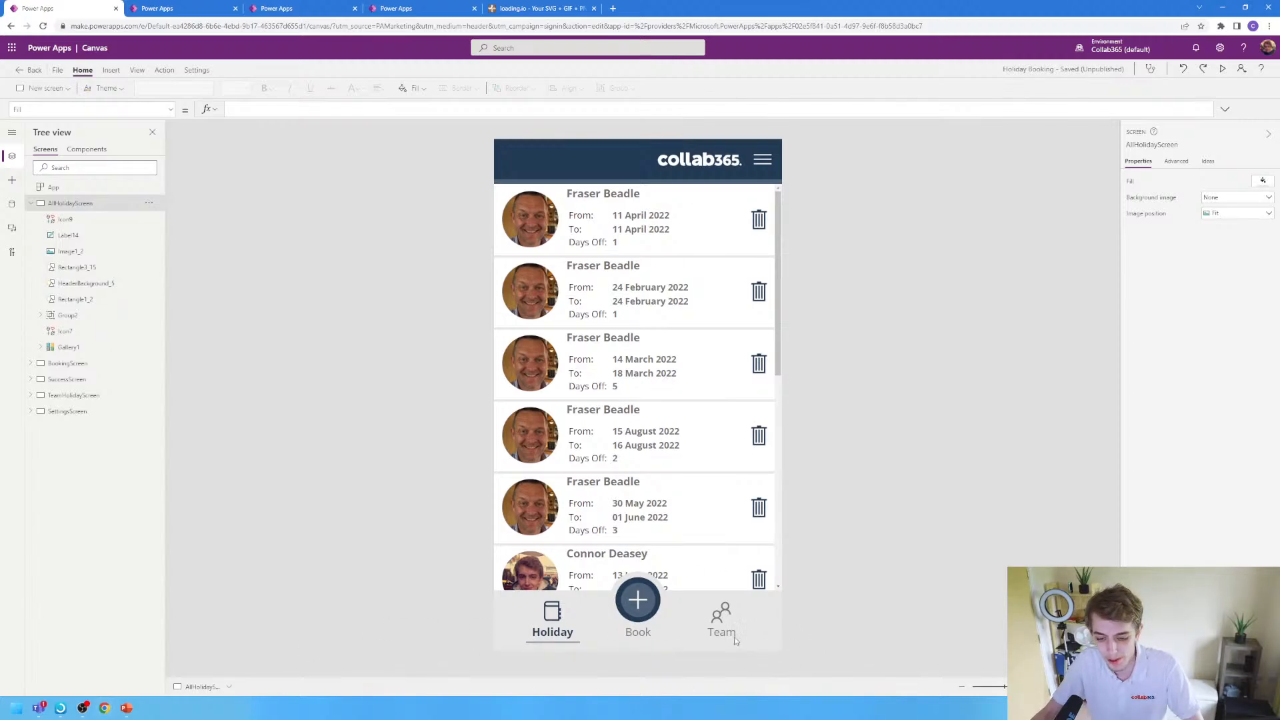
- Inspect the OnSelect formulas of the Team, Book and Holiday icons in the AllHolidayScreen navigation bar
click(730, 612)
click(718, 612)
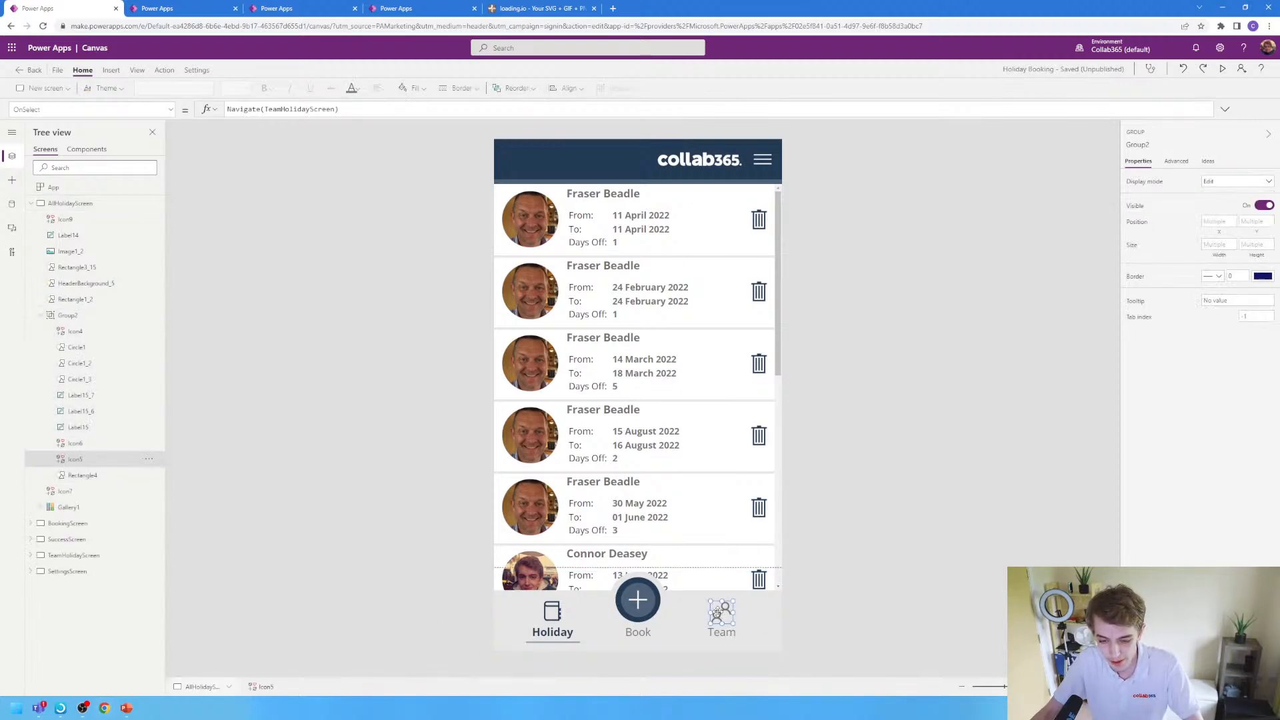
click(554, 612)
click(639, 602)
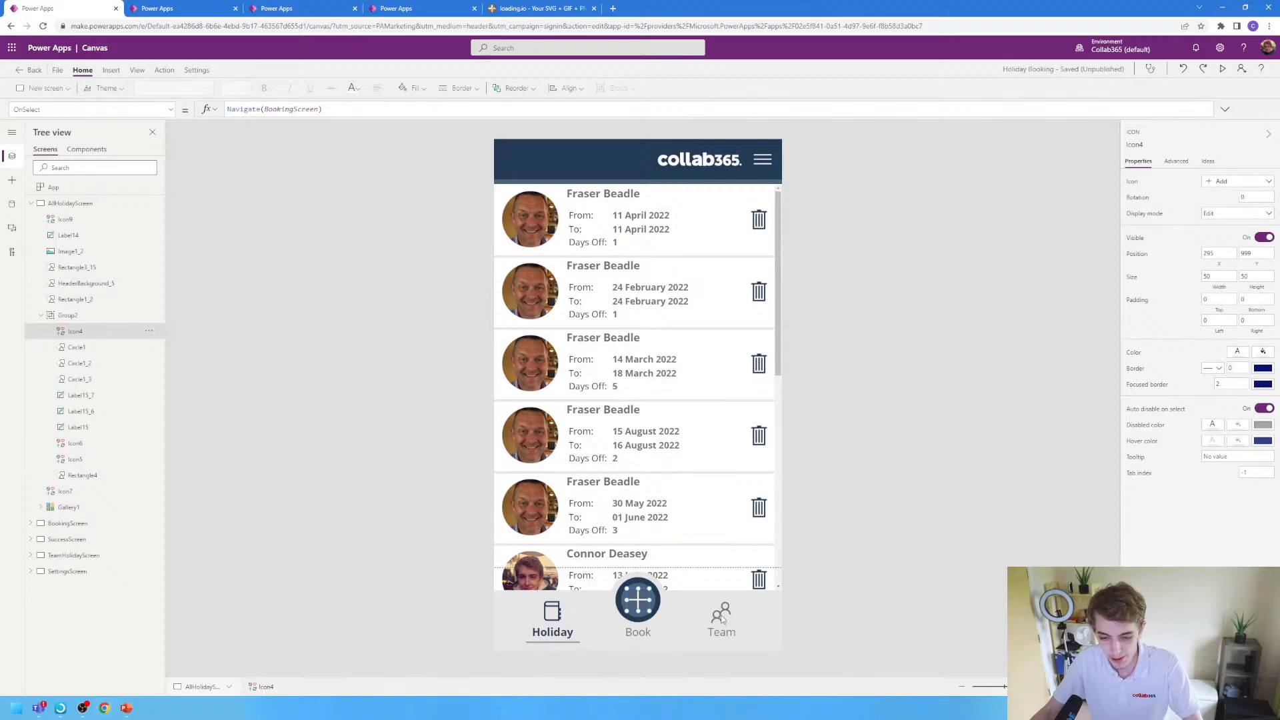
click(720, 612)
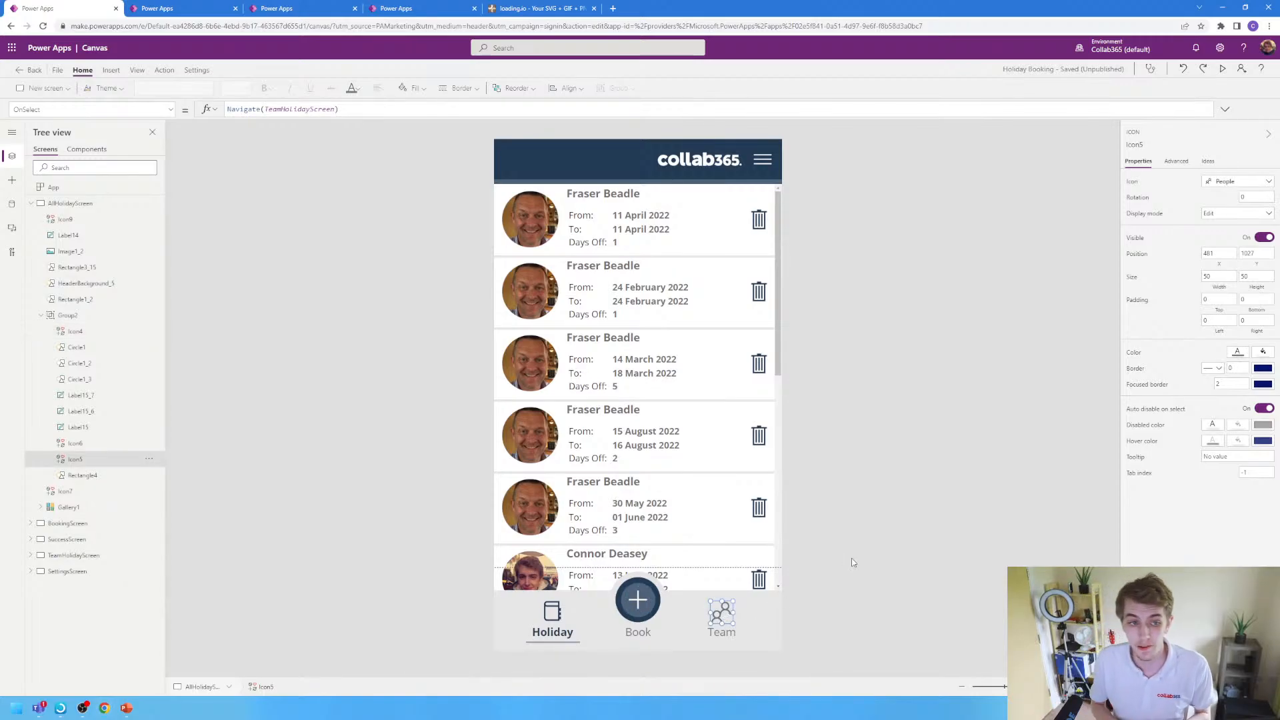
click(371, 110)
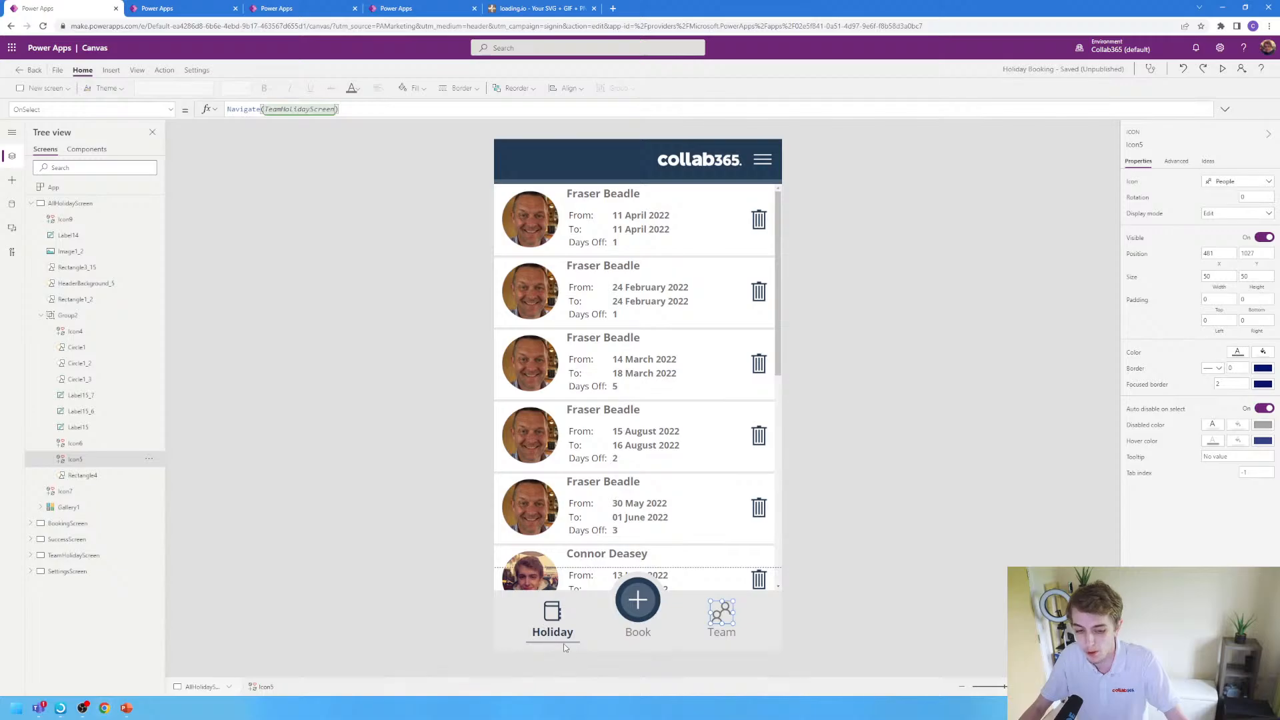
click(552, 620)
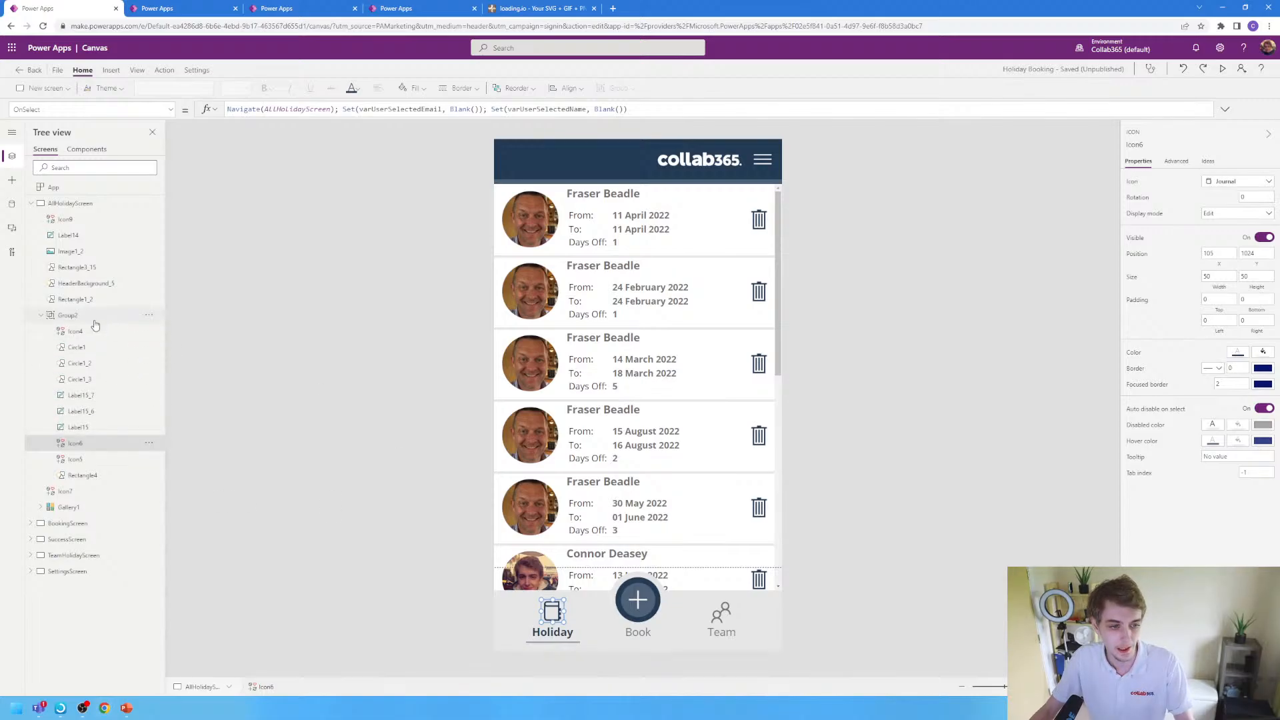
- Examine the Group2 navigation bar group and the OnSelect formula of its Holiday icon
click(67, 315)
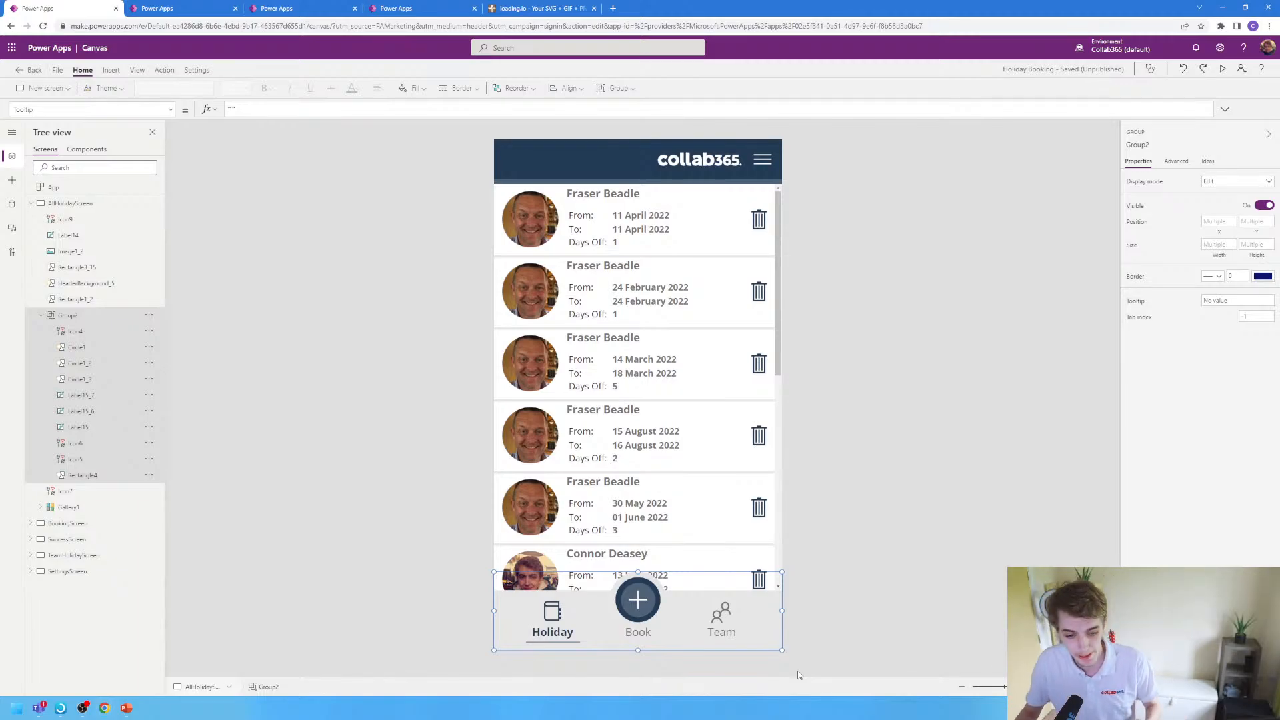
click(566, 614)
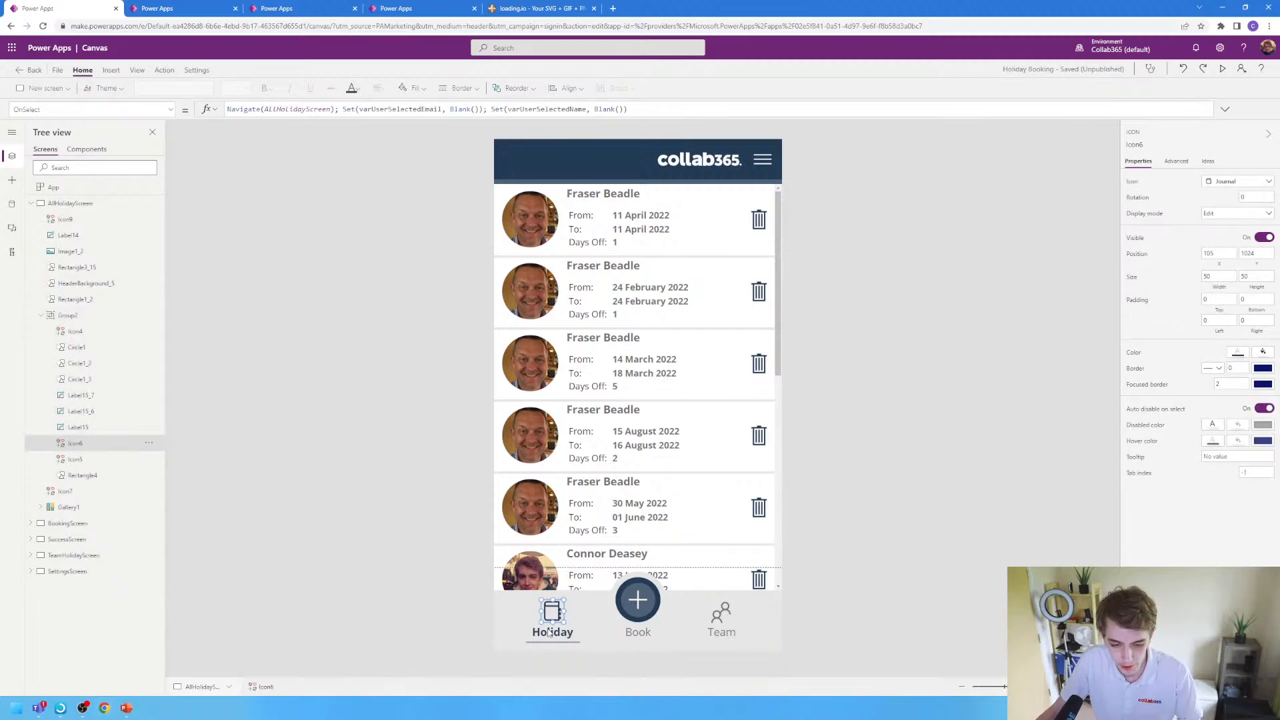
click(548, 632)
click(418, 601)
click(551, 611)
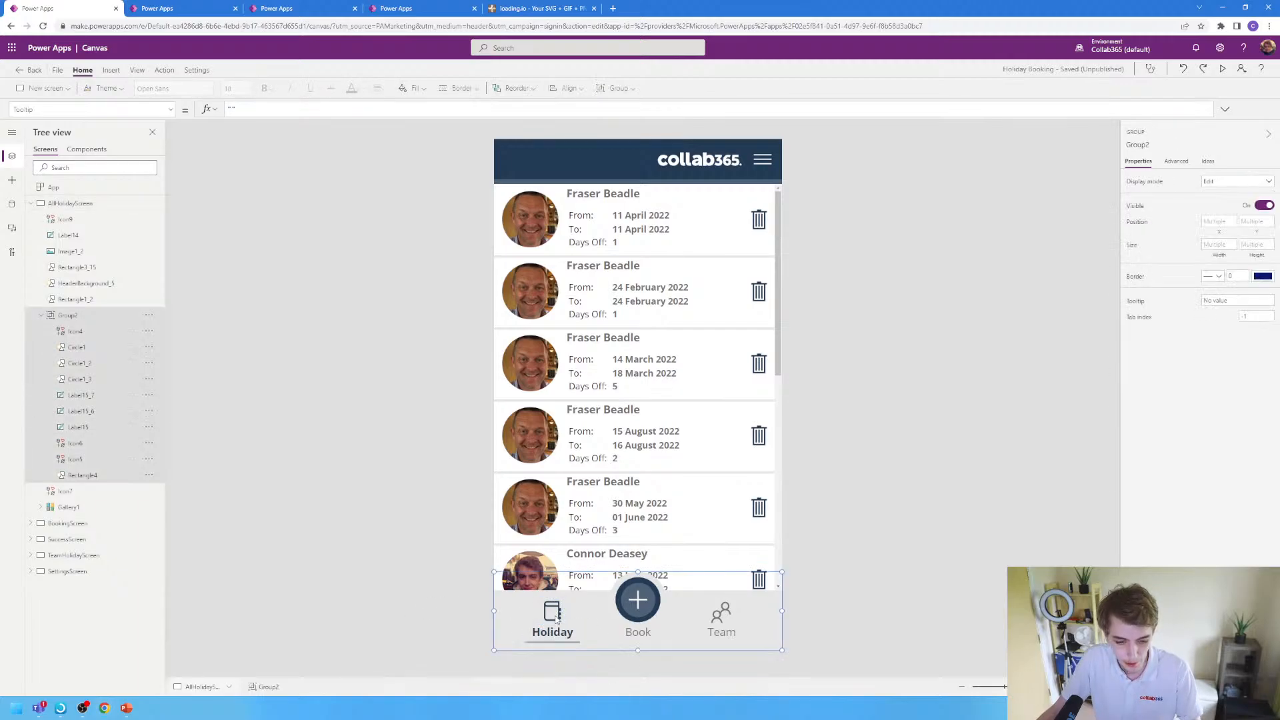
click(551, 612)
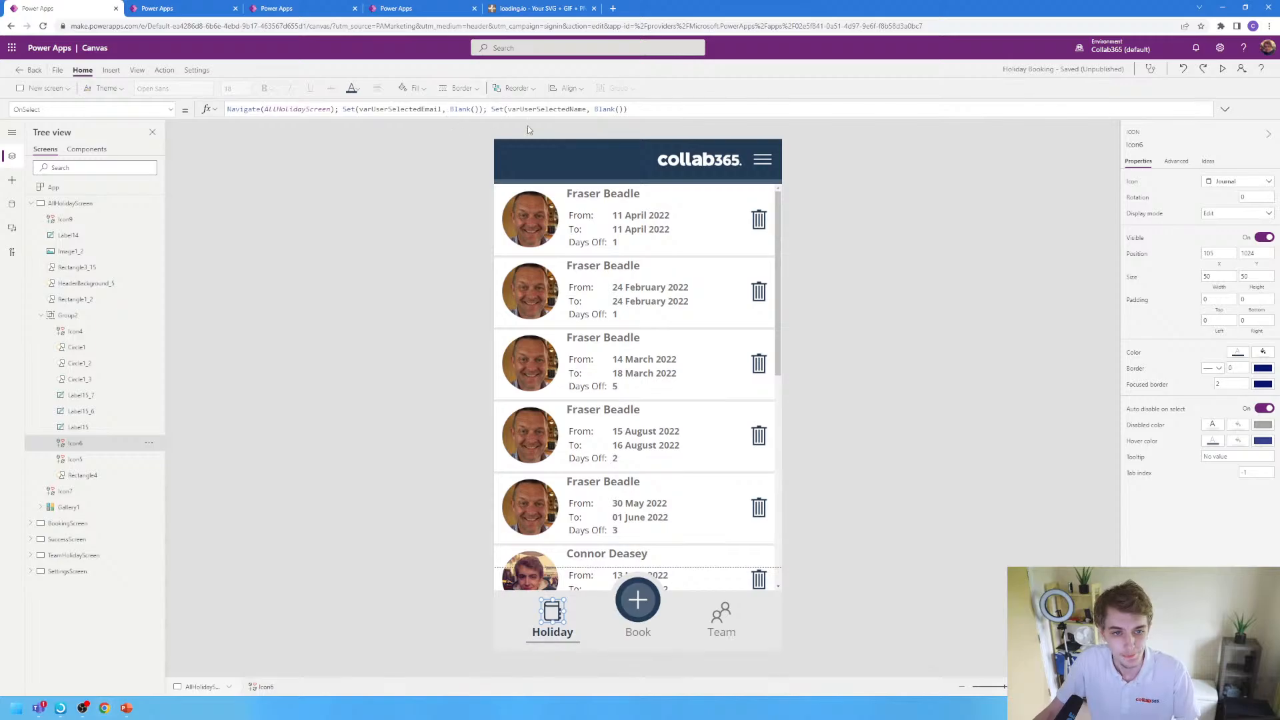
click(936, 237)
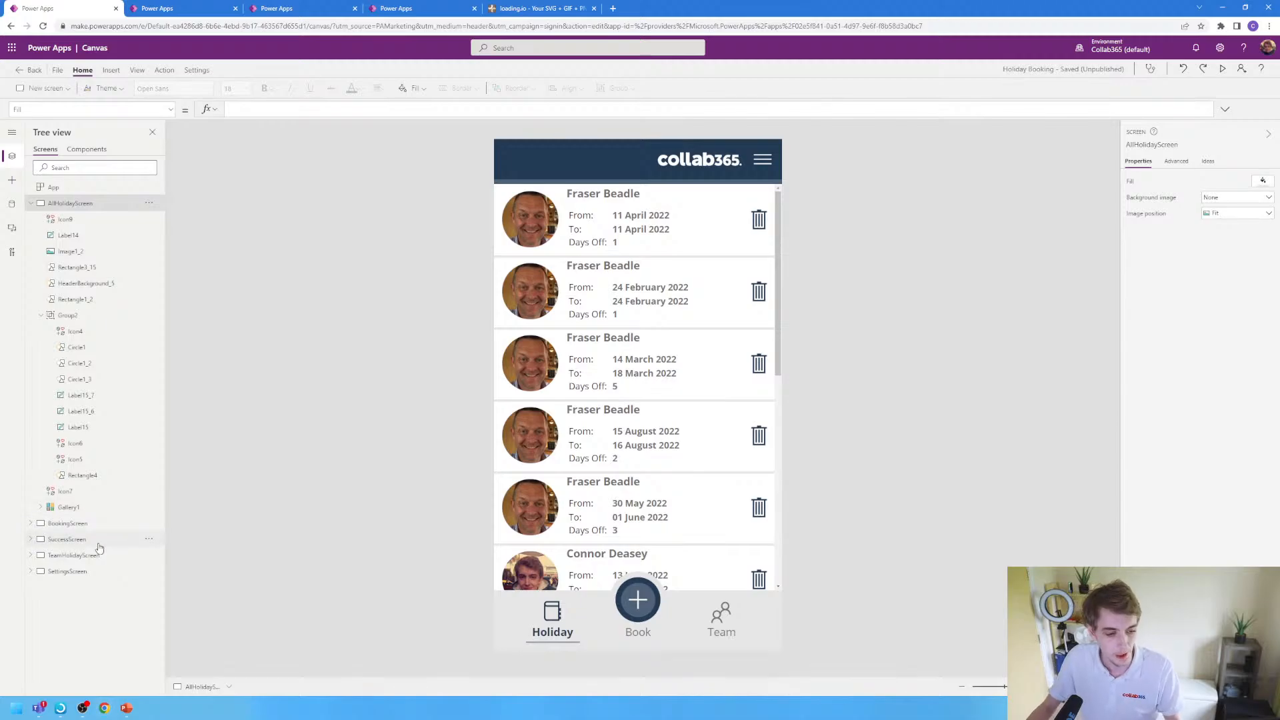
- Expand BookingScreen in the screen tree and compare its navigation bar with Group2 and the Holiday icon on AllHolidayScreen
click(67, 523)
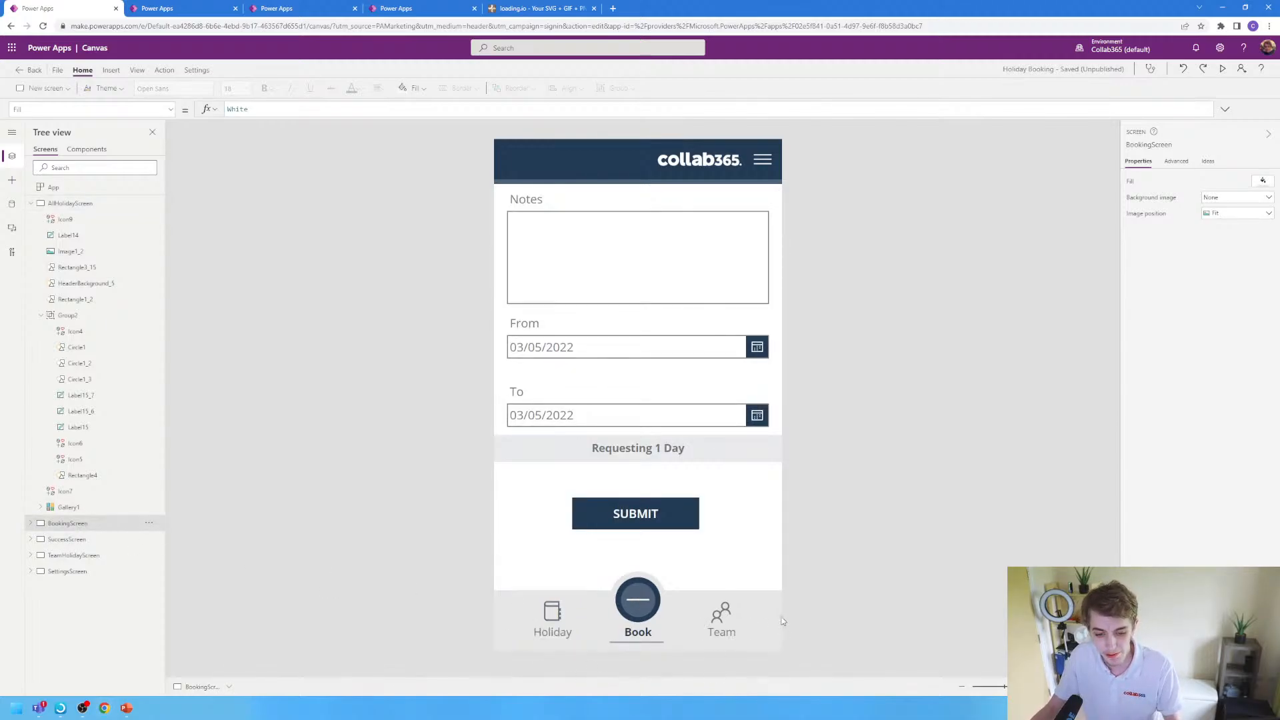
click(29, 524)
scroll(114, 567, down, 1)
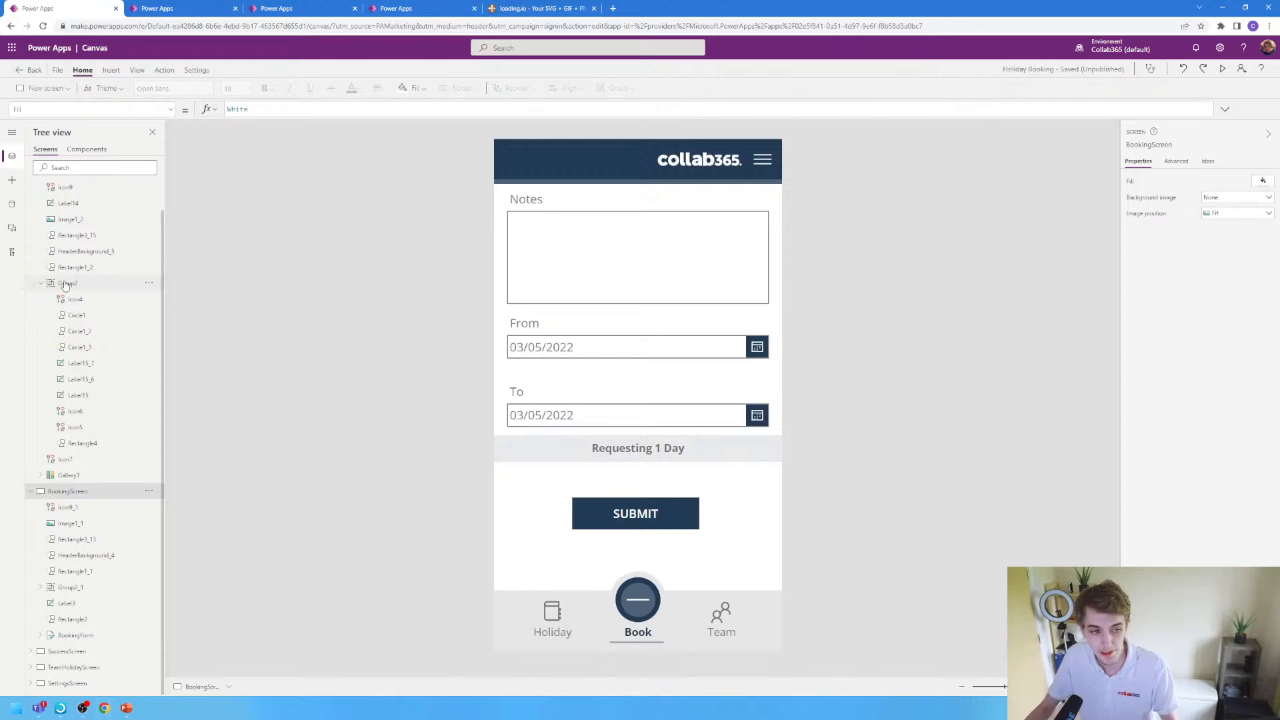
scroll(77, 294, up, 1)
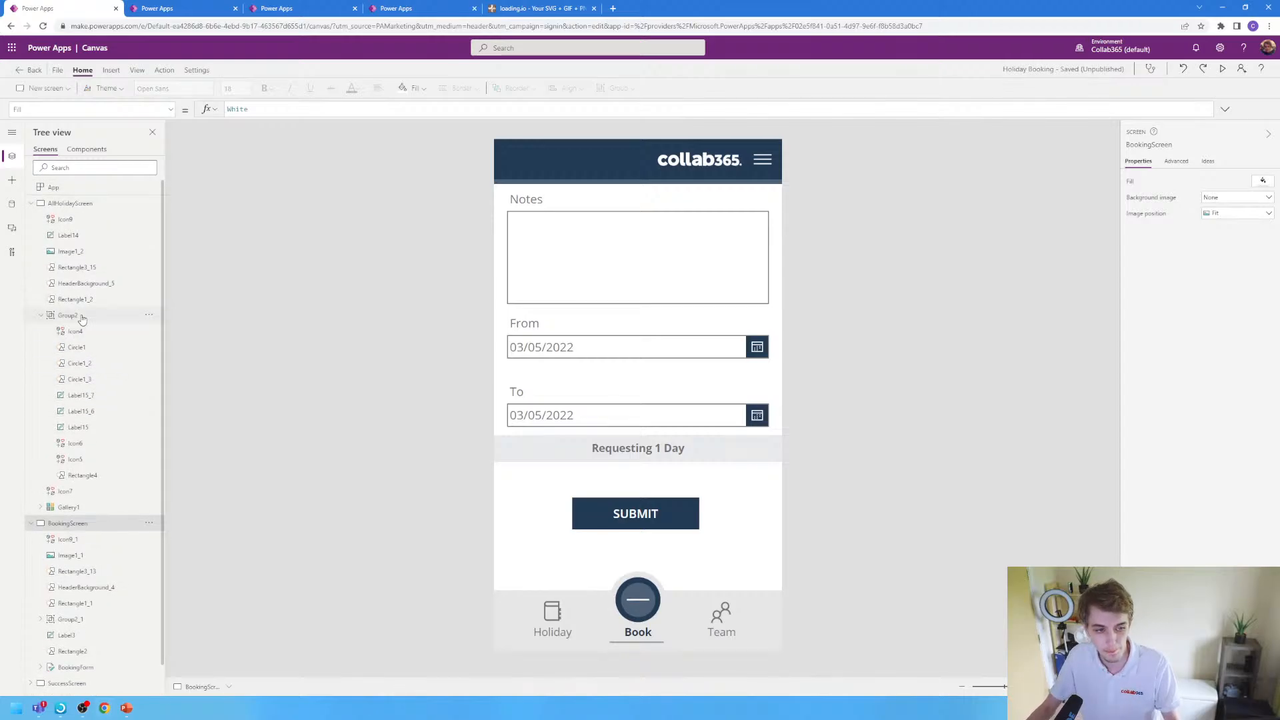
click(67, 316)
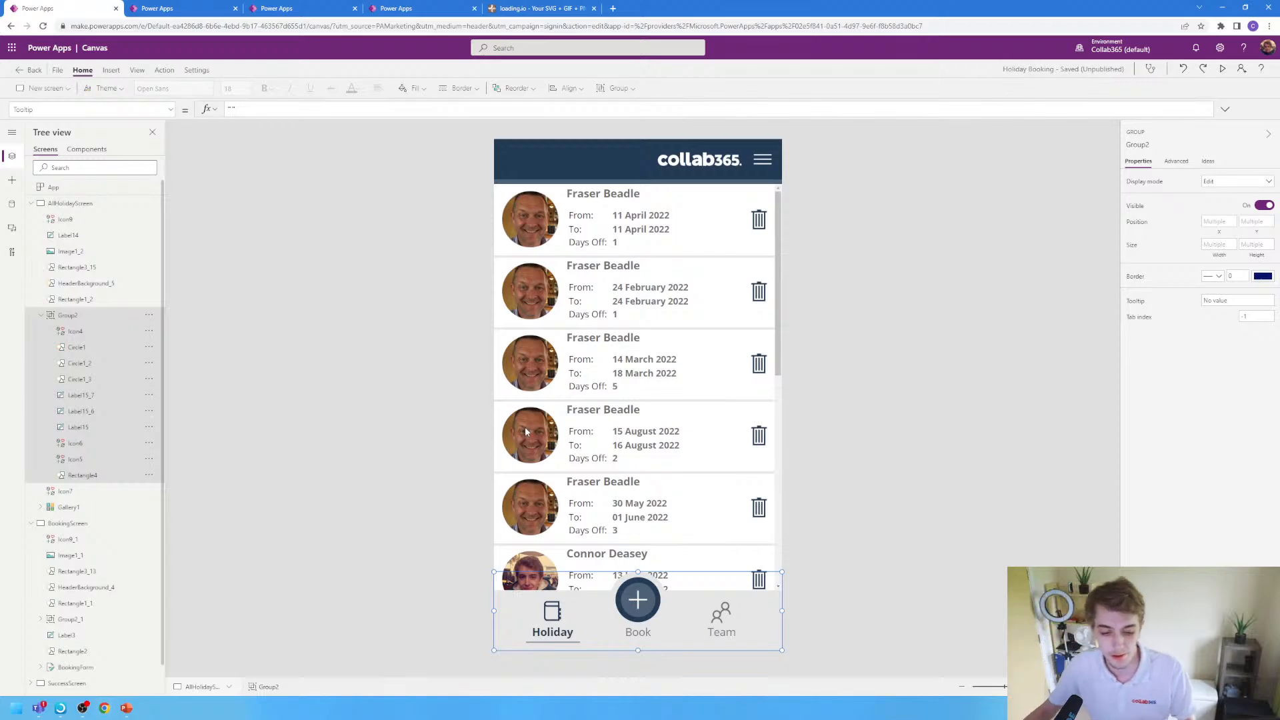
click(551, 616)
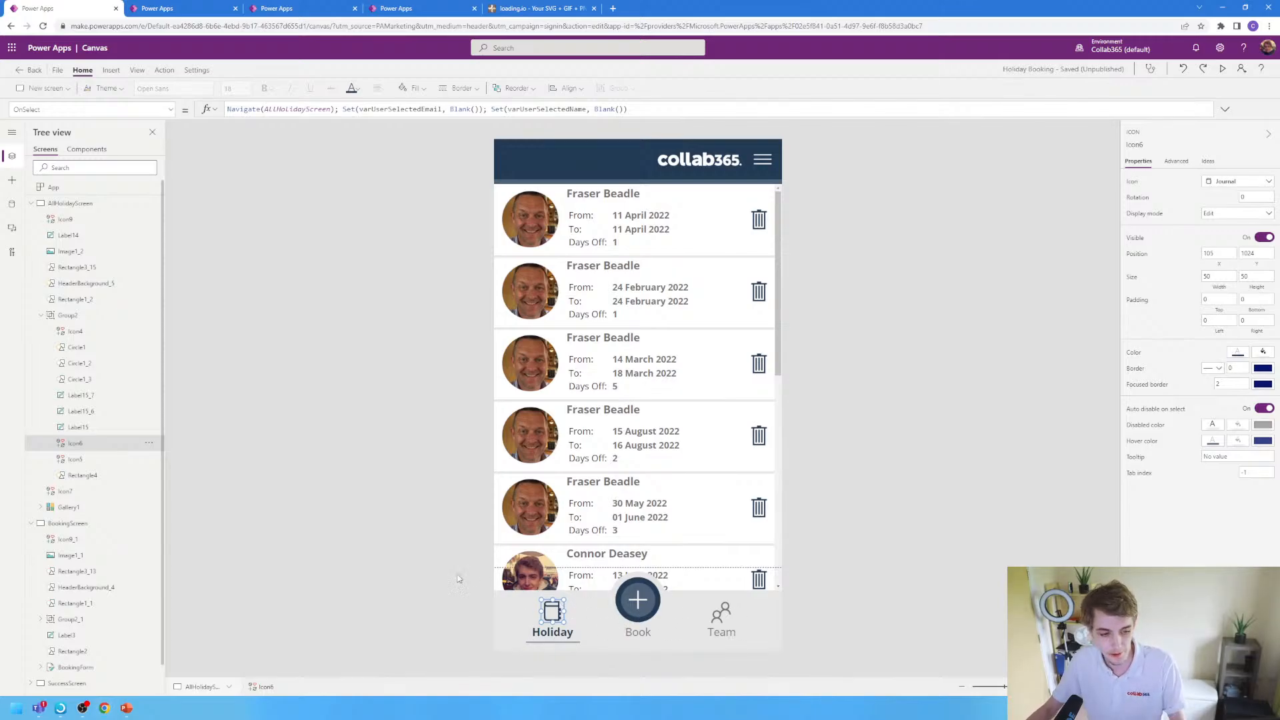
- View the navigation bars on BookingScreen and TeamHolidayScreen, and return to AllHolidayScreen
click(68, 524)
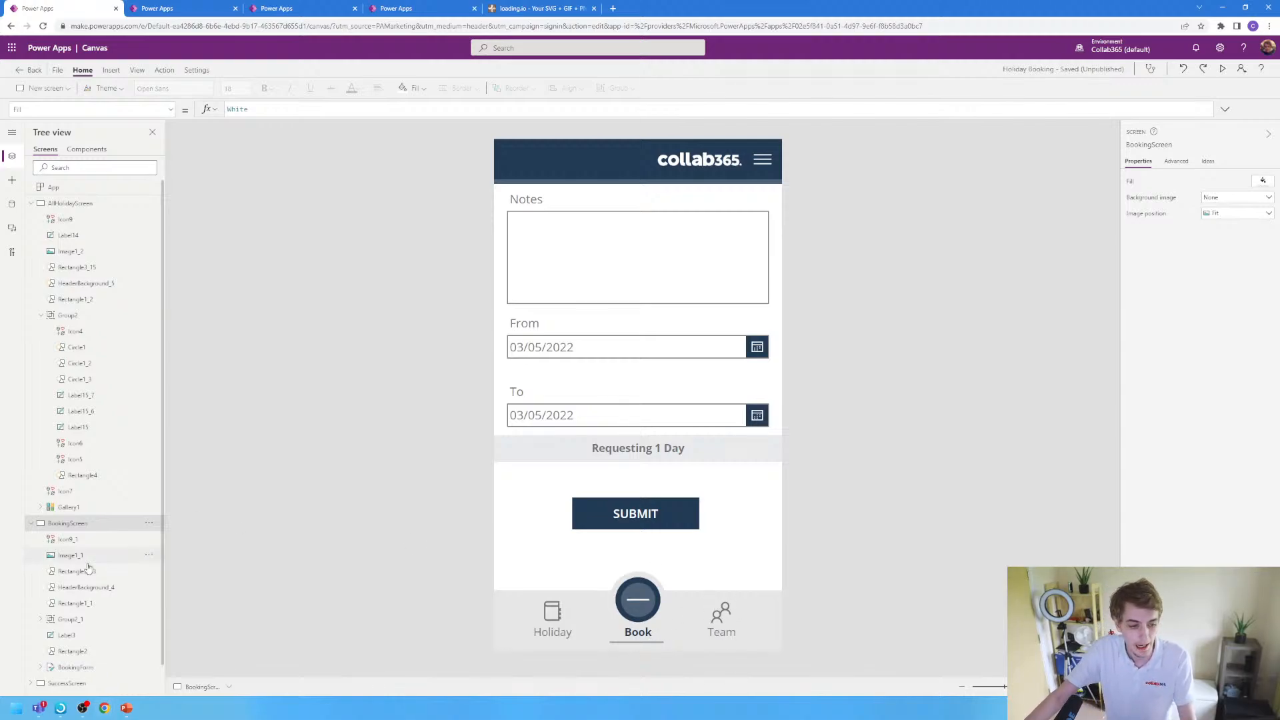
scroll(93, 533, down, 1)
click(73, 666)
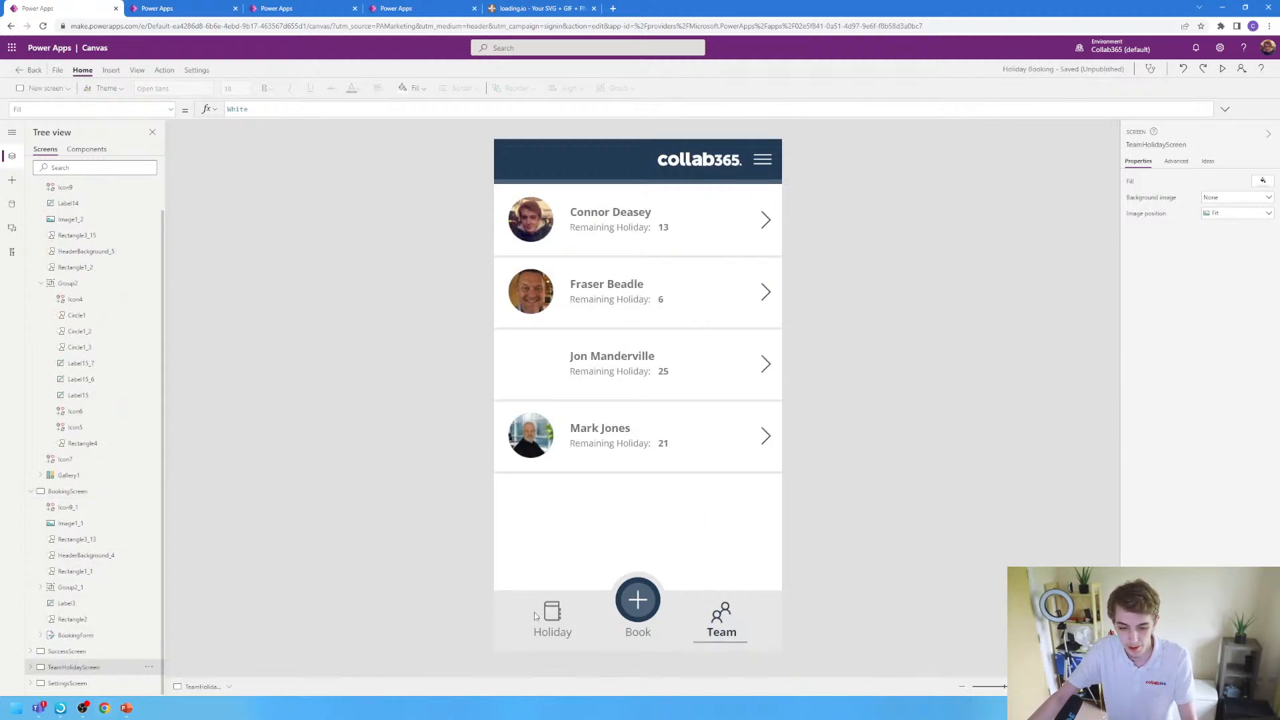
scroll(74, 232, up, 1)
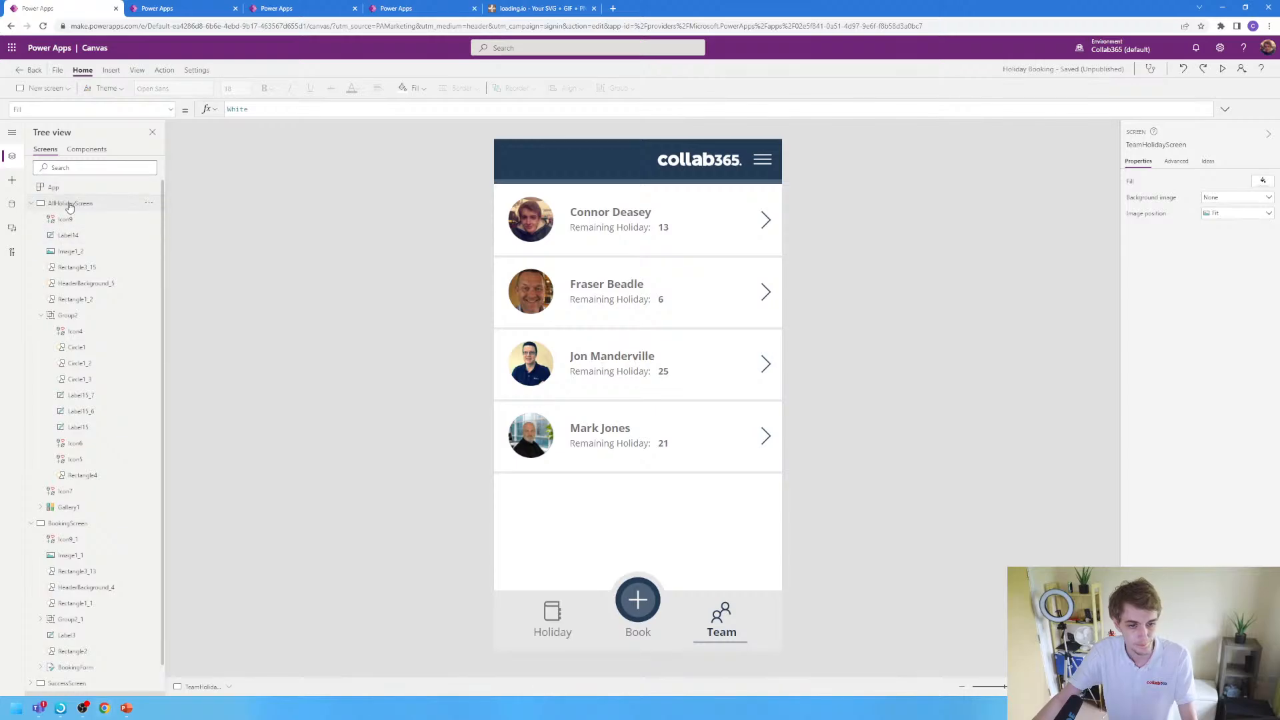
click(69, 206)
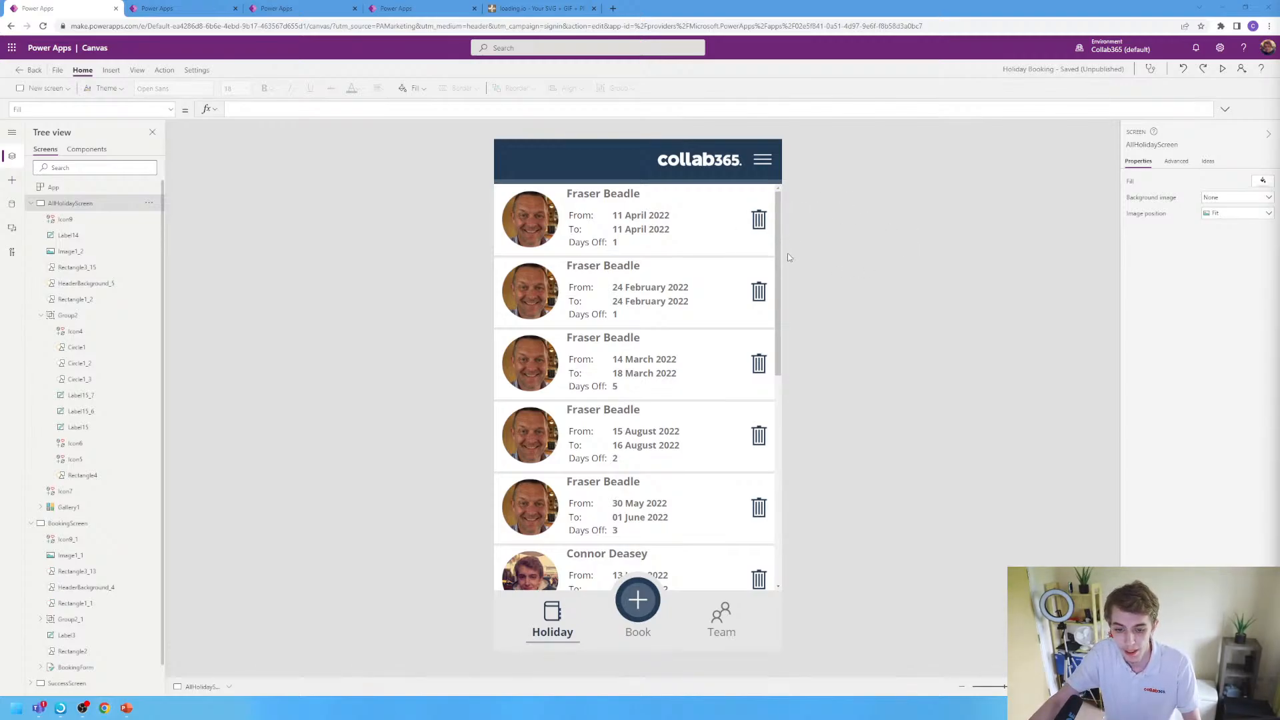
- Test the header's menu icon by opening SettingsScreen and closing it back to AllHolidayScreen several times
click(762, 163)
alt+click(761, 163)
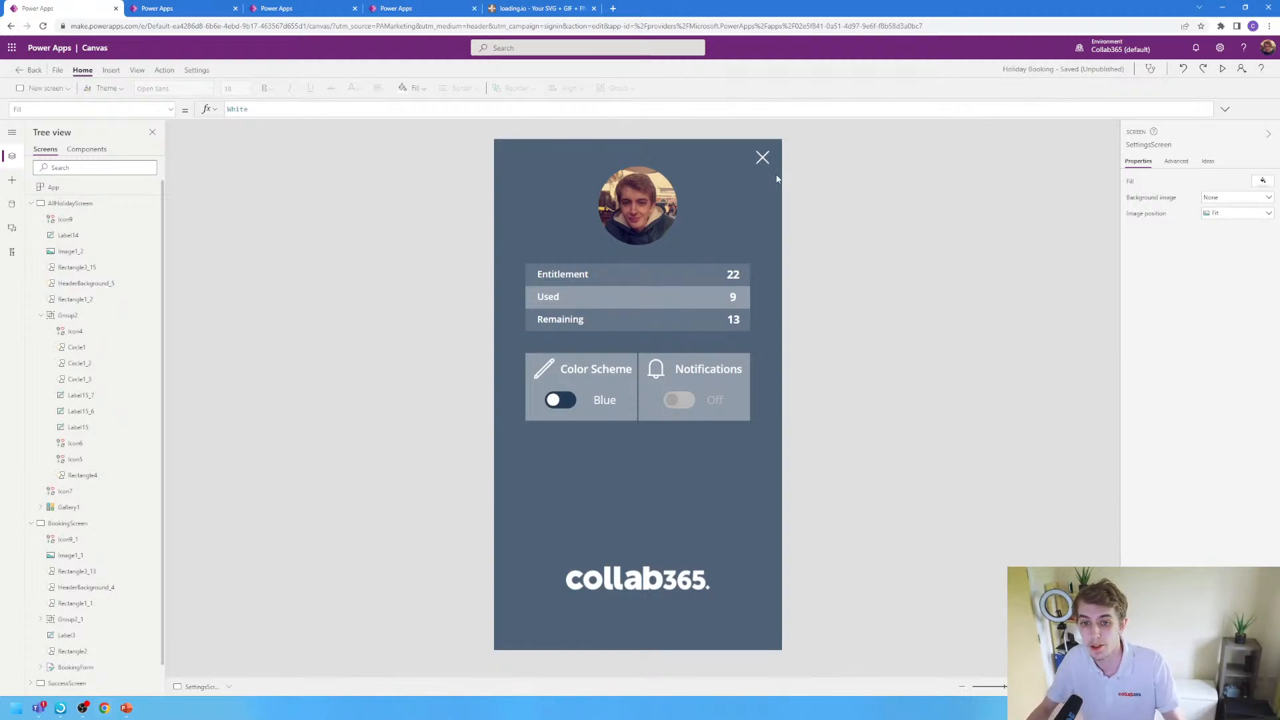
alt+click(762, 159)
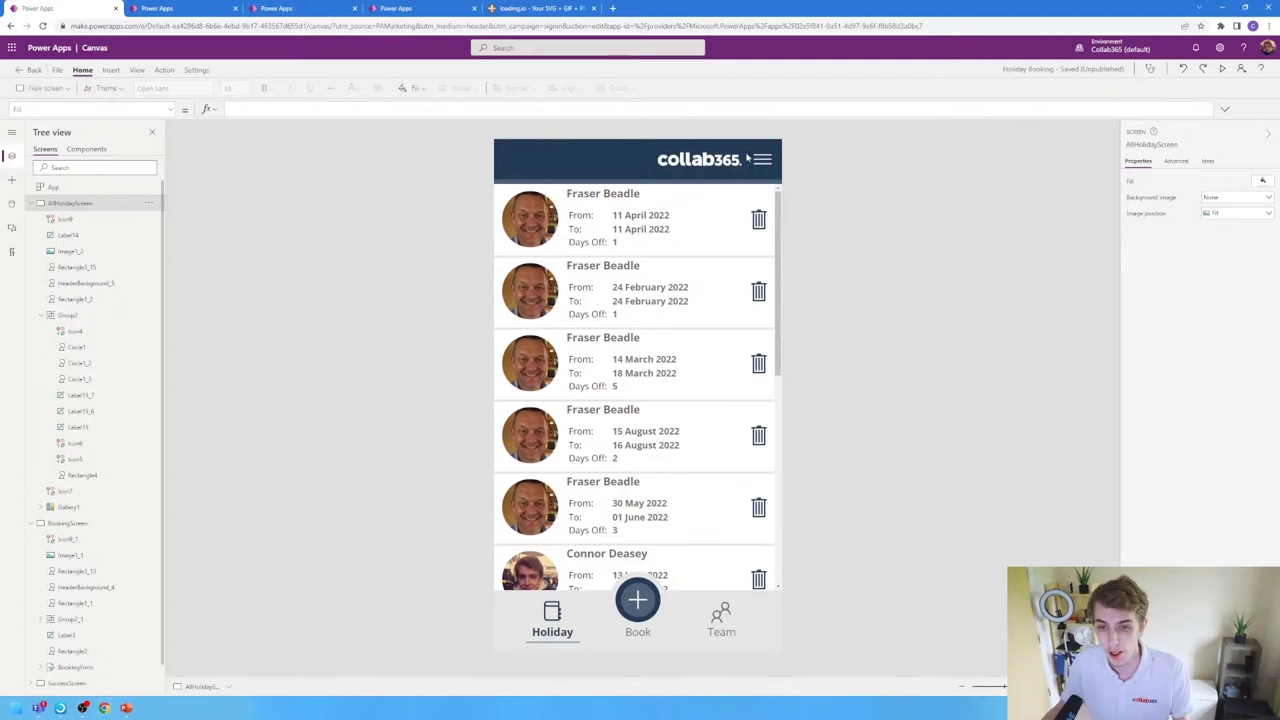
alt+click(761, 167)
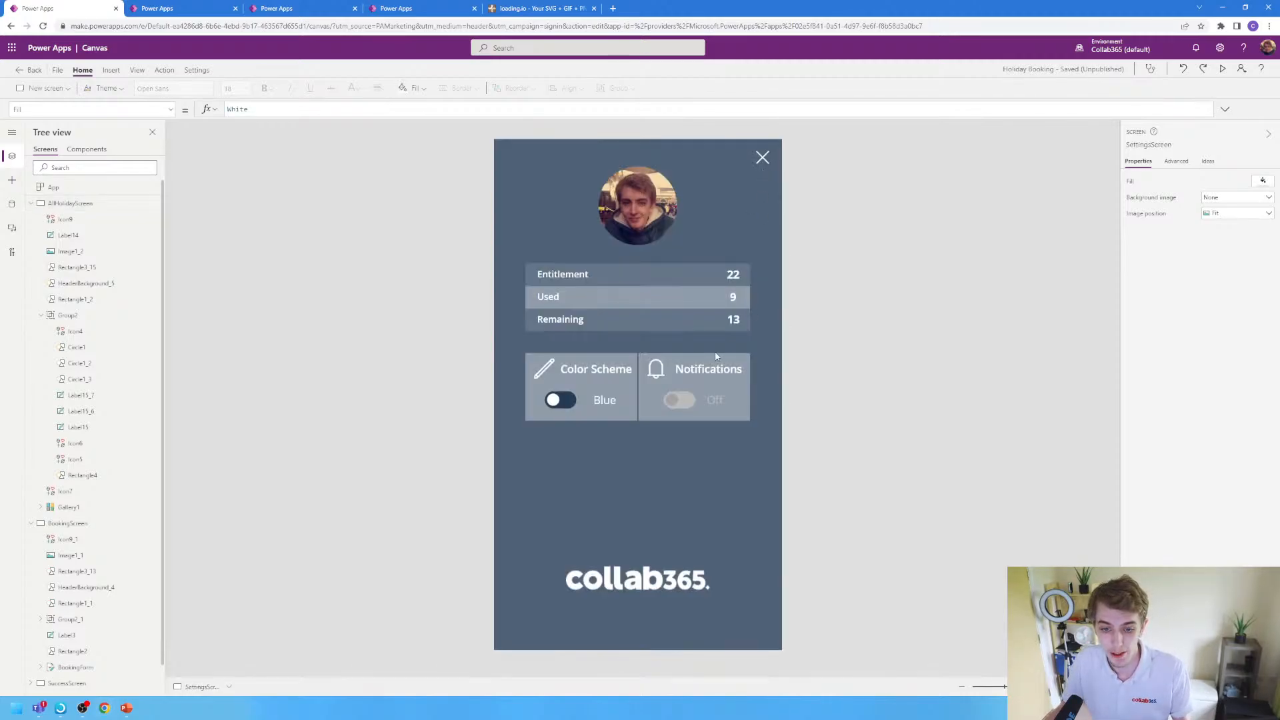
alt+click(762, 157)
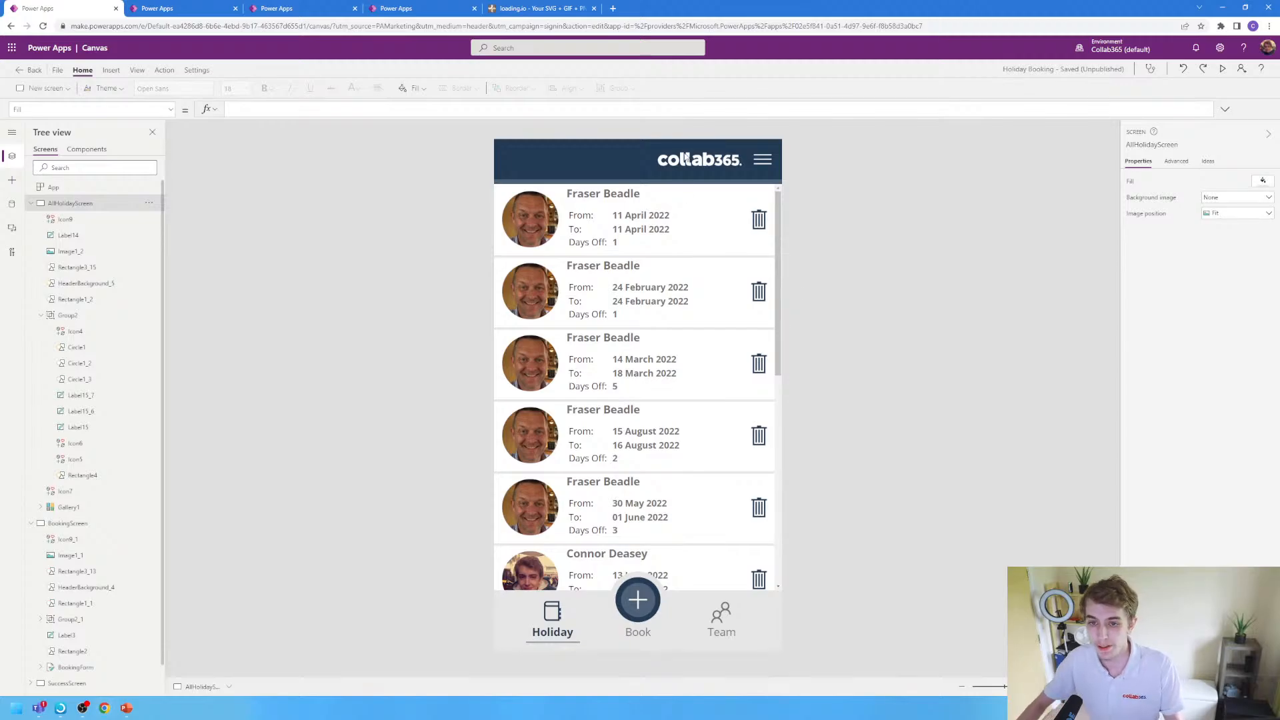
alt+click(764, 164)
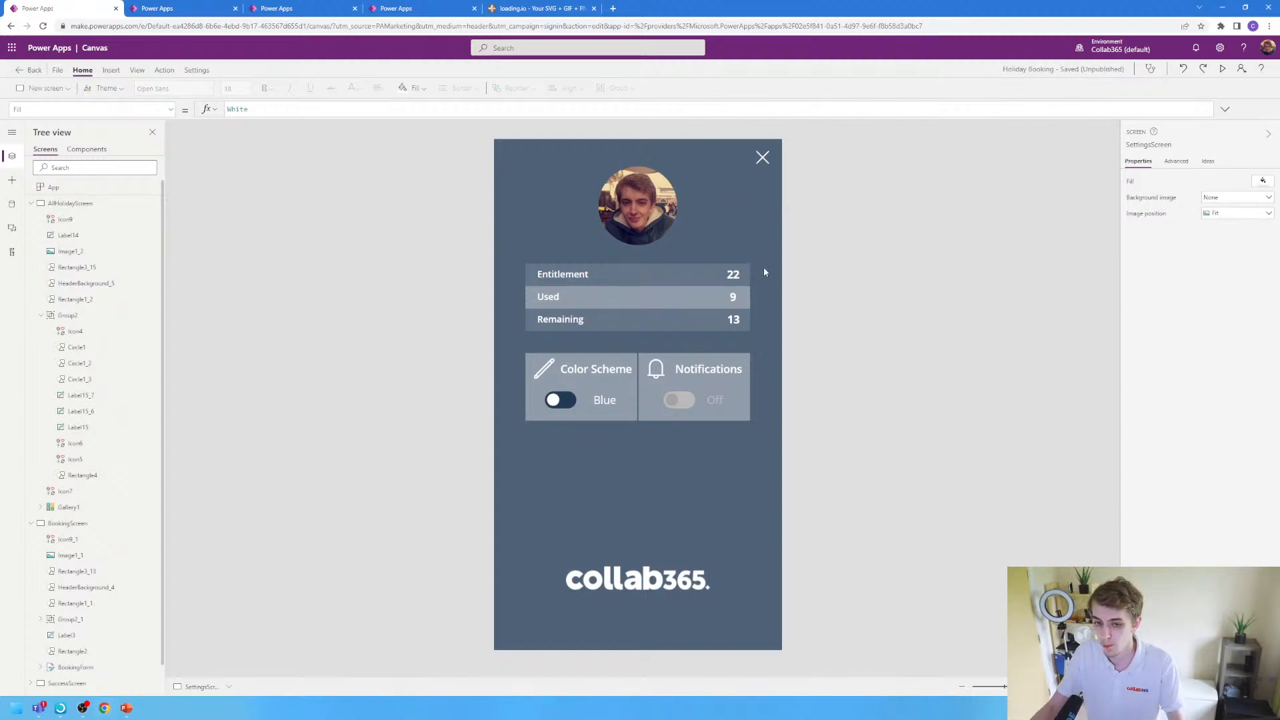
alt+click(761, 159)
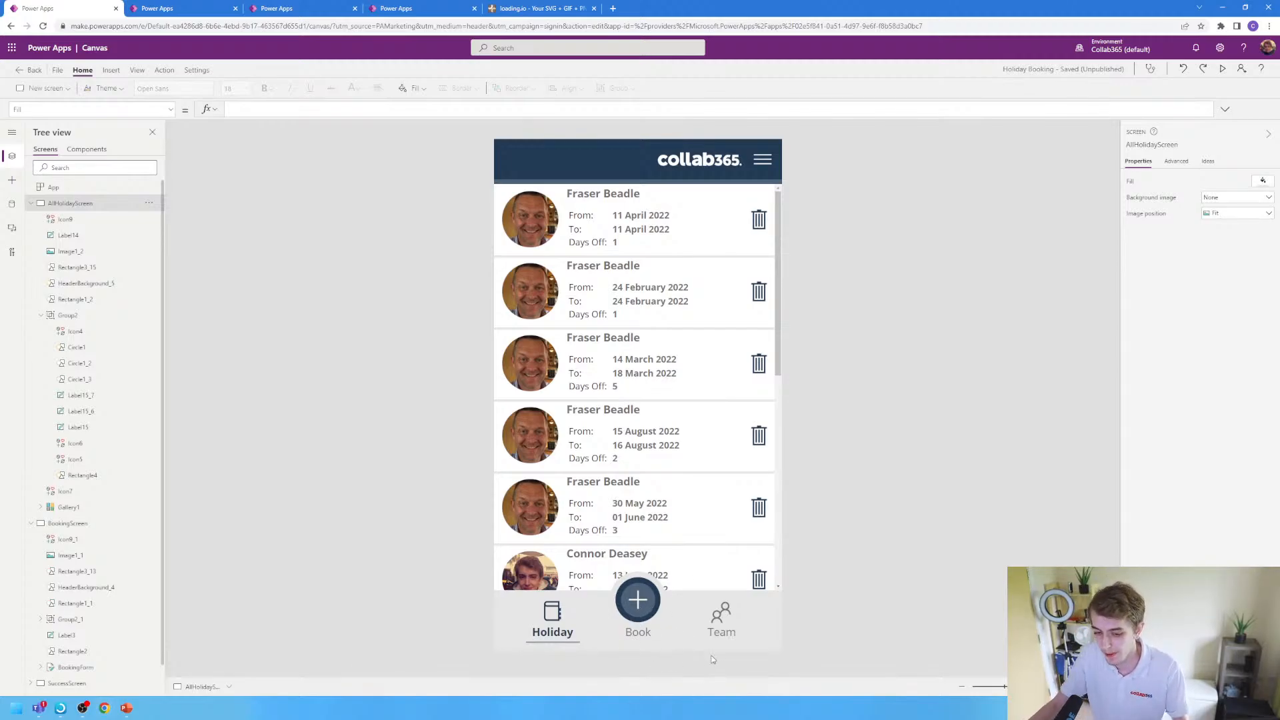
- Go to BookingScreen and set the Book icon's Icon formula to If(BookingForm.Visible = true, Icon.Check, Icon.Add)
alt+click(640, 602)
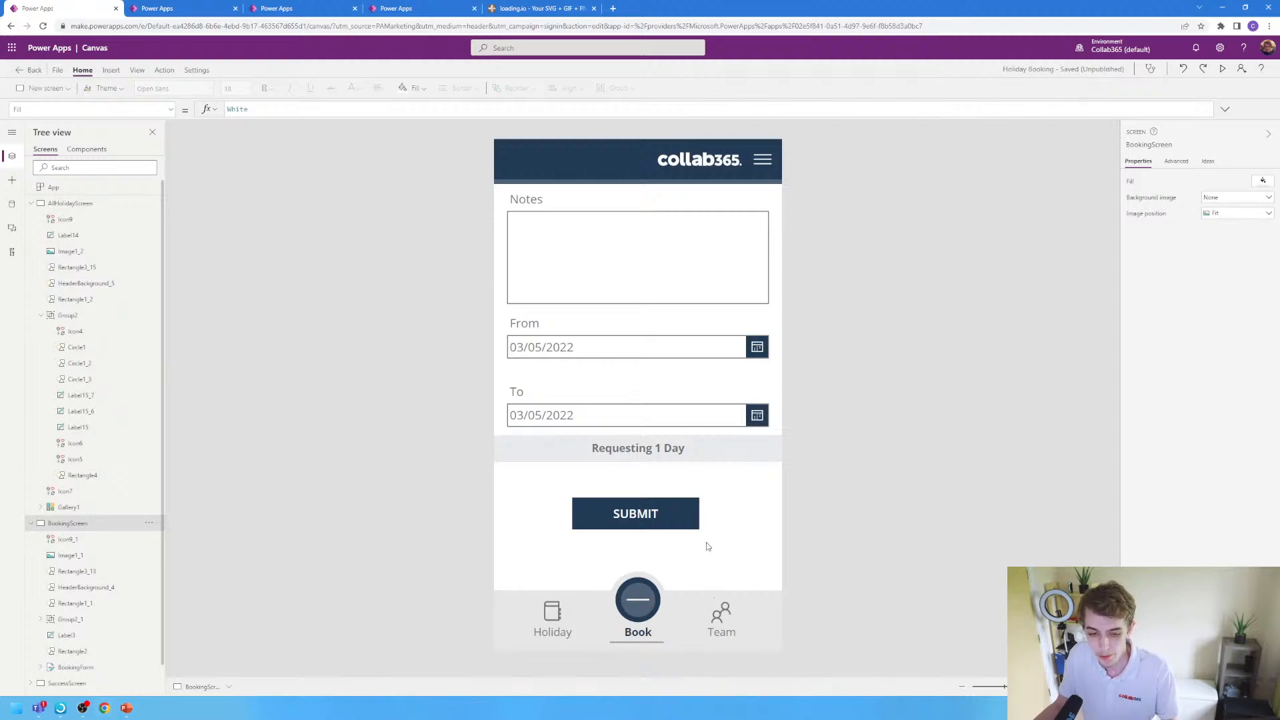
click(638, 604)
click(639, 604)
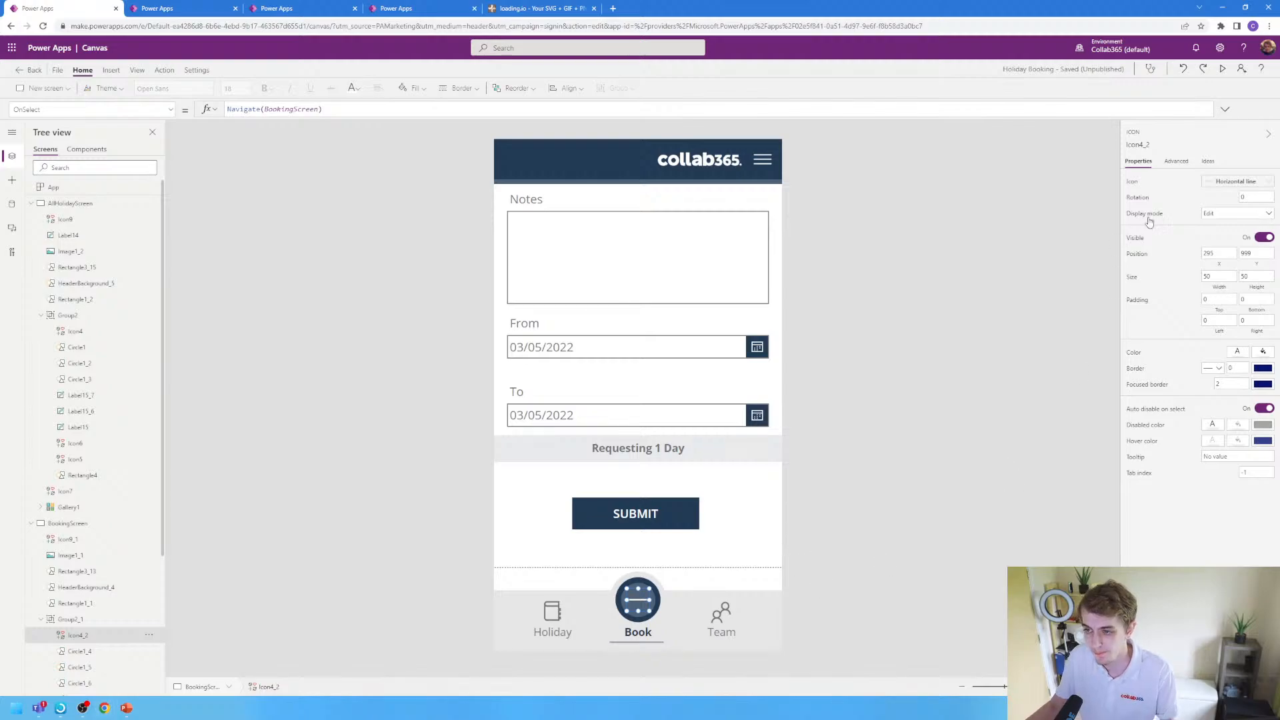
click(1251, 183)
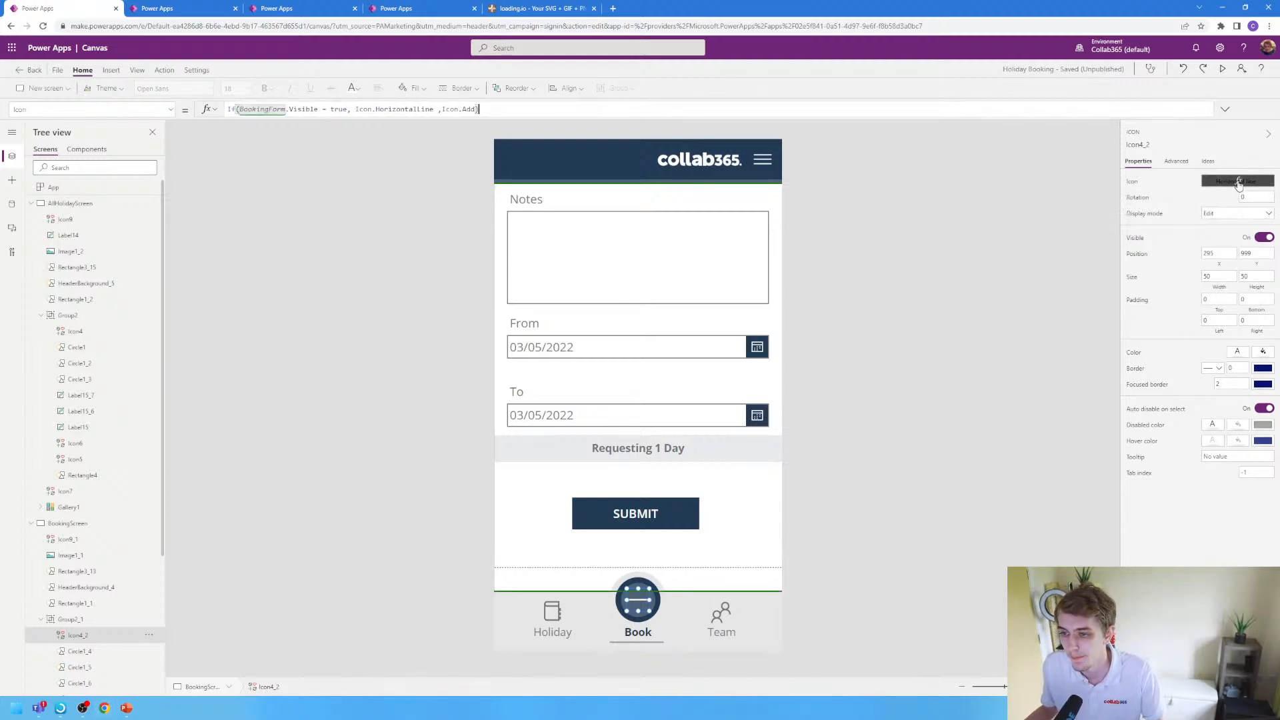
double_click(431, 109)
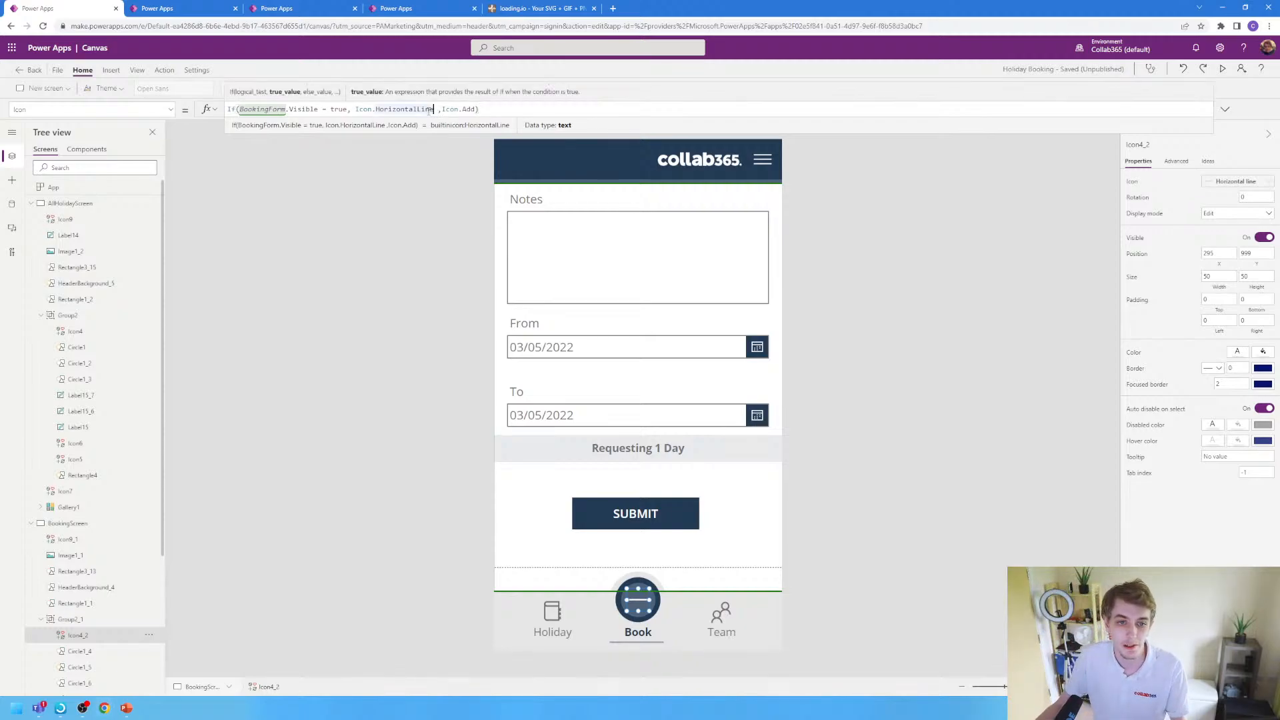
text(chec)
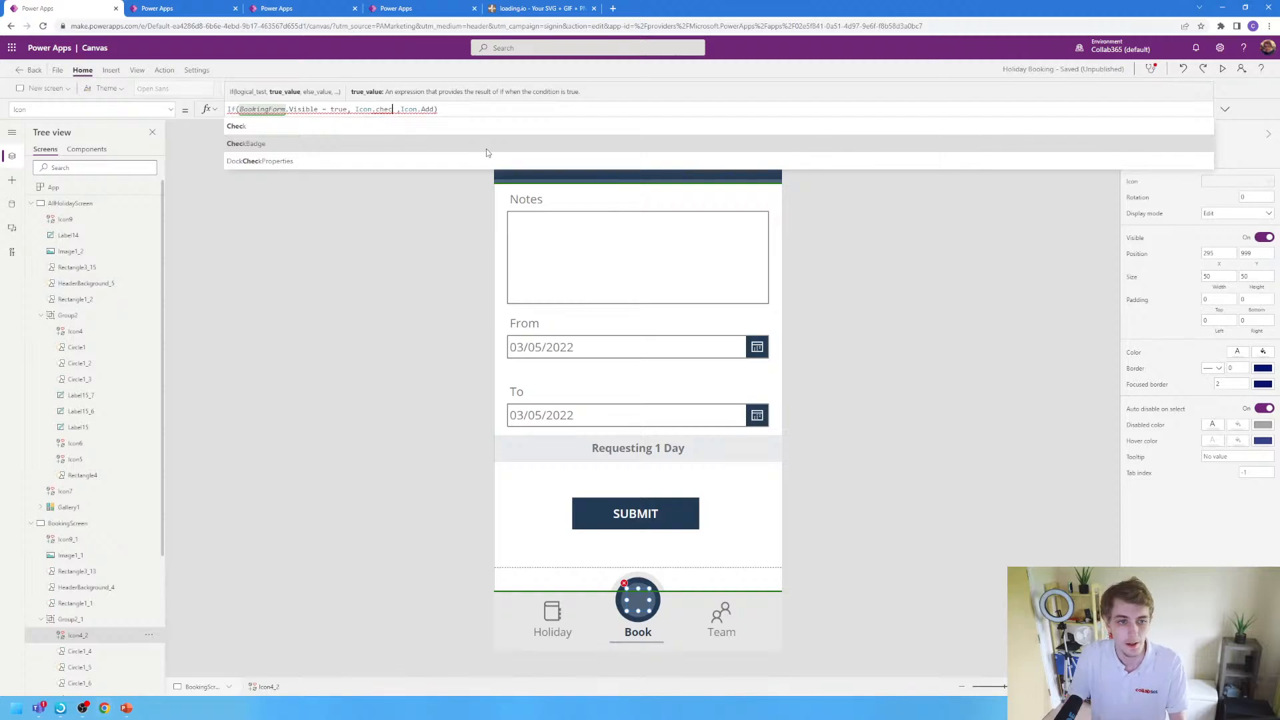
click(299, 126)
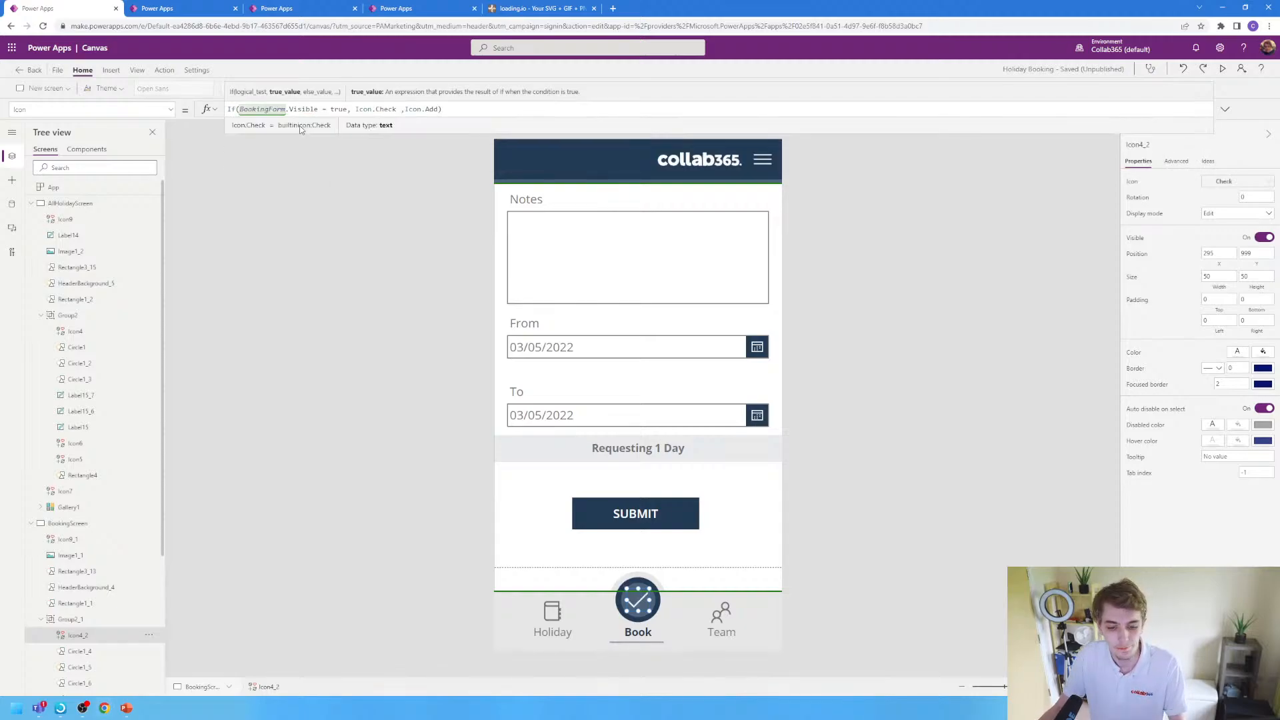
click(330, 274)
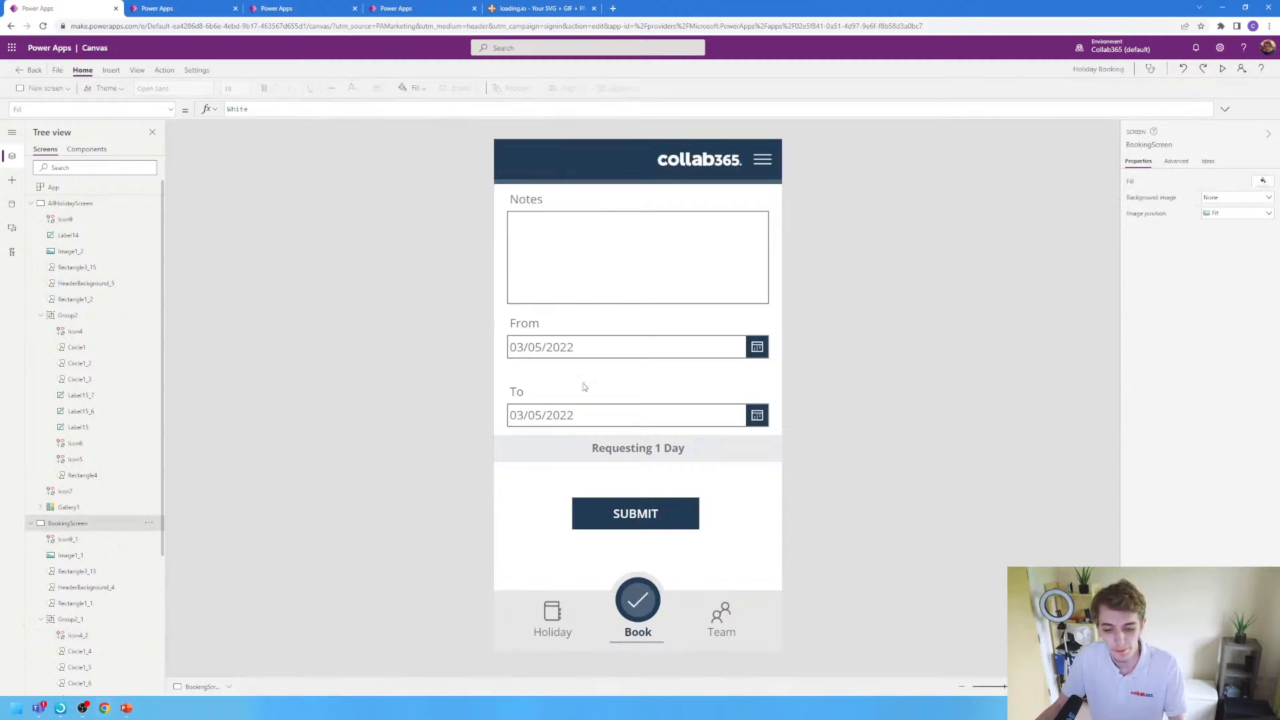
- Review the Book icon's conditional Icon formula in an enlarged formula bar and deselect the icon
click(637, 605)
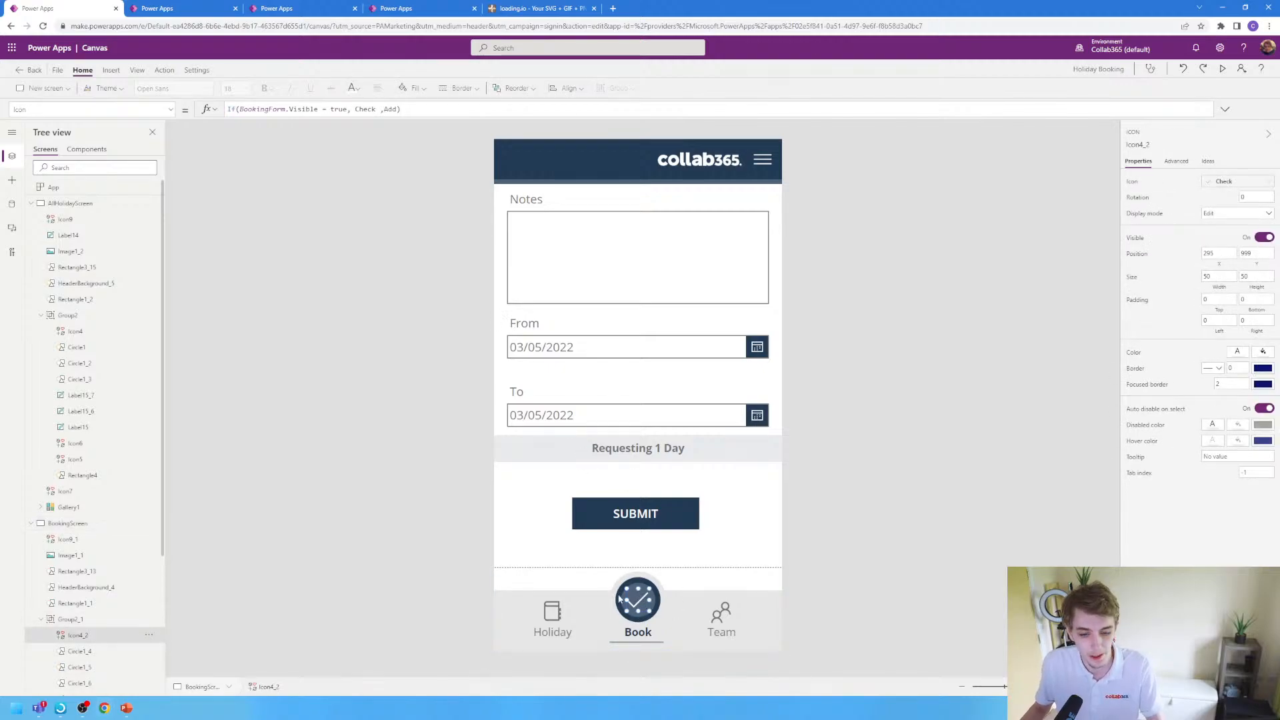
drag(429, 118, 429, 160)
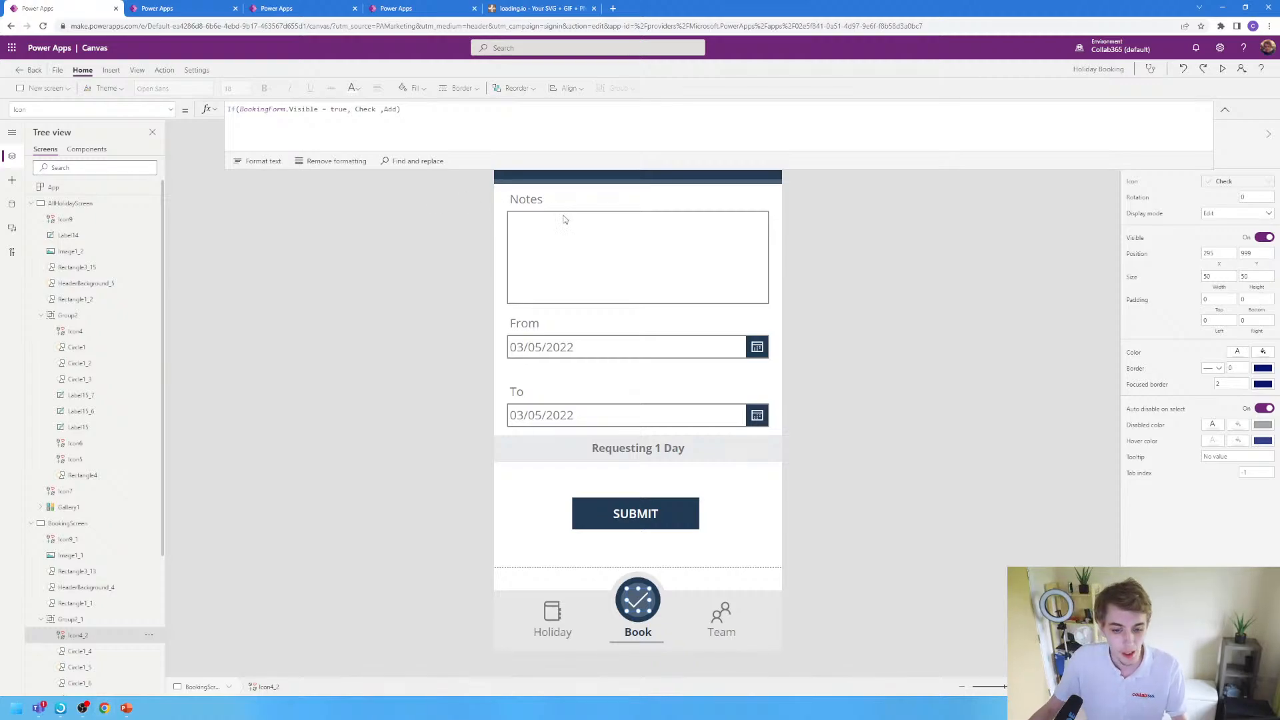
click(896, 533)
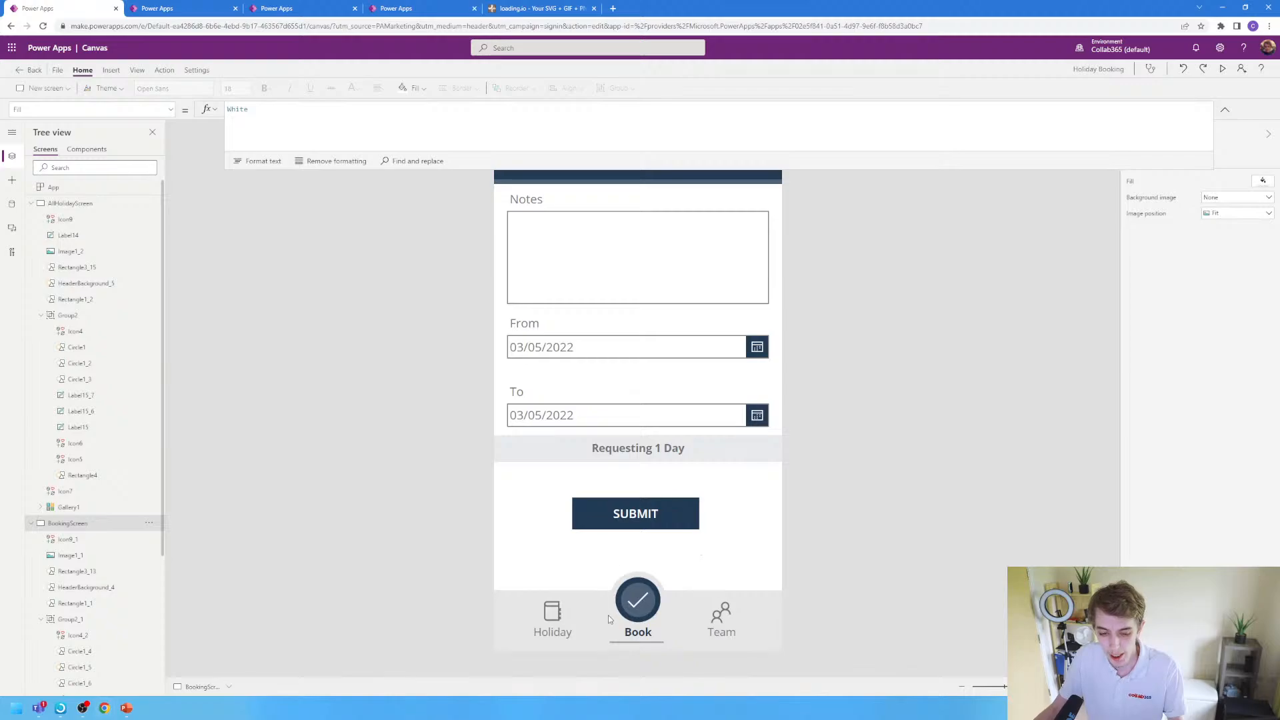
- Replace the Book icon's OnSelect formula on BookingScreen with SubmitForm(BookingForm)
click(644, 601)
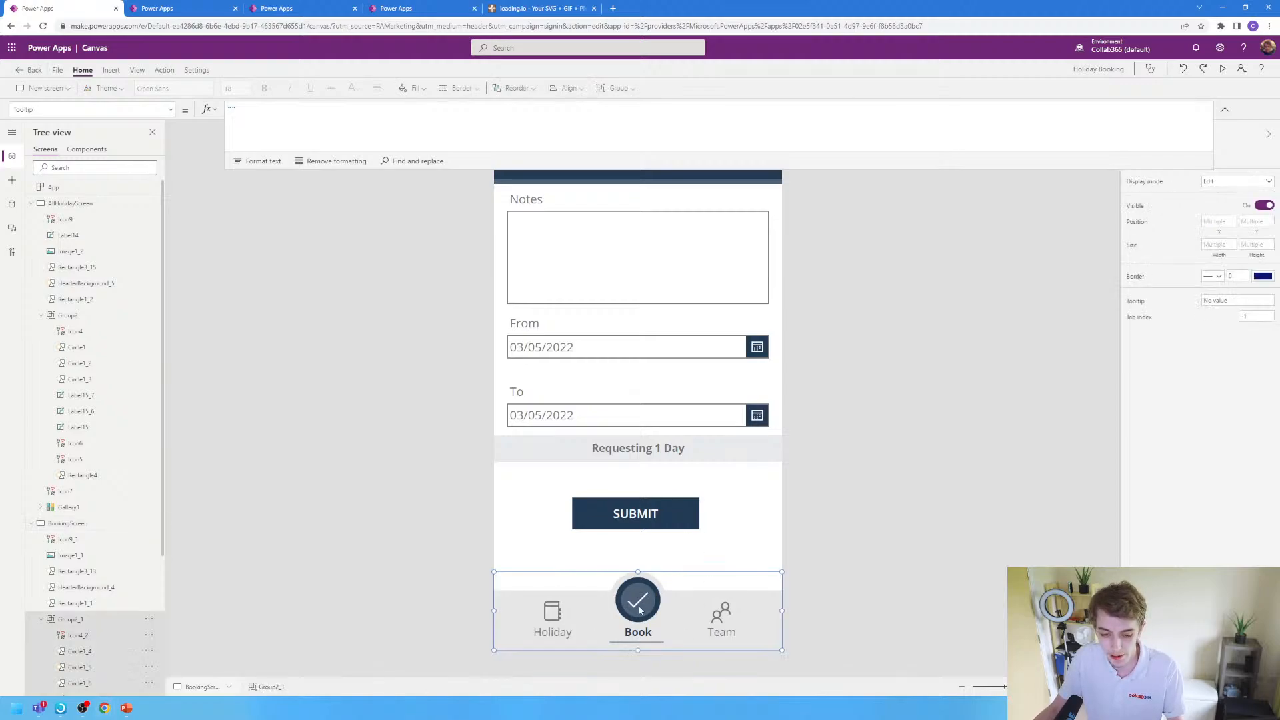
click(171, 109)
click(70, 244)
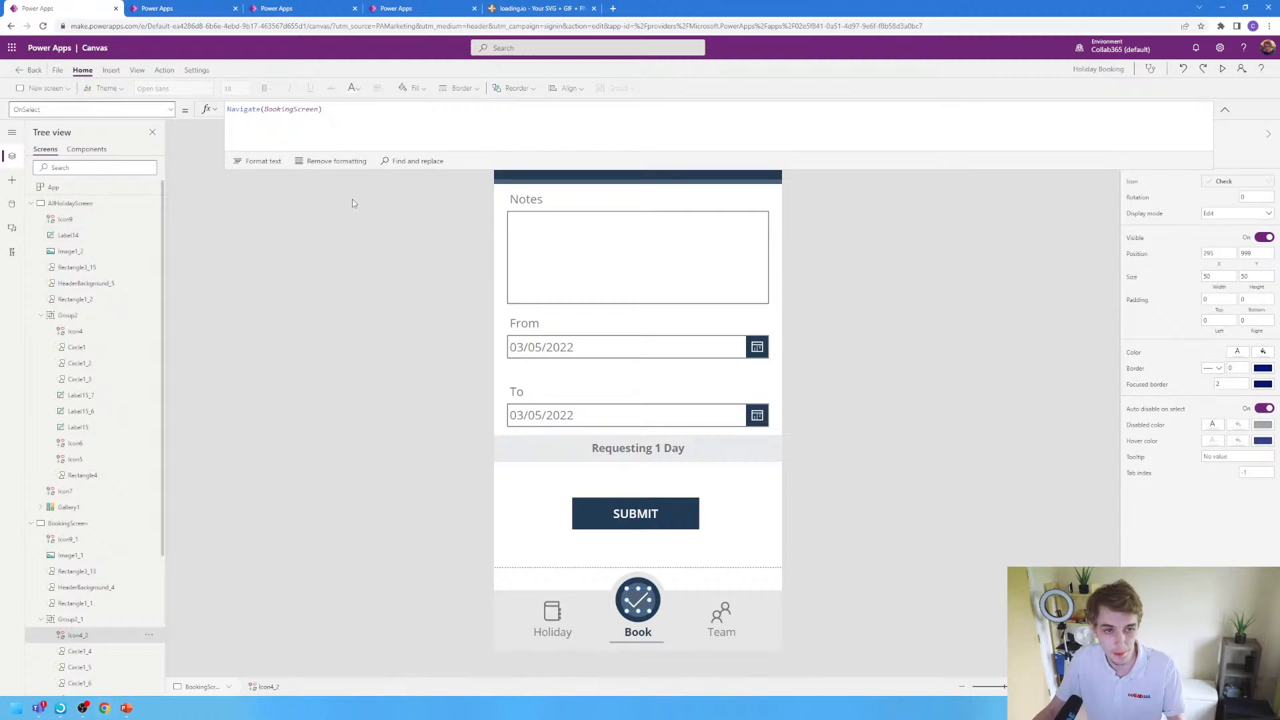
click(350, 117)
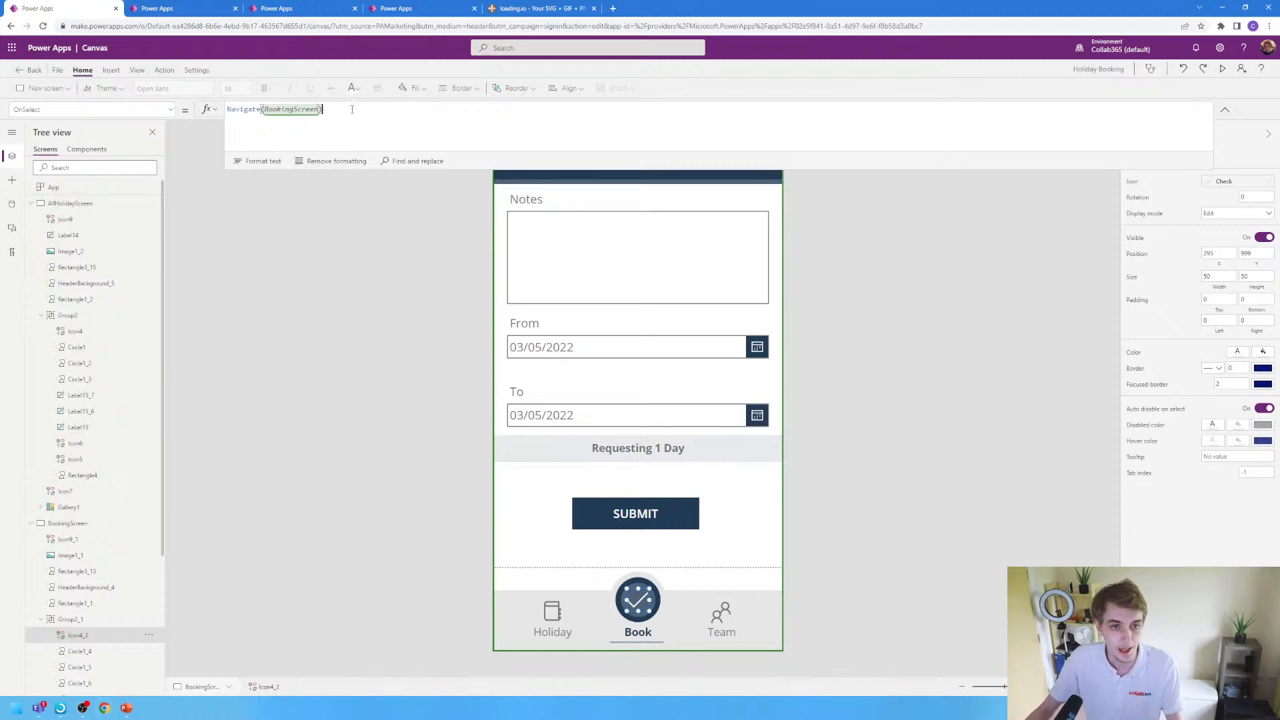
drag(352, 109, 194, 122)
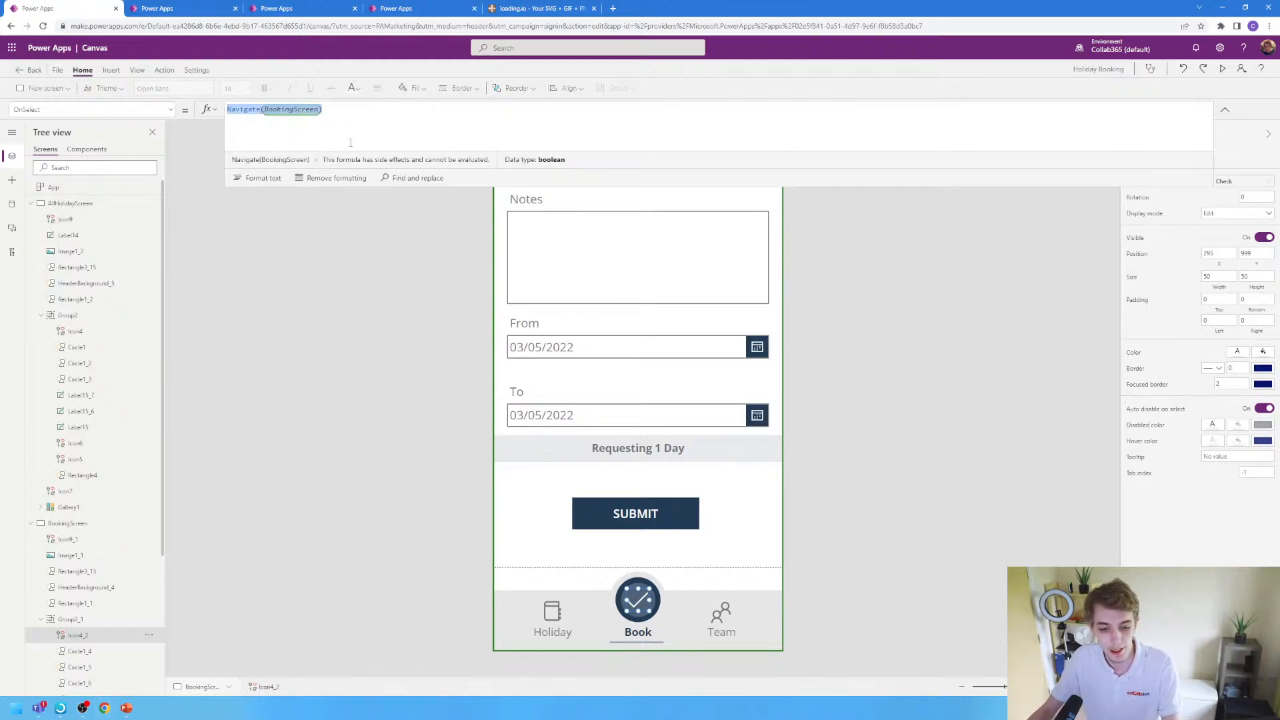
key(BackSpace)
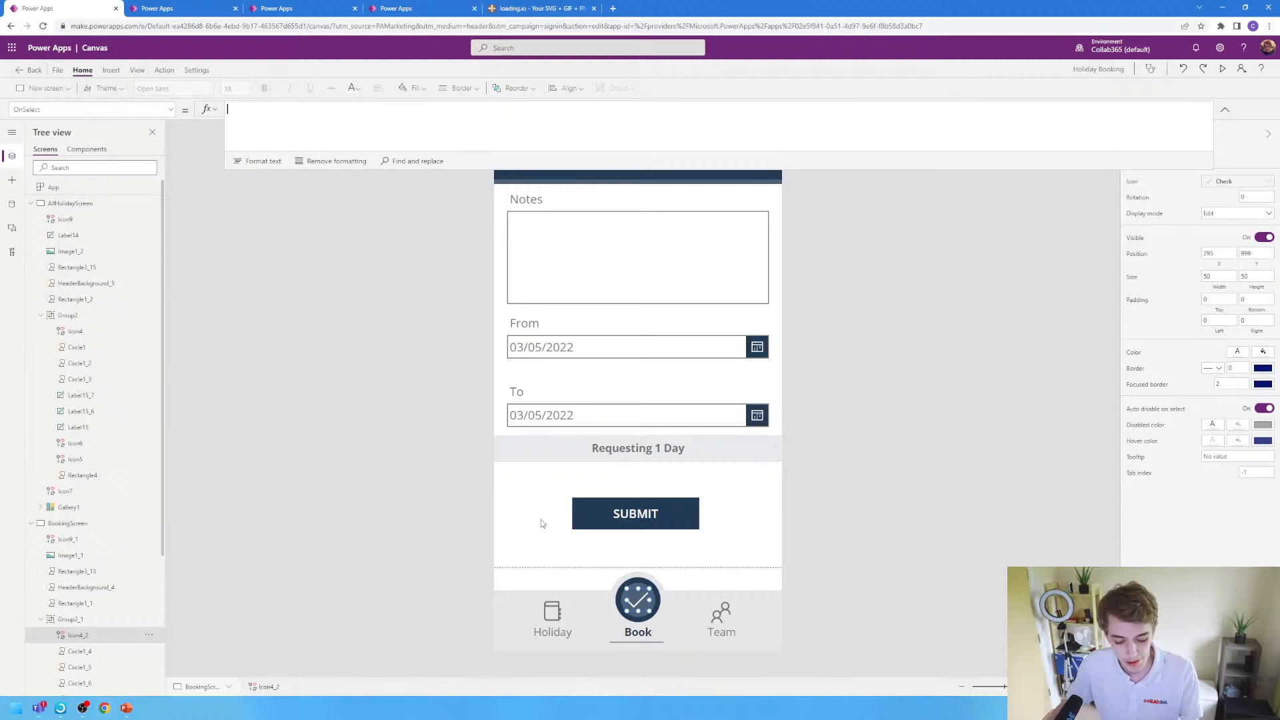
text(submit)
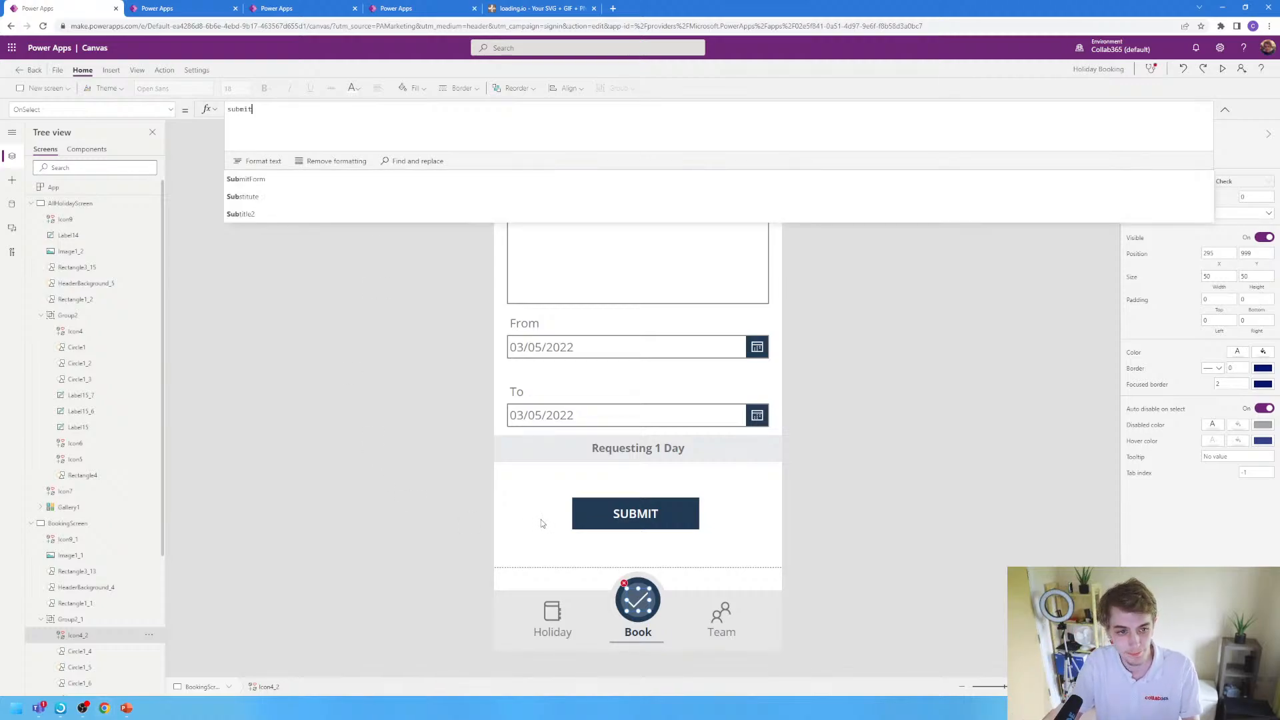
click(278, 180)
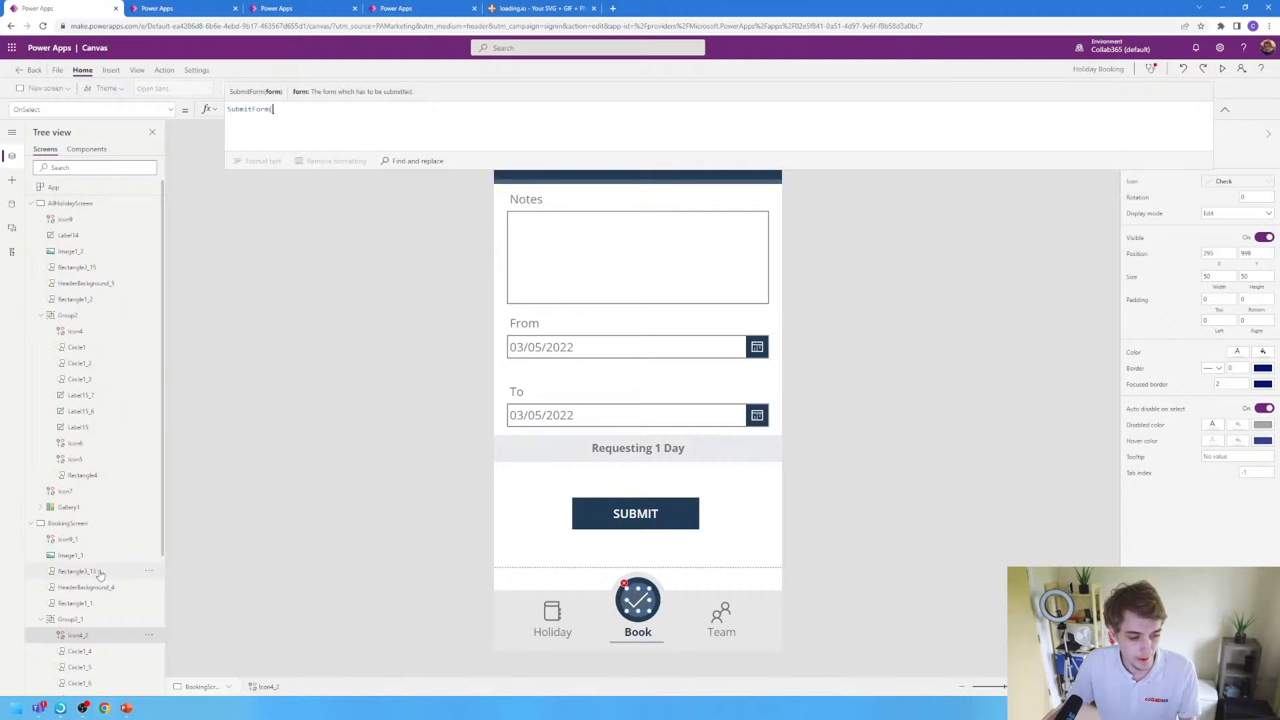
scroll(100, 576, down, 3)
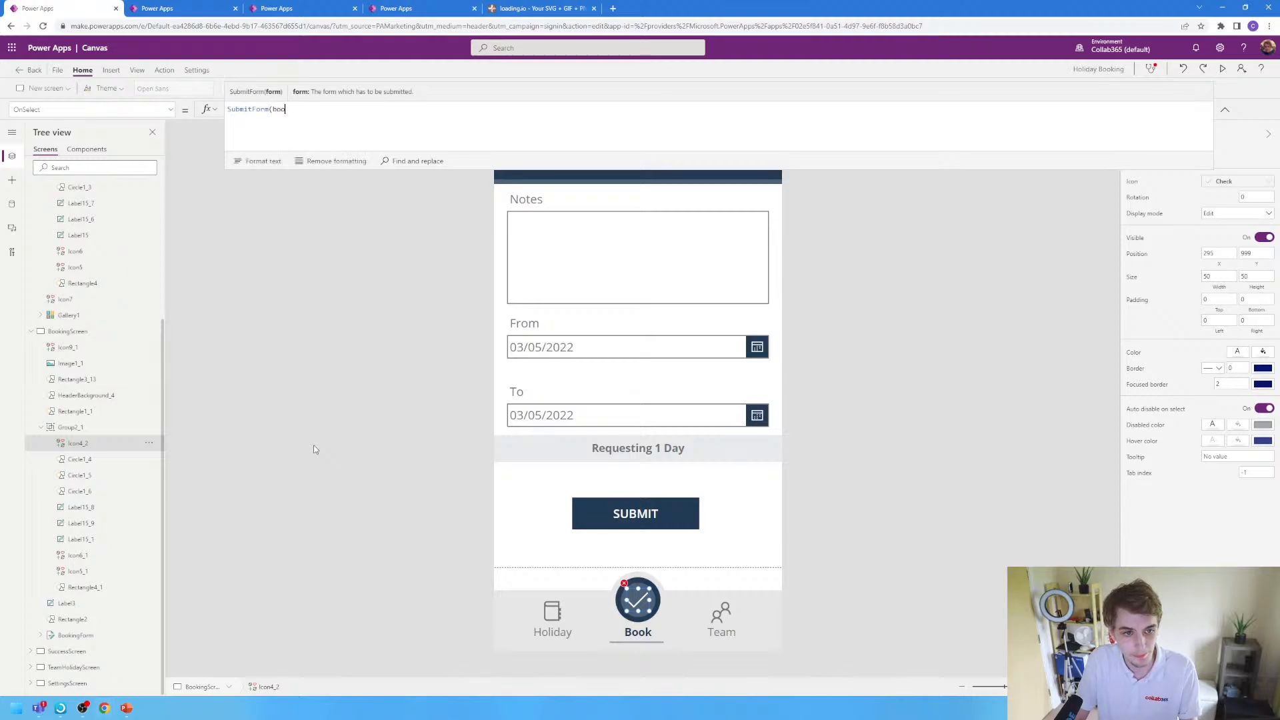
text(Book)
key(Tab)
text())
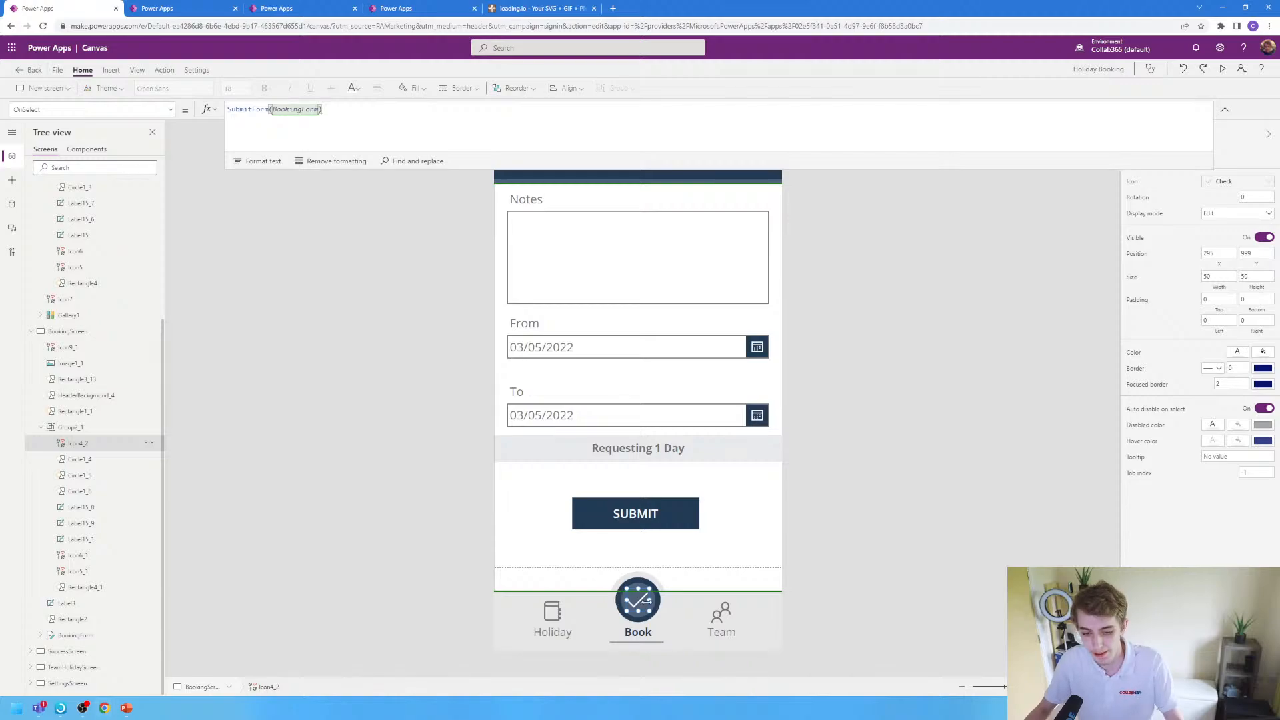
- Examine the OnSelect formula of the SUBMIT button inside the booking form
click(675, 515)
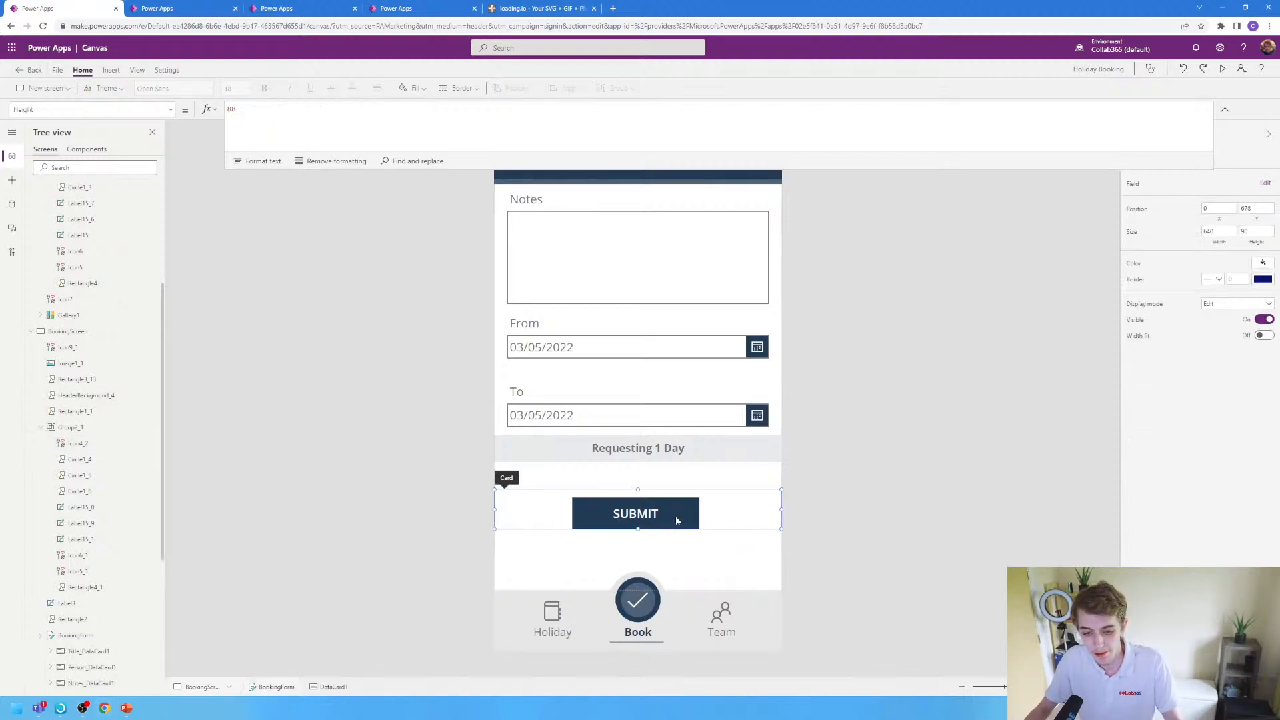
click(674, 514)
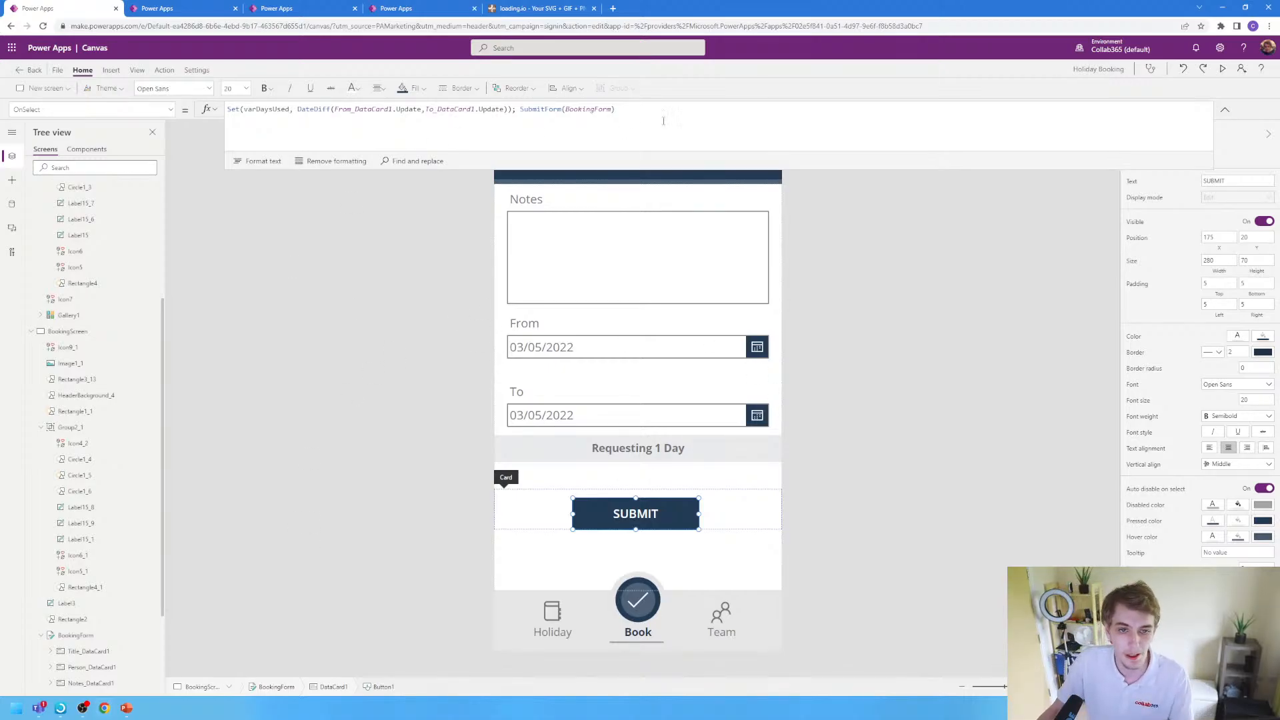
drag(657, 115, 218, 117)
click(703, 112)
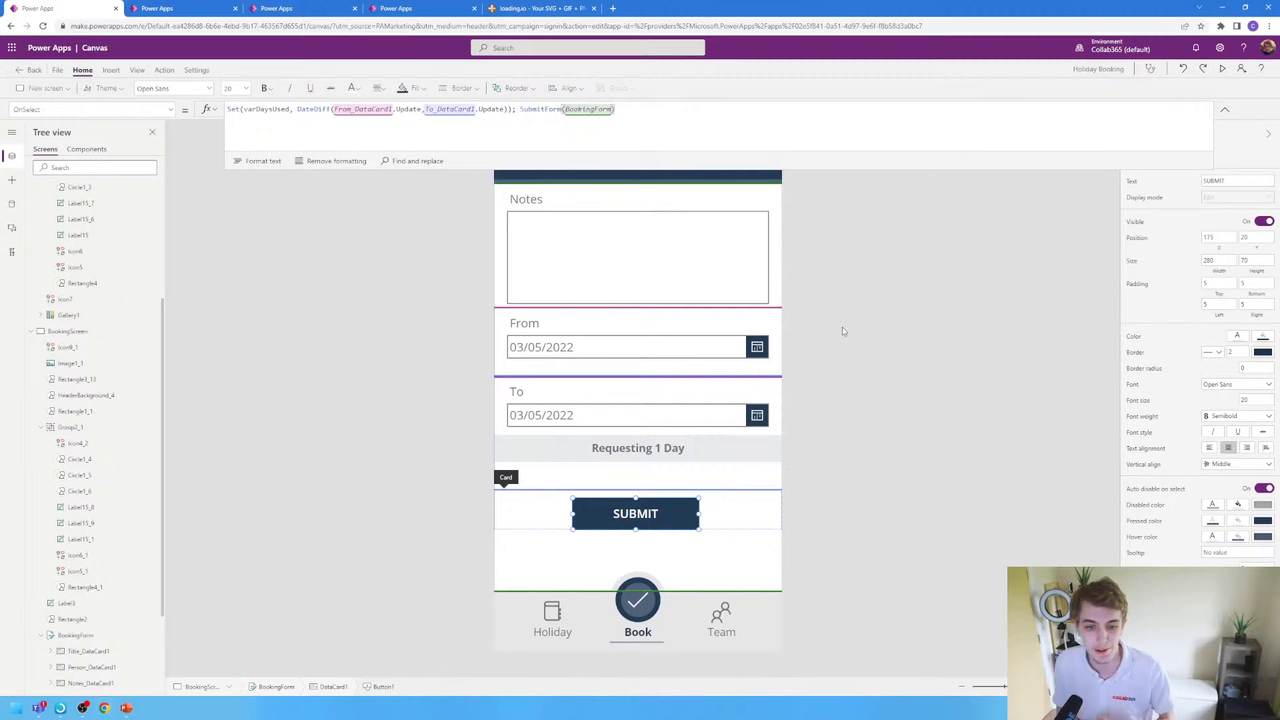
- Hide the booking form card that contains the SUBMIT button
right_click(820, 343)
click(704, 509)
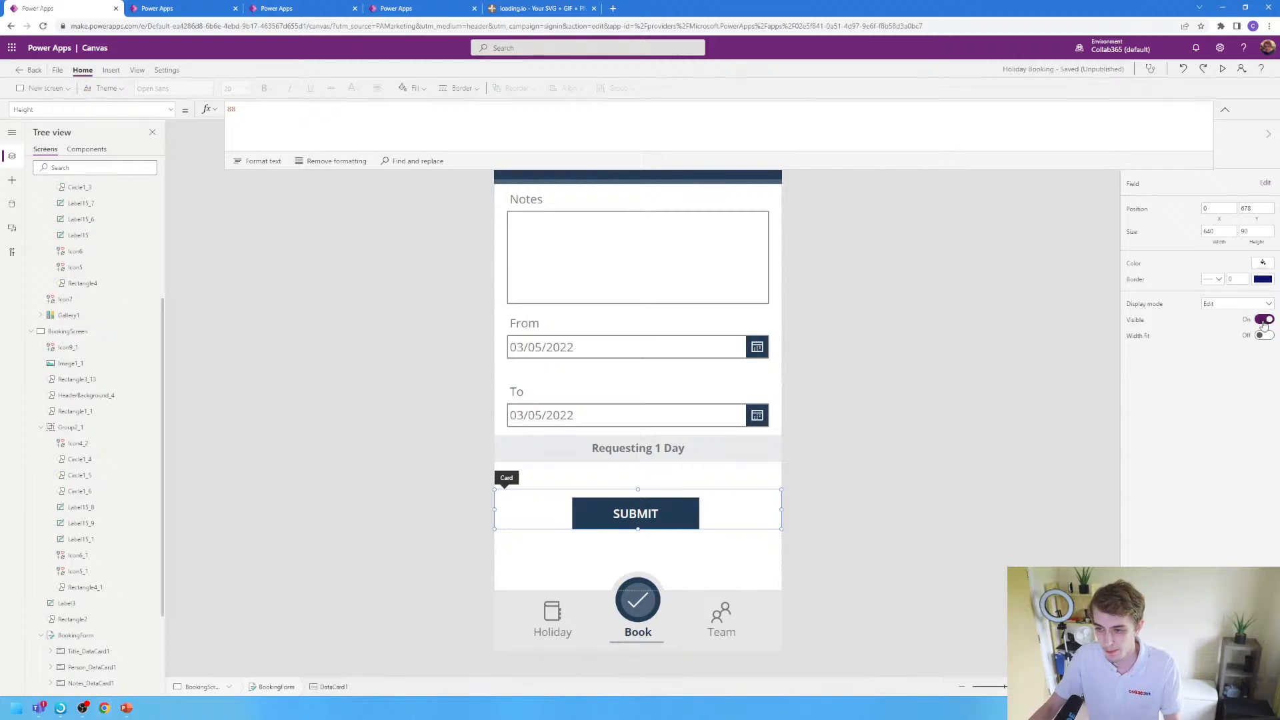
click(1263, 320)
click(961, 501)
click(693, 467)
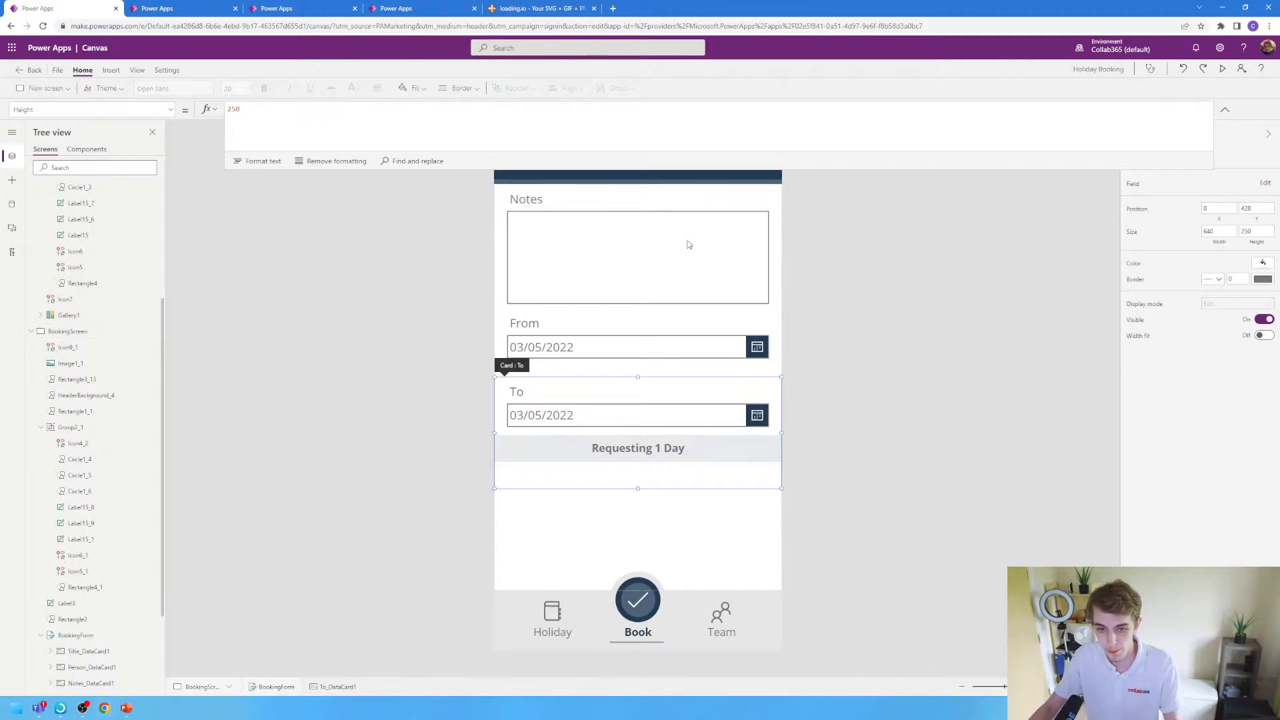
- Enlarge the form's Notes card to a height of about 429 and its text box to about 326
click(694, 205)
click(691, 242)
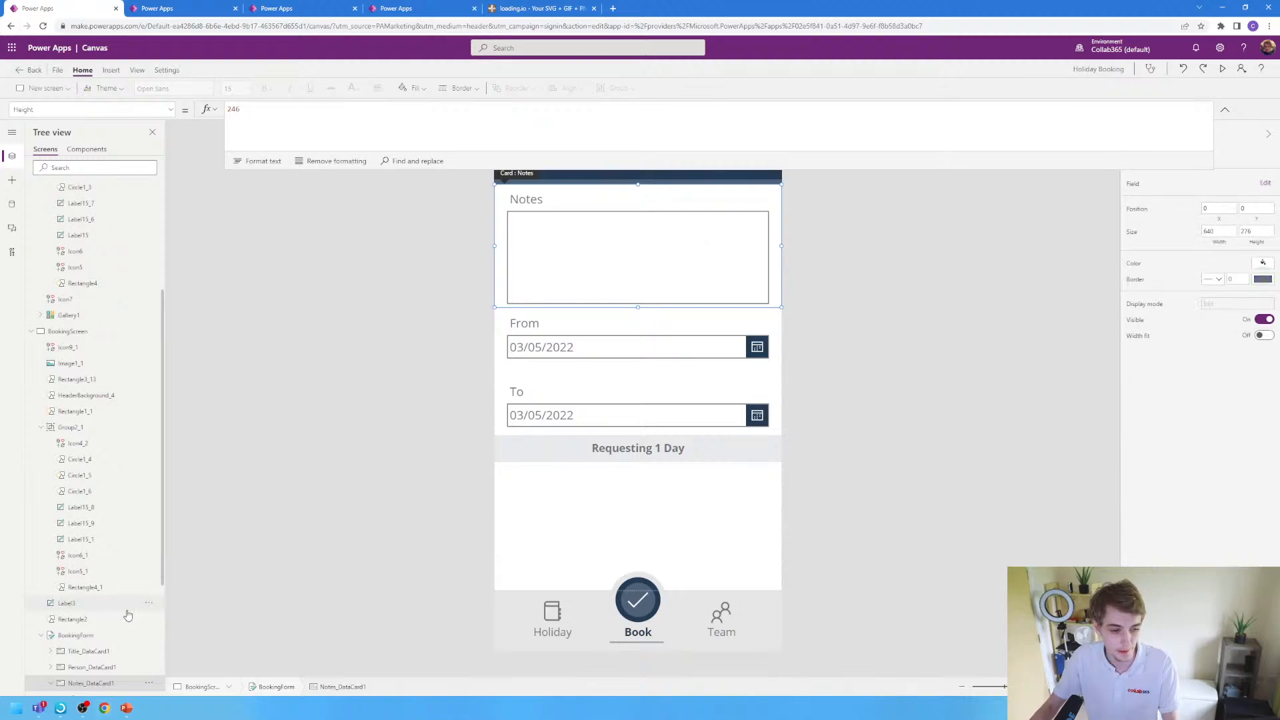
scroll(117, 613, down, 3)
click(76, 446)
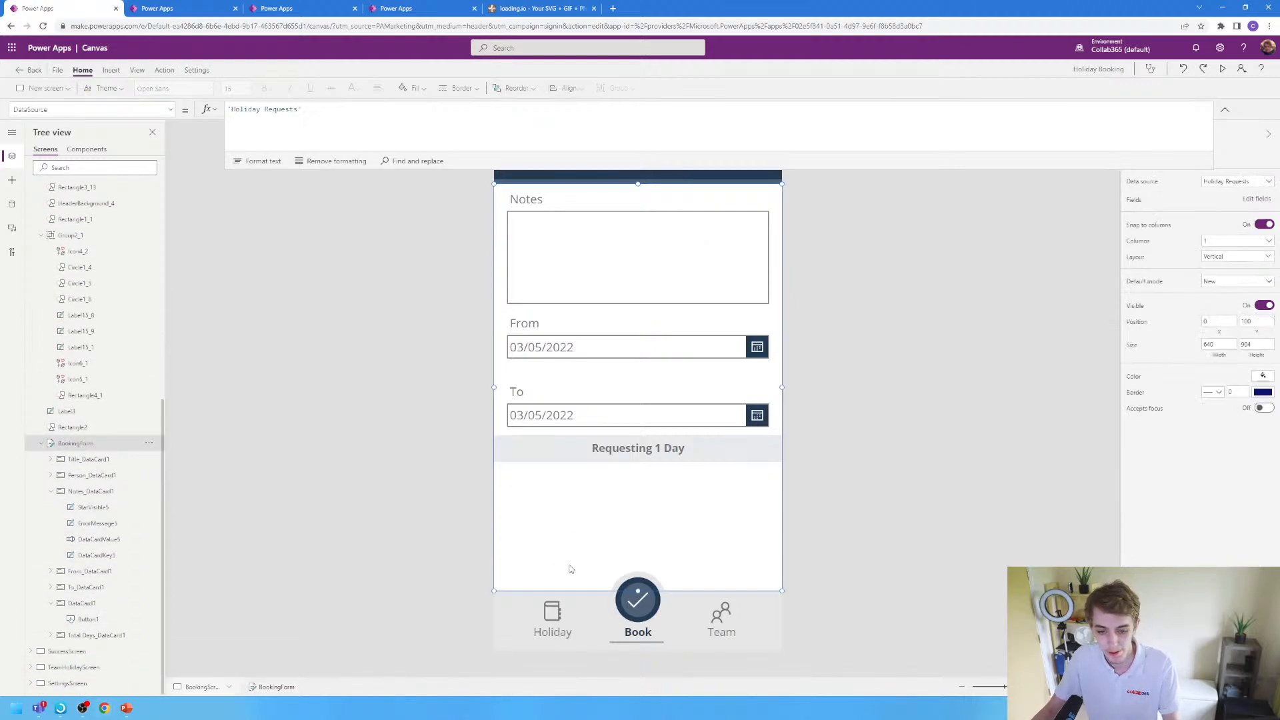
click(637, 293)
drag(637, 308, 642, 392)
click(951, 402)
click(654, 290)
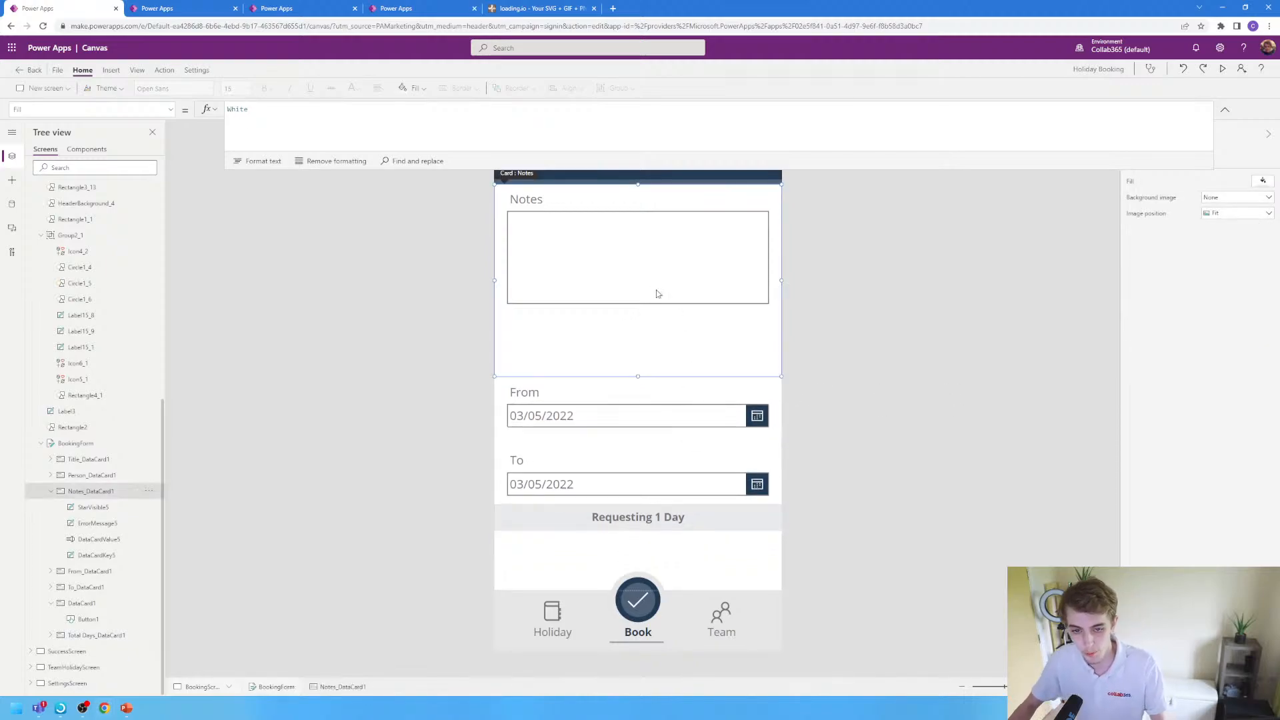
click(637, 300)
drag(637, 303, 636, 358)
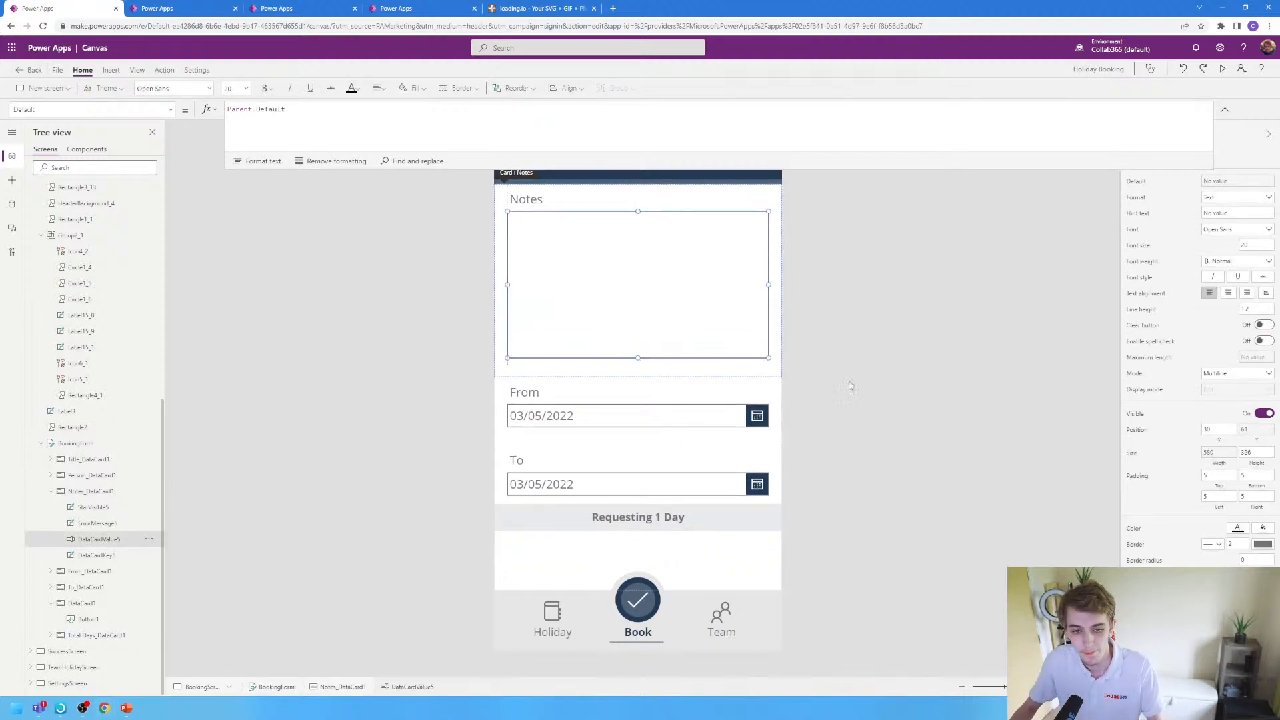
click(827, 394)
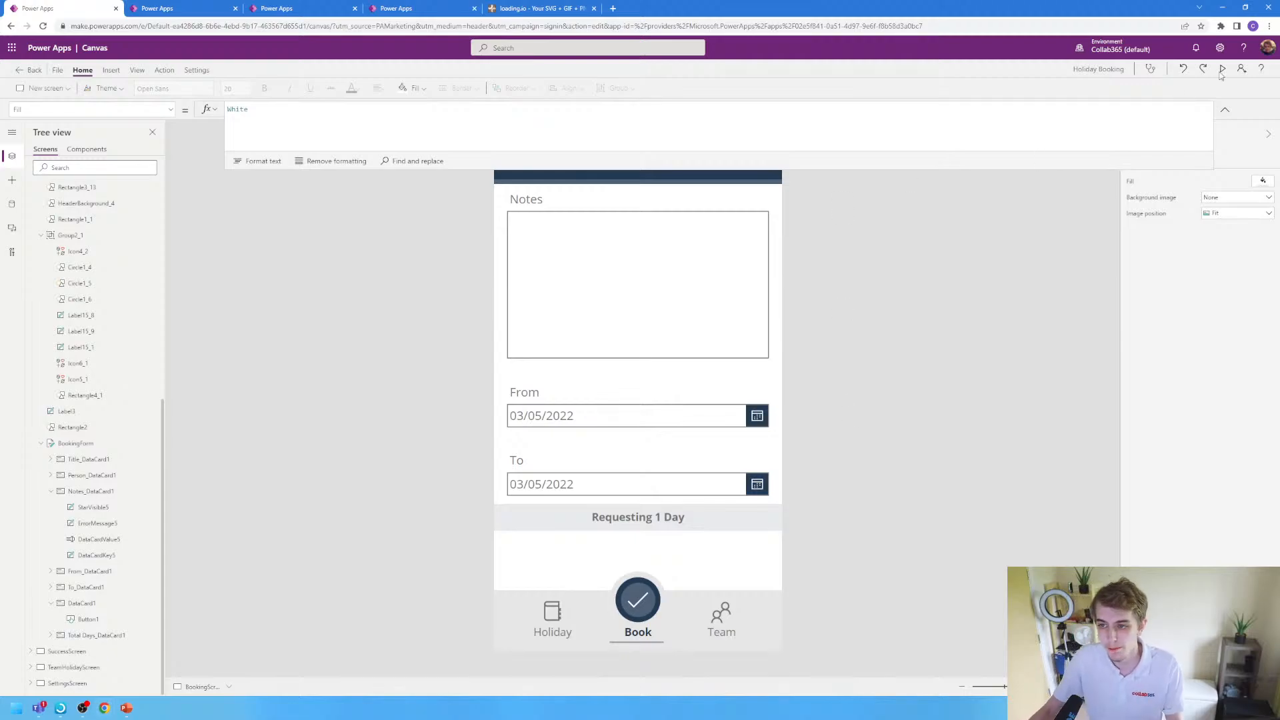
- Collapse the formula bar, shorten the Notes text box and reduce the Notes card's height to about 334
click(1225, 115)
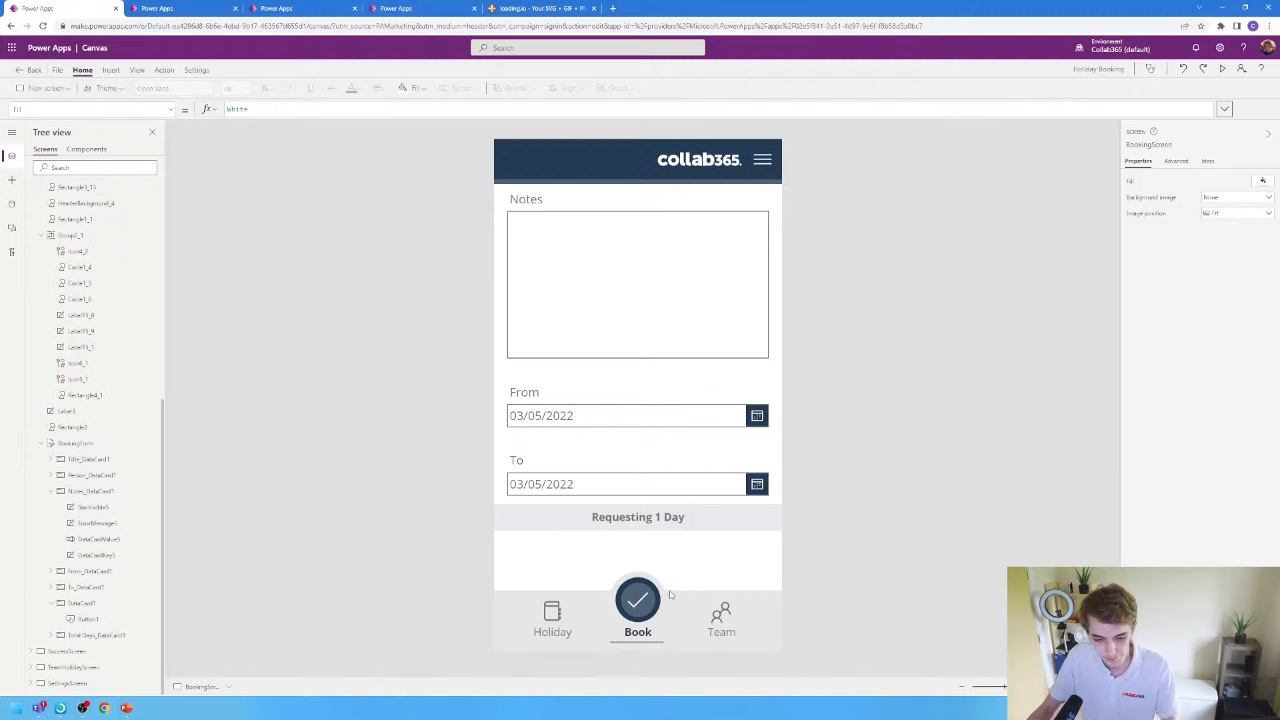
click(634, 363)
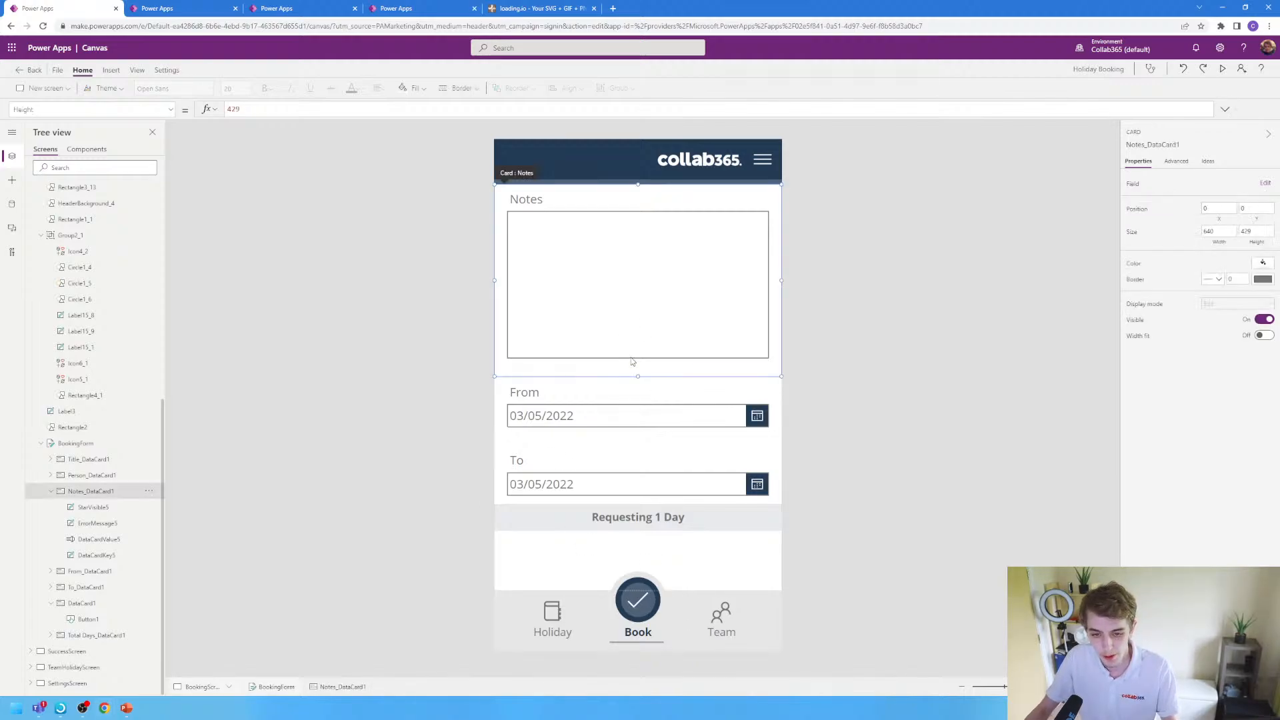
click(637, 355)
drag(637, 358, 645, 326)
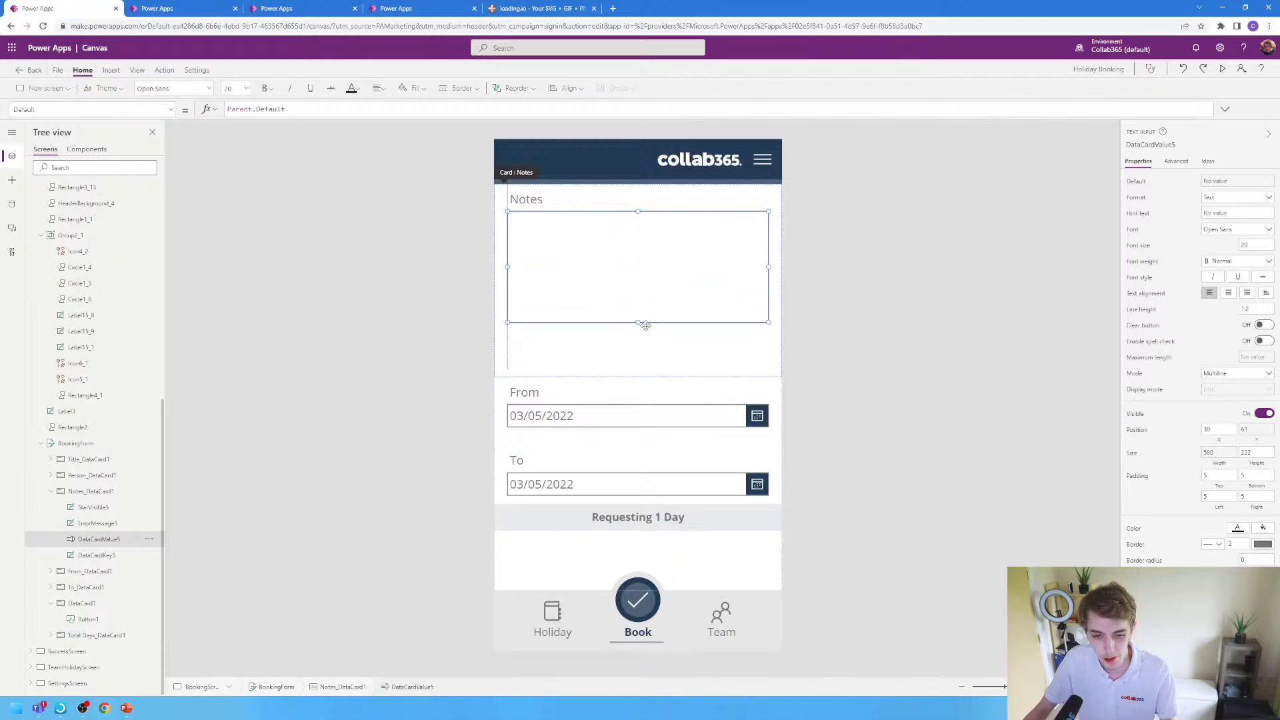
click(640, 375)
drag(638, 377, 641, 338)
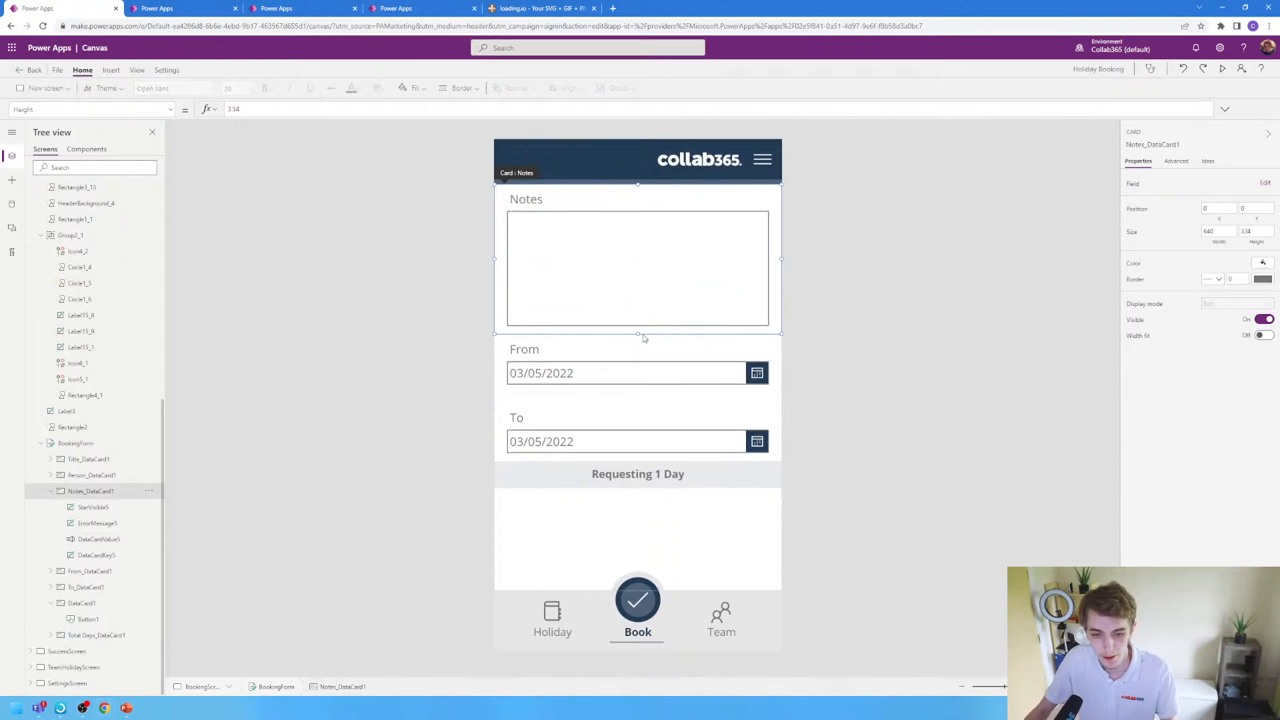
- Make the hidden DataCard1 with the SUBMIT button visible again in BookingForm
click(664, 523)
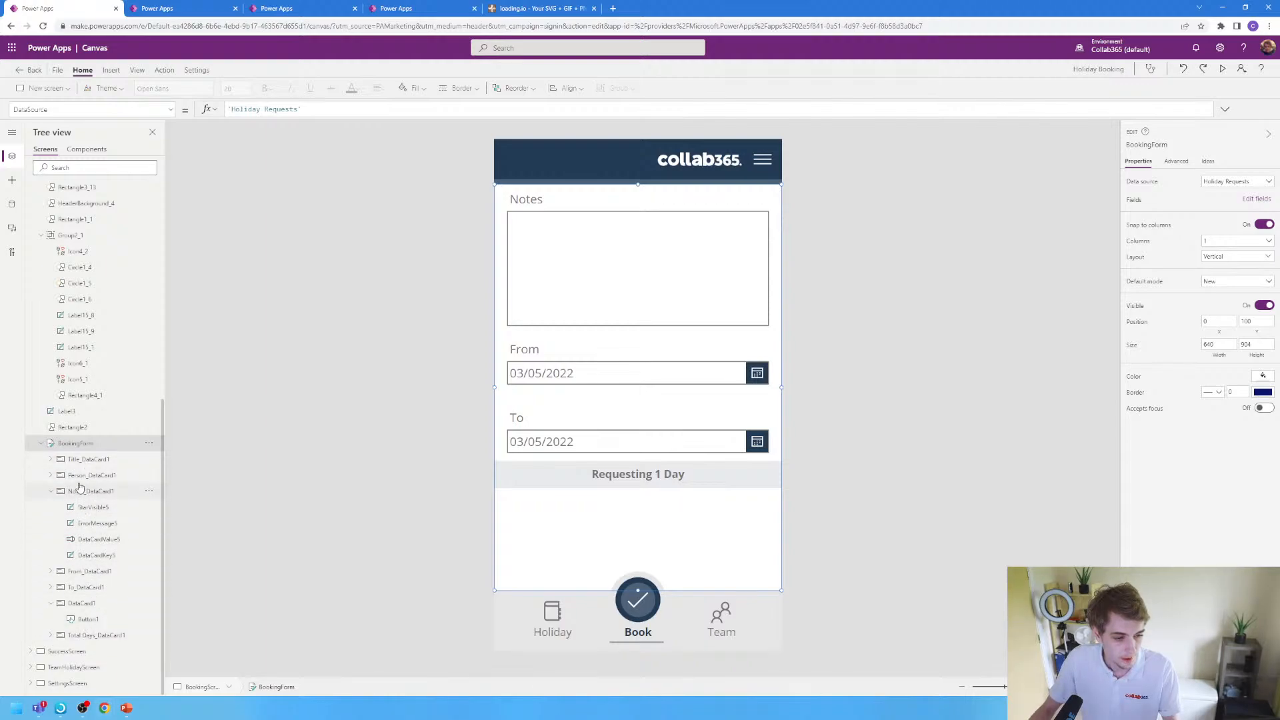
click(81, 604)
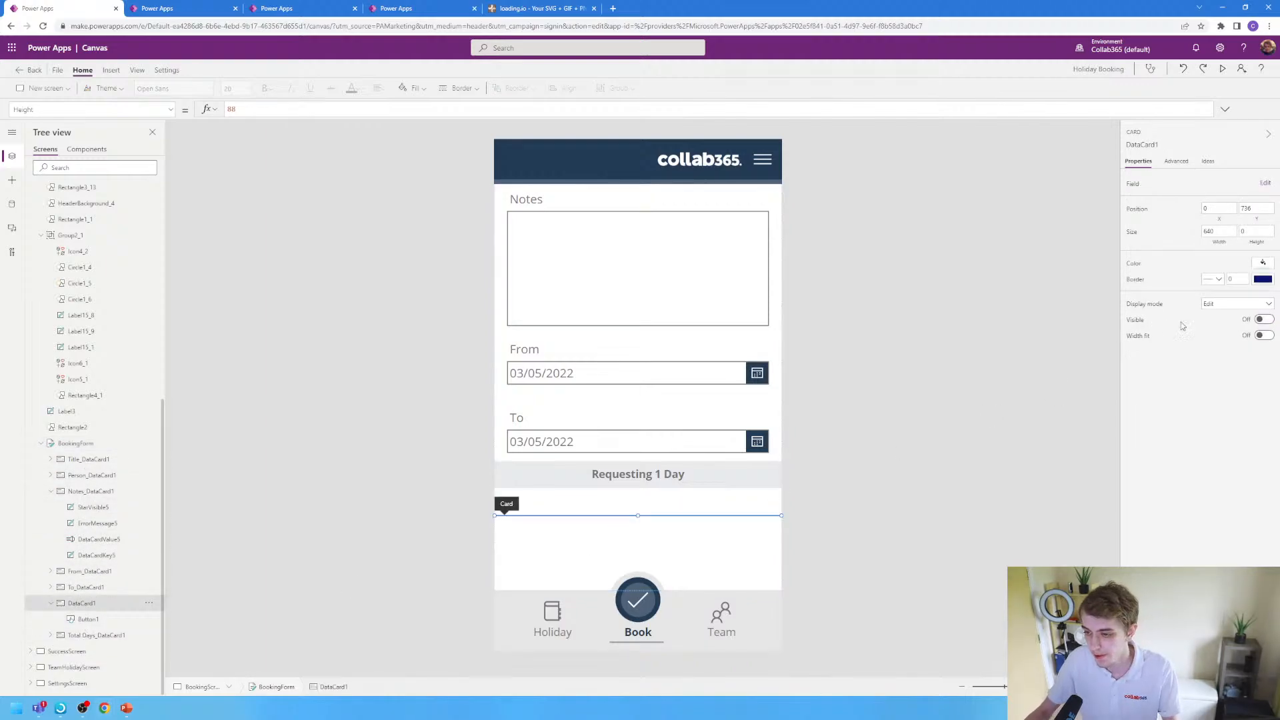
click(1263, 320)
click(893, 349)
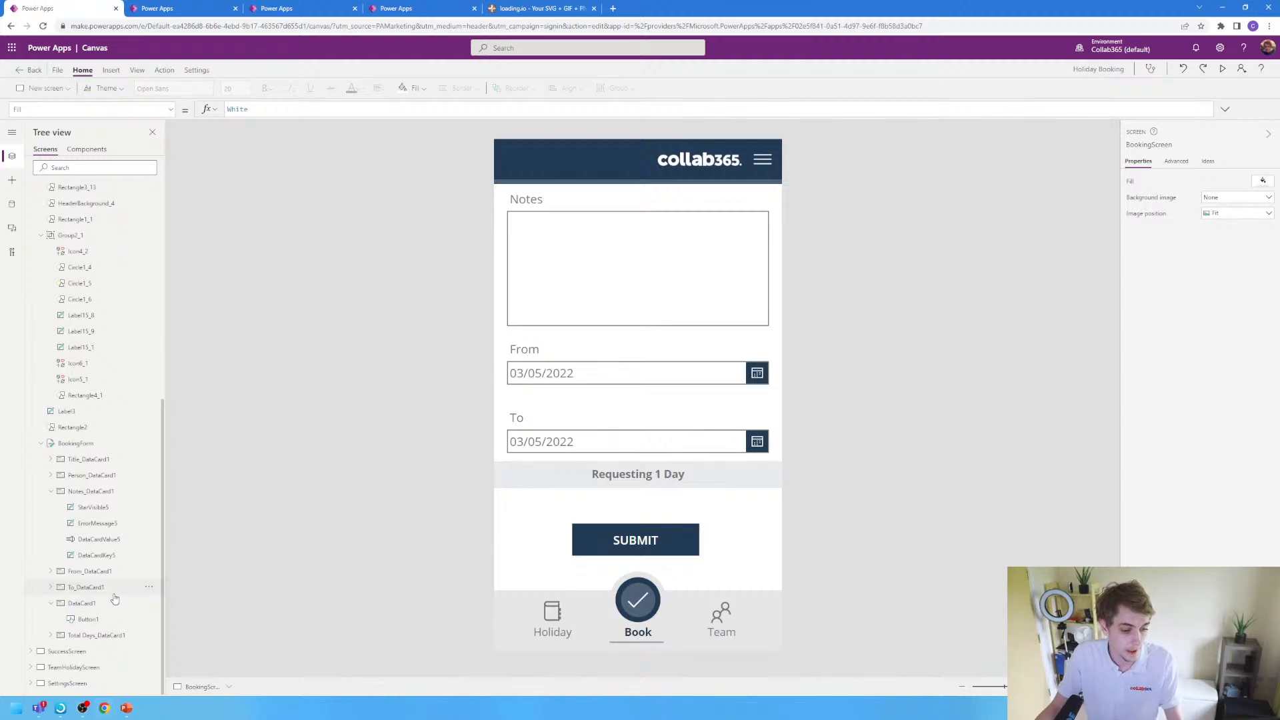
- Review SuccessScreen, the available new-screen templates and the check icon above the success message
click(100, 653)
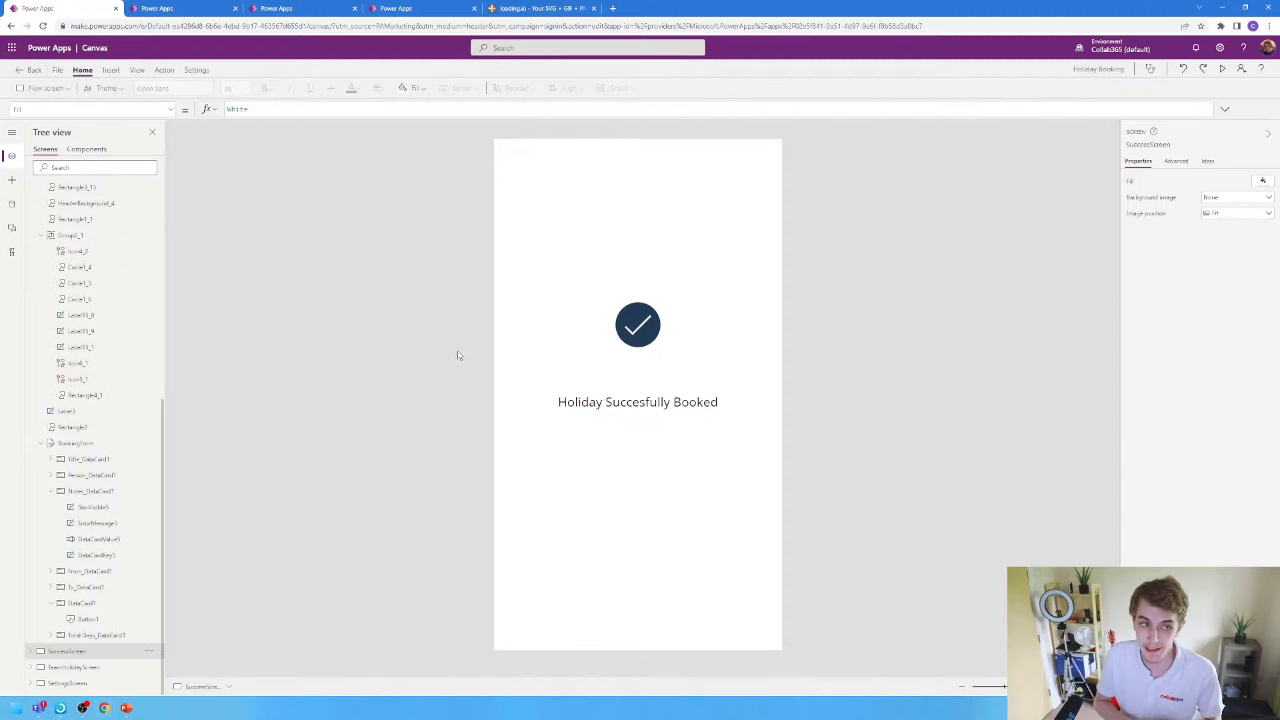
click(55, 91)
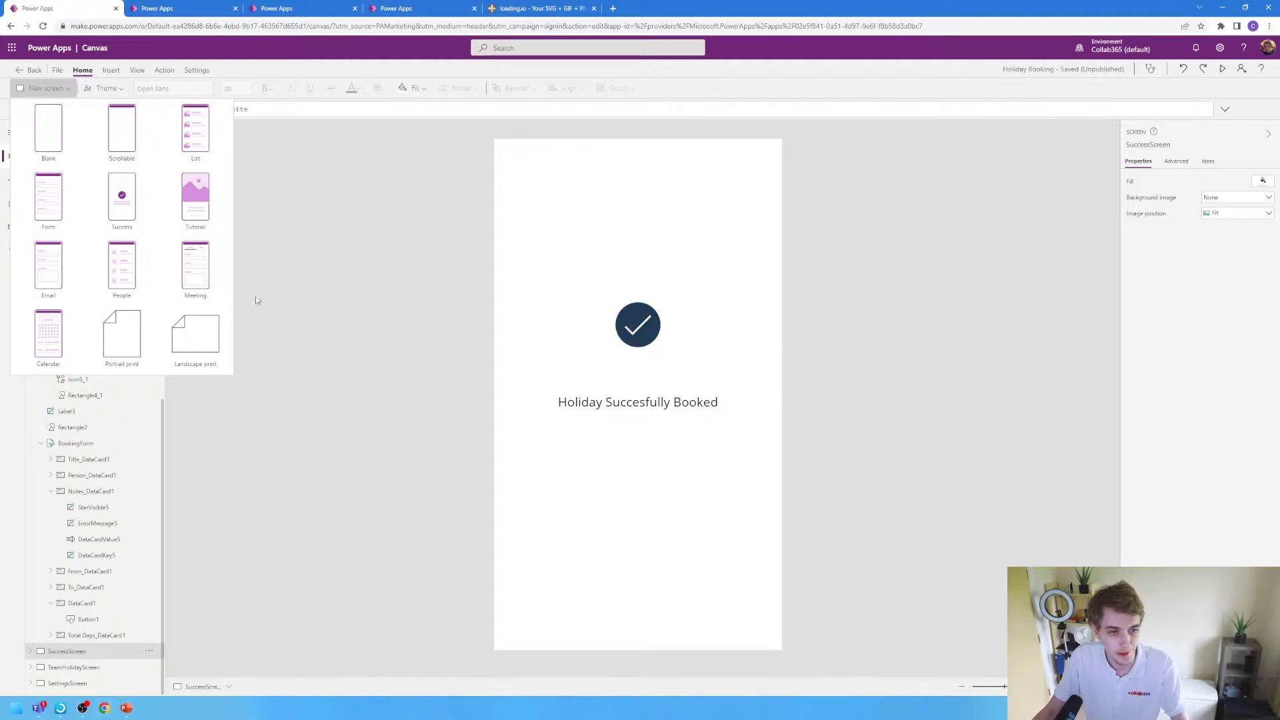
click(315, 485)
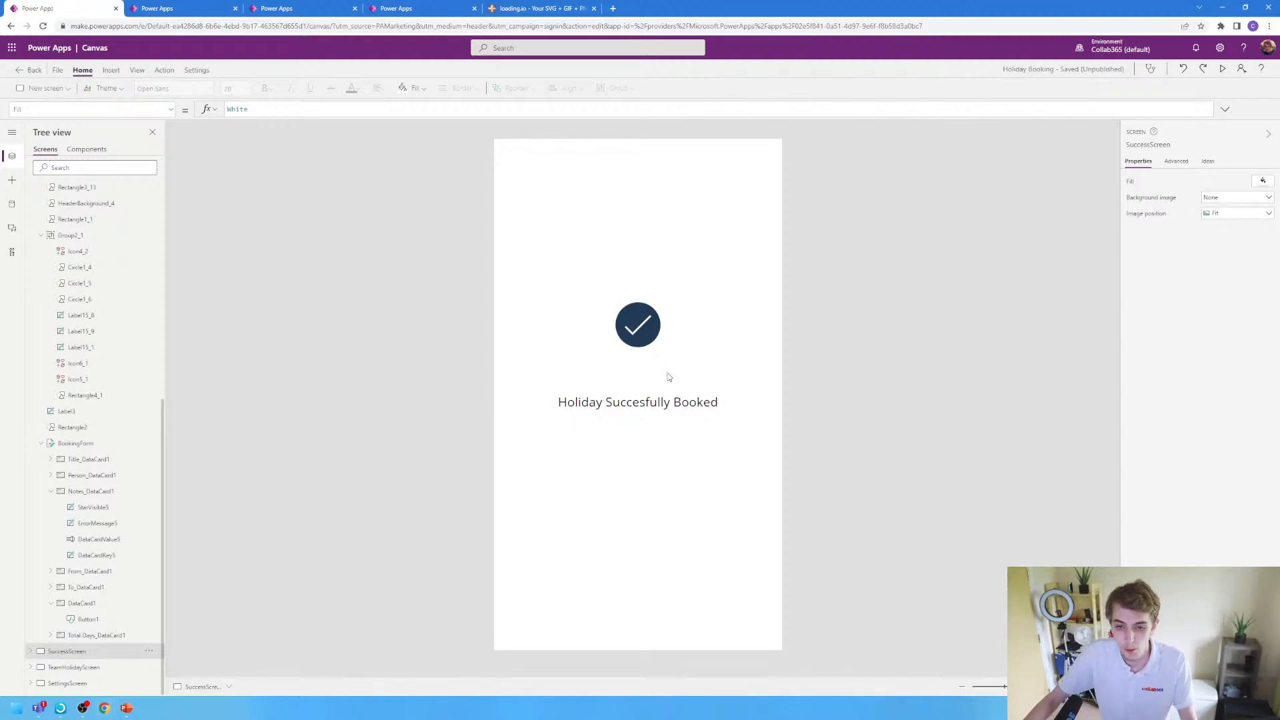
click(650, 328)
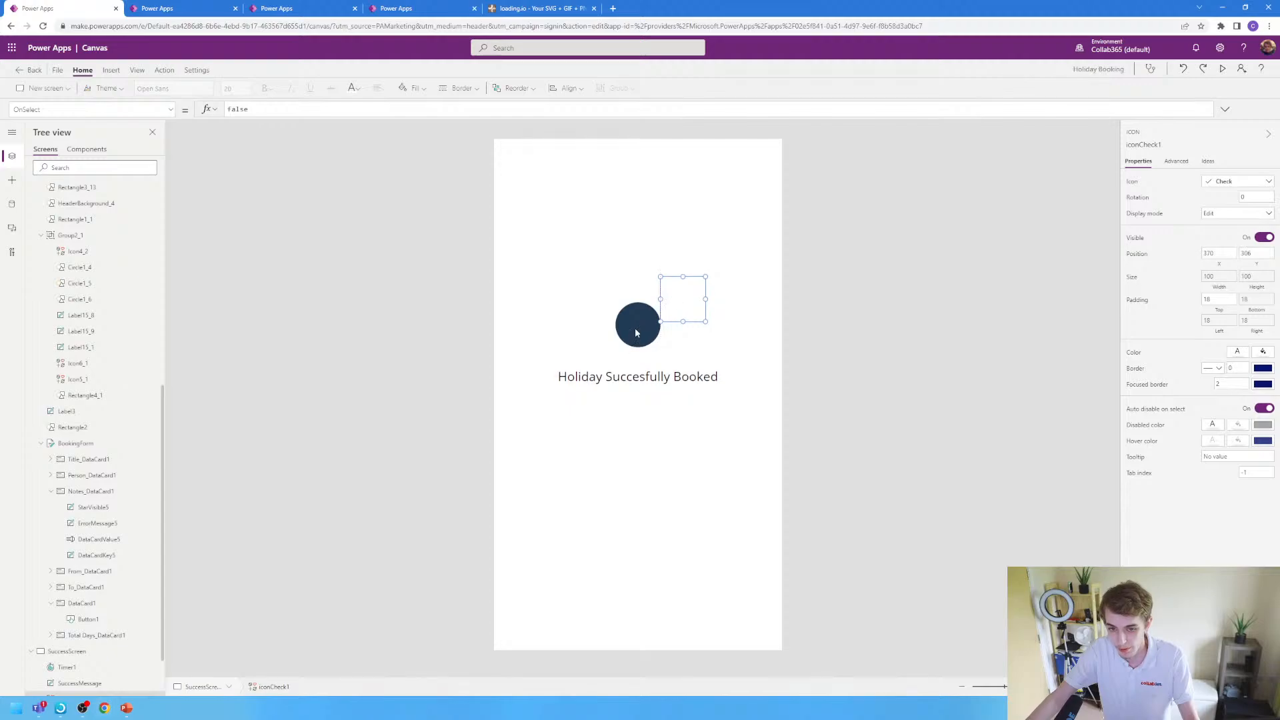
click(788, 334)
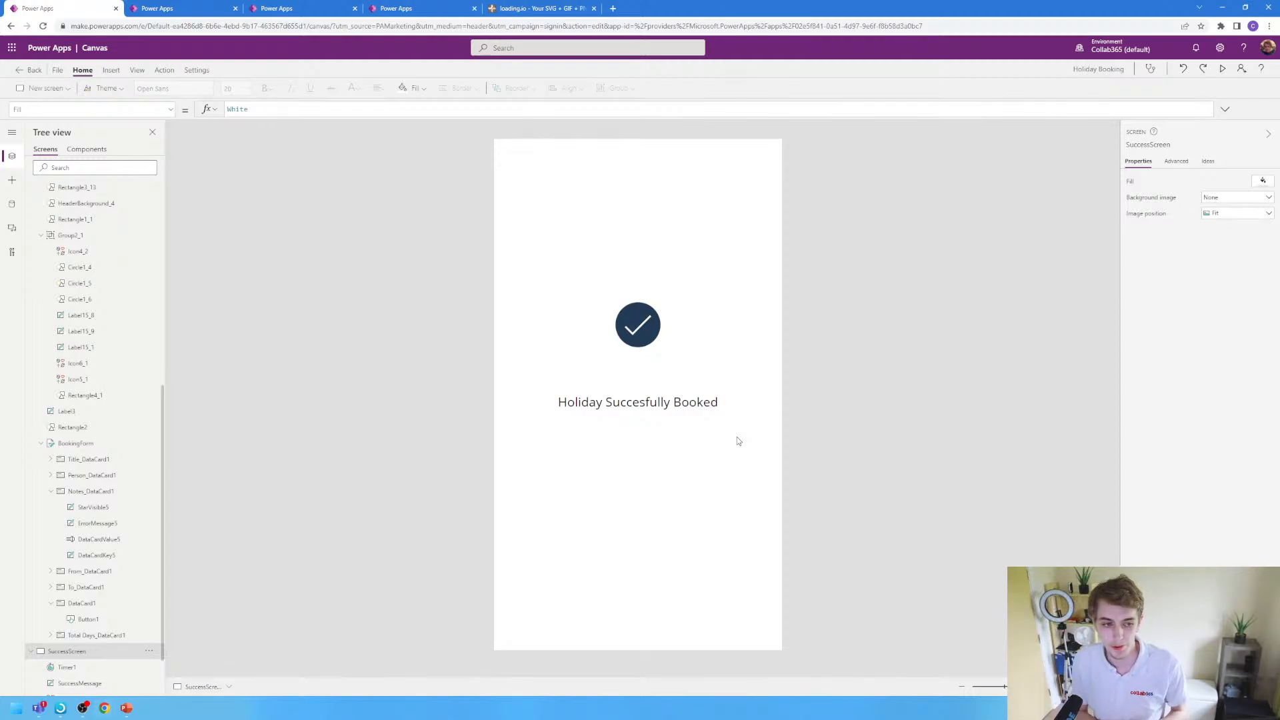
- Switch to the loading.io website and open its Spinner Gallery
click(561, 10)
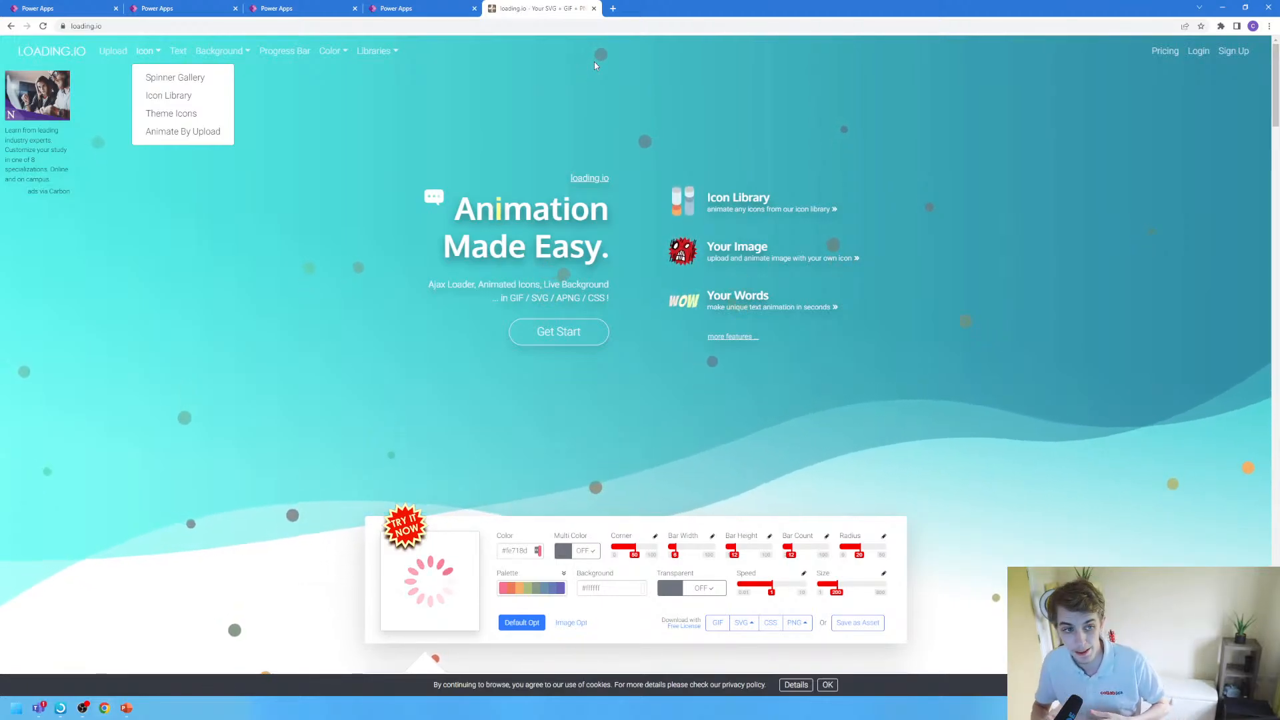
scroll(864, 416, down, 3)
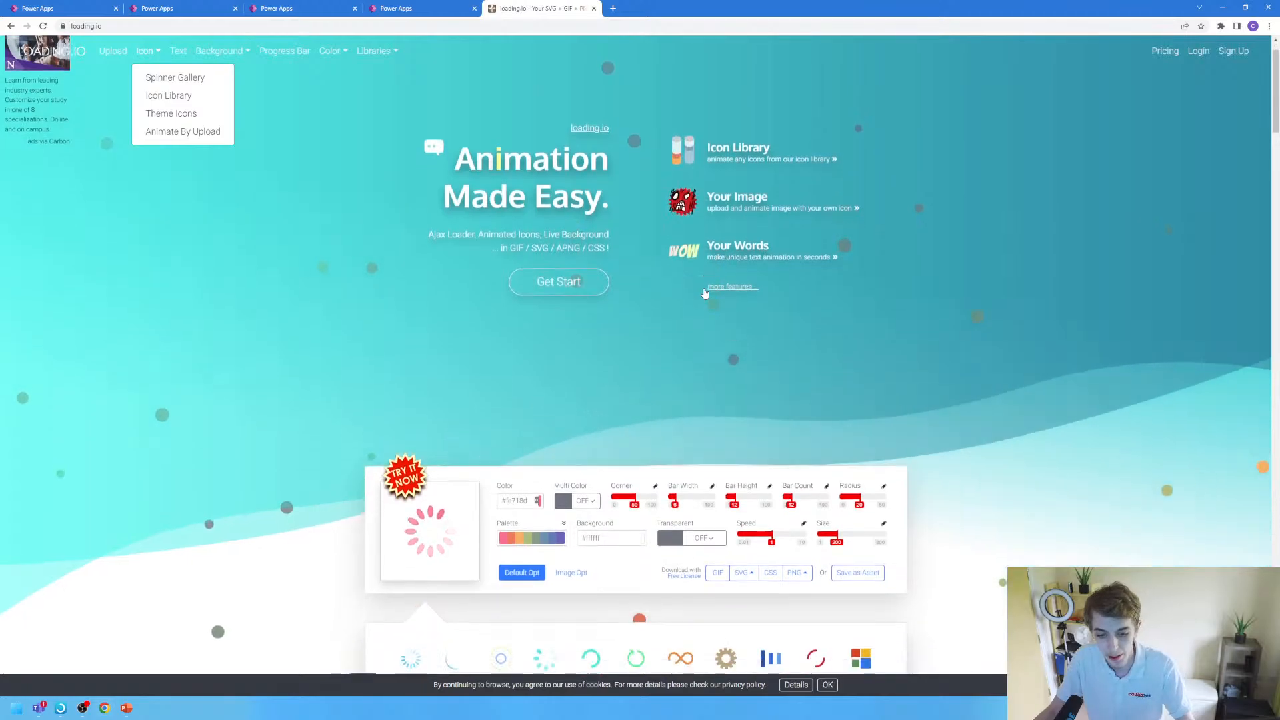
scroll(864, 417, up, 3)
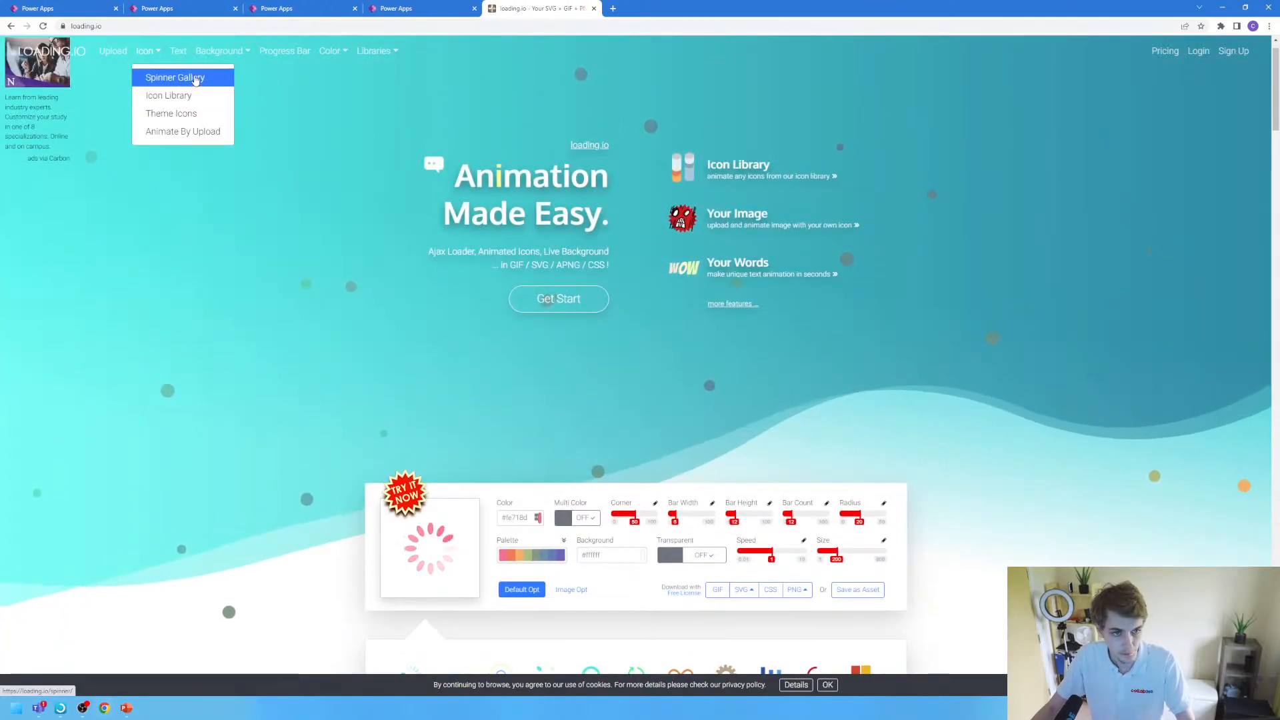
click(162, 72)
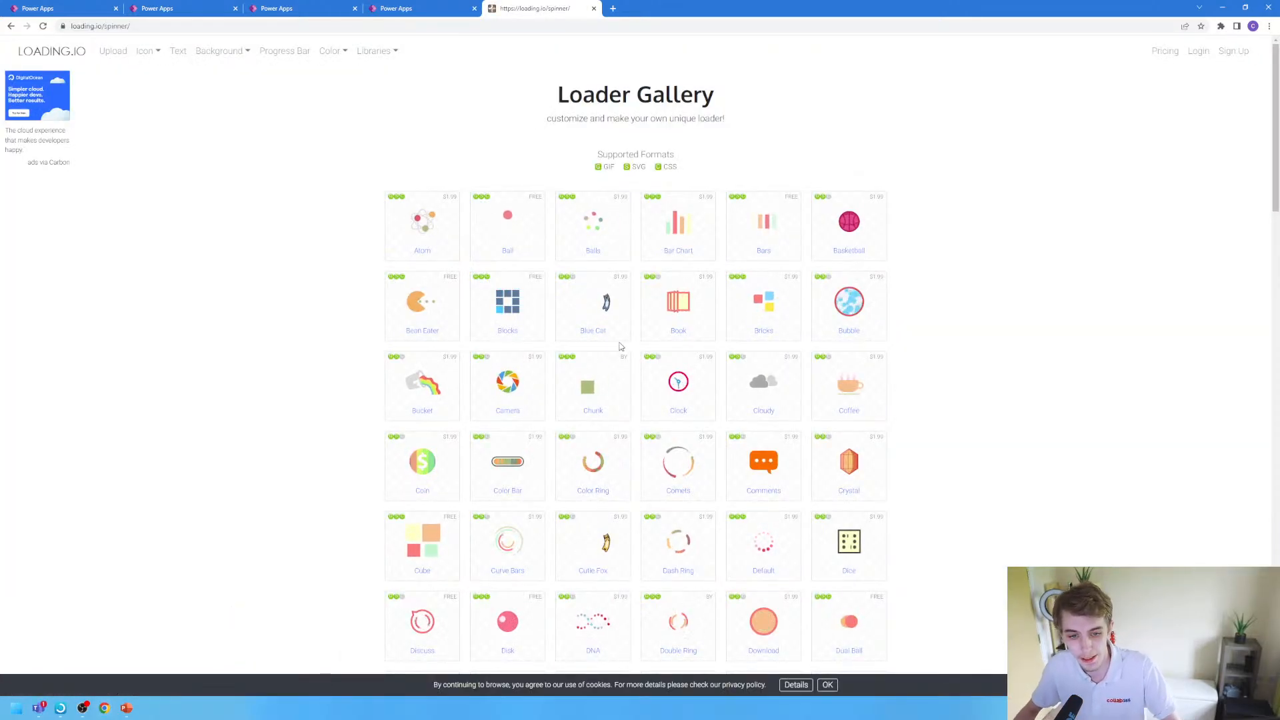
- Open the free Blocks loader from the gallery, check its GIF download and dismiss the sign-up form
scroll(610, 339, down, 1)
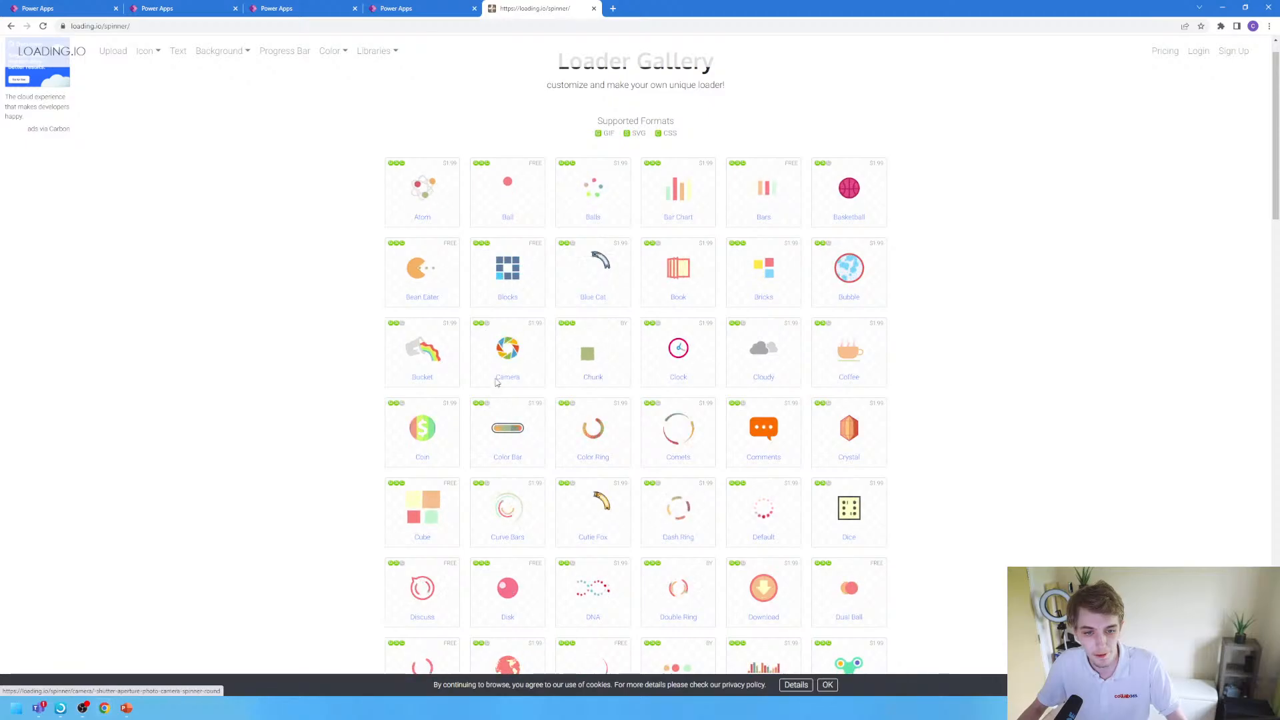
click(510, 291)
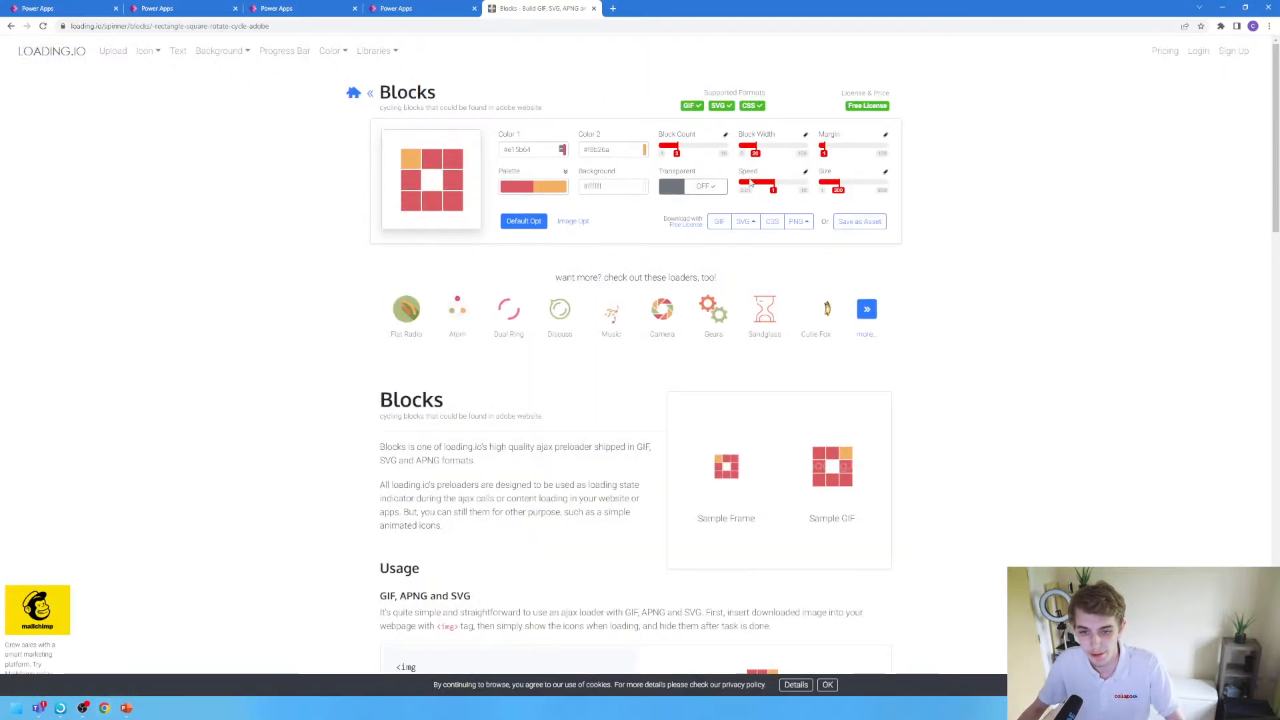
click(719, 221)
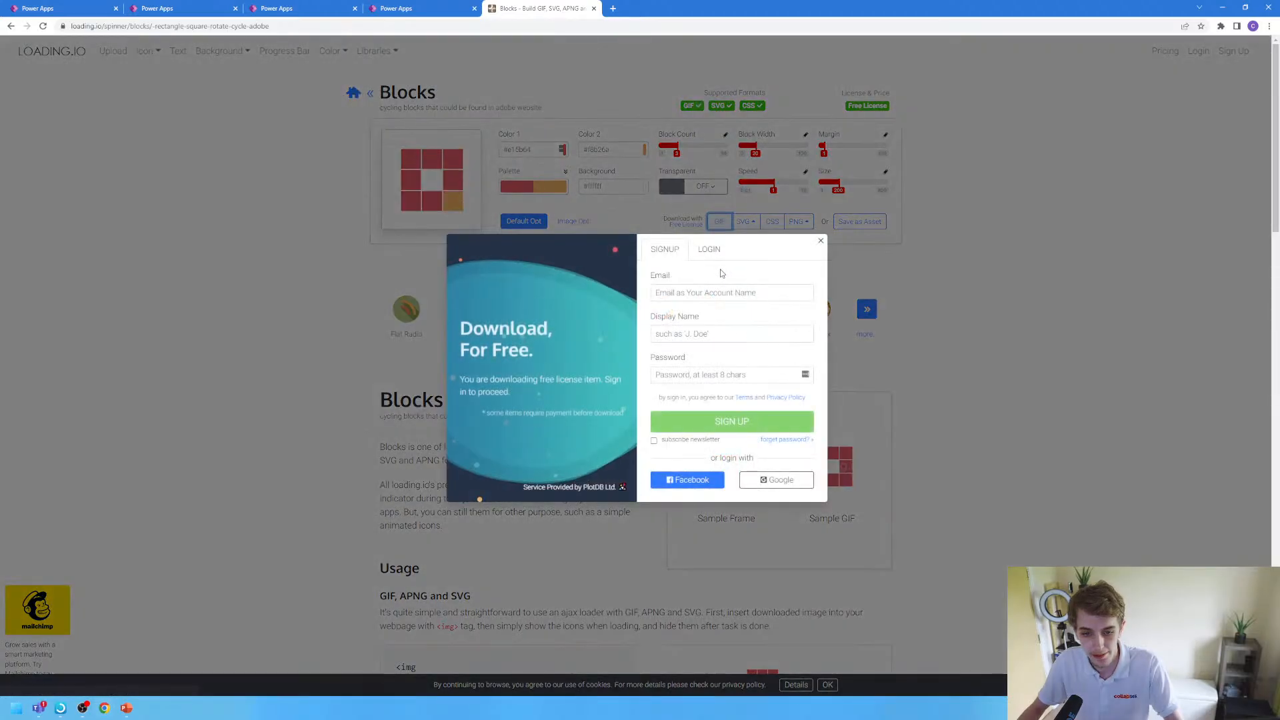
click(821, 240)
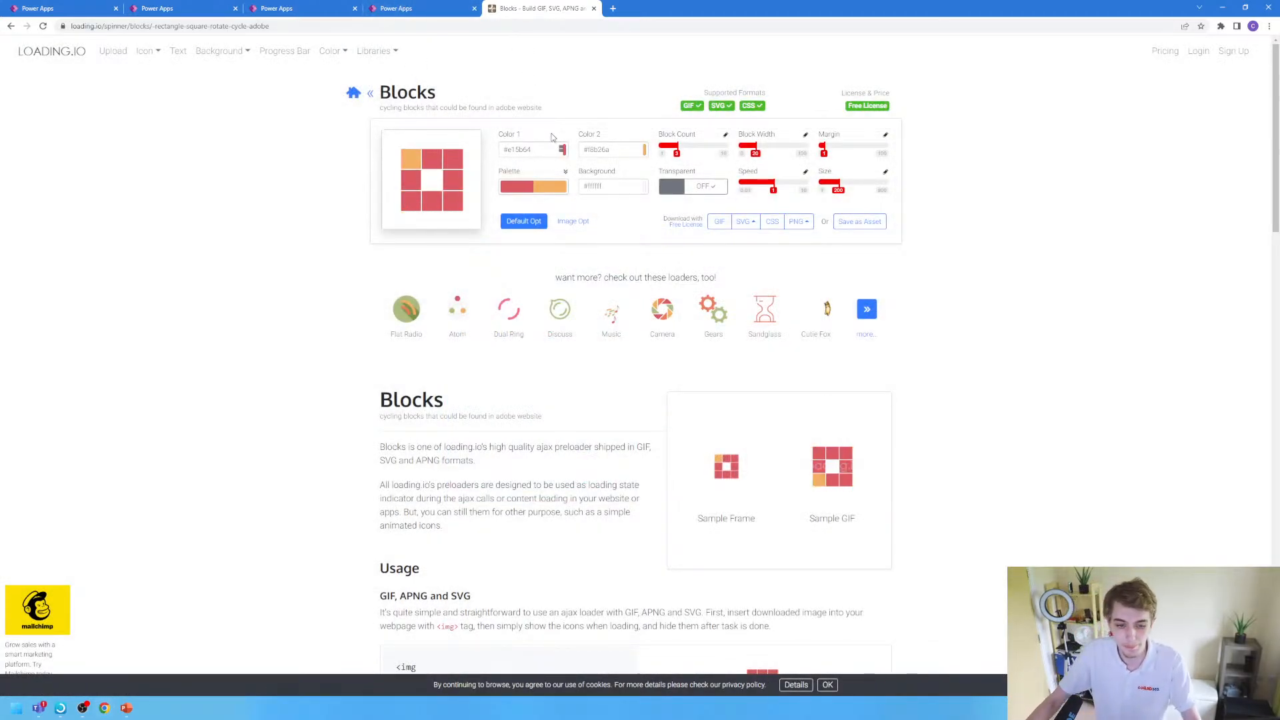
- Switch back to the Holiday Booking app and examine its data sources, media files and insertable controls
key(ctrl+shift+Tab)
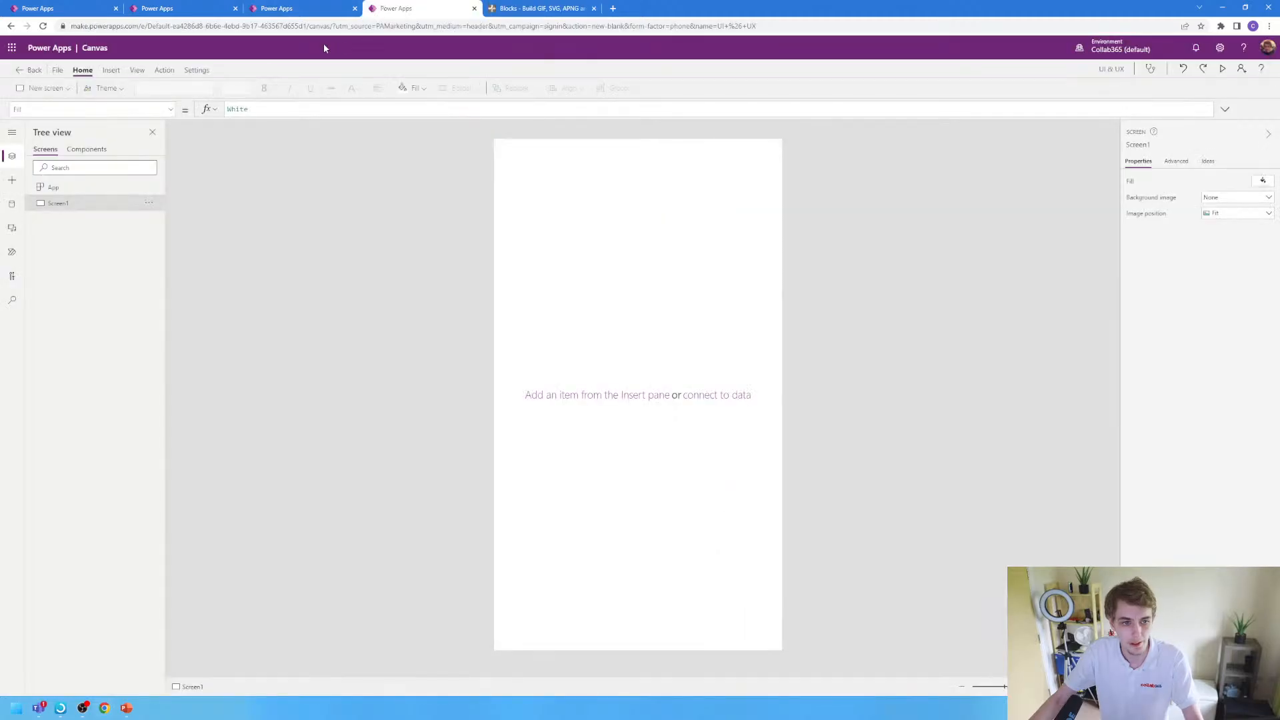
click(51, 6)
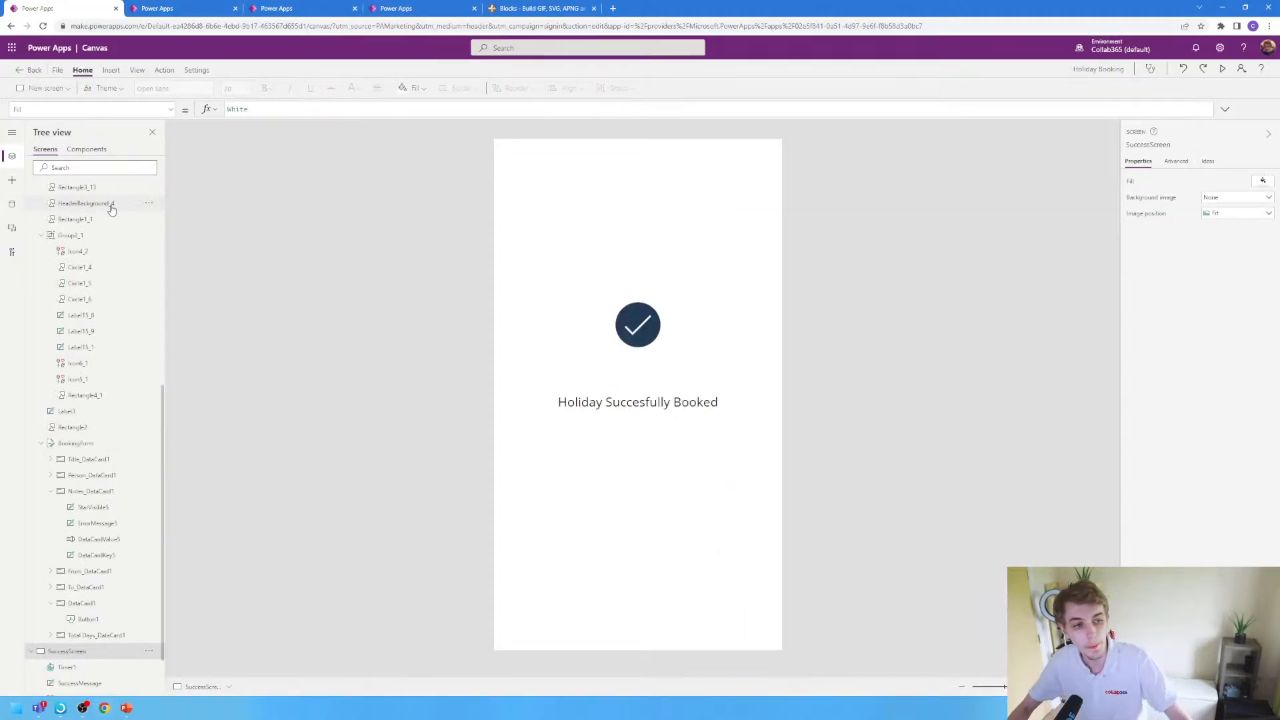
click(10, 207)
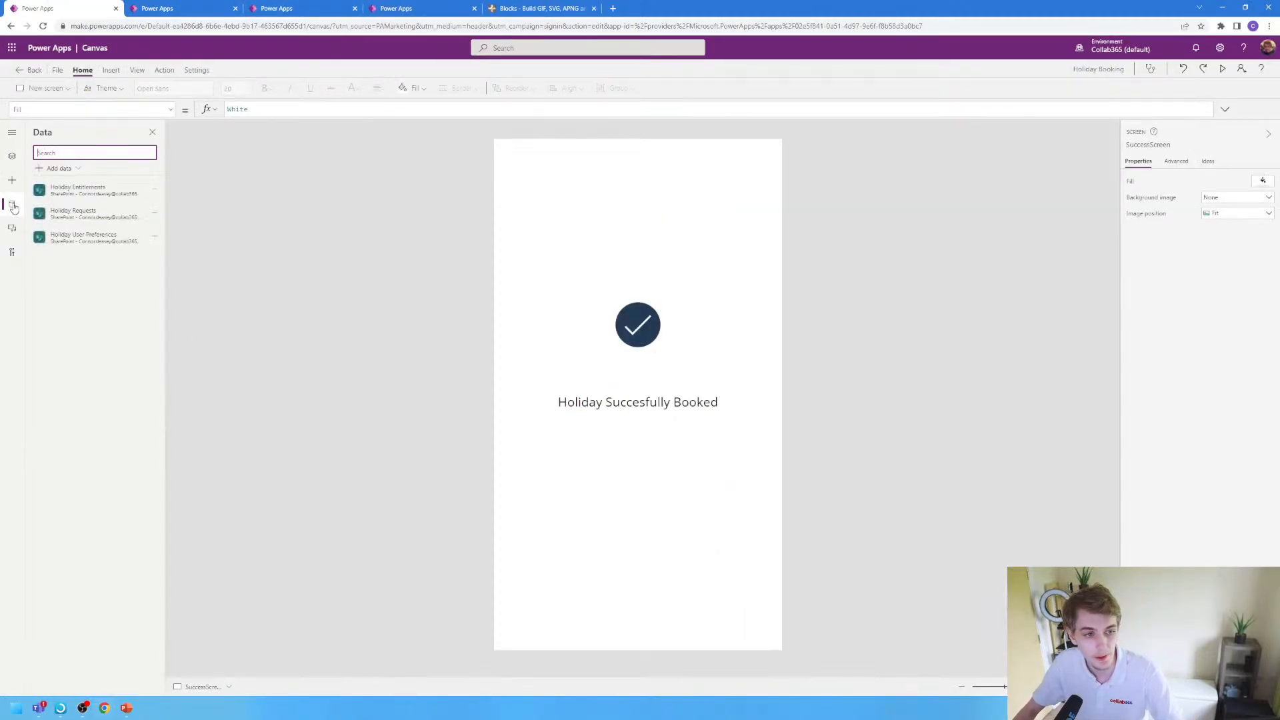
click(12, 228)
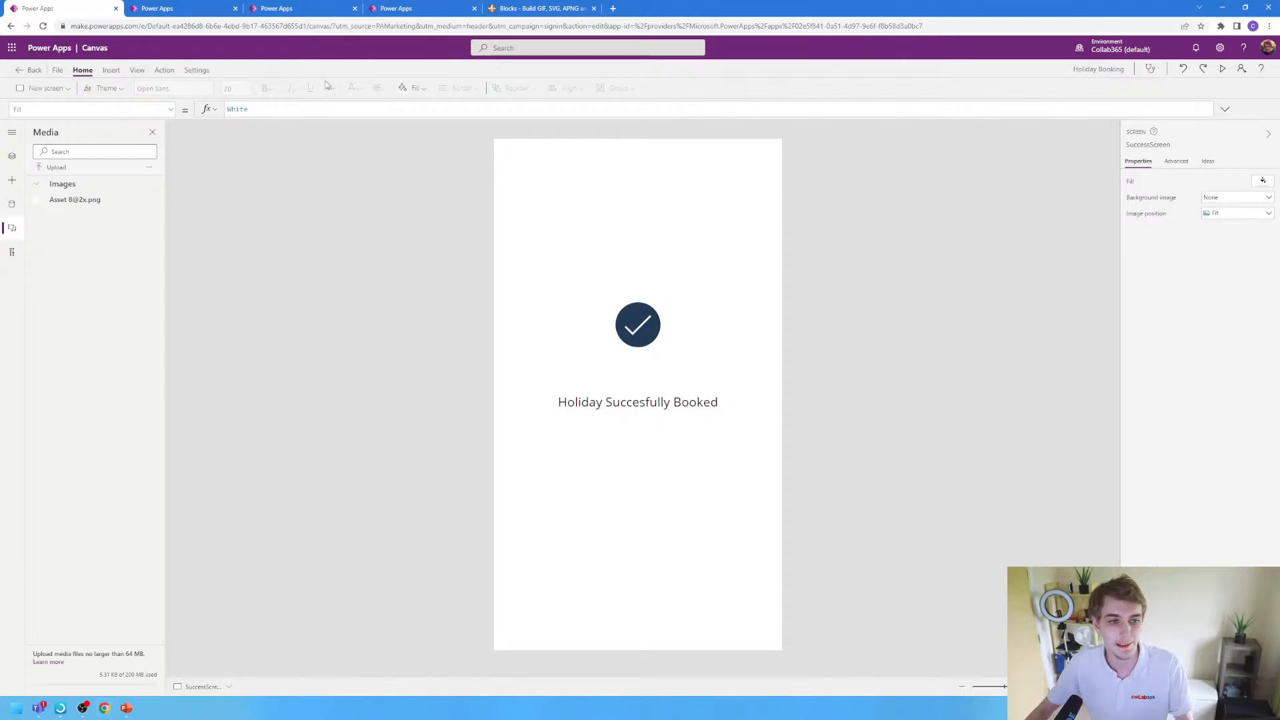
click(194, 8)
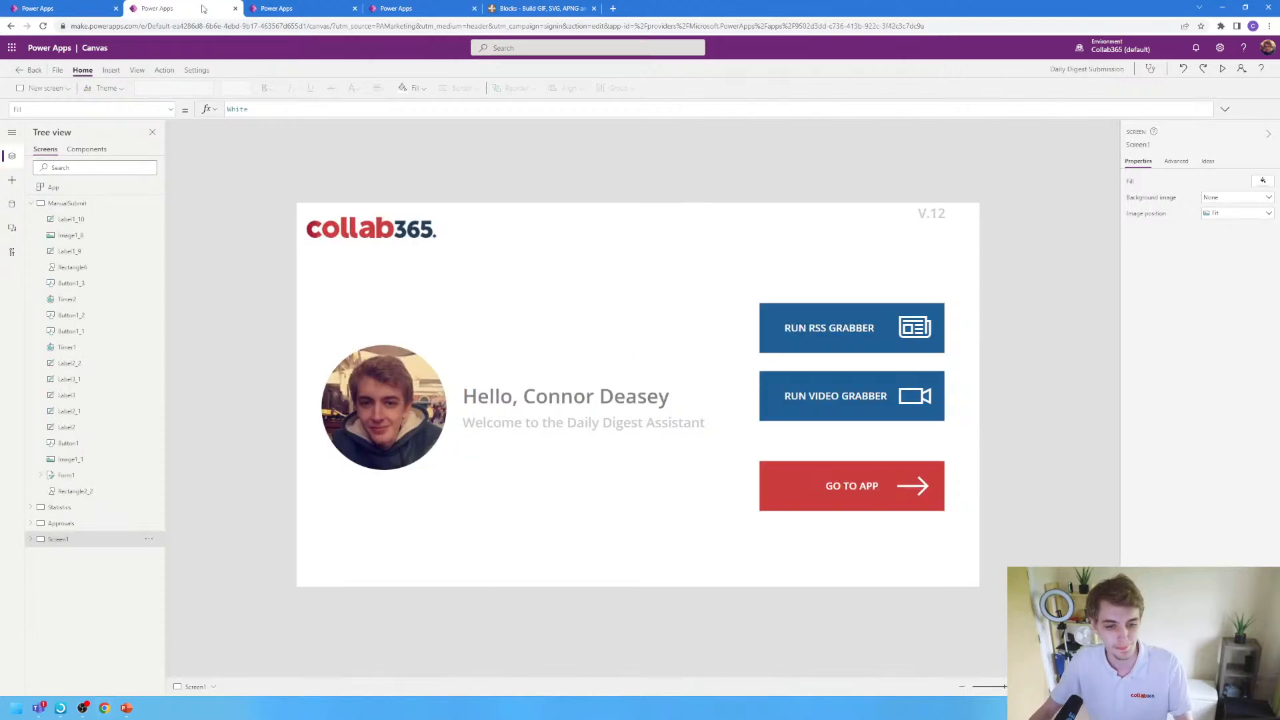
click(69, 7)
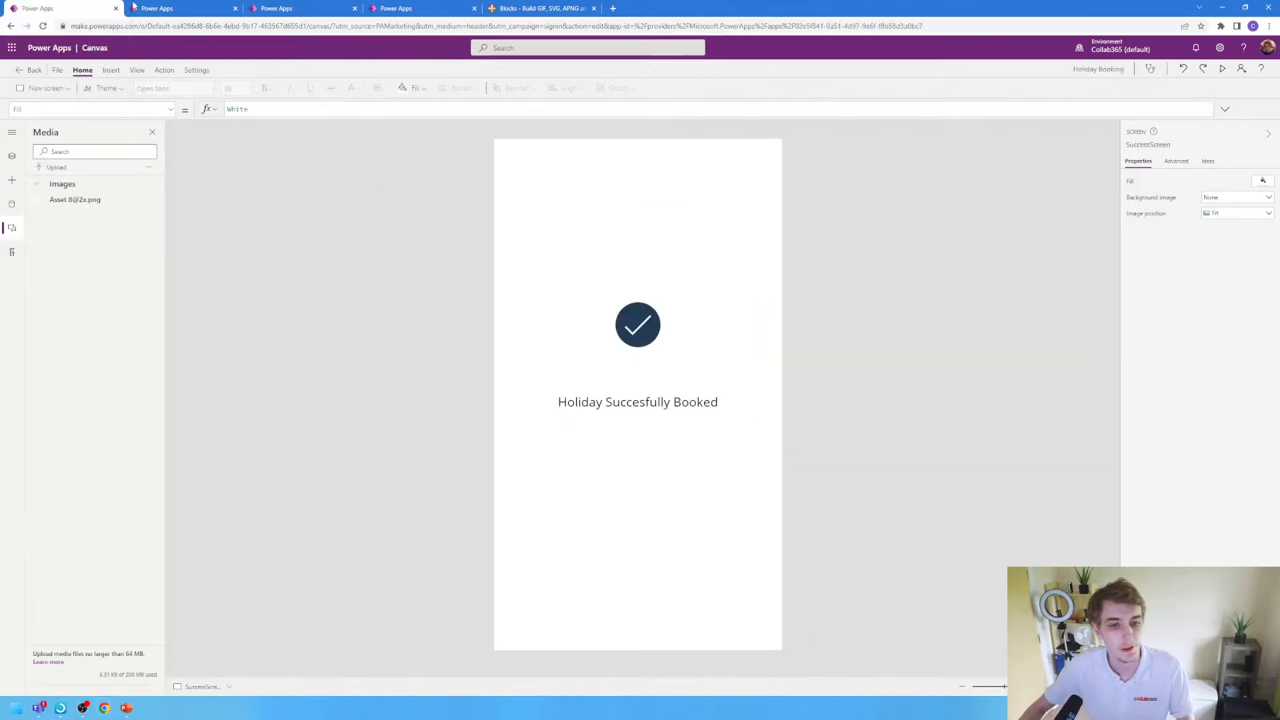
click(11, 155)
click(12, 181)
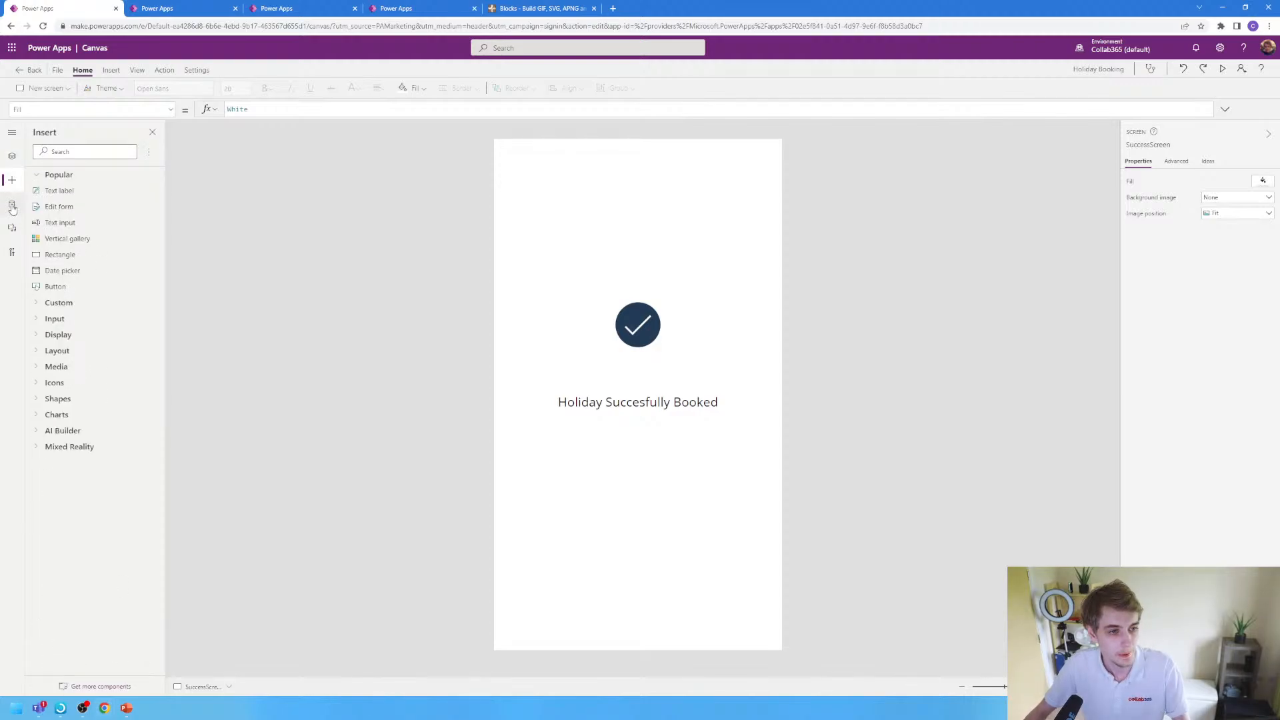
click(12, 205)
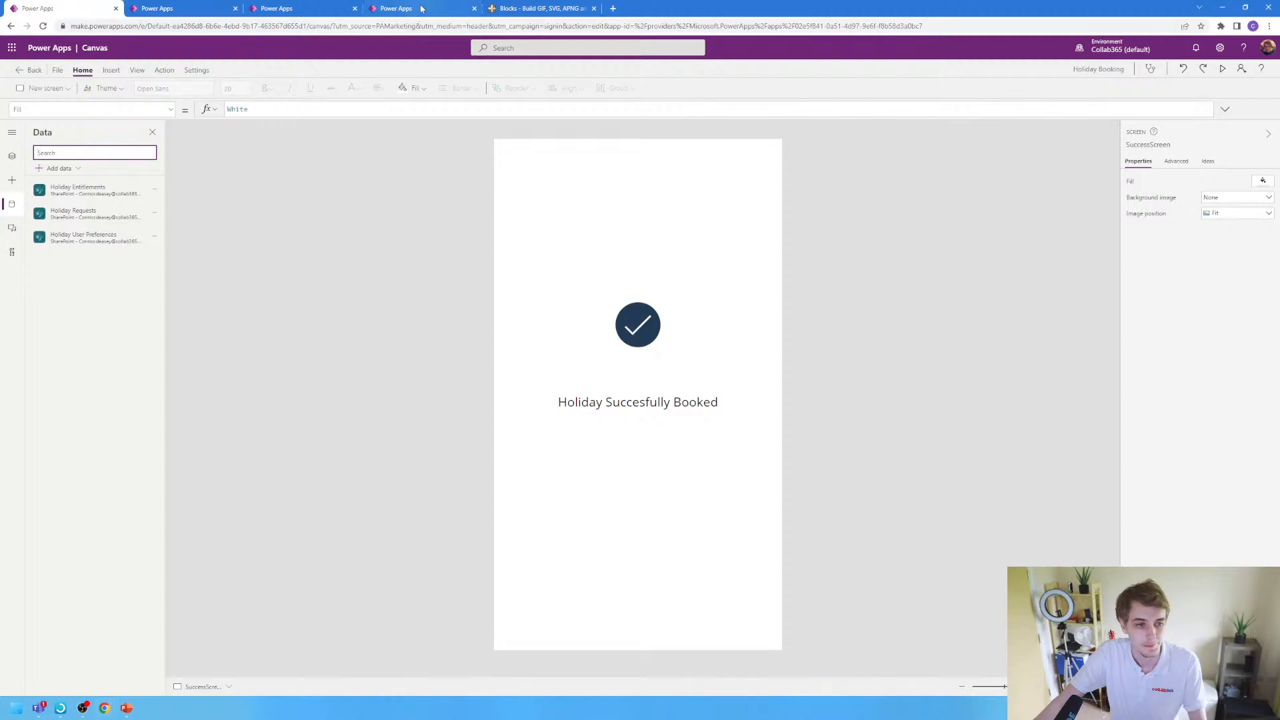
- Display AllHolidayScreen and look over the available app themes without applying one
click(12, 156)
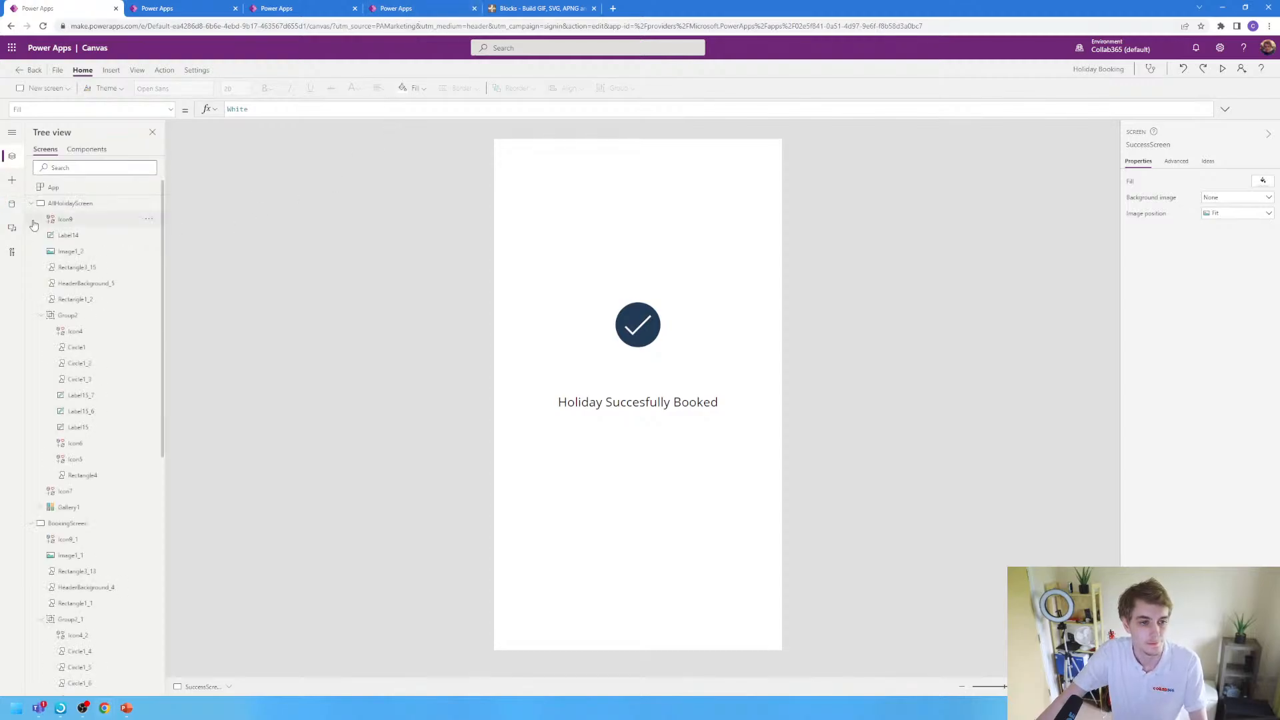
click(78, 204)
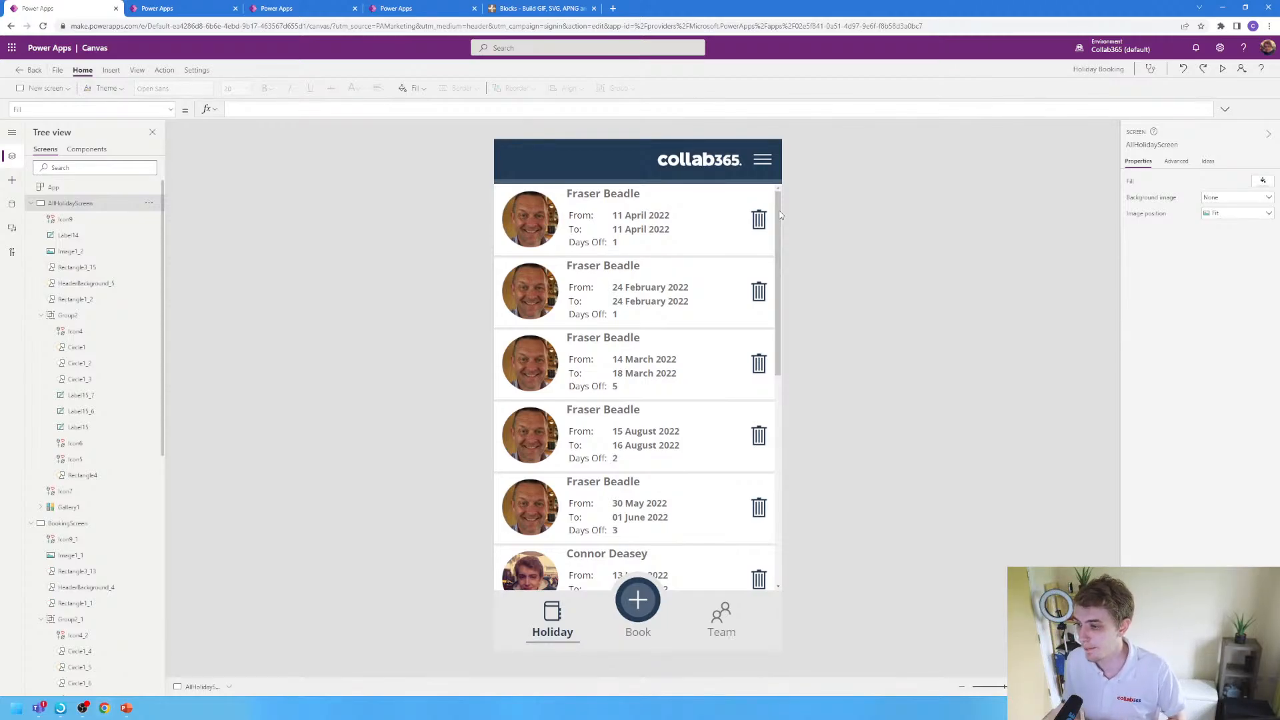
click(104, 88)
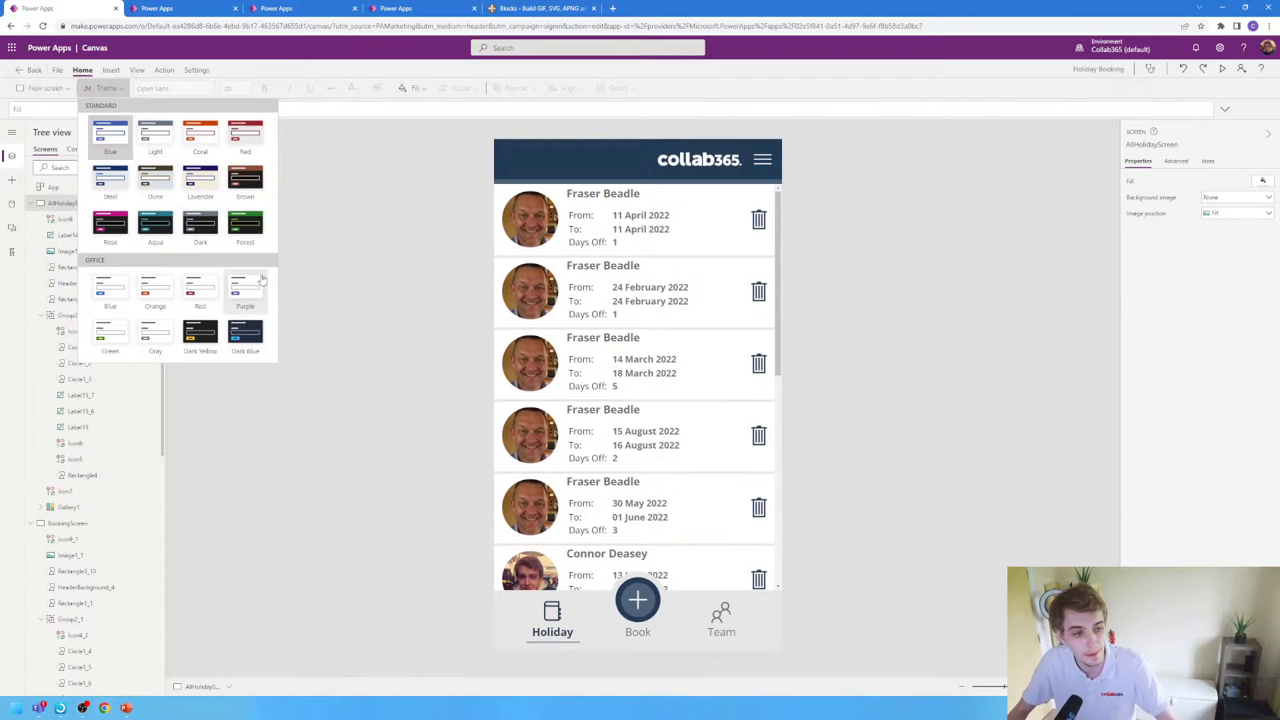
click(389, 240)
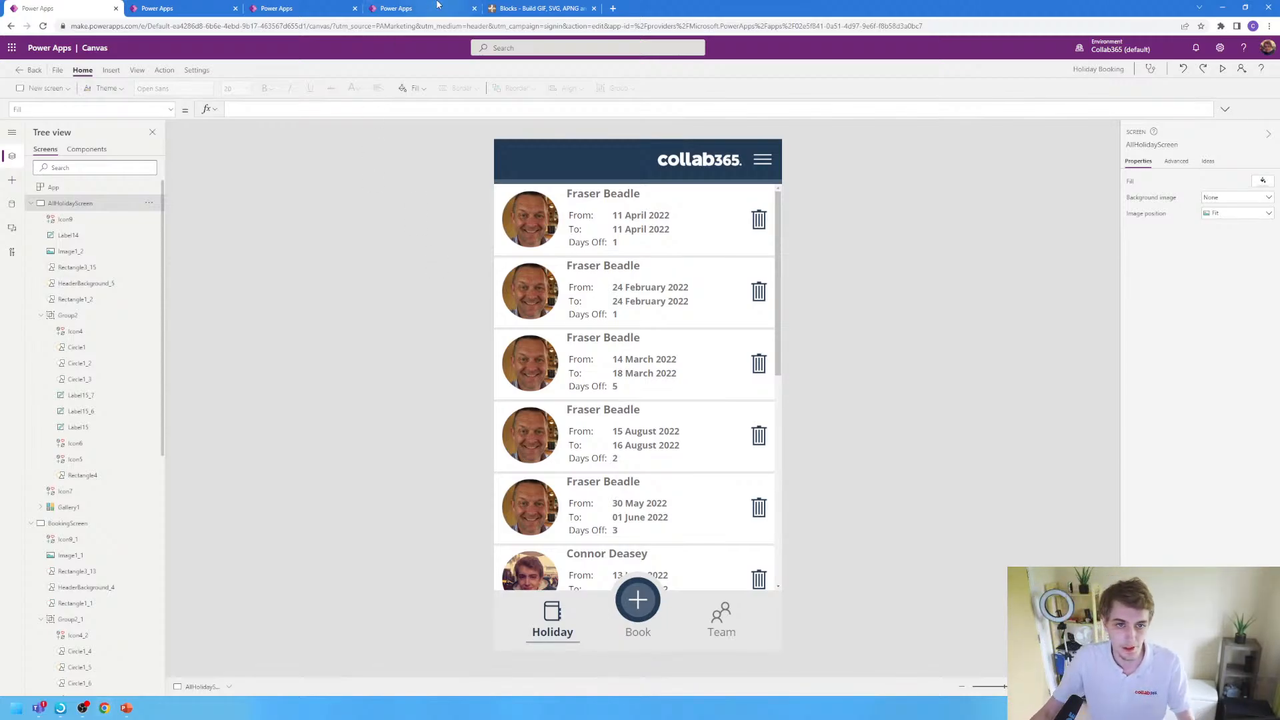
- Switch to the blank UI & UX app and add a full-width header rectangle about 157 high at the top of Screen1
click(414, 8)
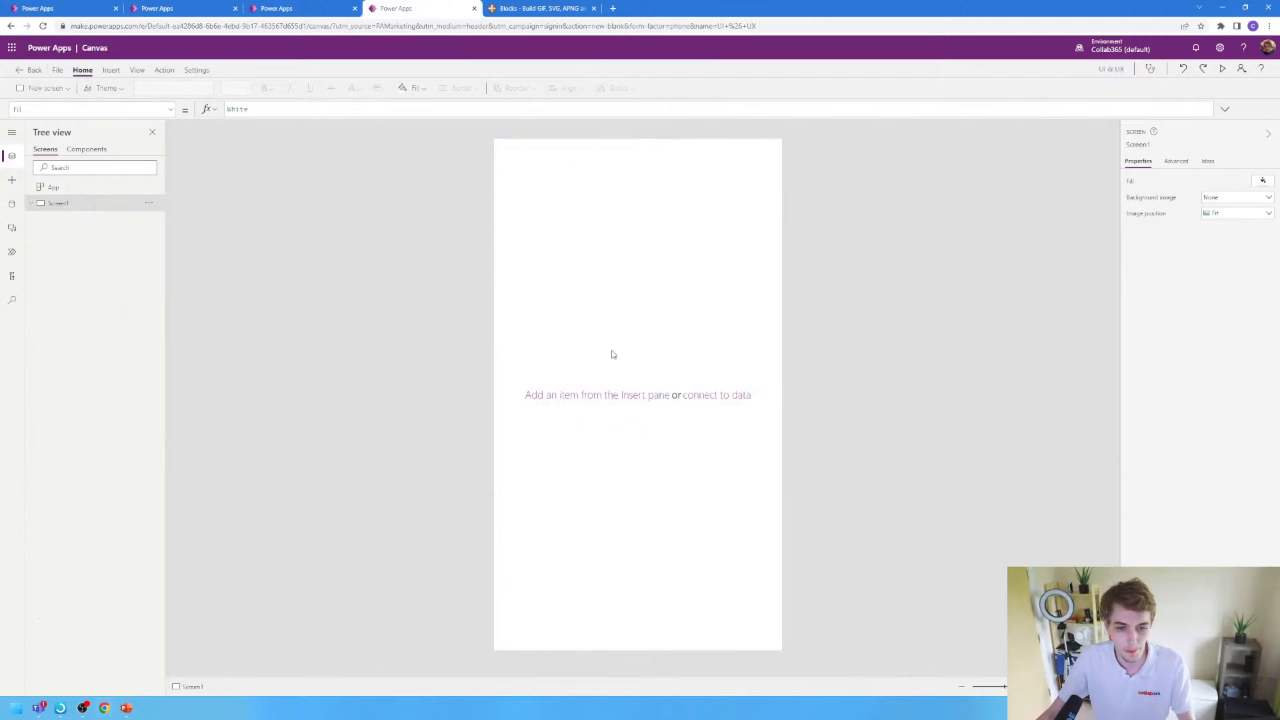
click(12, 180)
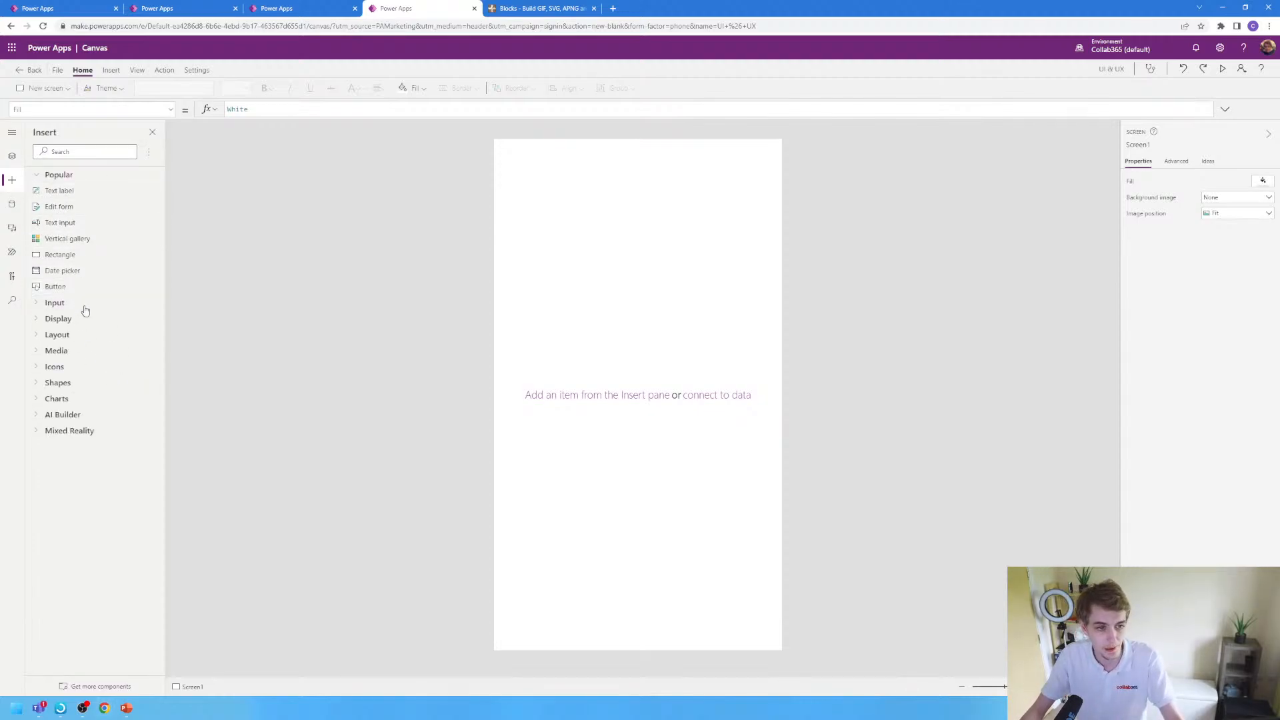
drag(61, 257, 636, 341)
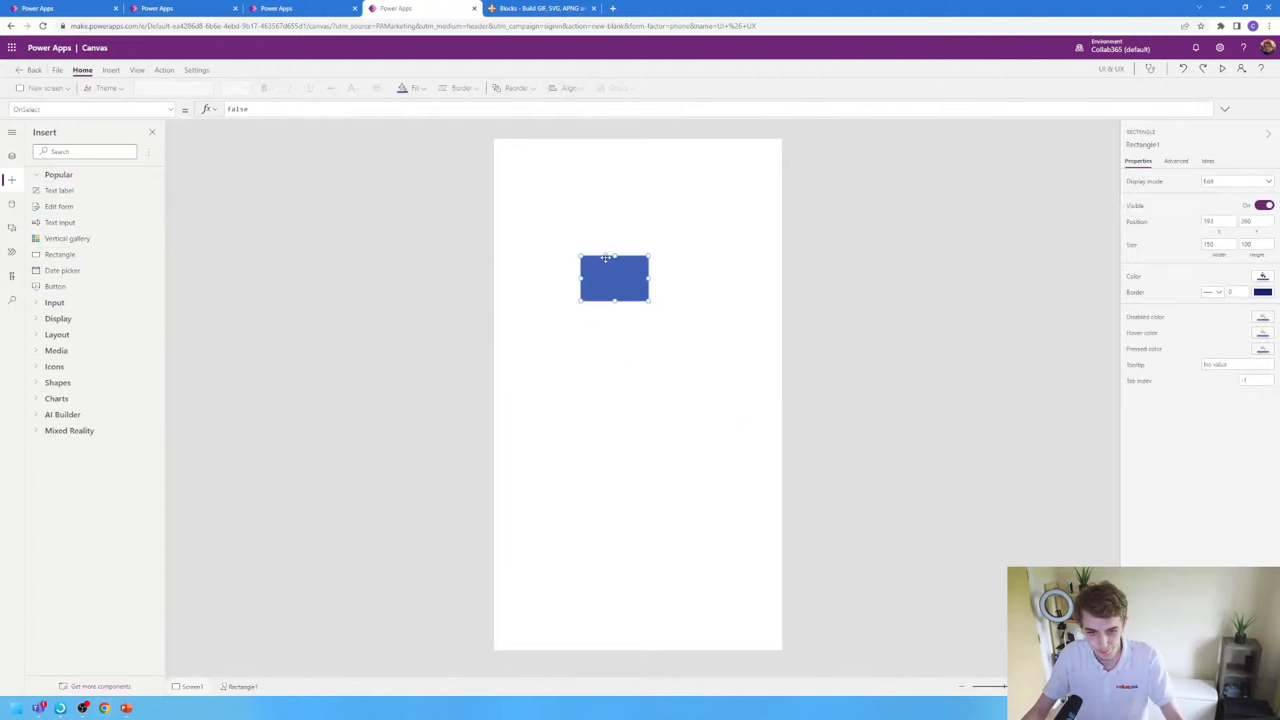
drag(603, 293, 837, 208)
click(328, 368)
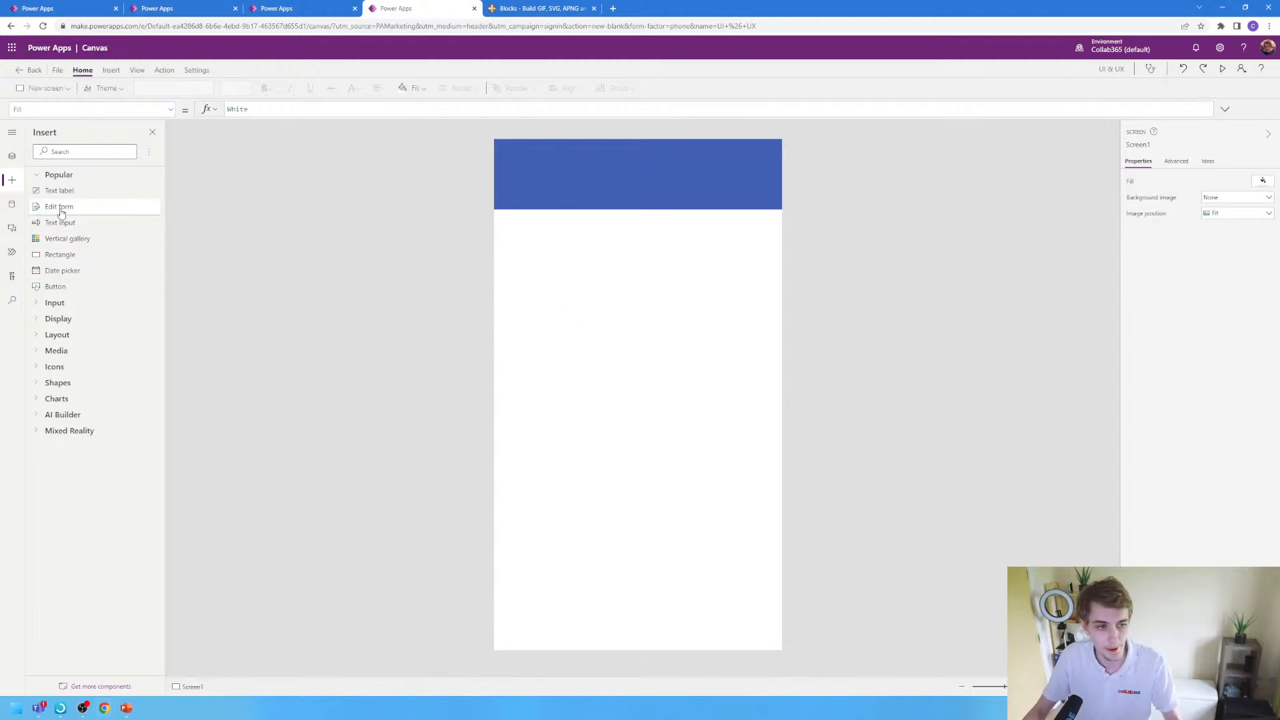
- Add a footer rectangle 100 high along Screen1's bottom edge and stretch it to the full 640 width
drag(67, 255, 514, 681)
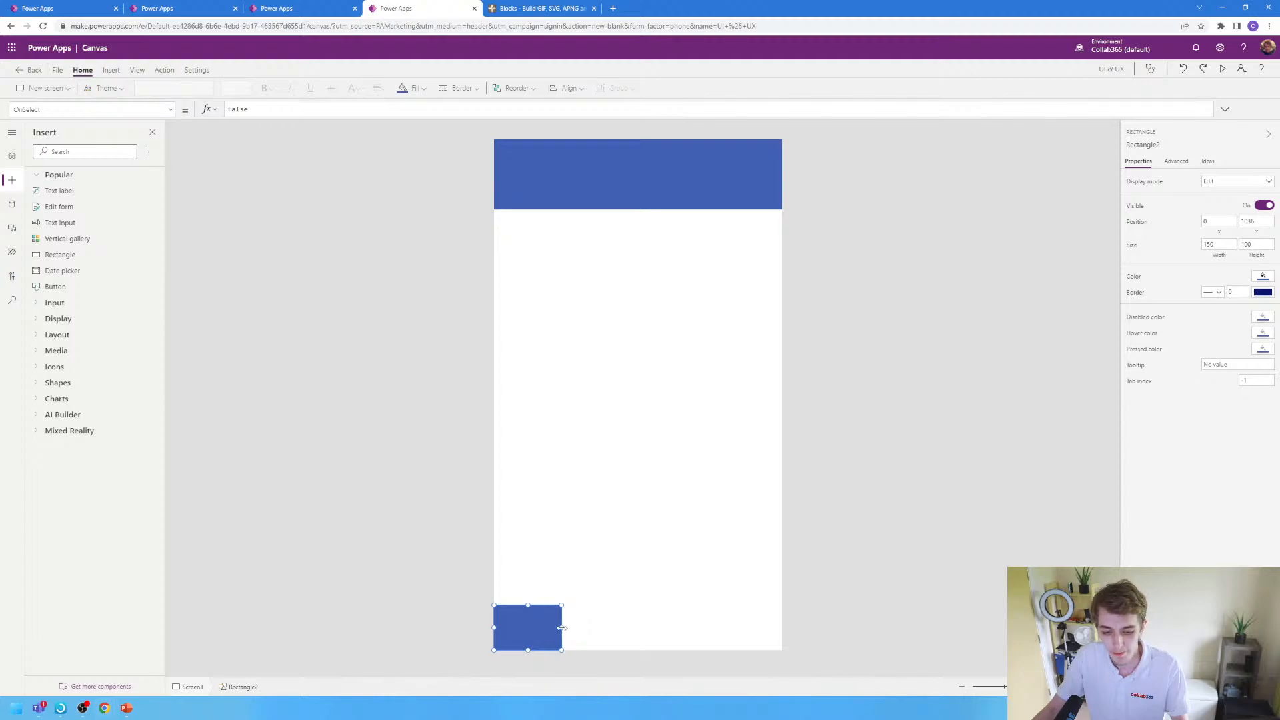
drag(562, 627, 822, 625)
click(657, 434)
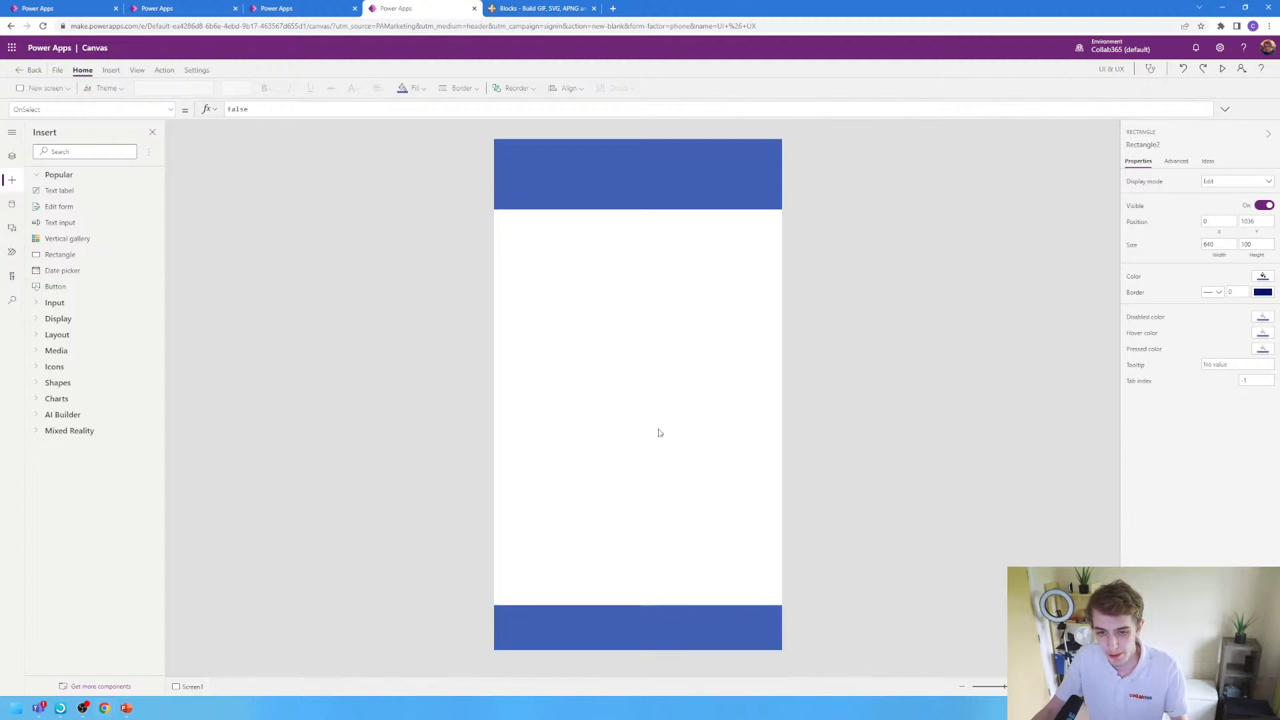
- Change the fill color of Screen1's header rectangle to light green
click(698, 194)
click(1263, 278)
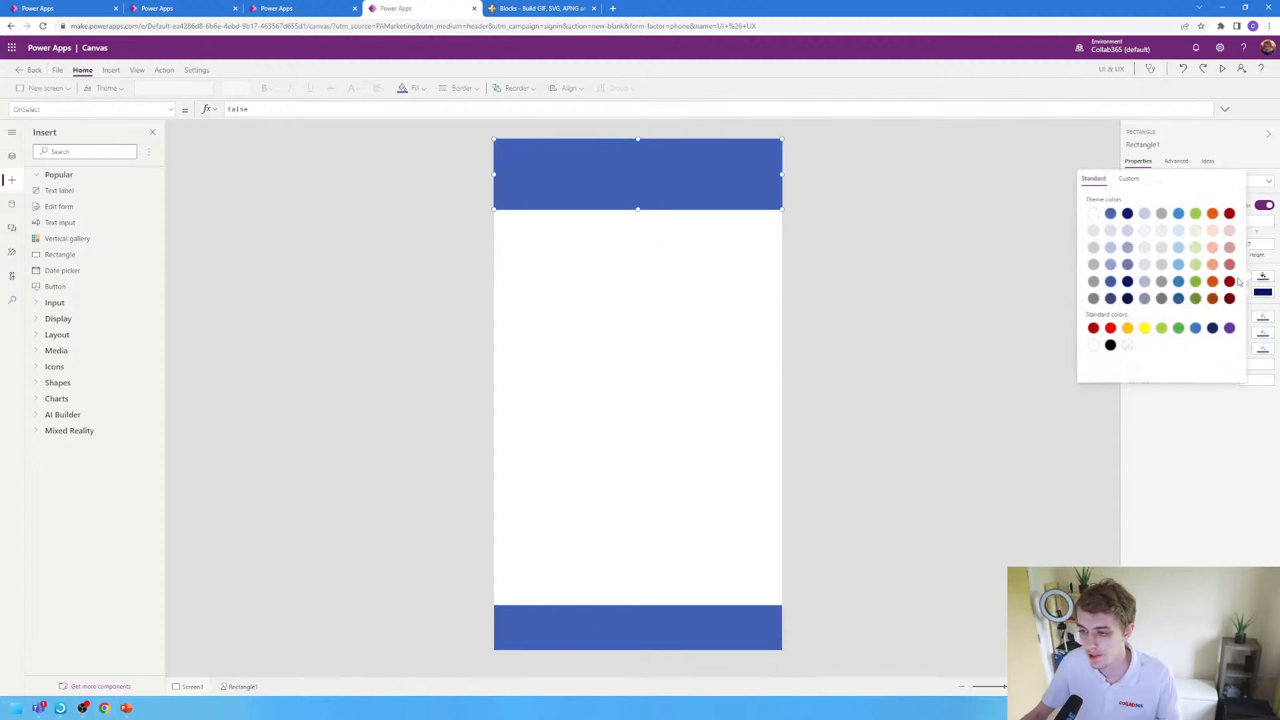
click(1195, 264)
click(705, 300)
- Change the fill color of Screen1's footer rectangle to the standard medium blue
click(722, 632)
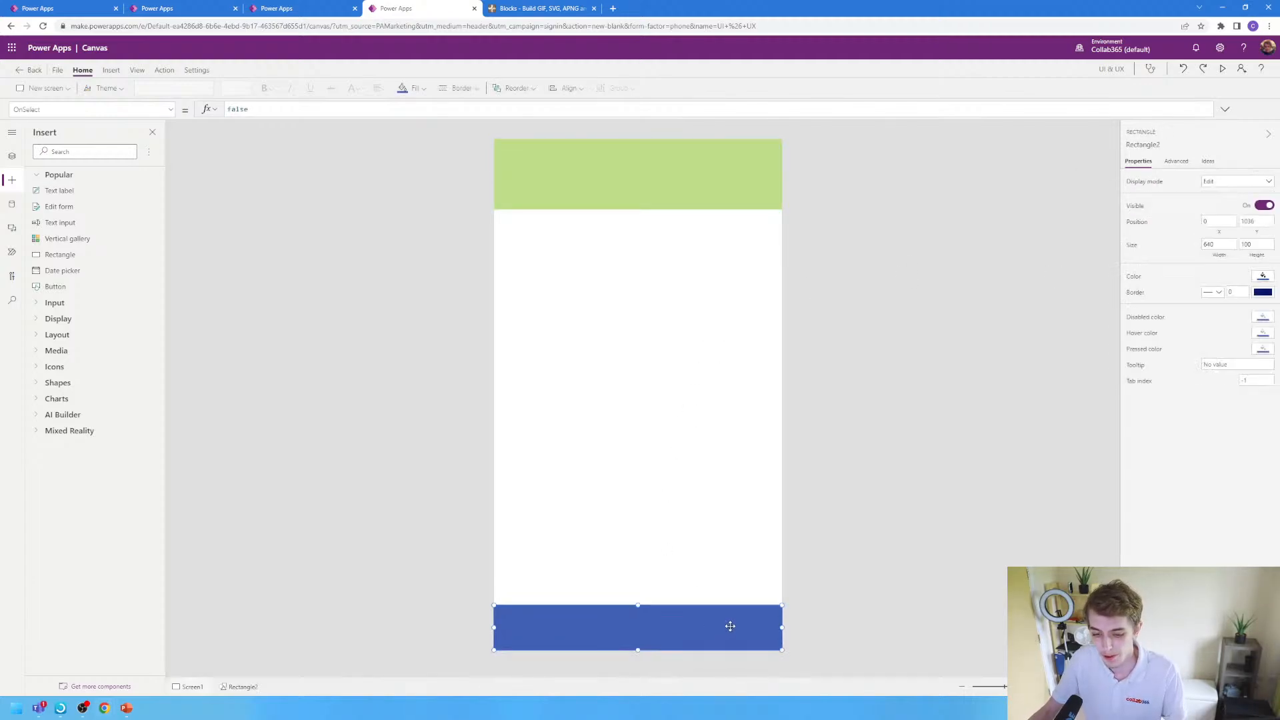
click(1261, 278)
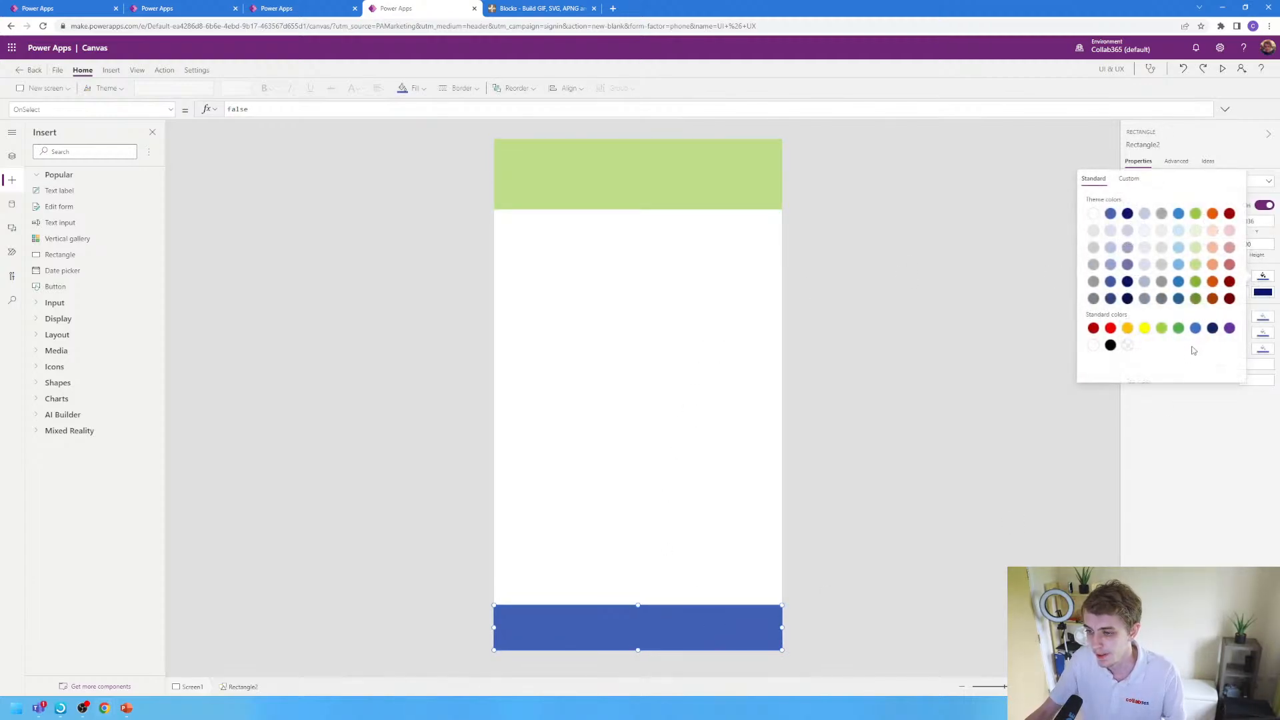
click(1196, 328)
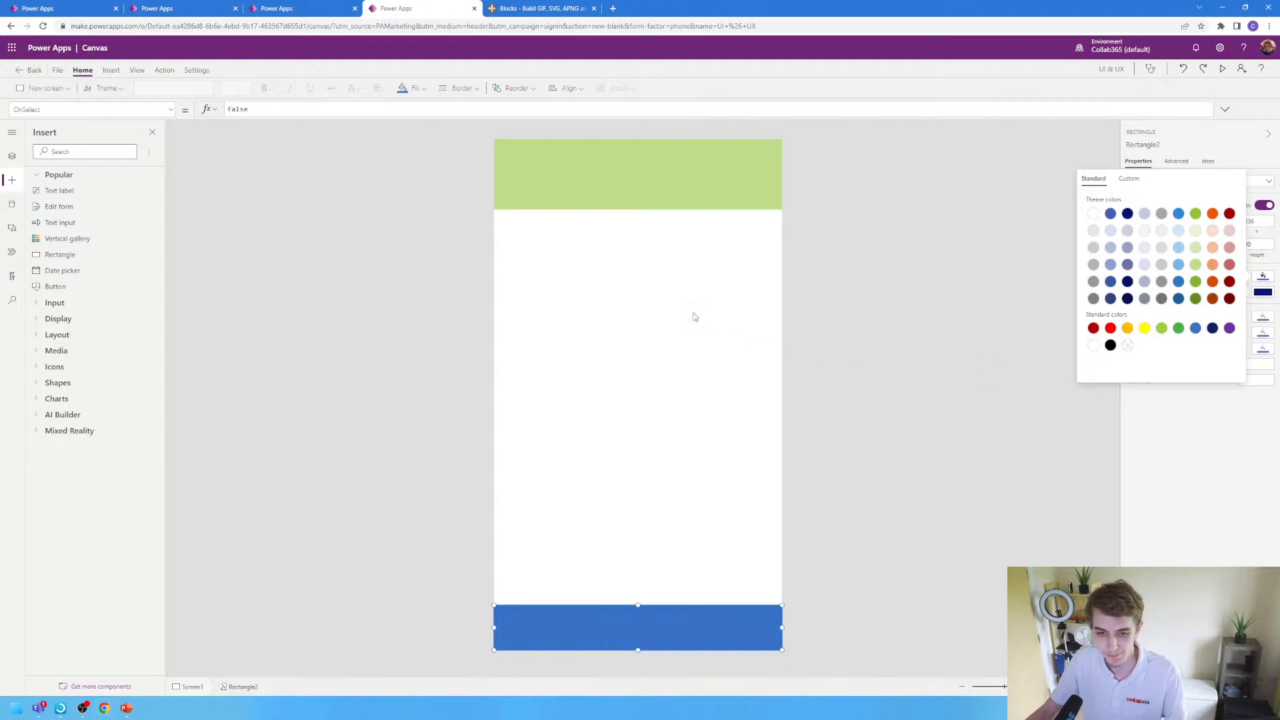
click(715, 324)
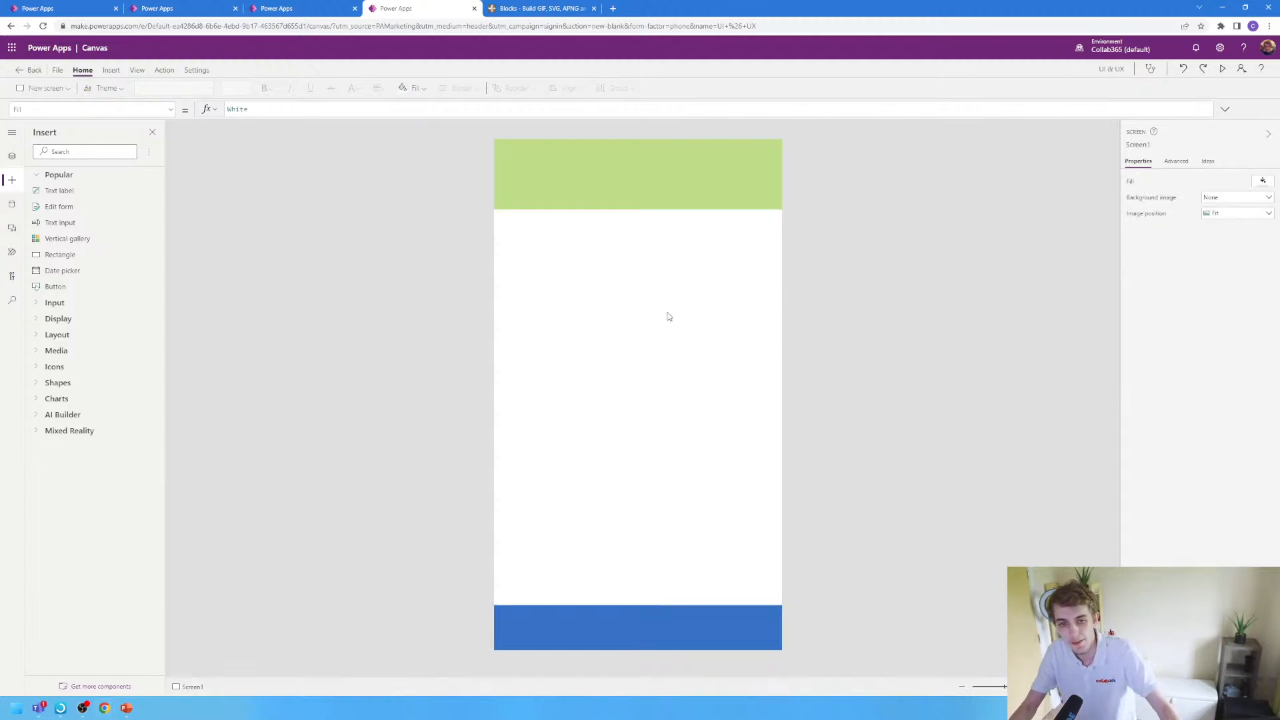
- Add a new blank screen to the UI & UX app
click(12, 156)
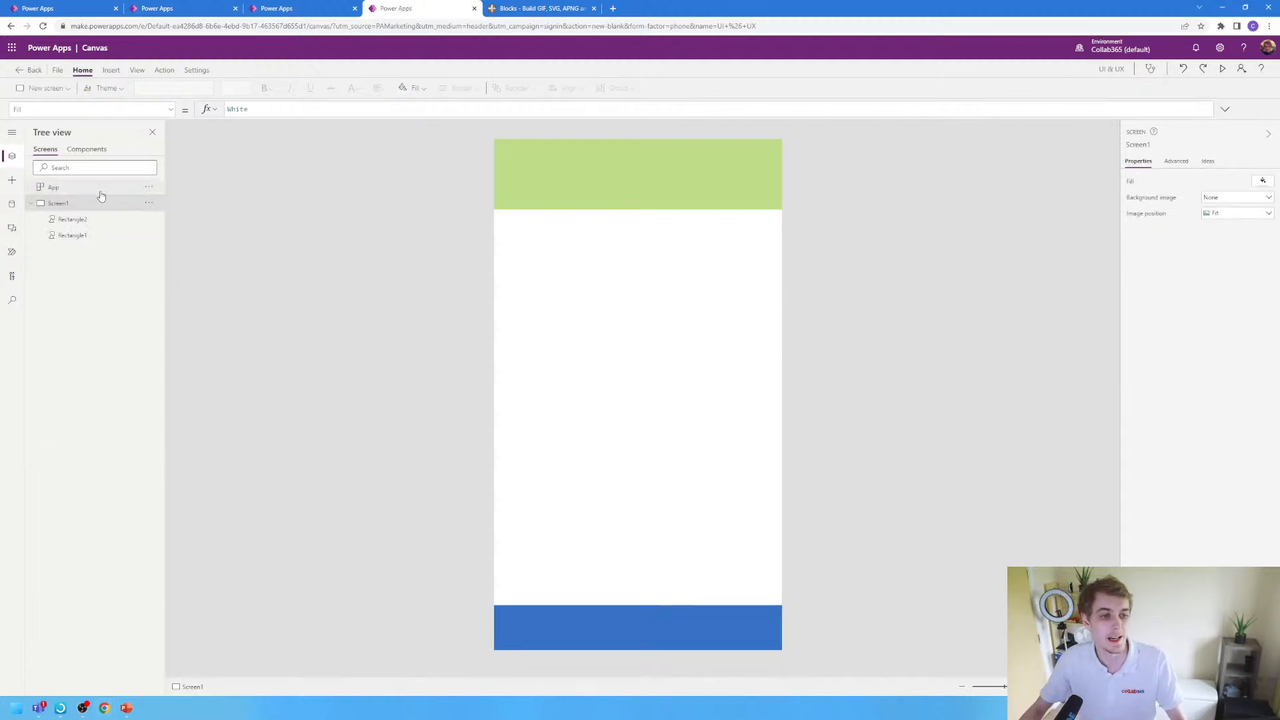
click(43, 92)
click(53, 118)
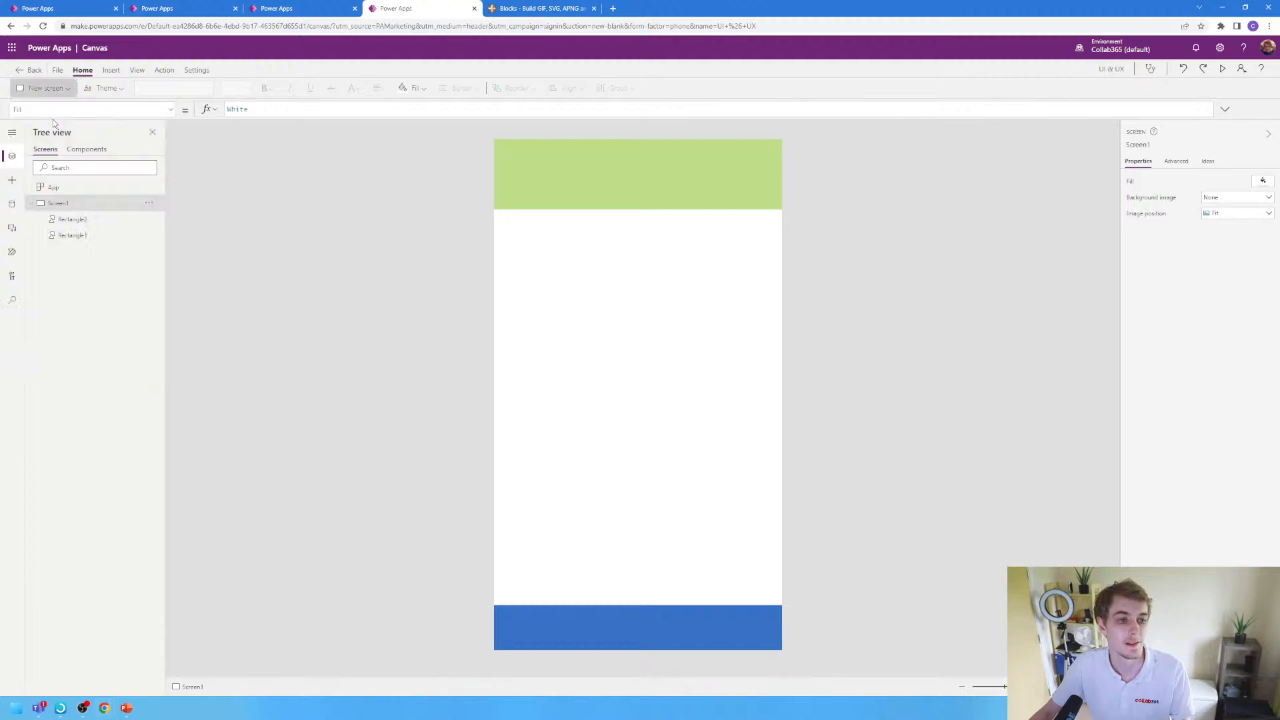
- Copy the header and footer rectangles from Screen1 and paste them onto Screen2
click(64, 203)
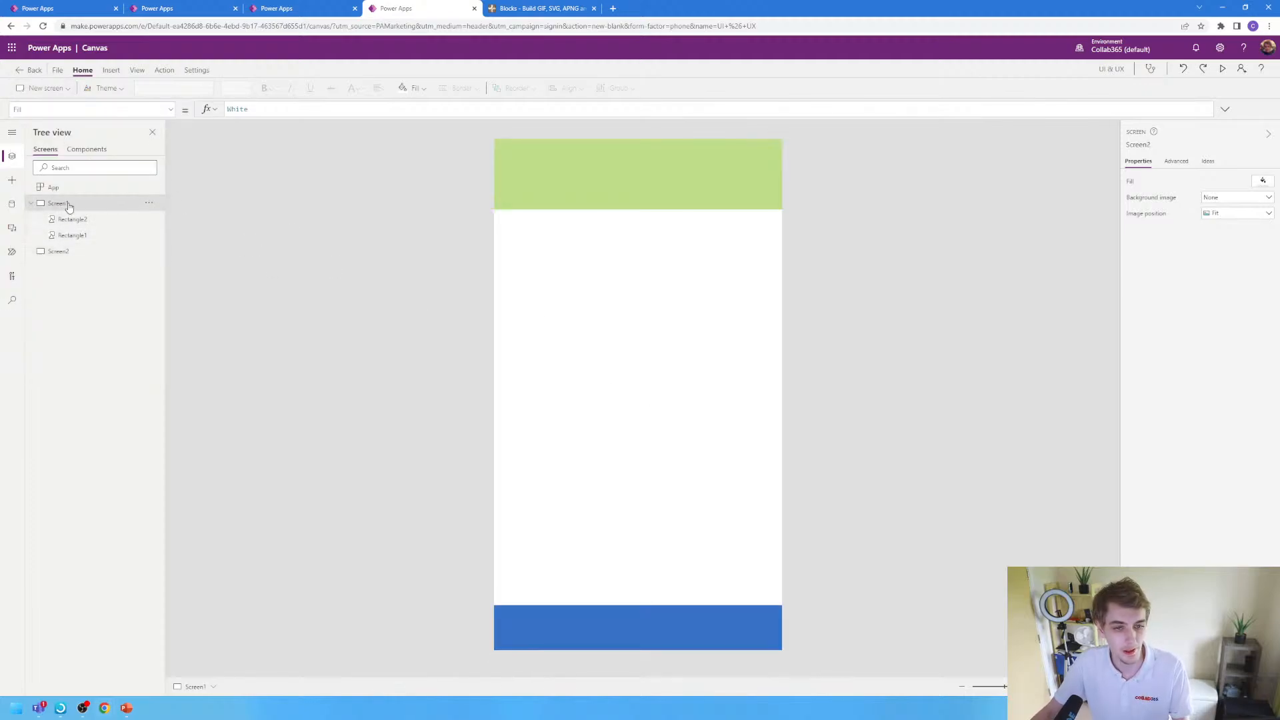
click(604, 186)
shift+click(630, 621)
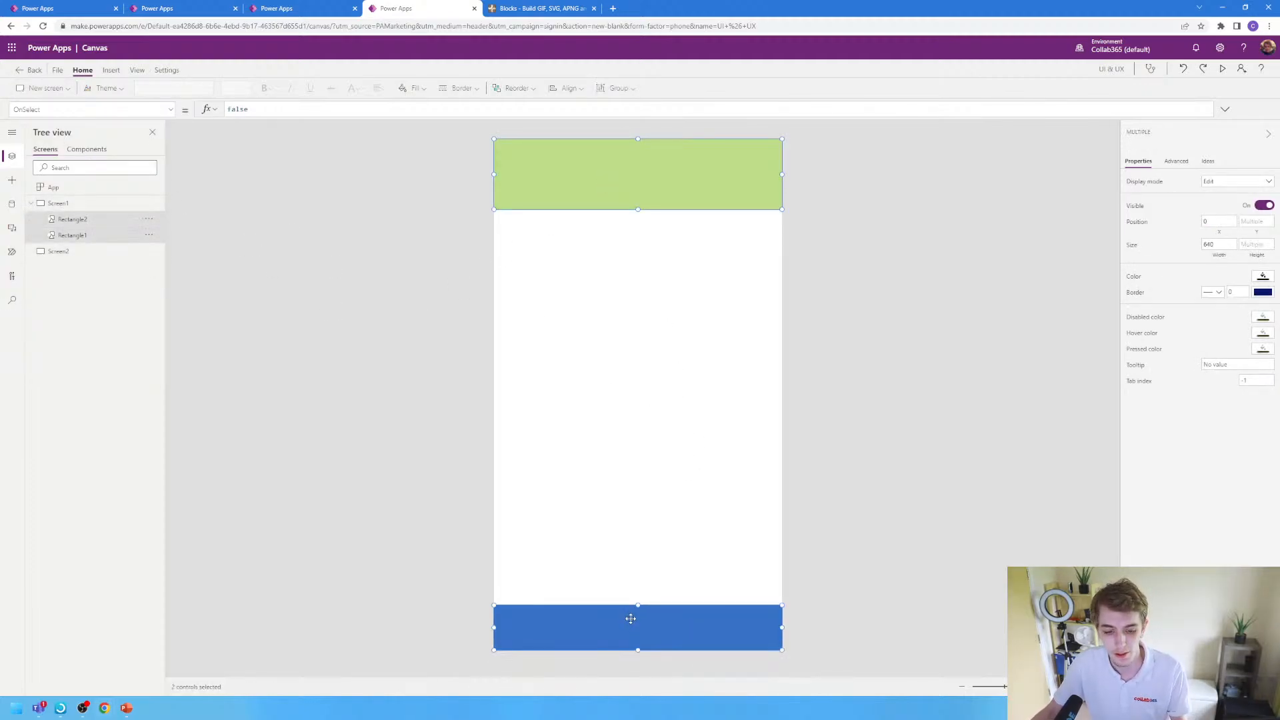
key(ctrl+c)
click(58, 251)
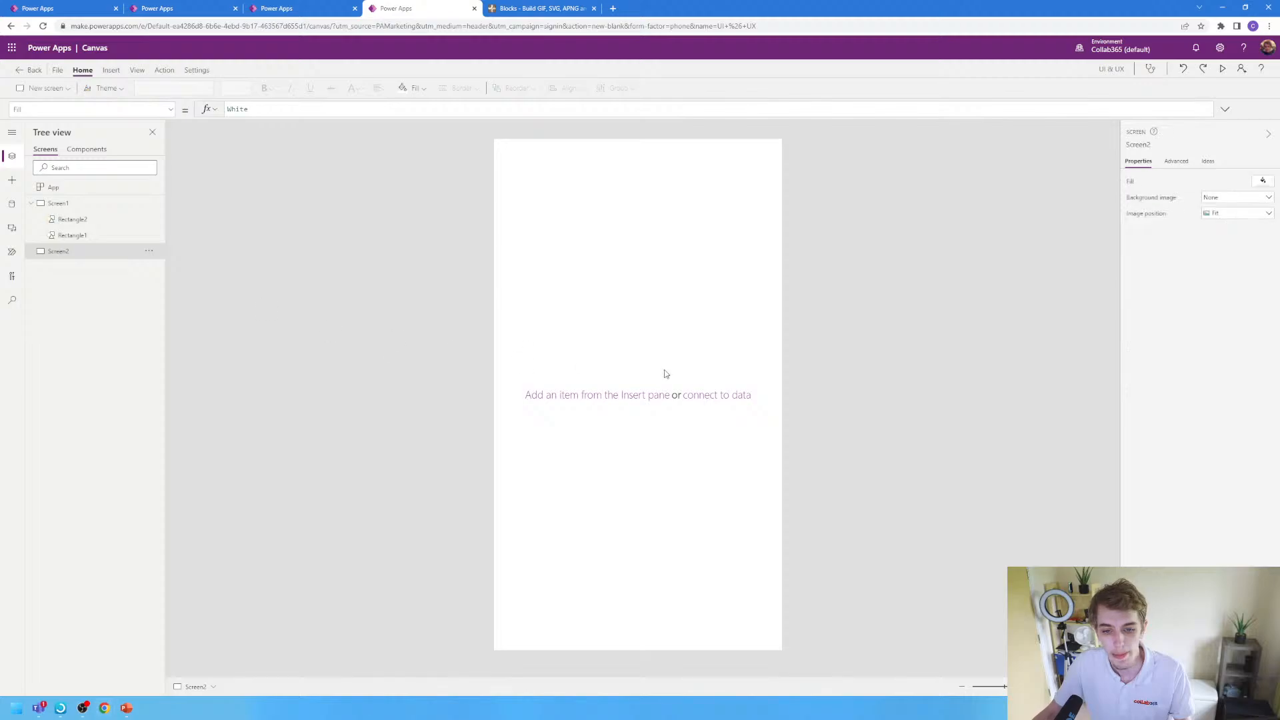
key(ctrl+v)
click(517, 321)
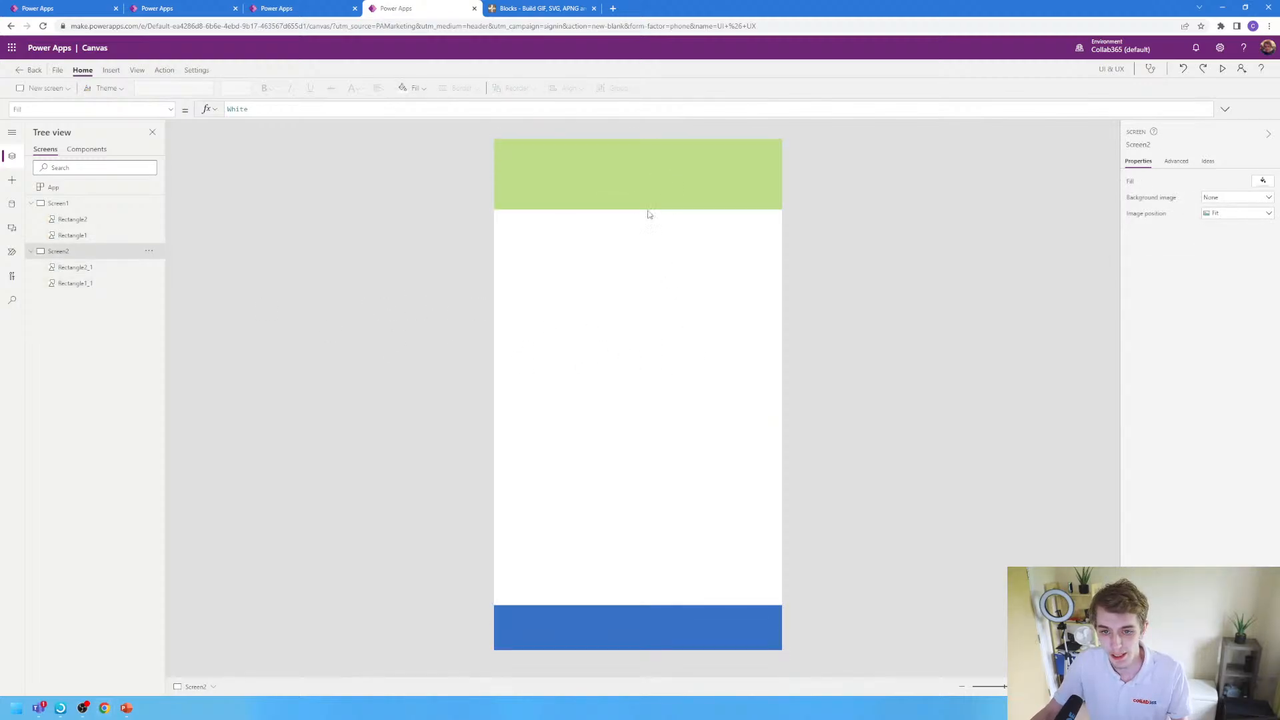
- Change the fill color of Screen2's header rectangle to light orange
click(620, 170)
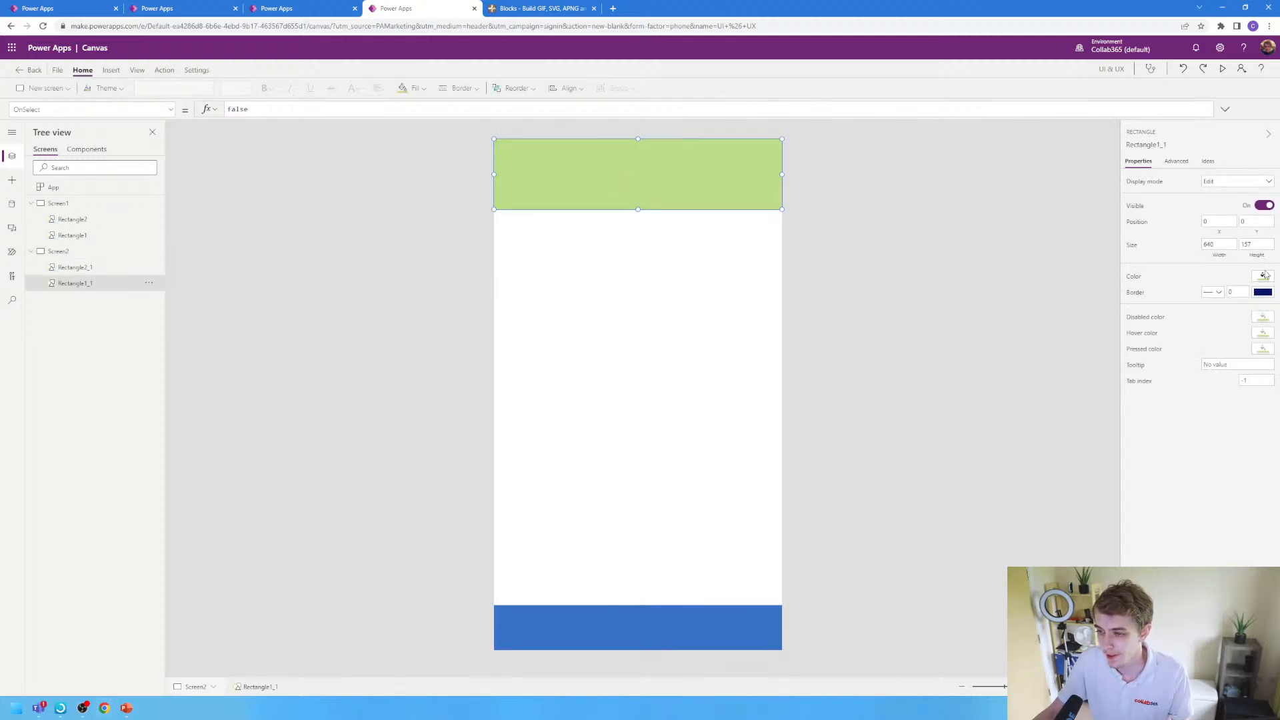
click(1263, 277)
click(1212, 265)
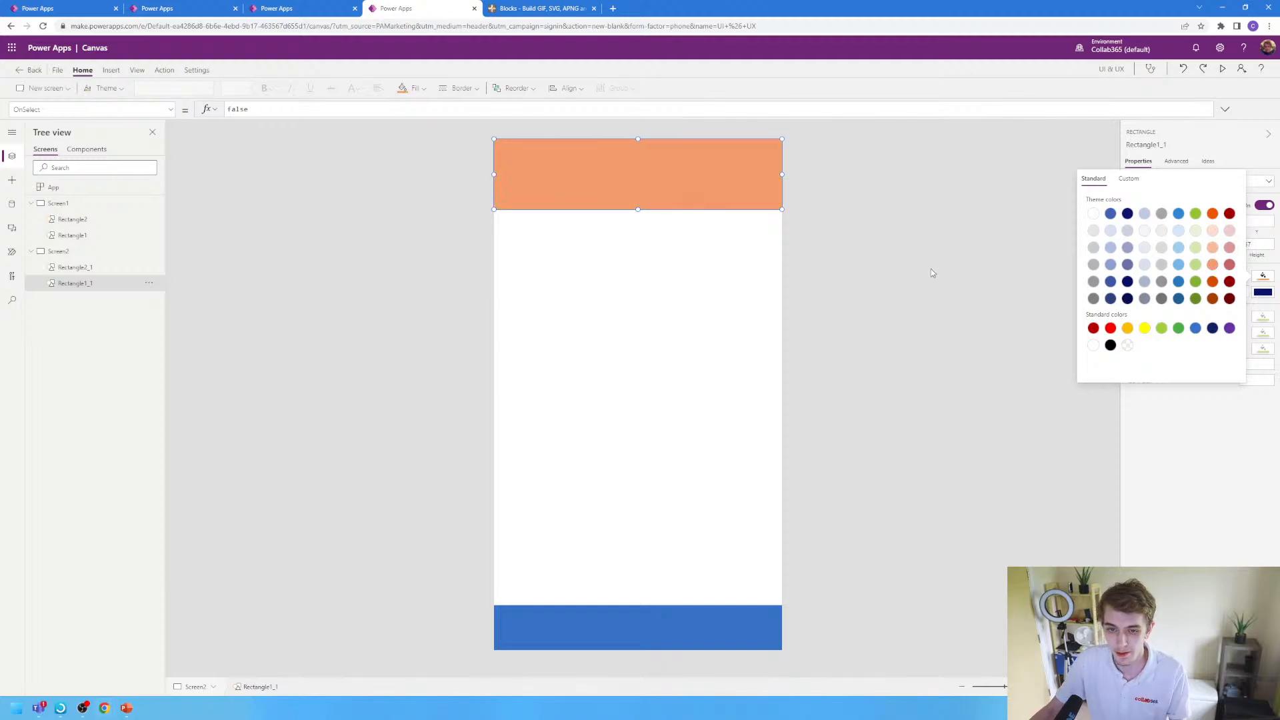
- Compare the header and footer bars of Screen1 and Screen2 by viewing the two screens alternately
click(496, 324)
click(72, 204)
click(74, 253)
click(81, 205)
click(66, 253)
click(83, 204)
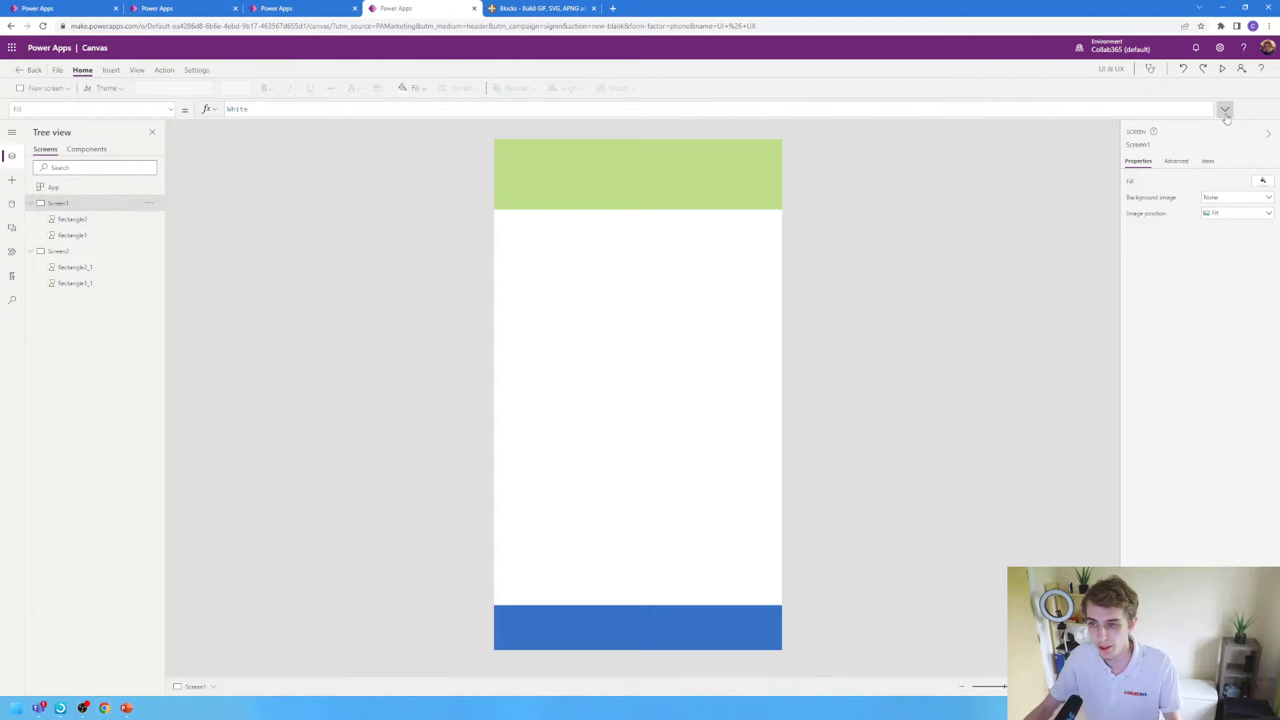
- In the Holiday Booking app, switch the color scheme to Red and back to Blue, viewing the holiday list after each change
click(65, 7)
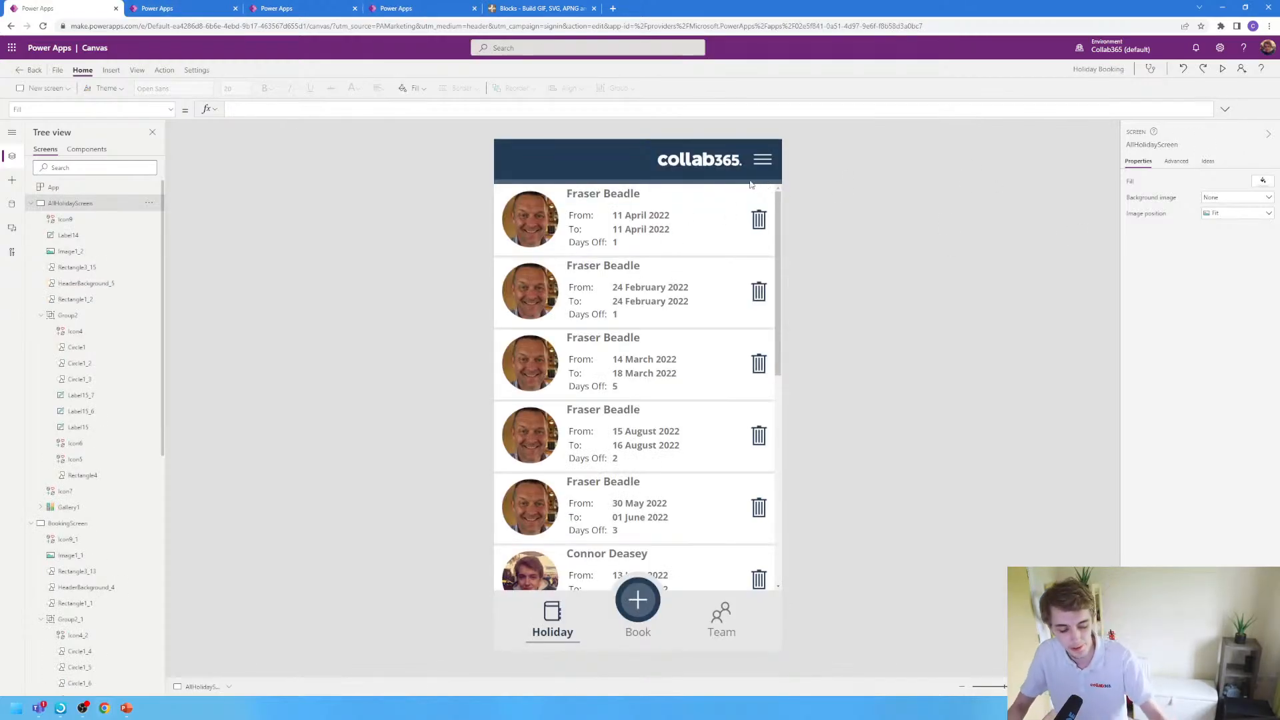
alt+click(763, 161)
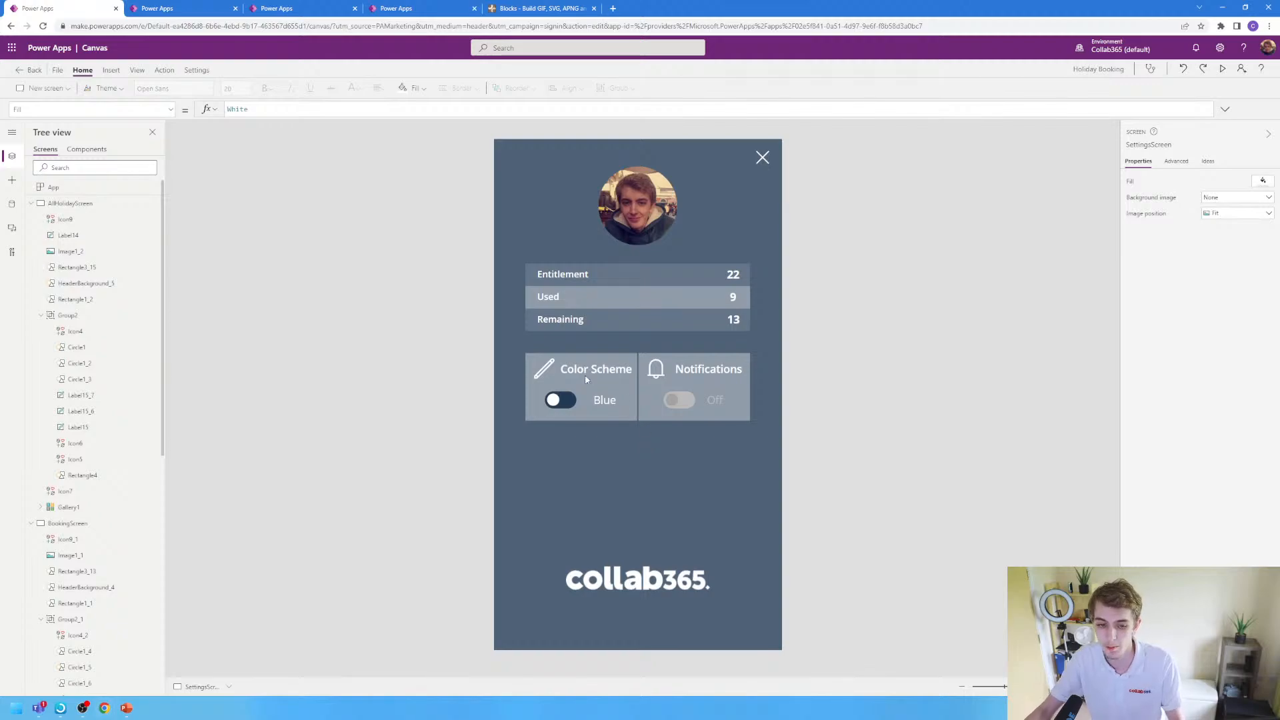
click(555, 402)
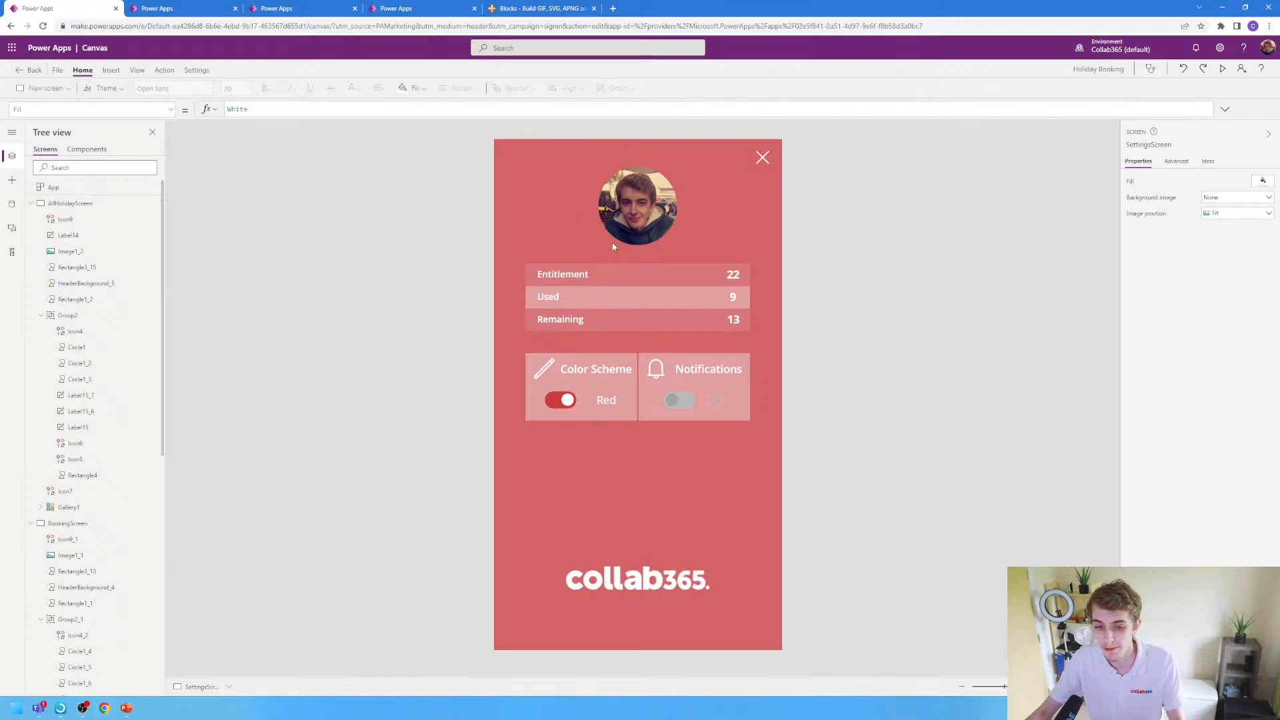
alt+click(762, 157)
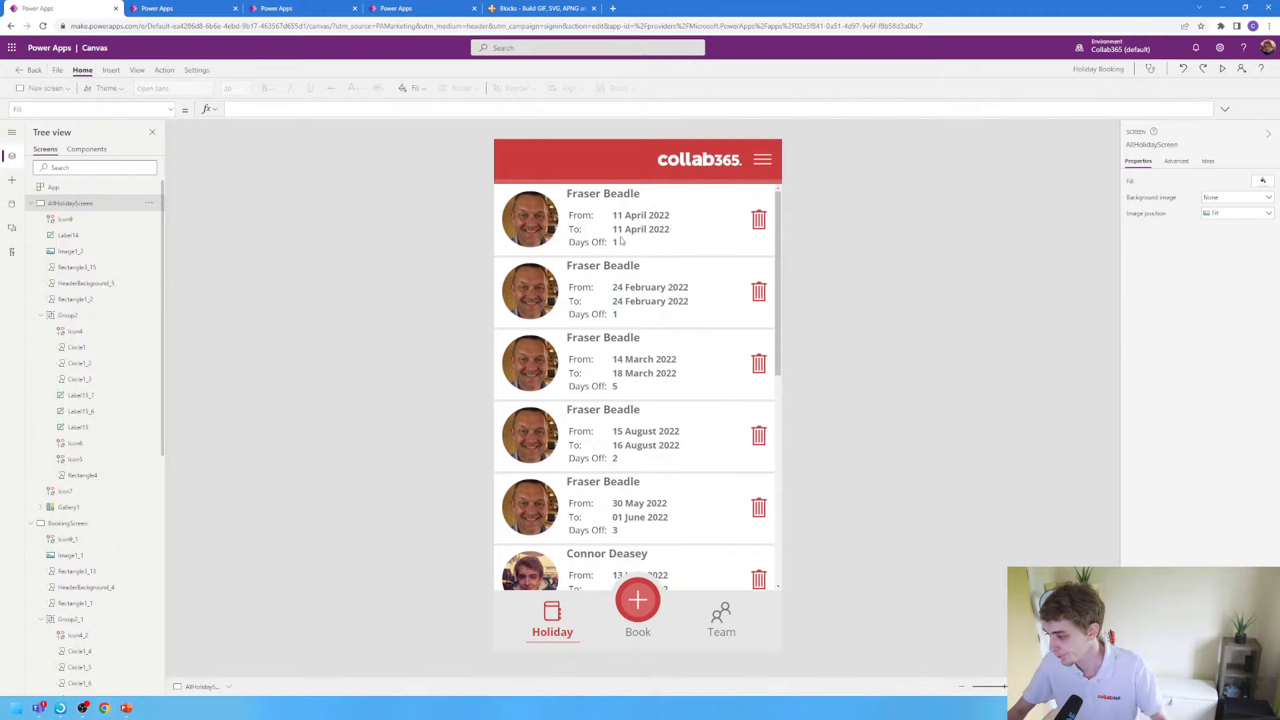
alt+click(763, 162)
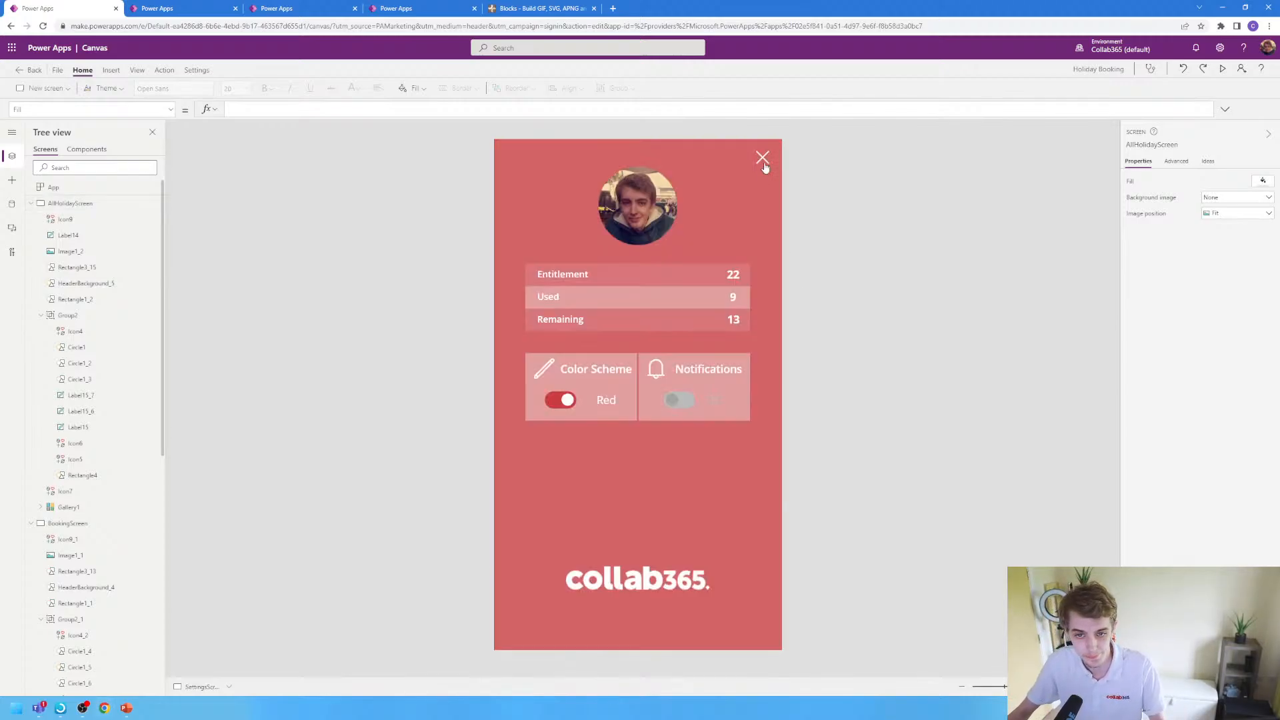
alt+click(560, 402)
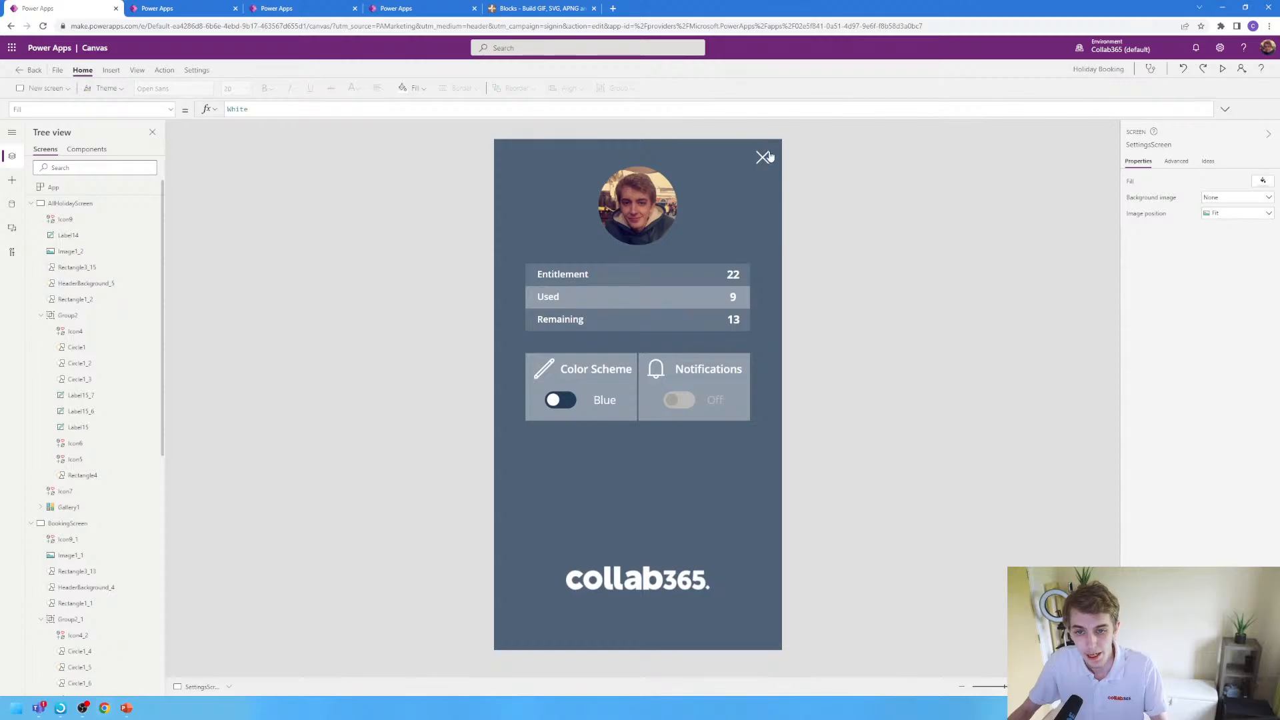
alt+click(763, 158)
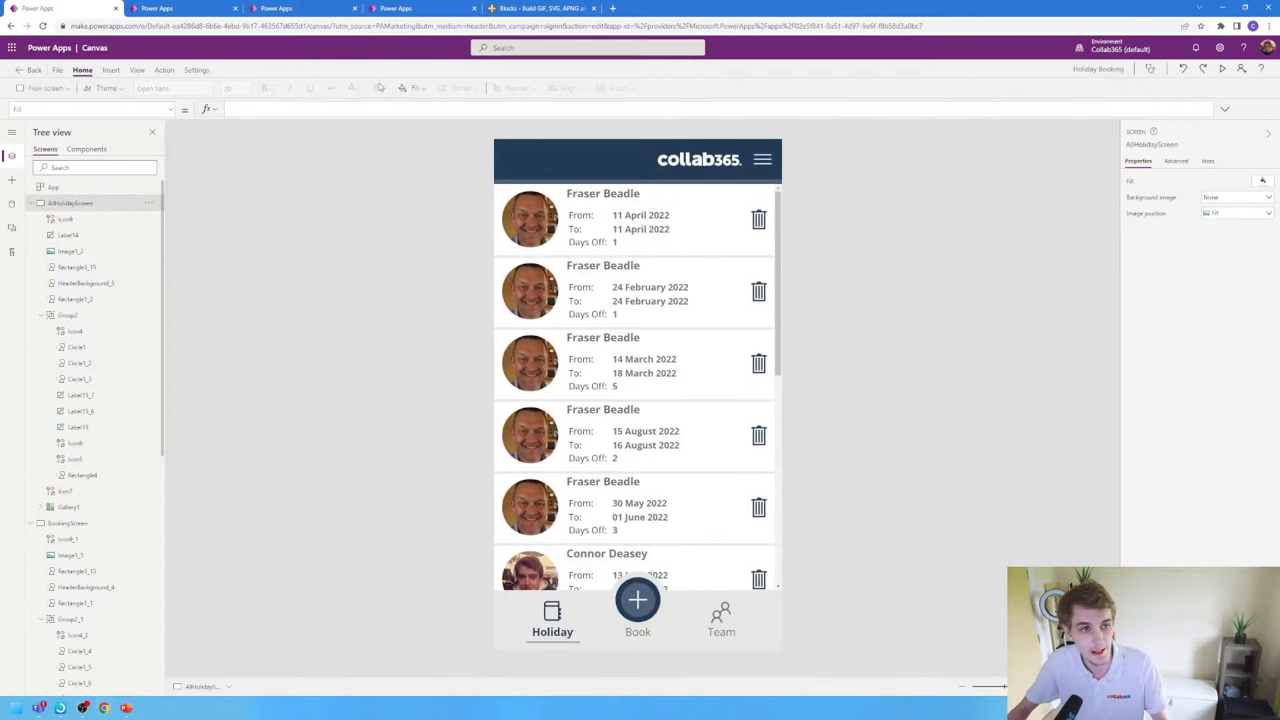
- Return to the UI & UX app and compare Screen2's header with Screen1's
click(400, 8)
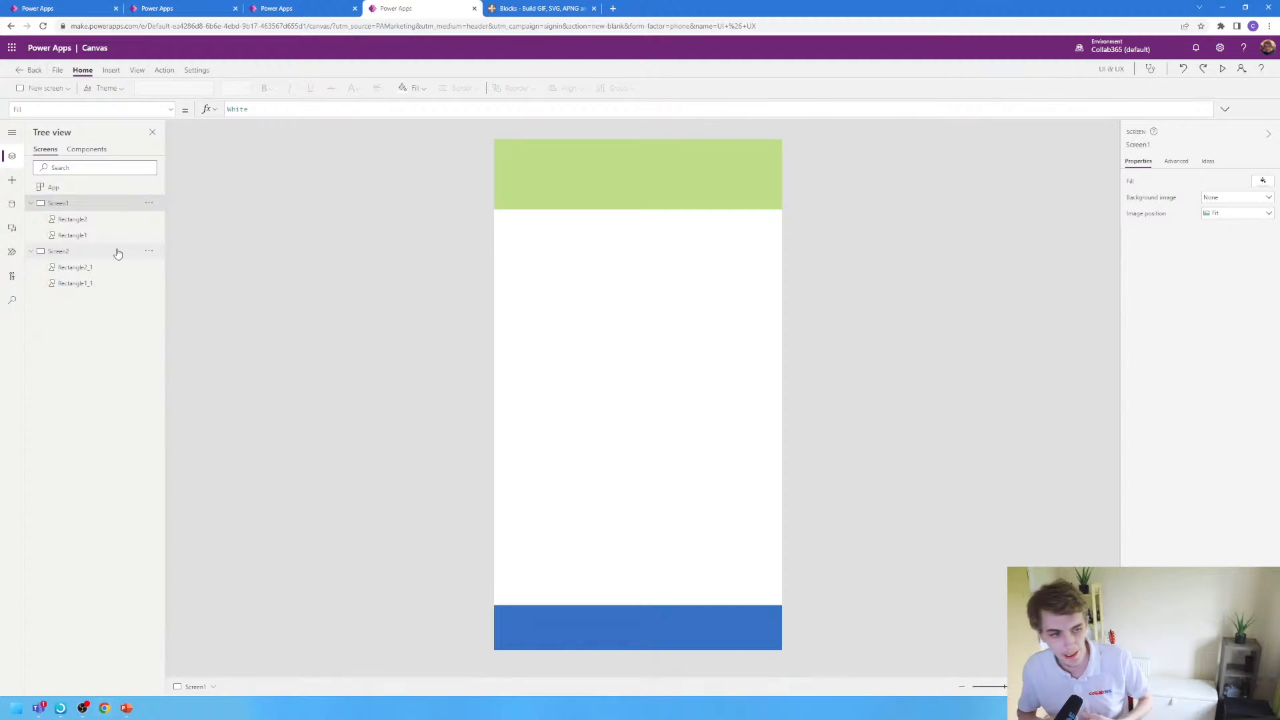
click(78, 253)
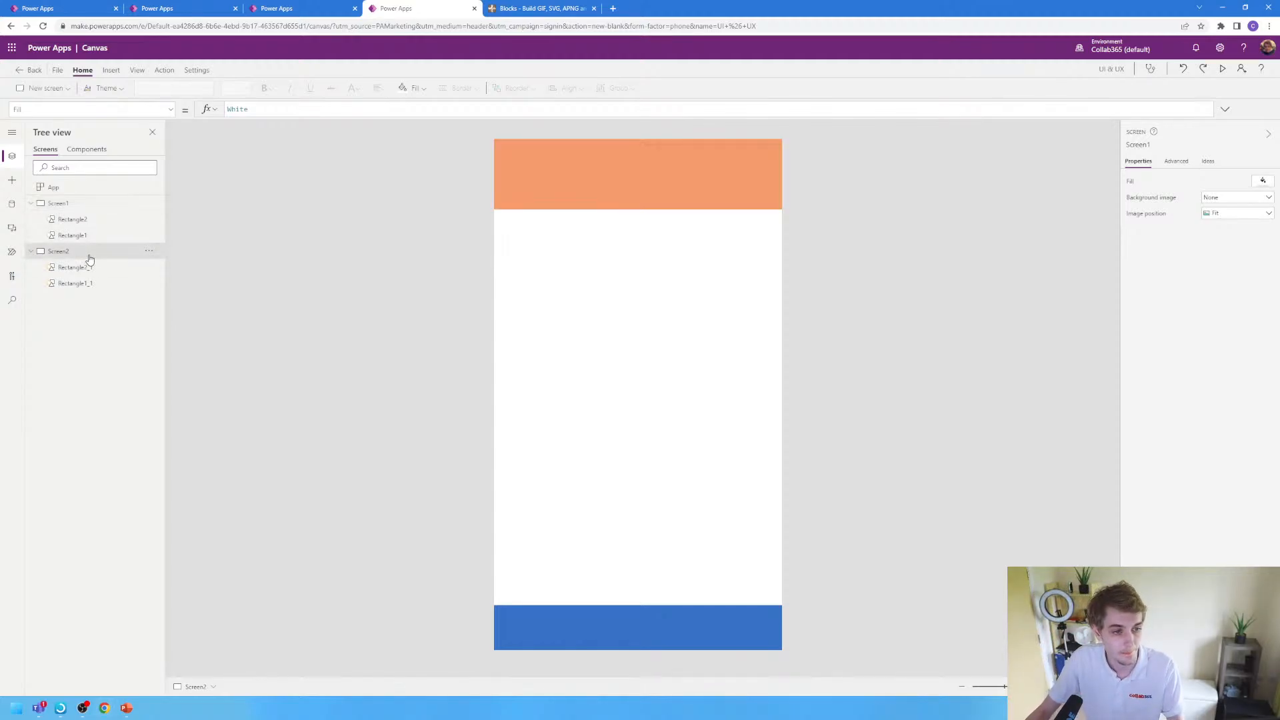
click(81, 211)
- Set the App object's OnStart formula to Set(varPrimaryColor, Green), using an enlarged formula editor
click(64, 189)
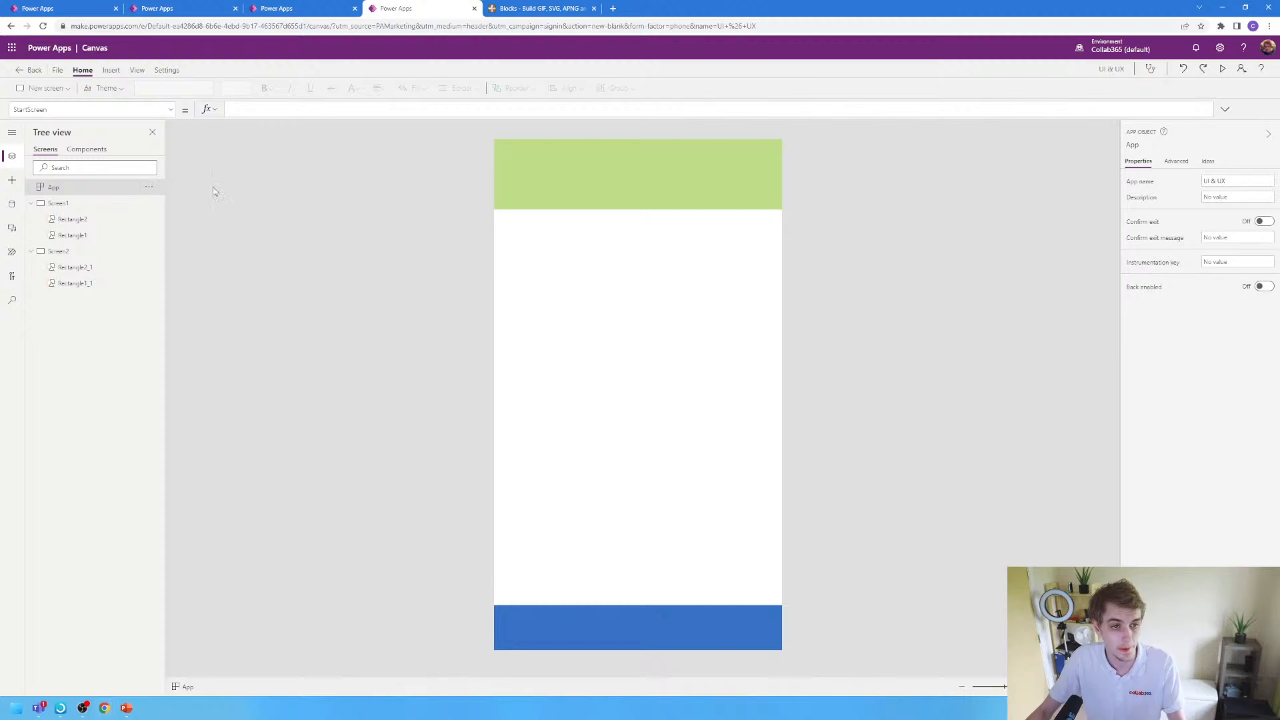
click(171, 110)
click(67, 270)
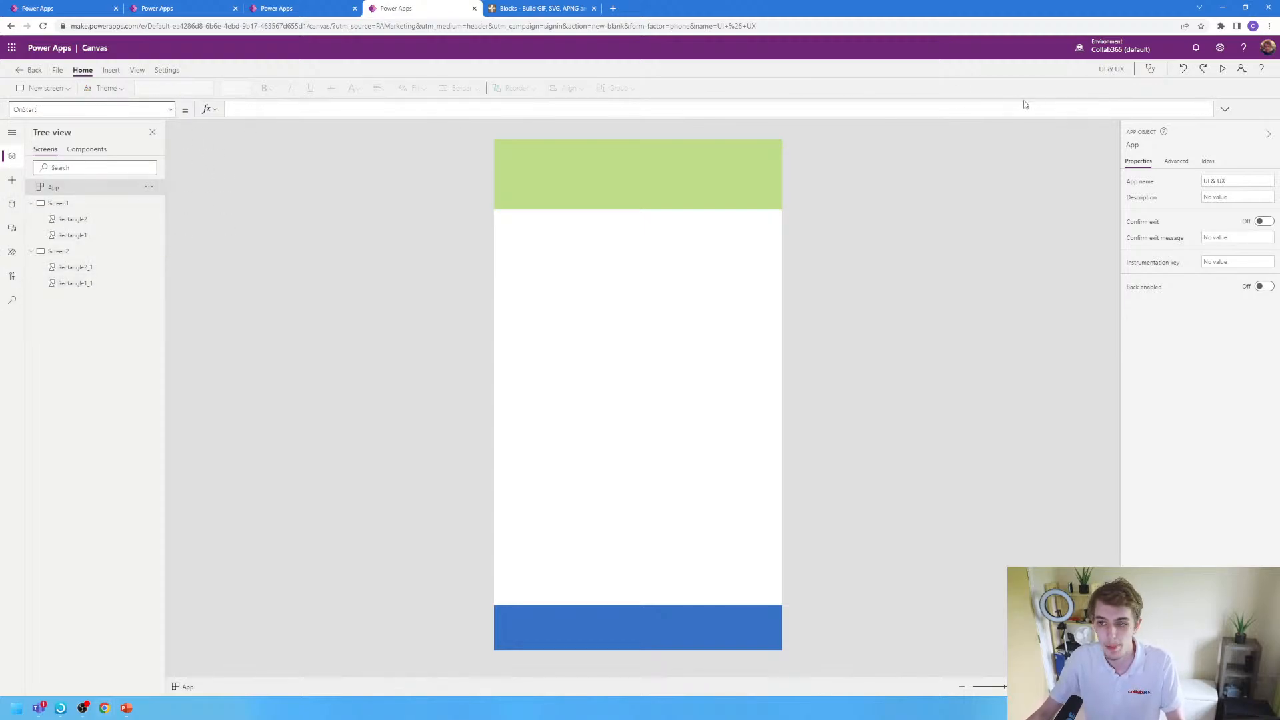
click(1225, 109)
drag(889, 197, 858, 280)
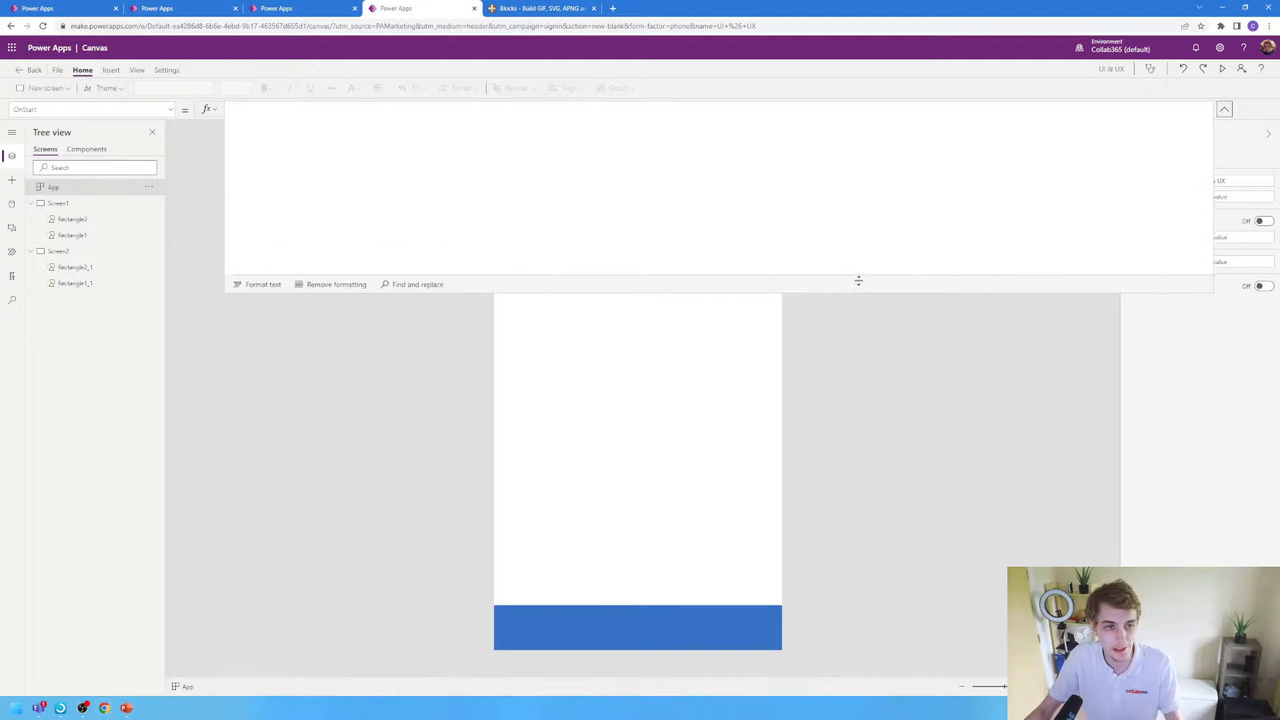
click(550, 173)
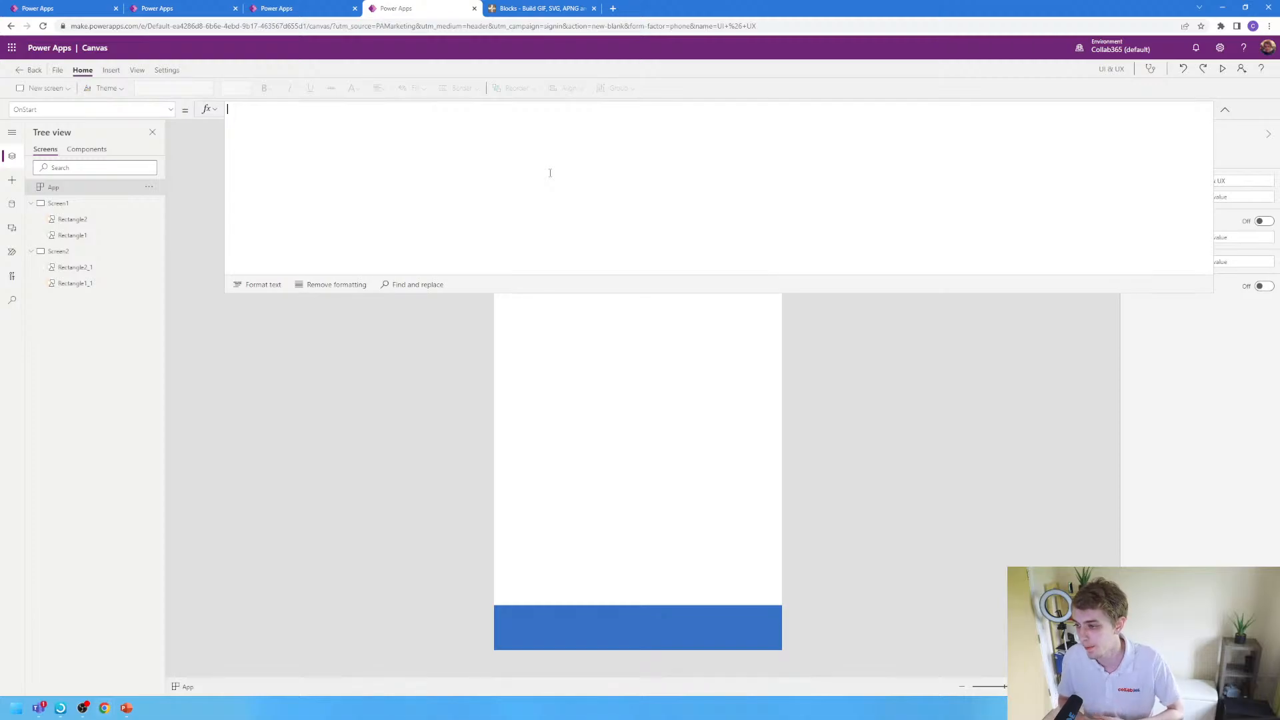
text(set)
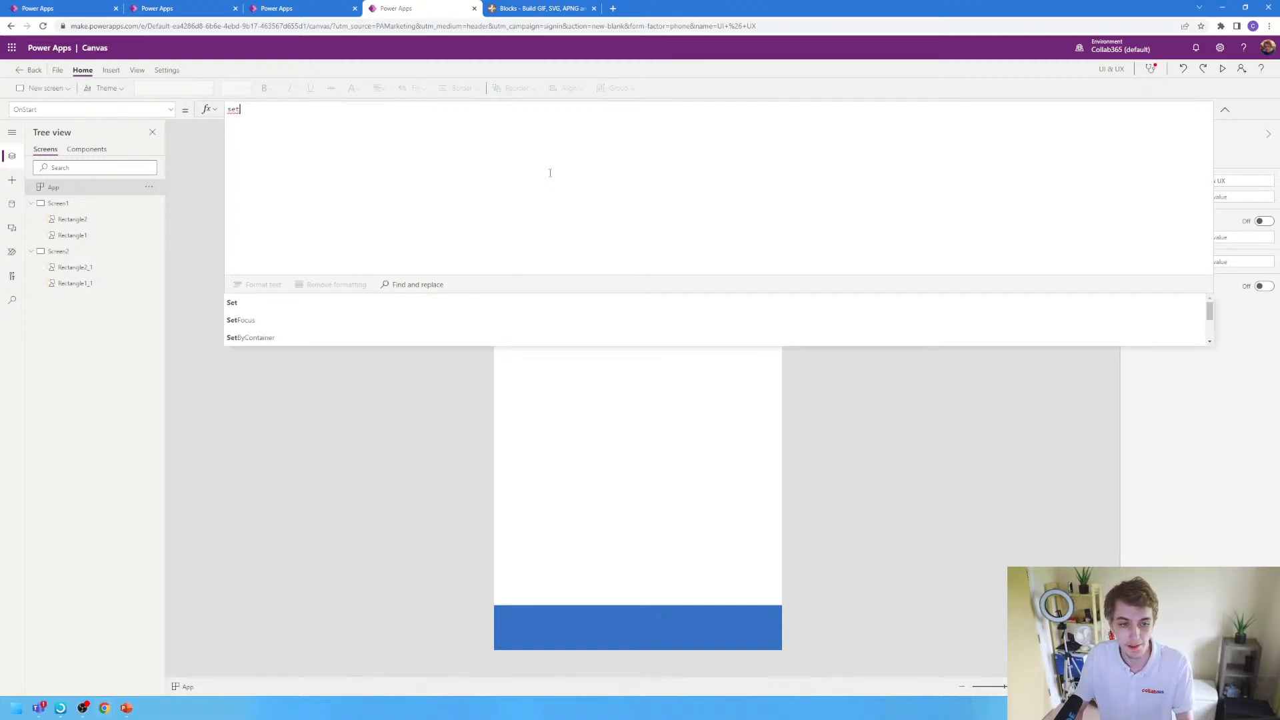
text(()
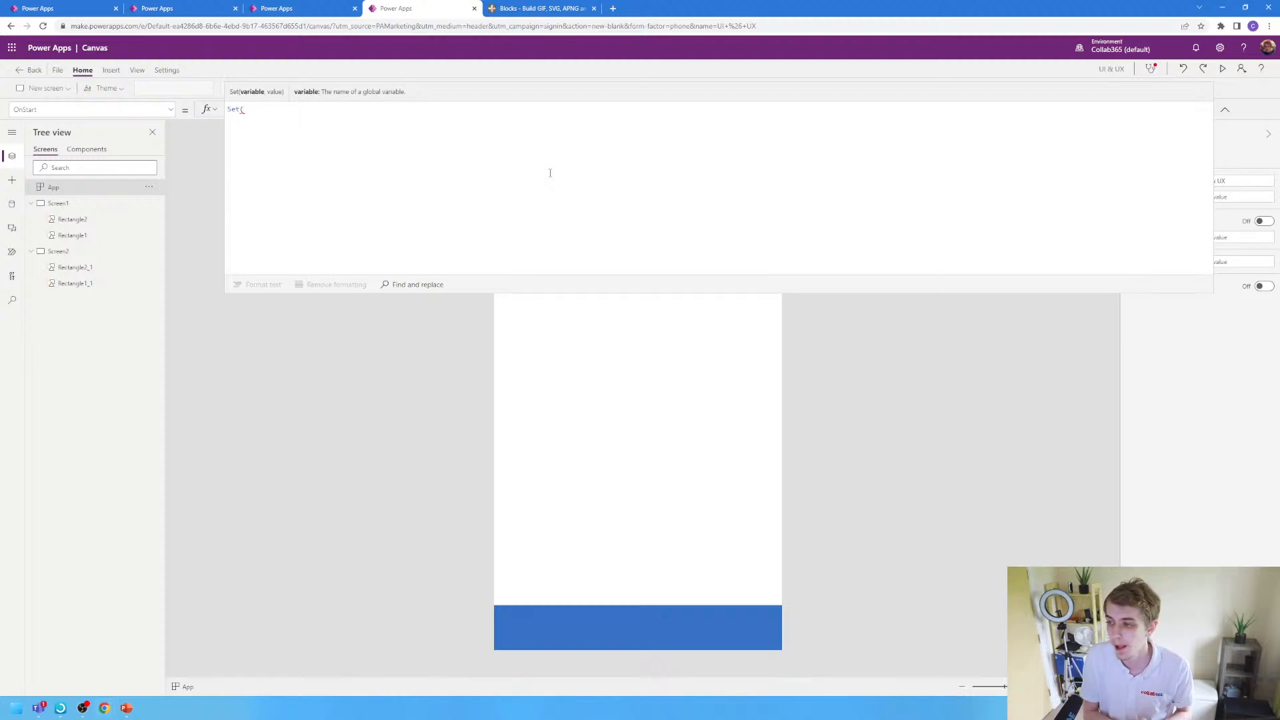
text(v)
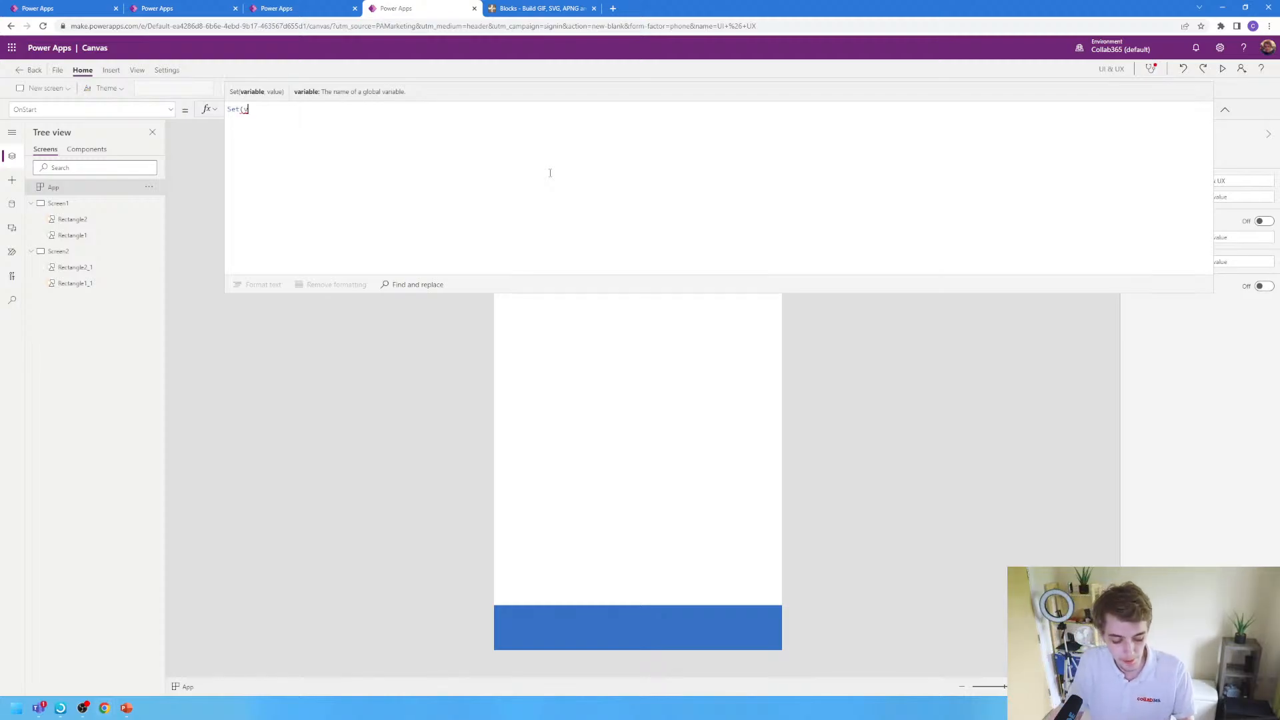
text(arPrima)
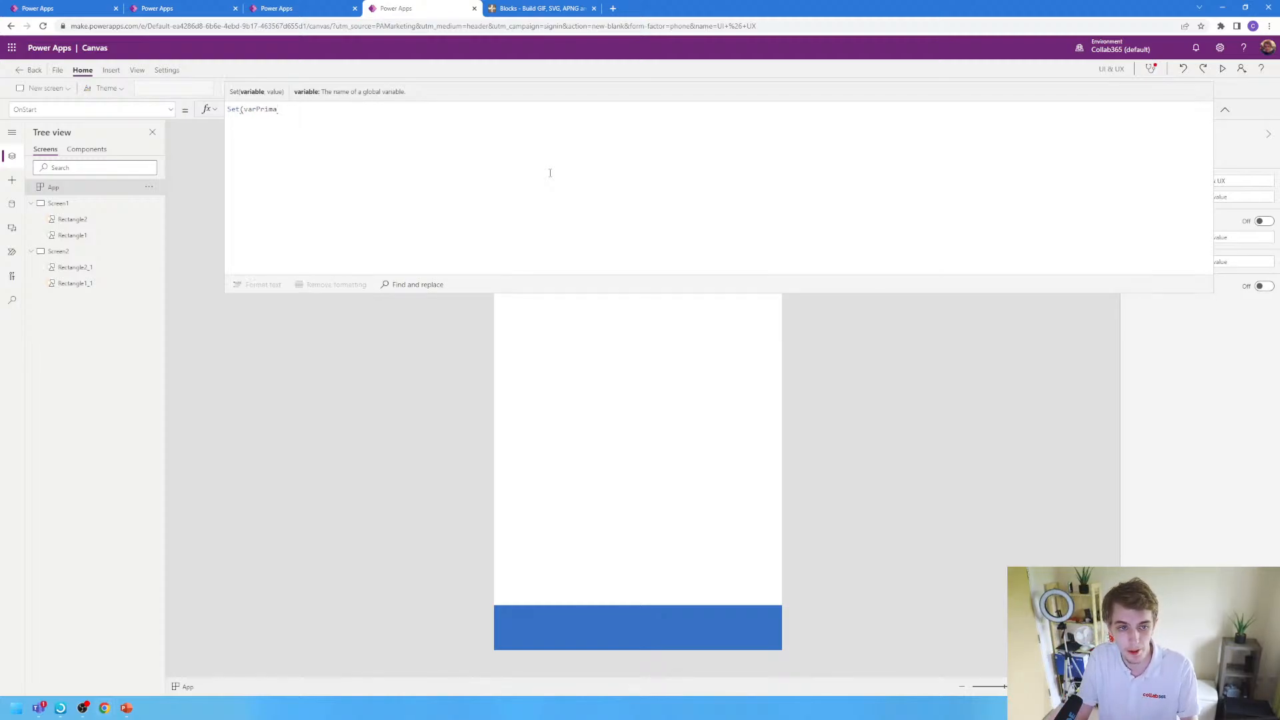
text(ryCo)
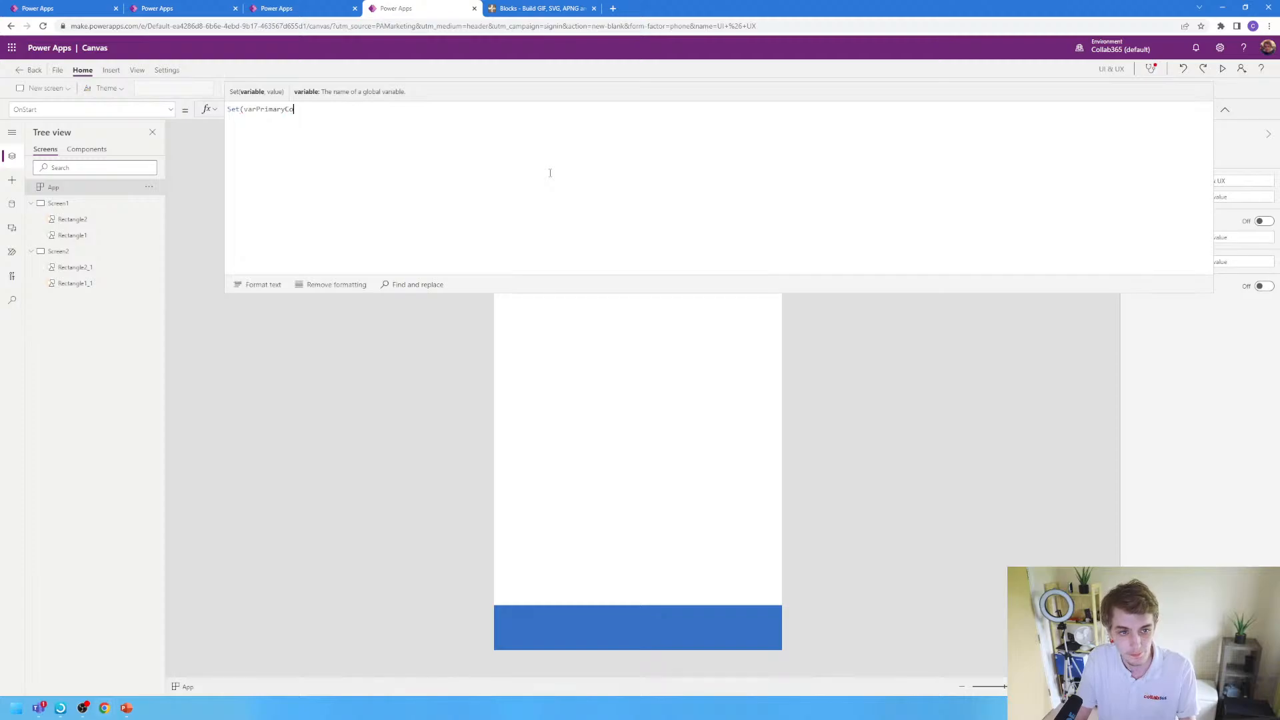
text(lor,)
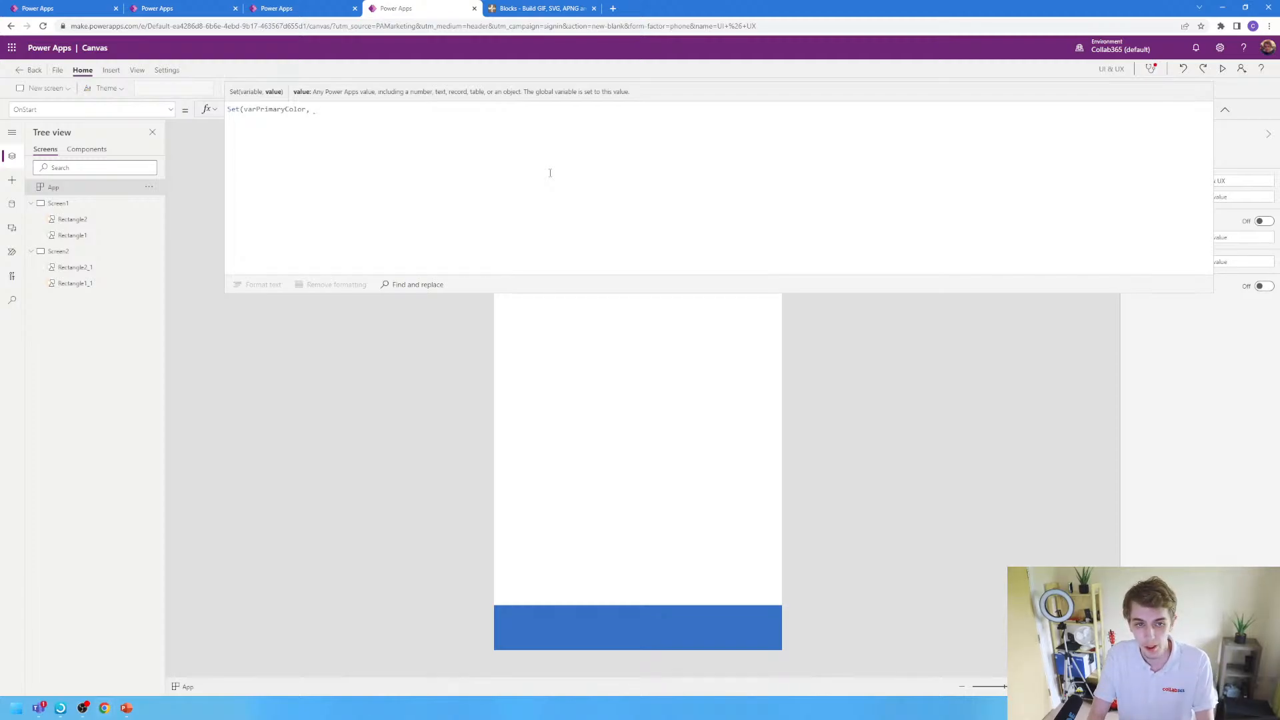
text(Green)
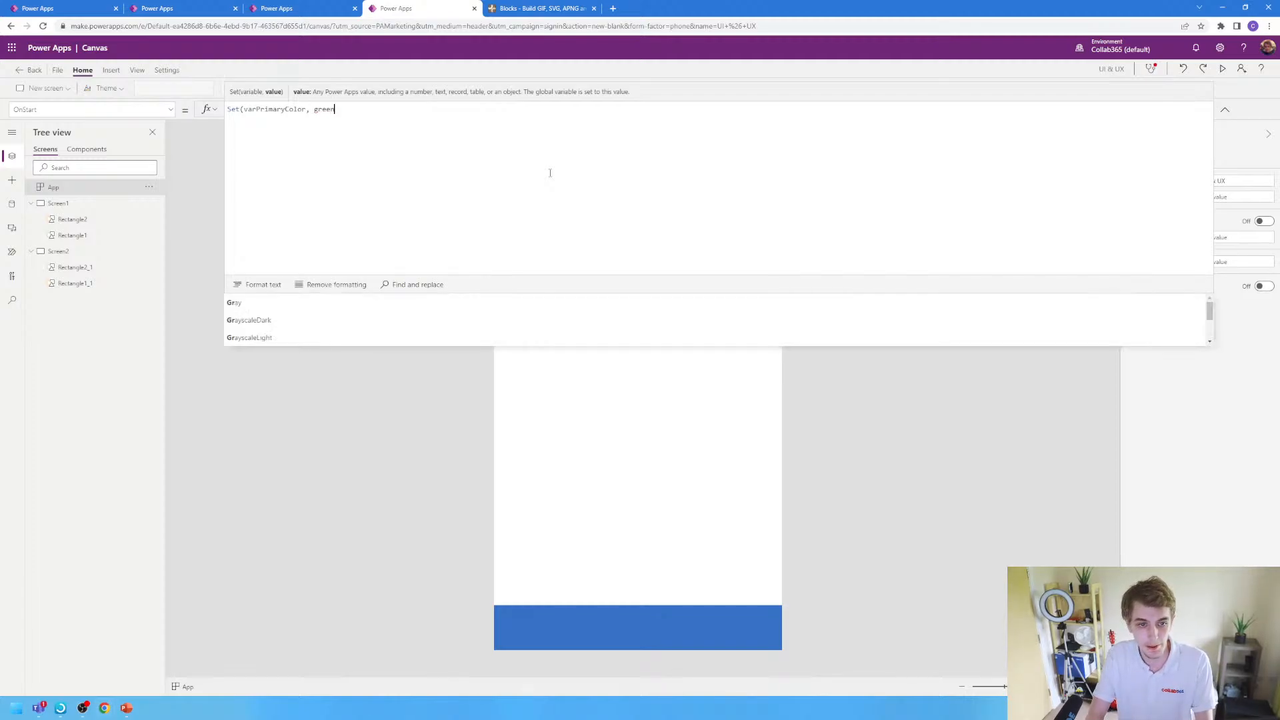
text())
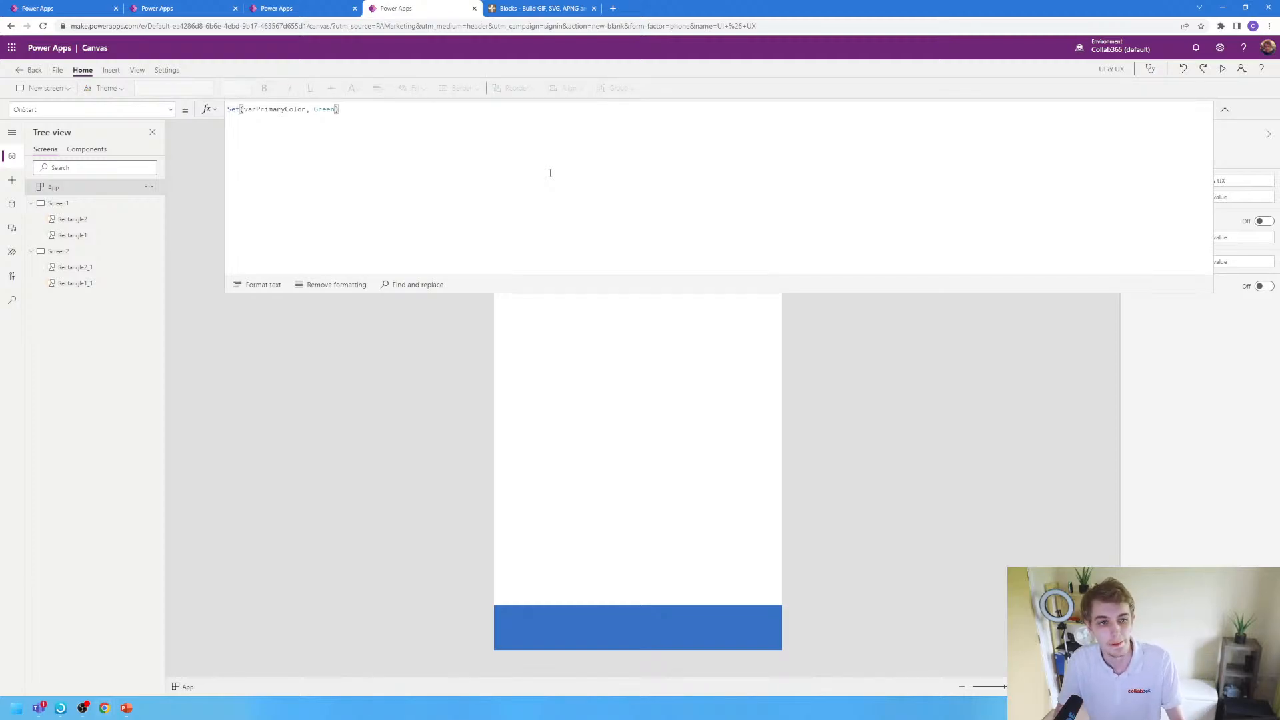
click(416, 370)
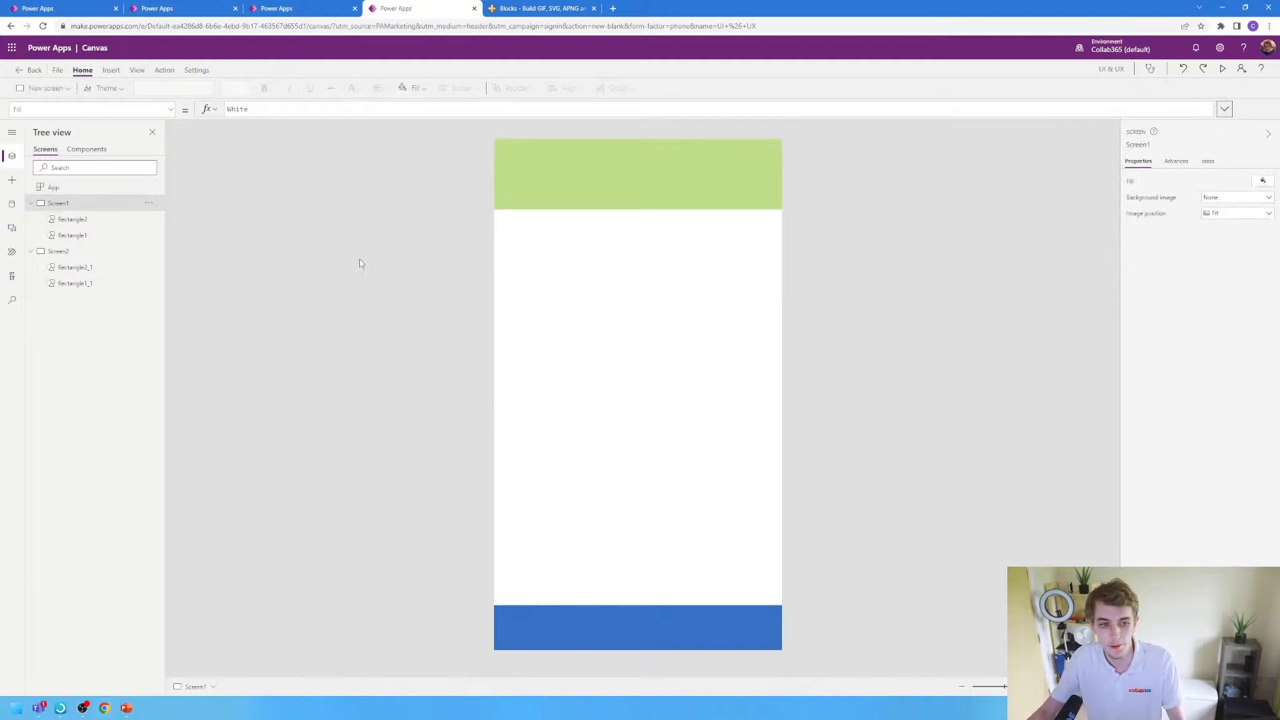
- Run the App object's OnStart to initialize the primary color variable
click(80, 187)
click(285, 110)
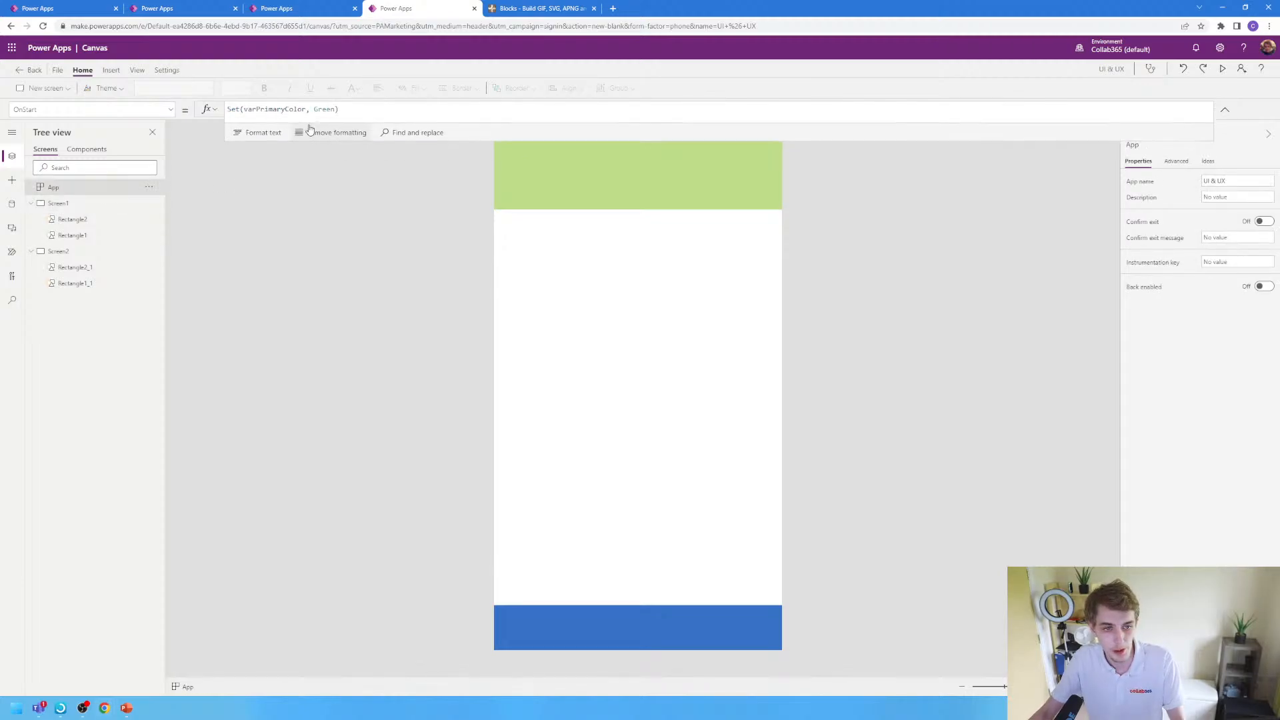
click(150, 191)
click(176, 225)
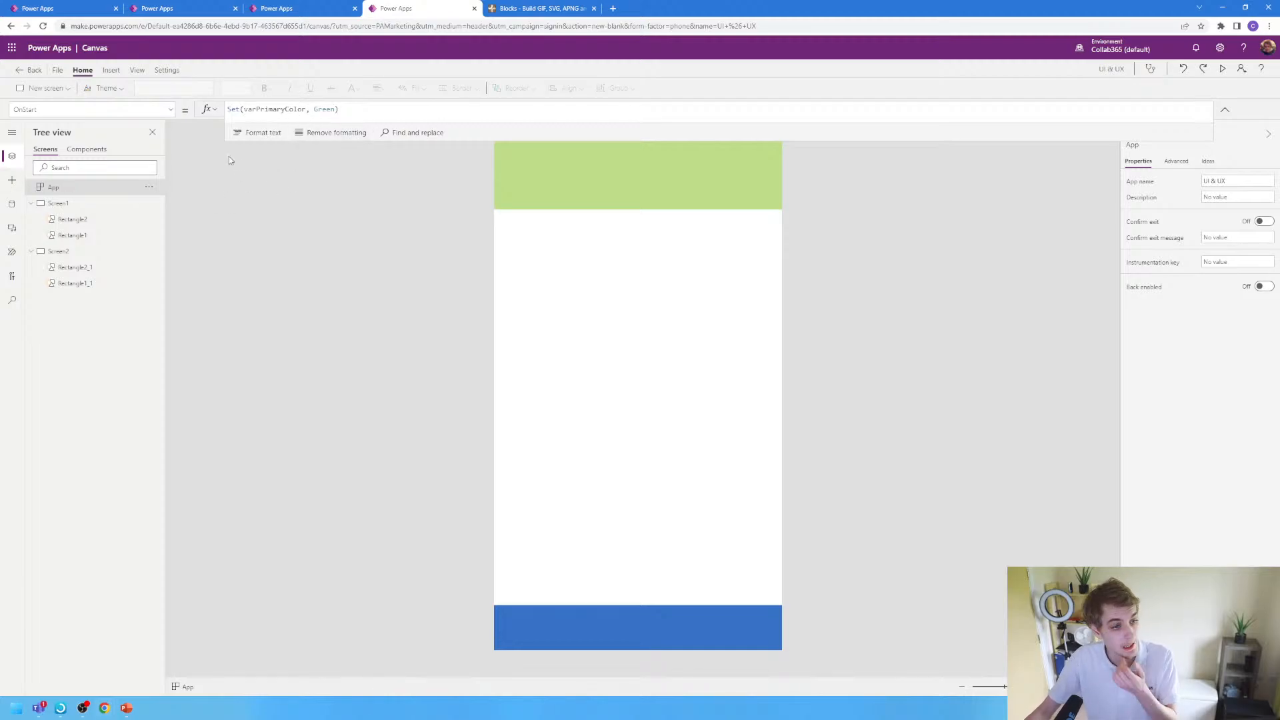
- Replace the Fill formula of Screen1's header rectangle with varPrimaryColor
click(99, 206)
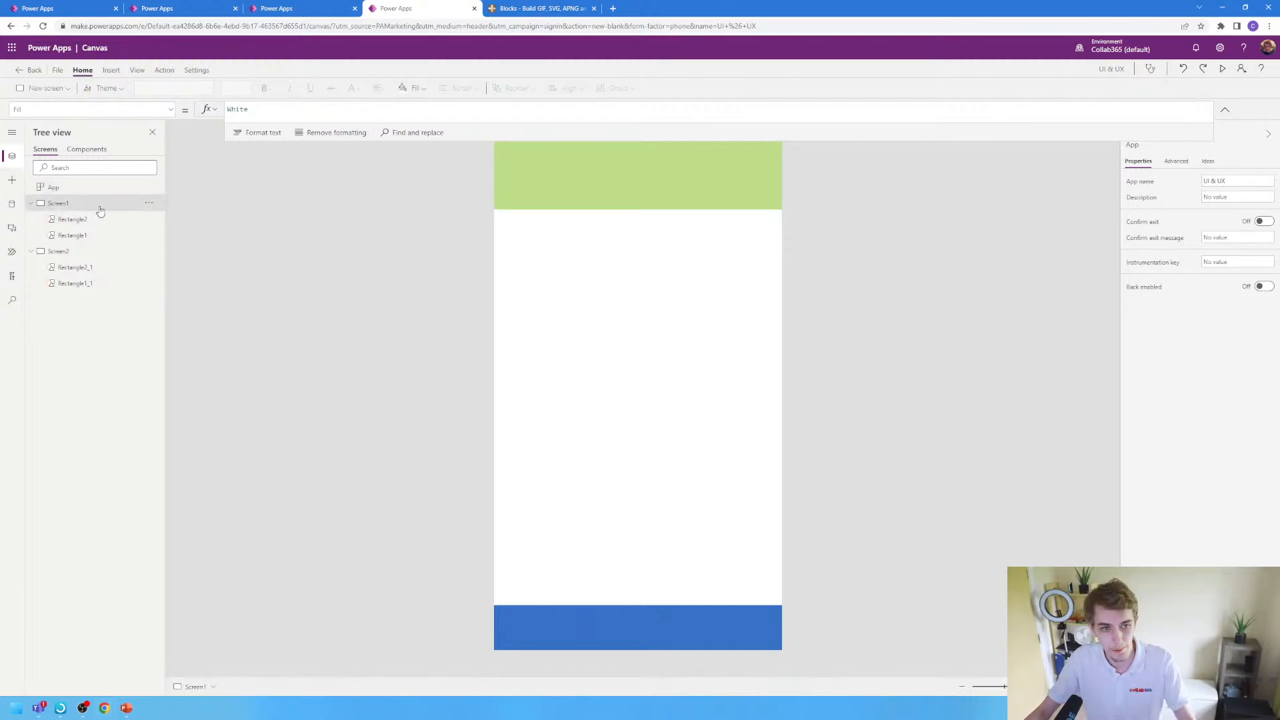
click(67, 234)
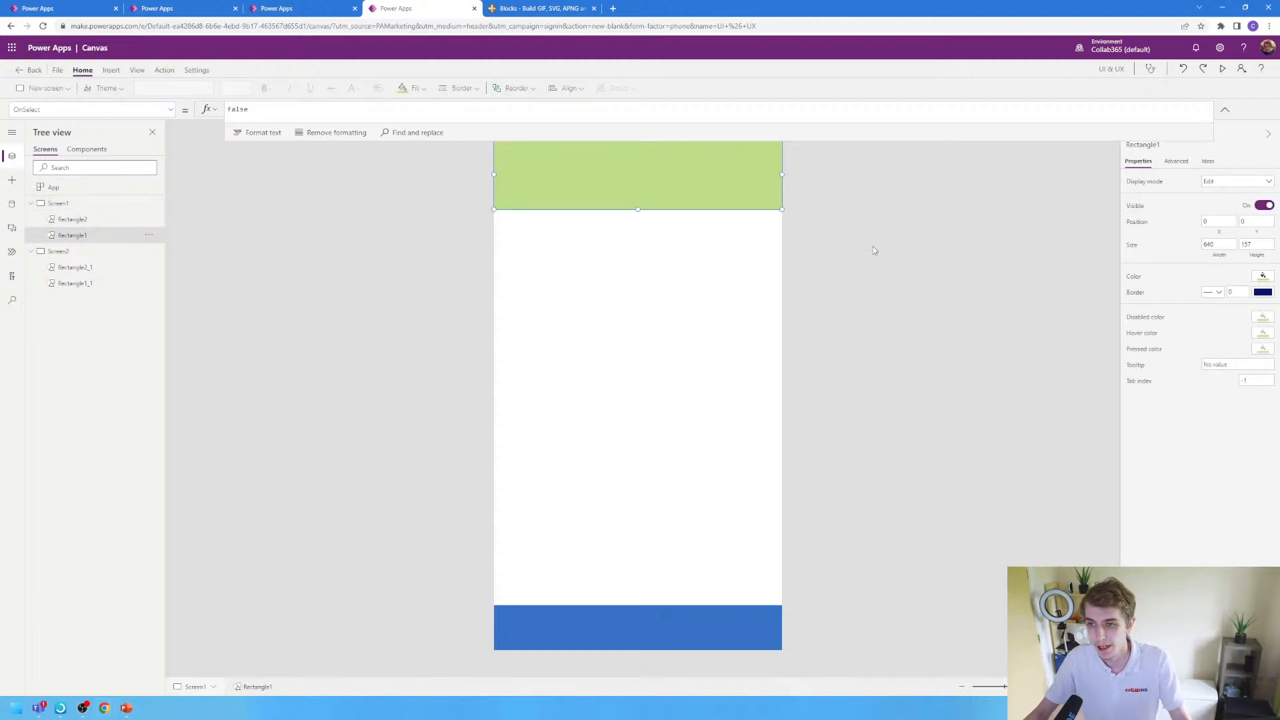
click(1224, 109)
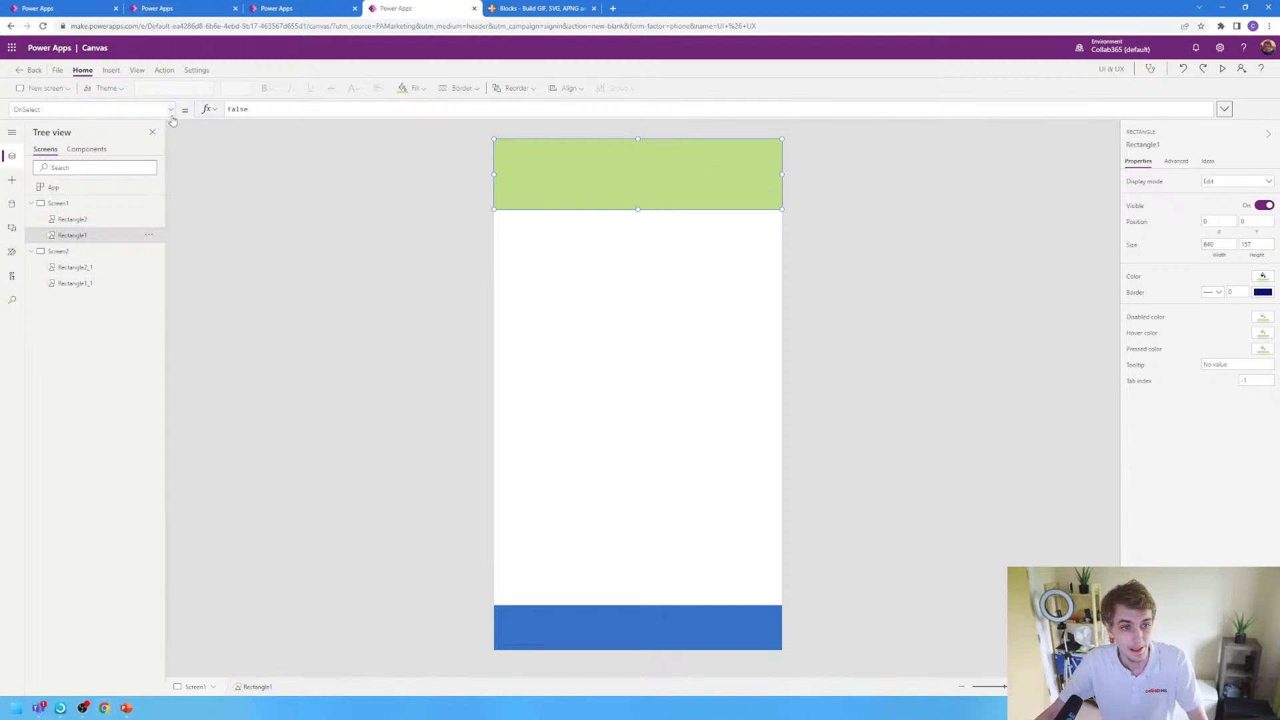
click(174, 113)
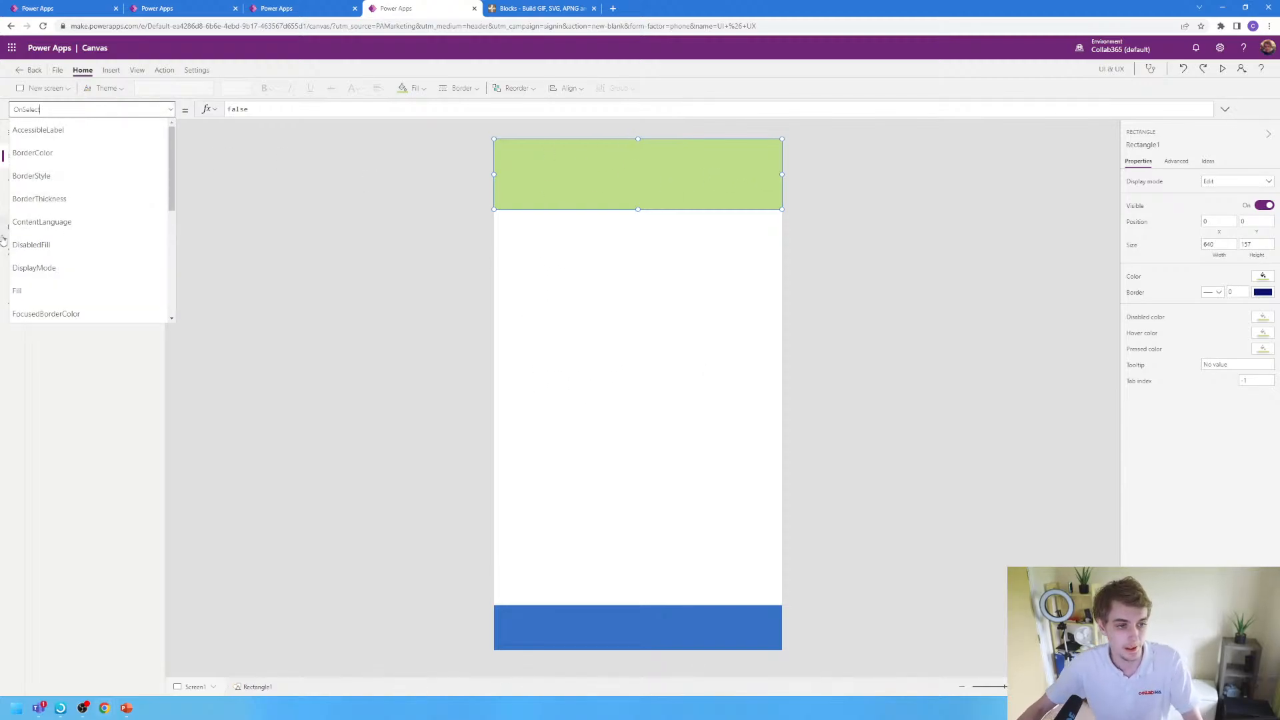
click(584, 202)
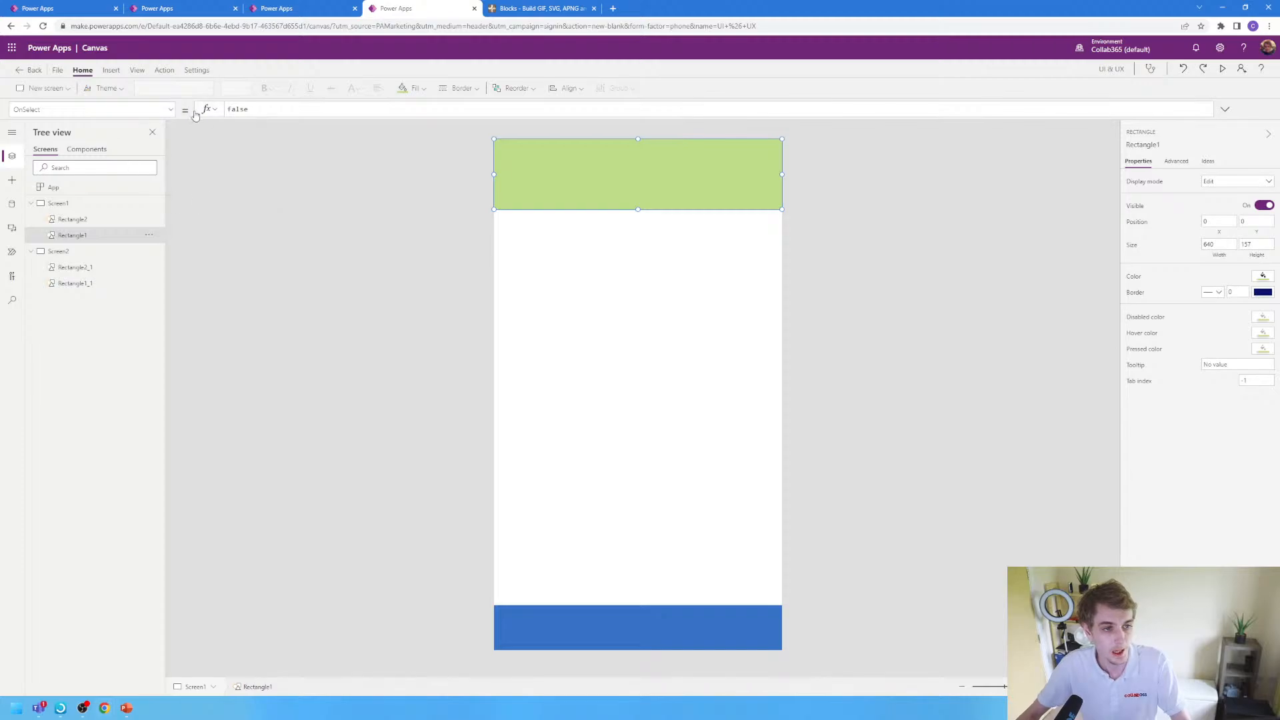
click(171, 112)
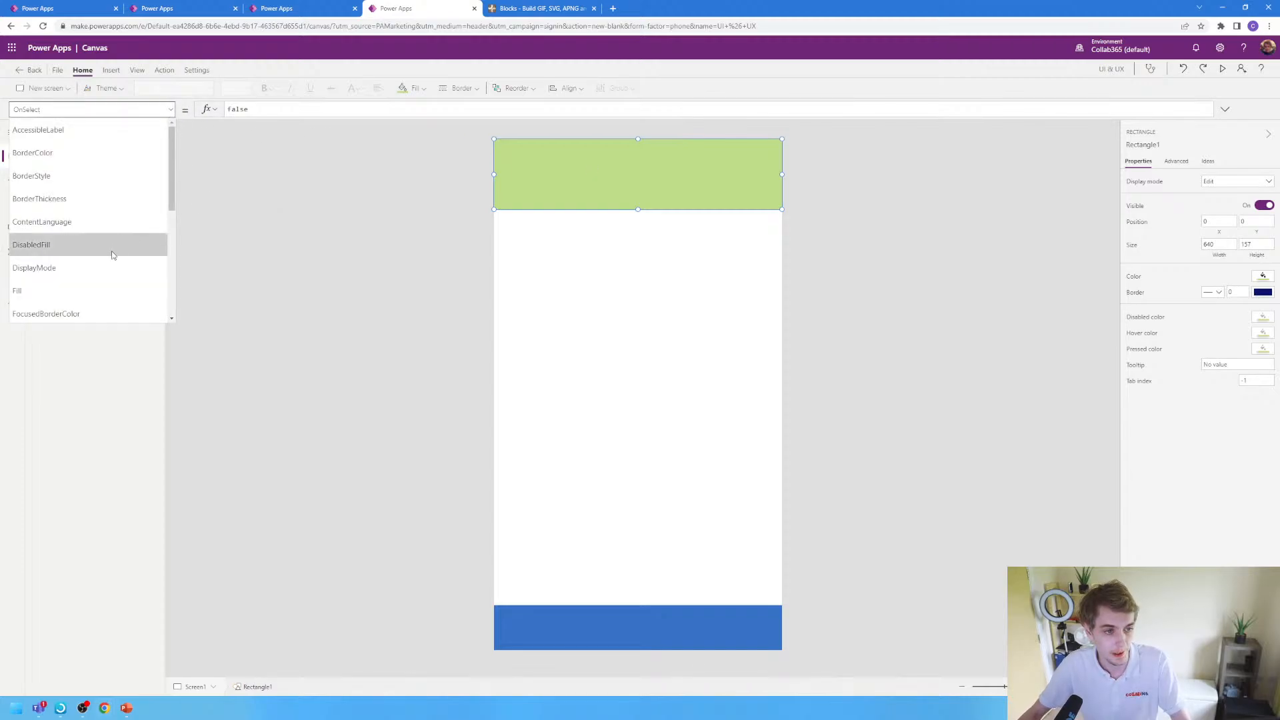
click(43, 261)
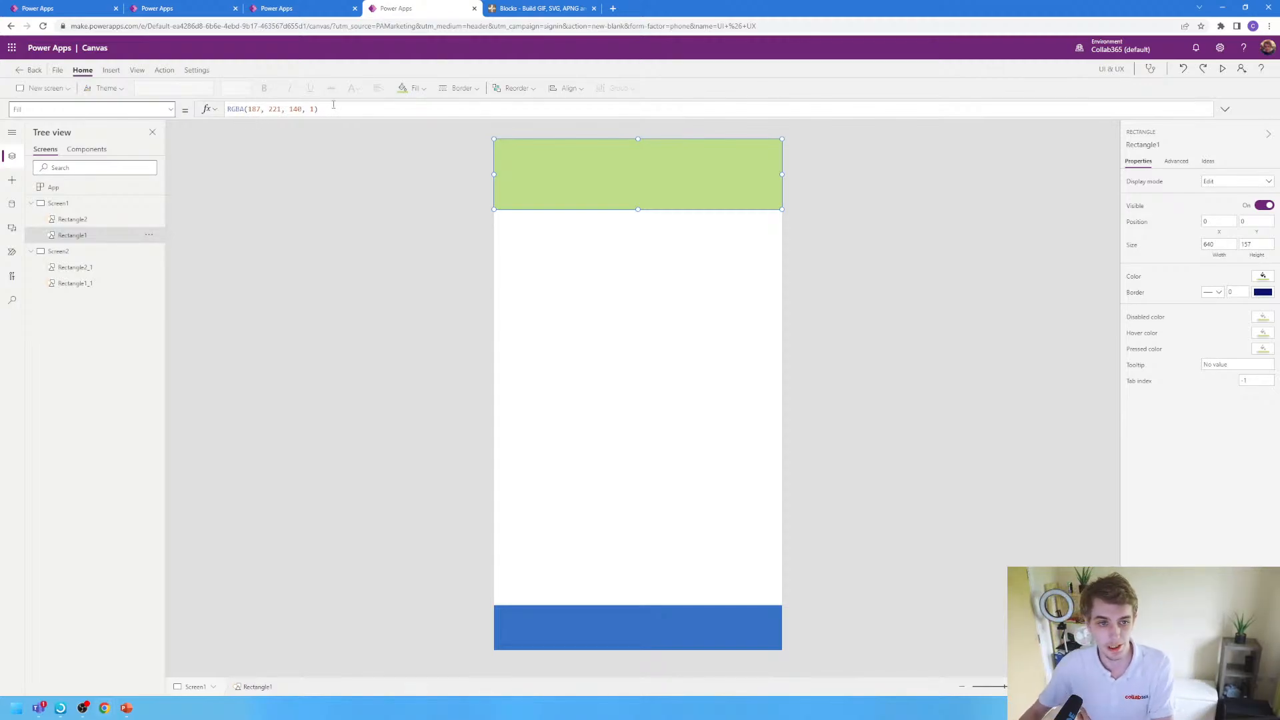
click(342, 109)
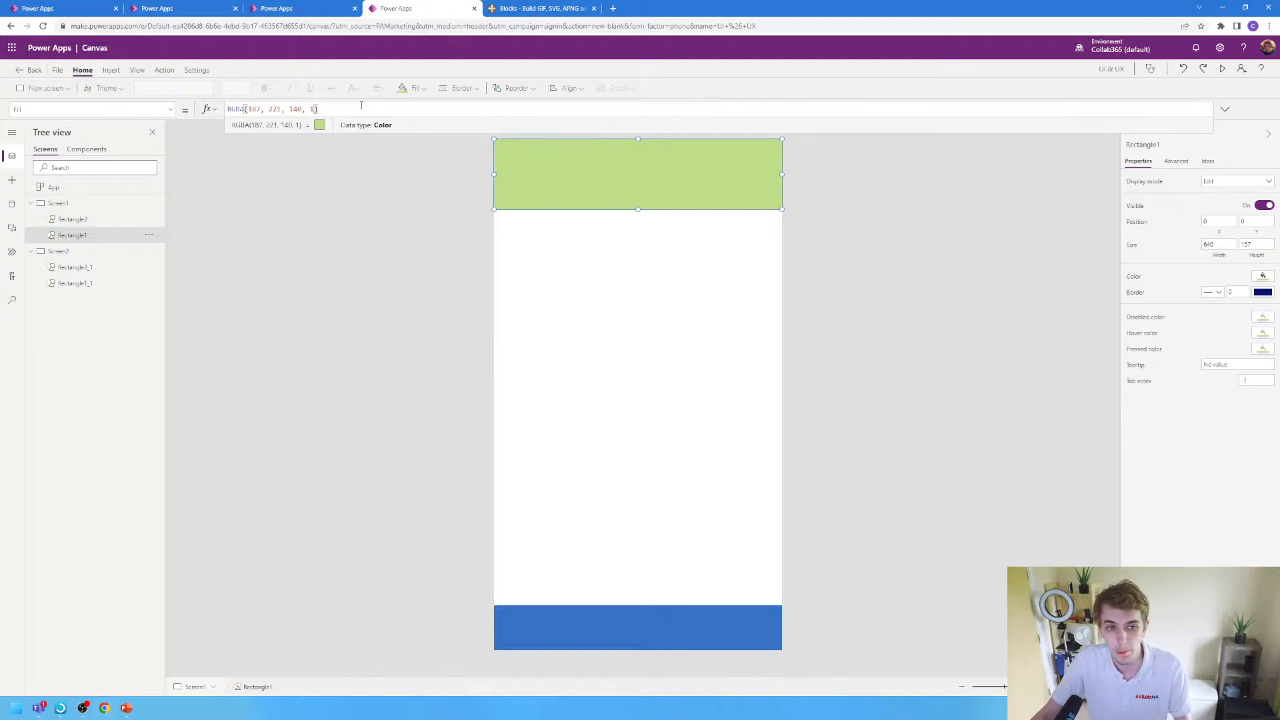
drag(362, 107, 224, 110)
text(var)
key(Tab)
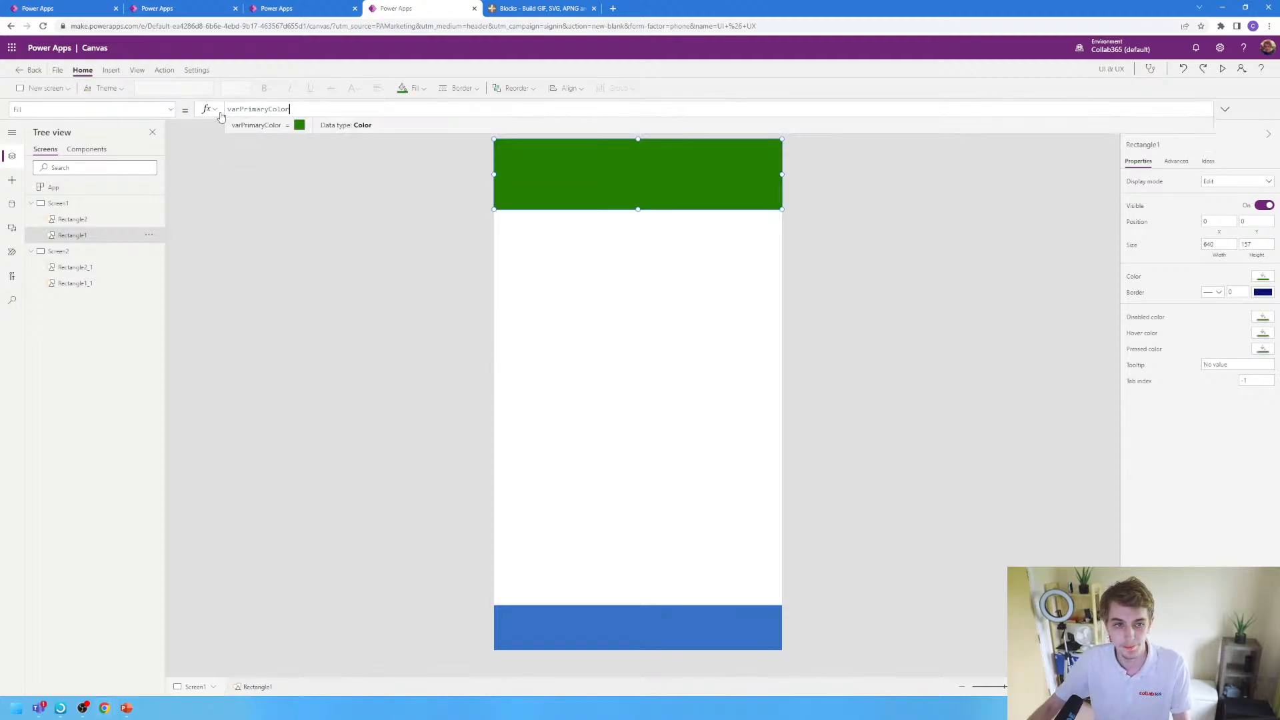
click(400, 223)
click(693, 174)
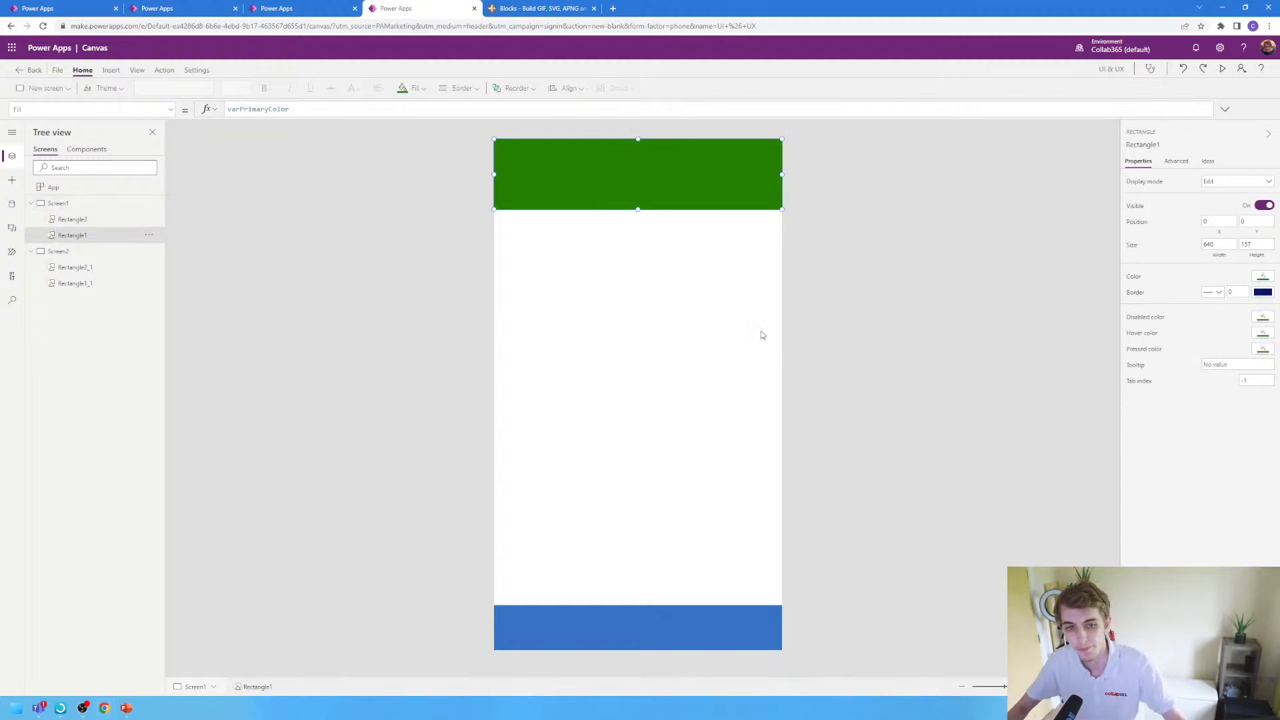
- Delete the header and footer rectangles from Screen2
click(729, 314)
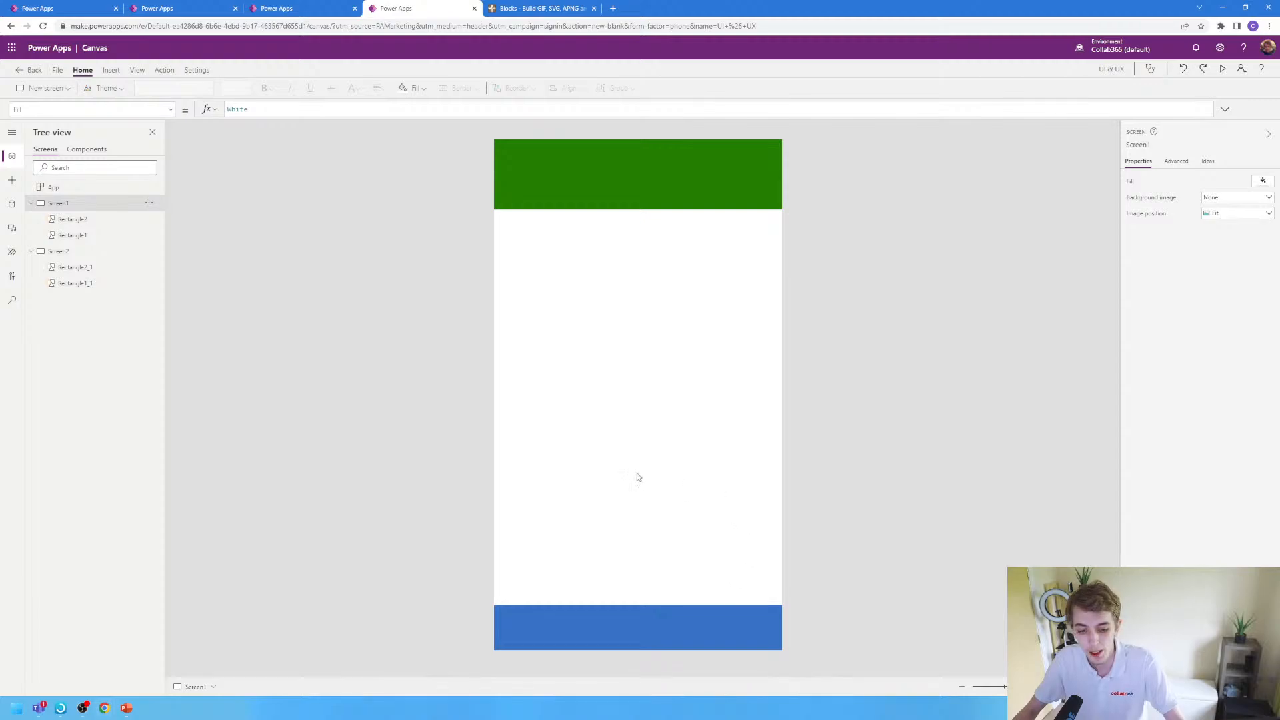
click(61, 251)
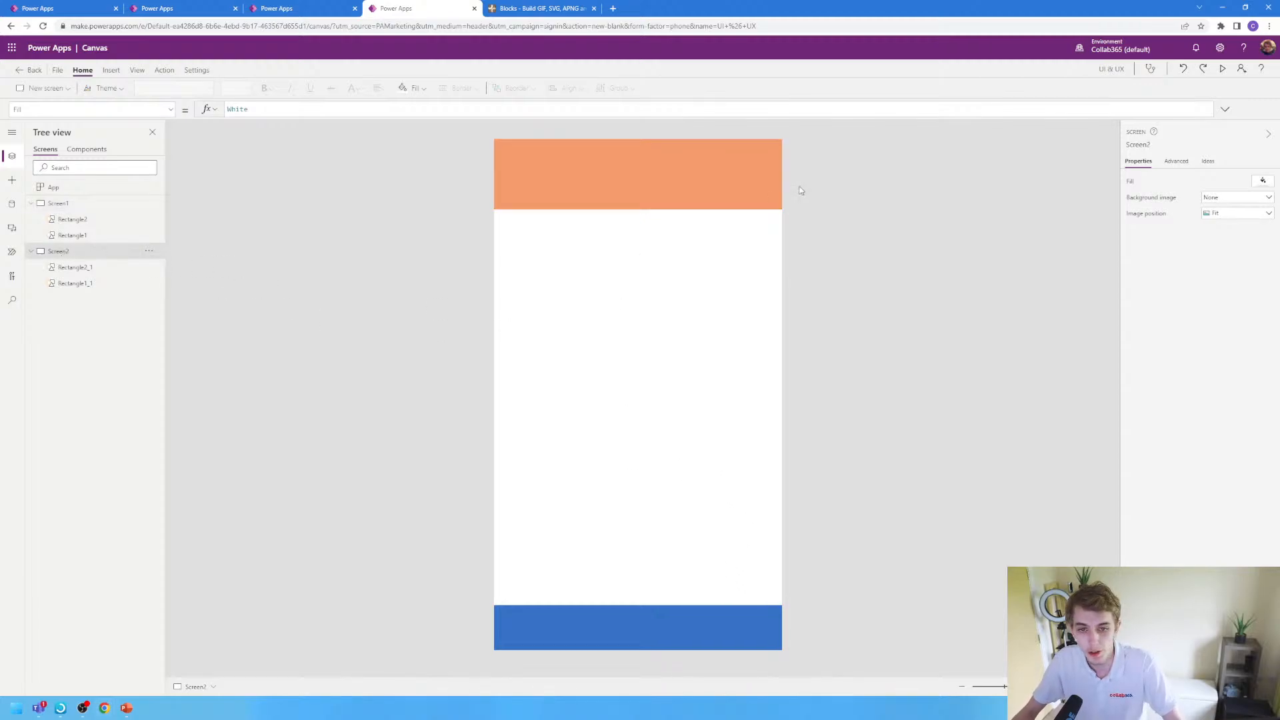
click(712, 184)
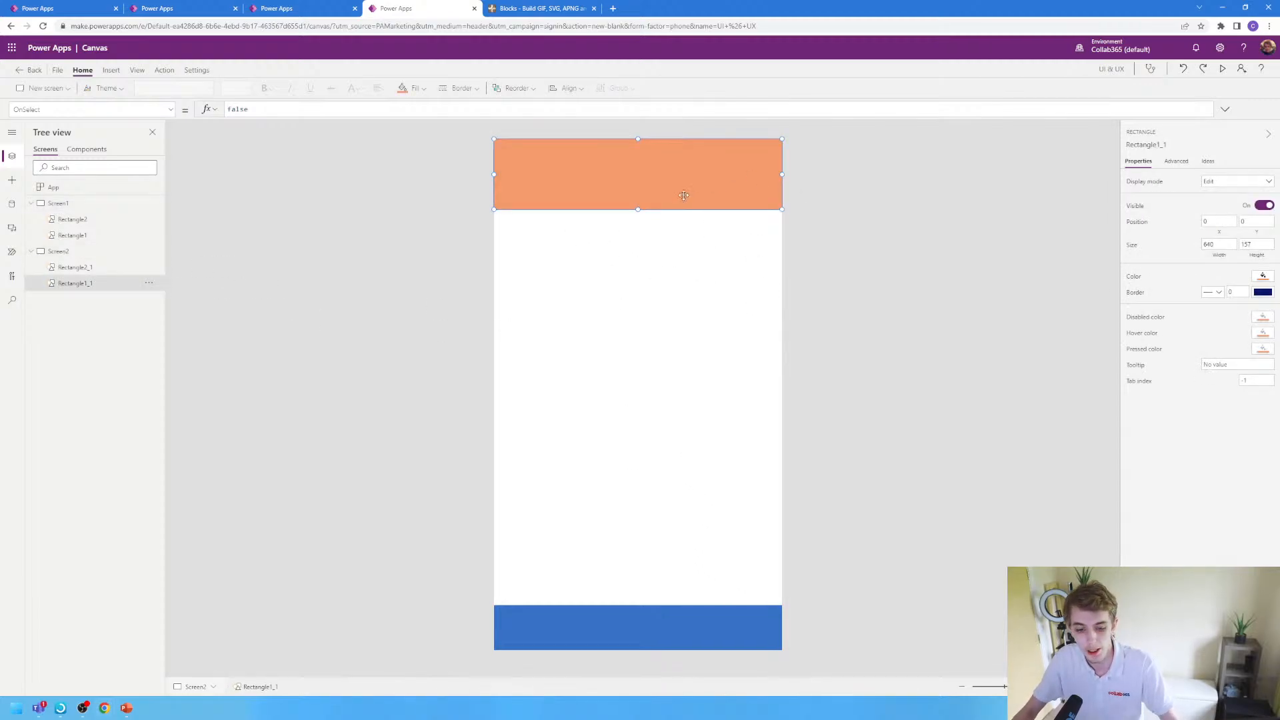
click(656, 345)
click(665, 151)
key(Delete)
click(666, 609)
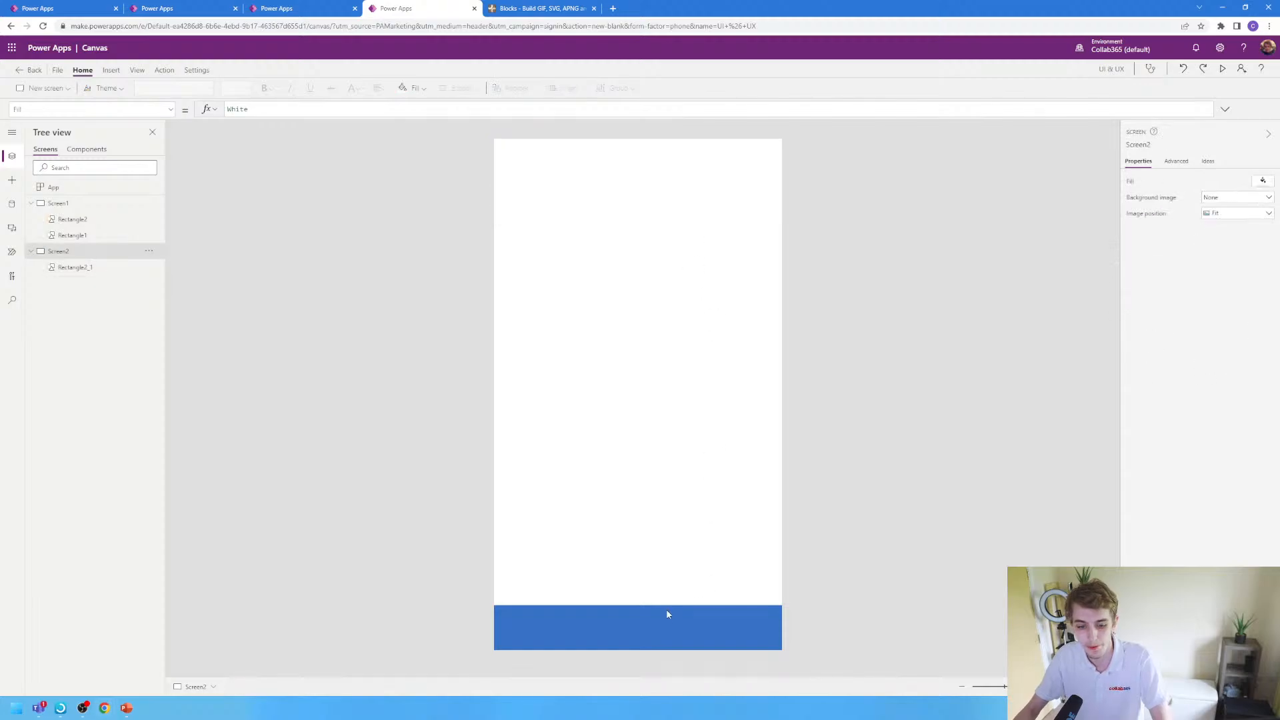
key(Delete)
- Copy Screen1's header and footer rectangles onto Screen2
click(81, 202)
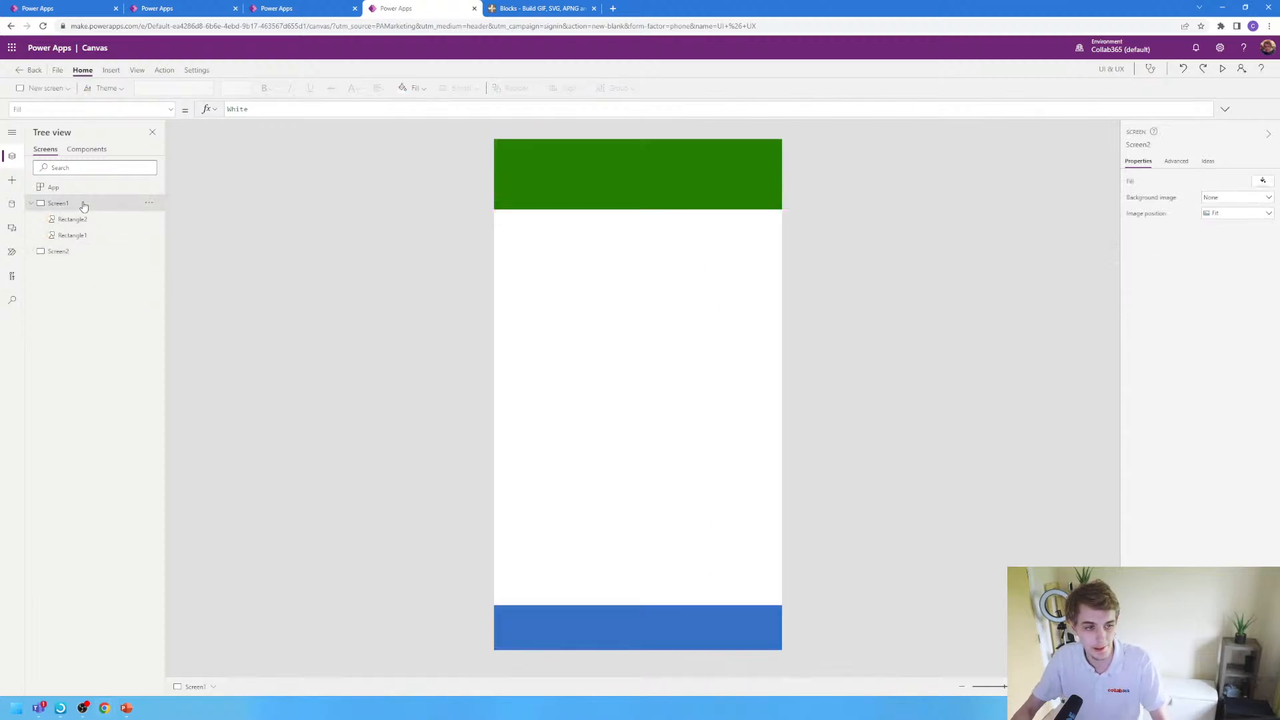
click(652, 207)
shift+click(645, 626)
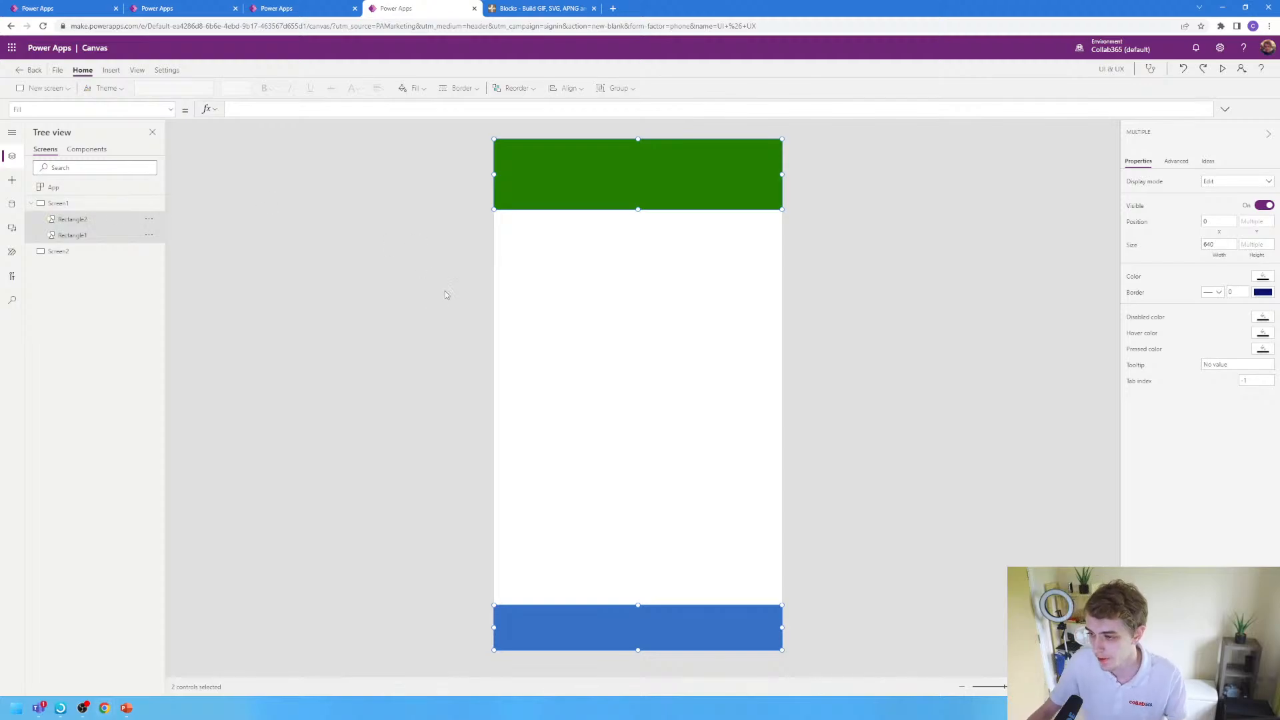
click(78, 252)
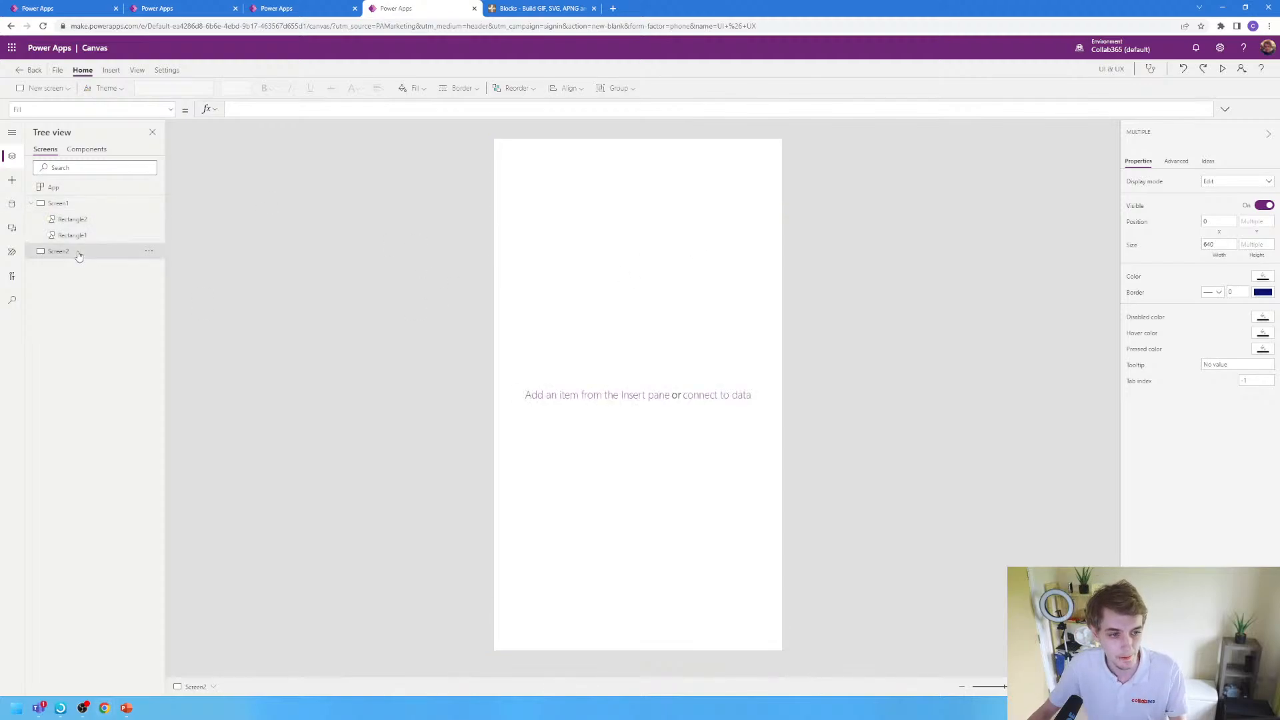
key(ctrl+v)
click(913, 331)
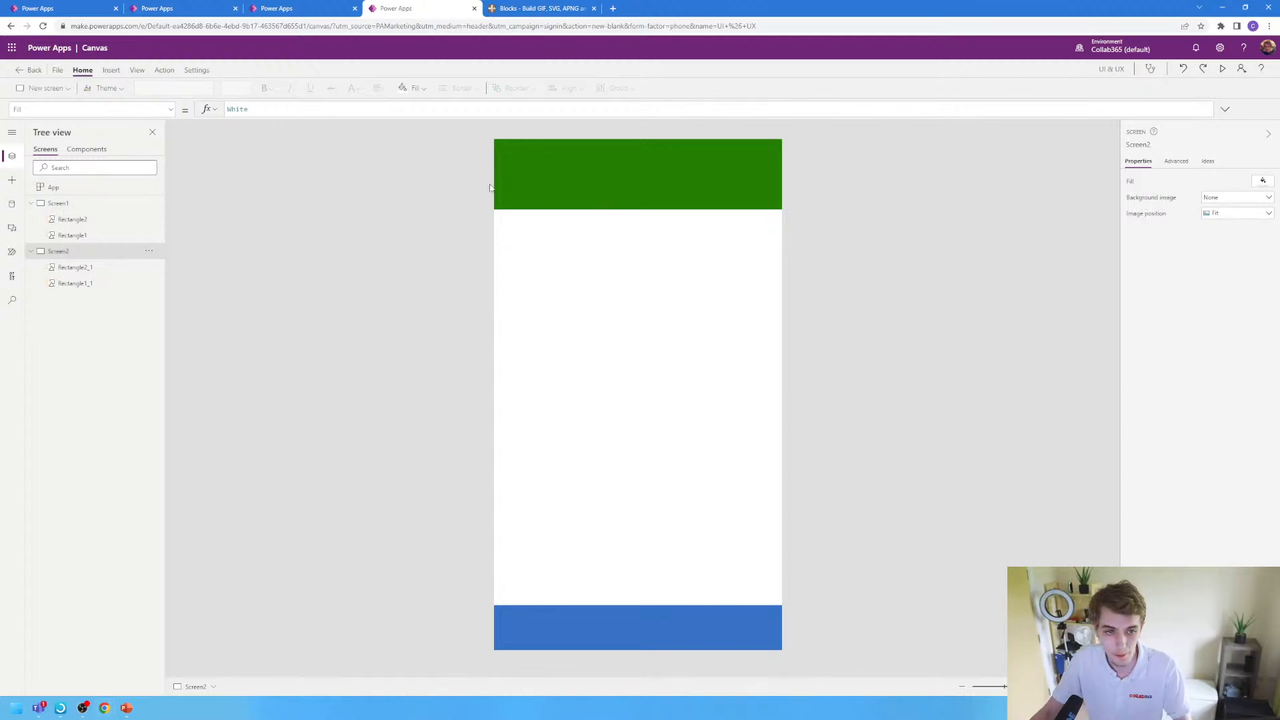
- Check the Fill formula of Screen2's header rectangle
click(603, 180)
click(171, 110)
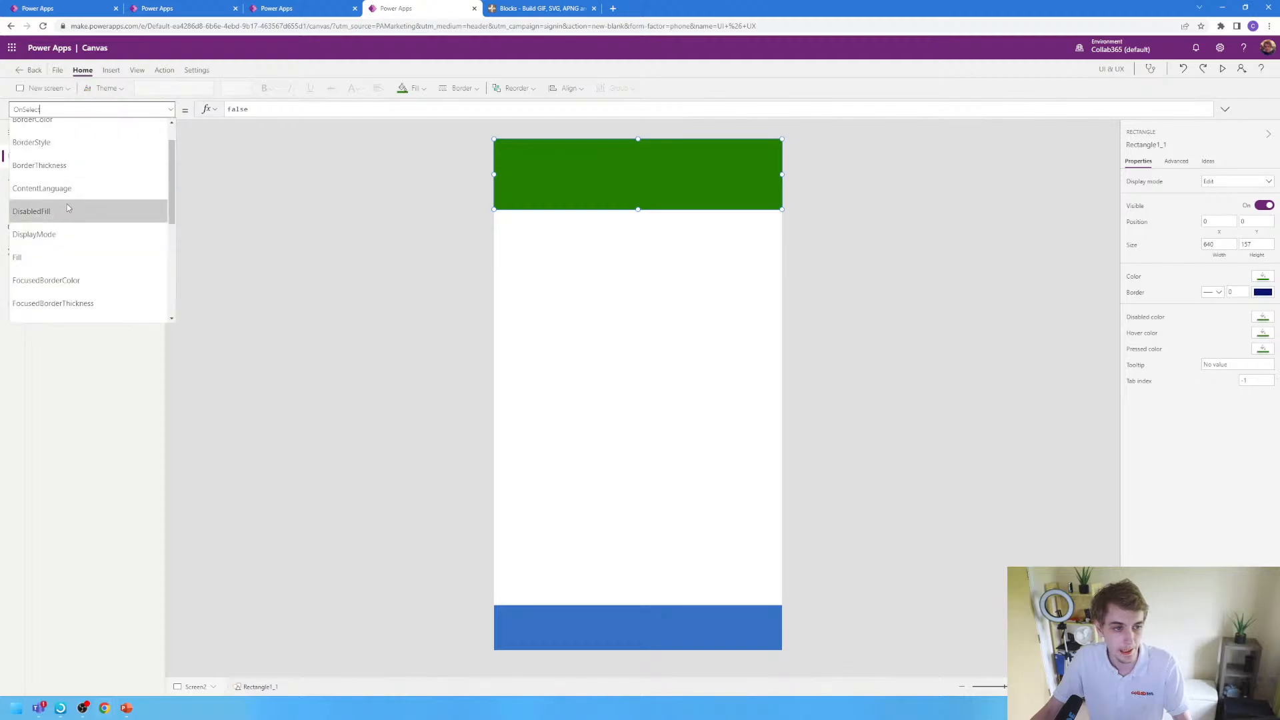
click(67, 257)
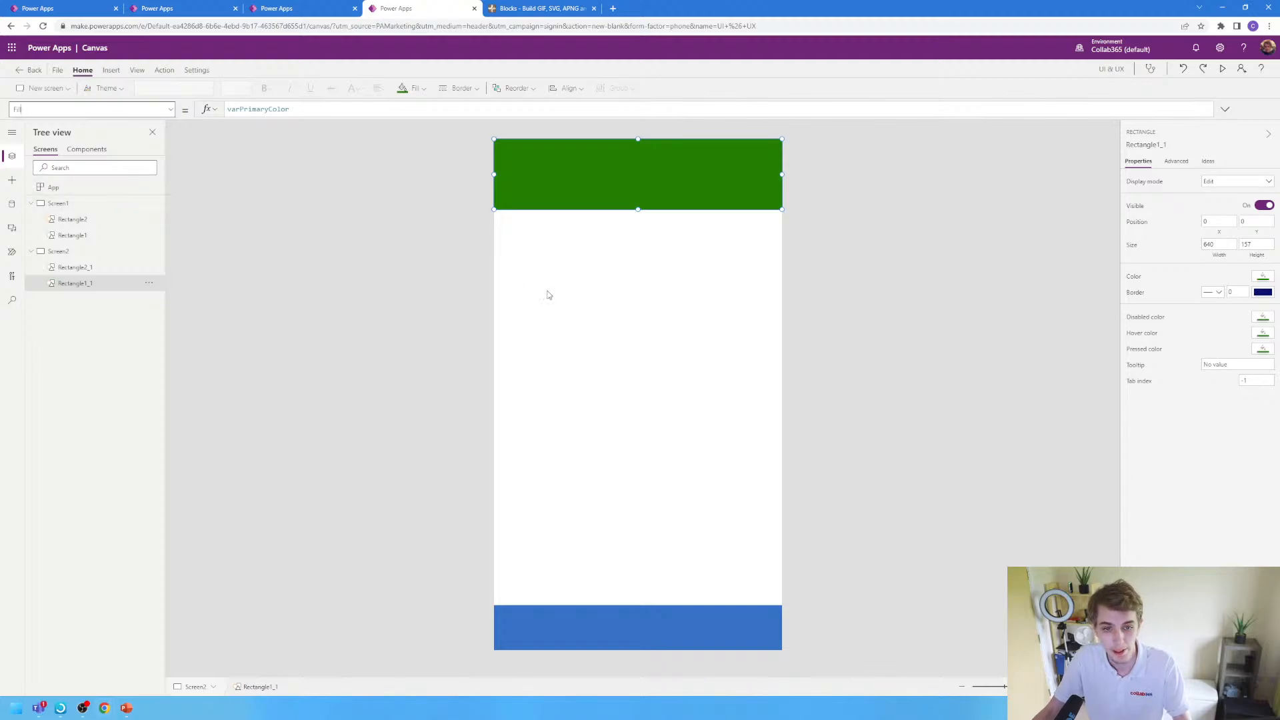
- Change the App object's OnStart formula to Set(varPrimaryColor, Red)
click(78, 188)
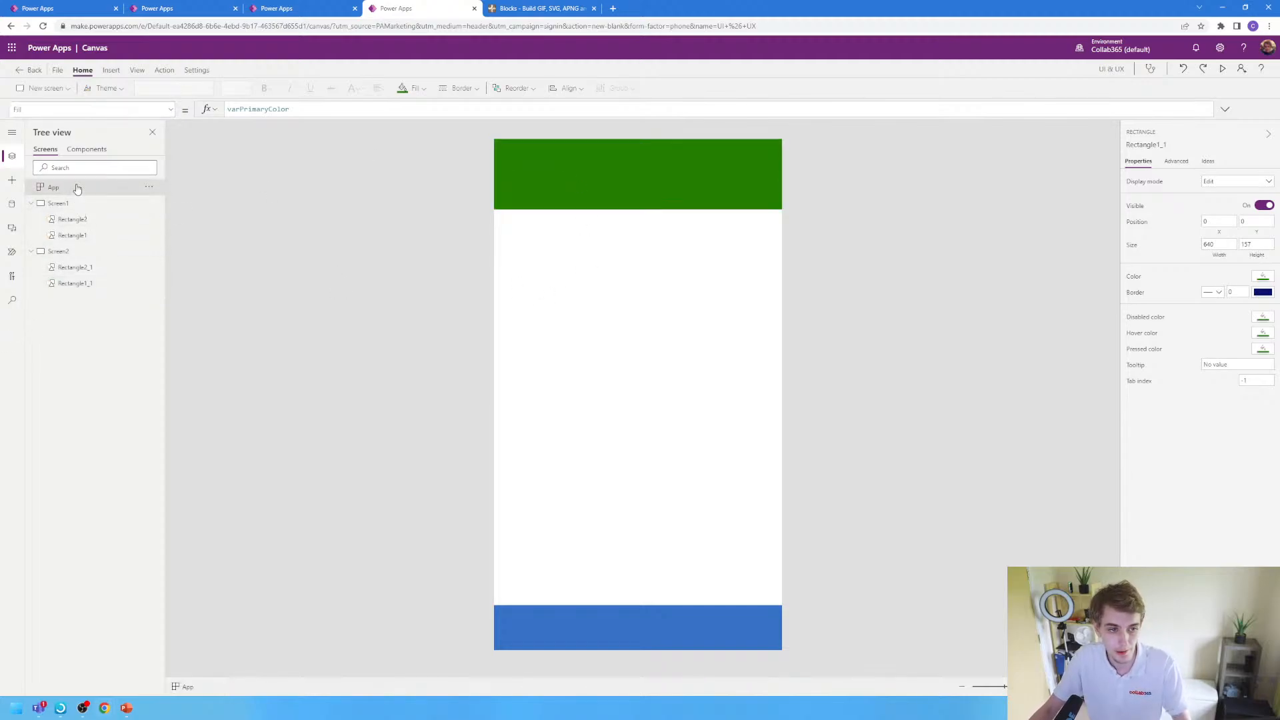
click(279, 114)
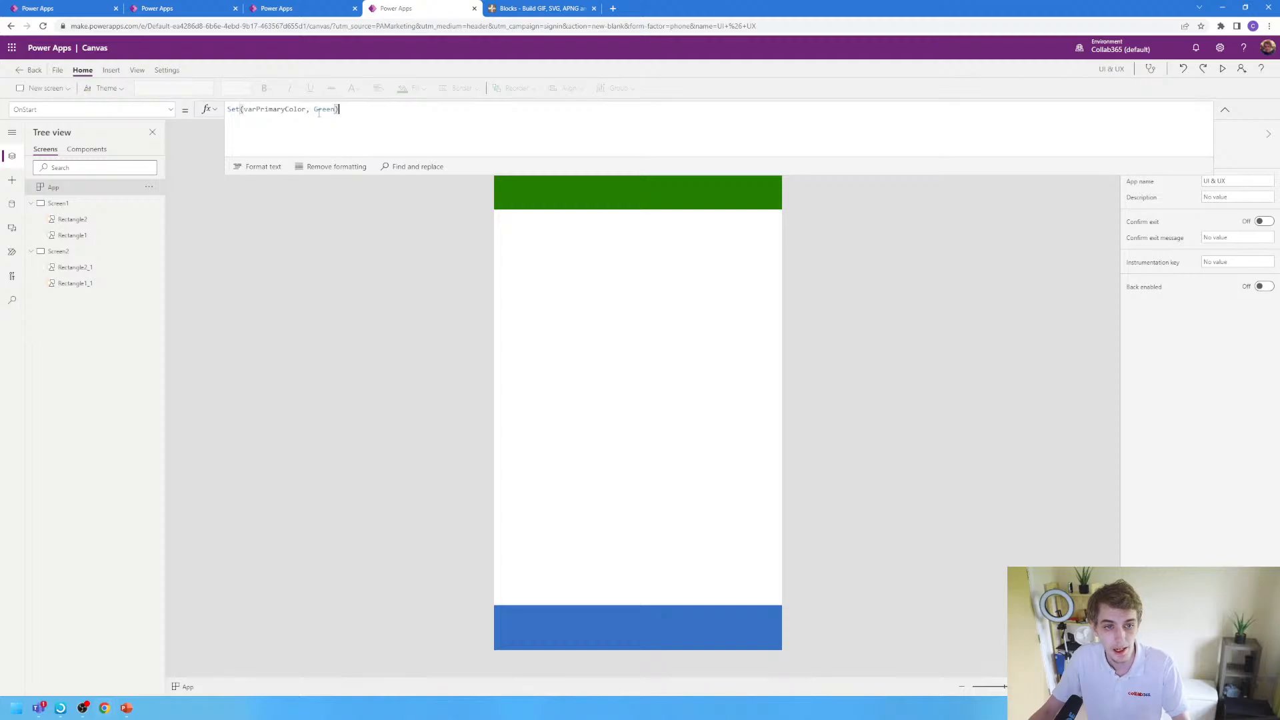
drag(315, 108, 337, 108)
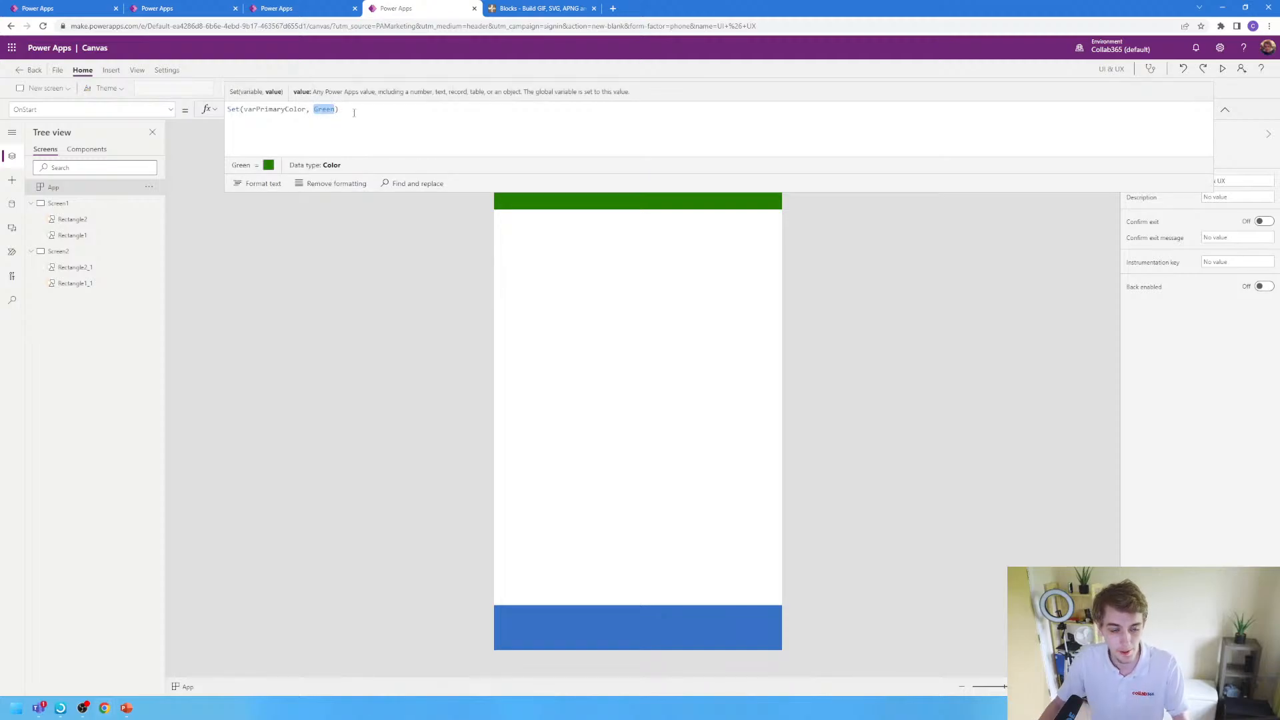
text(red)
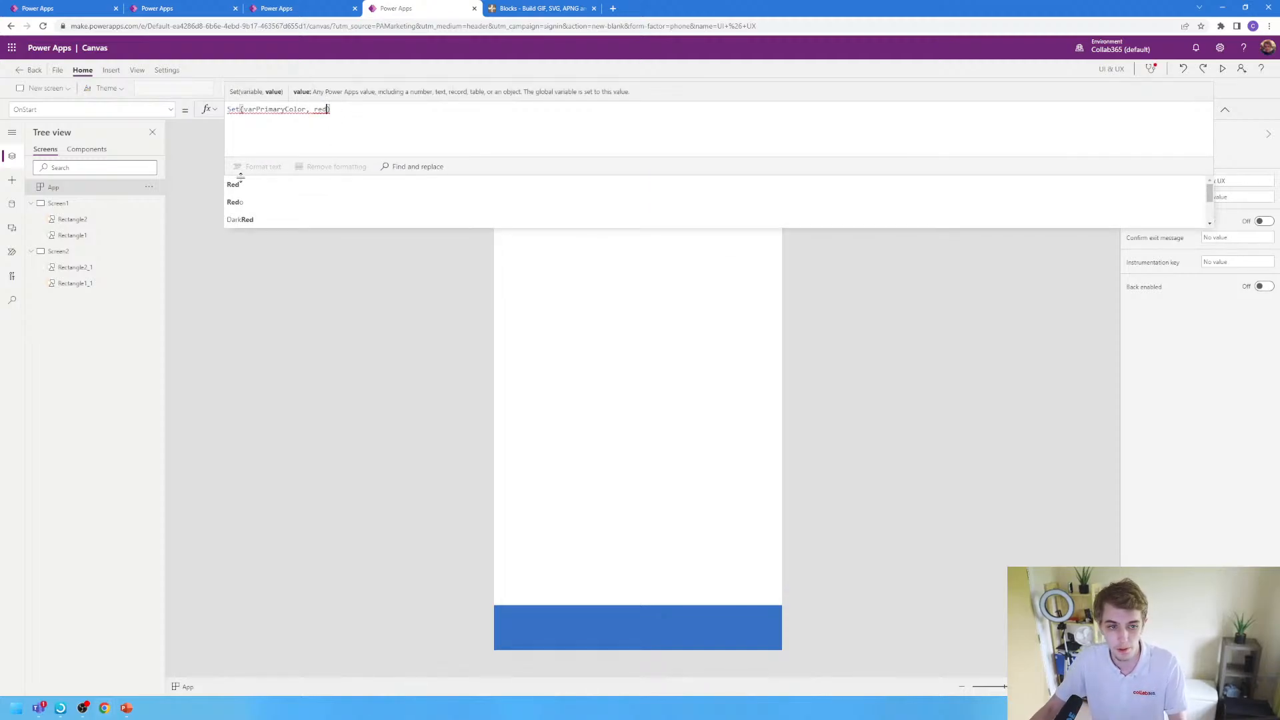
click(243, 181)
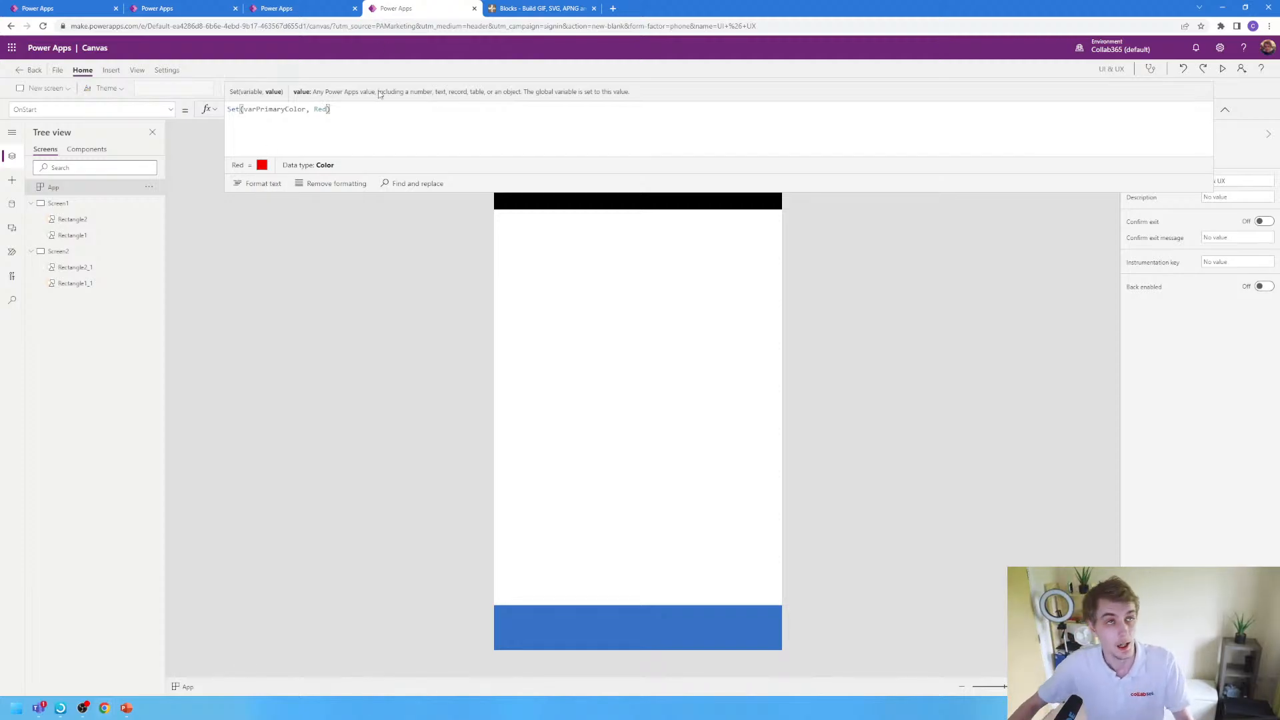
- Switch to the Holiday Booking app and inspect the Fill formula of its header background on AllHolidayScreen
key(ctrl+1)
click(550, 152)
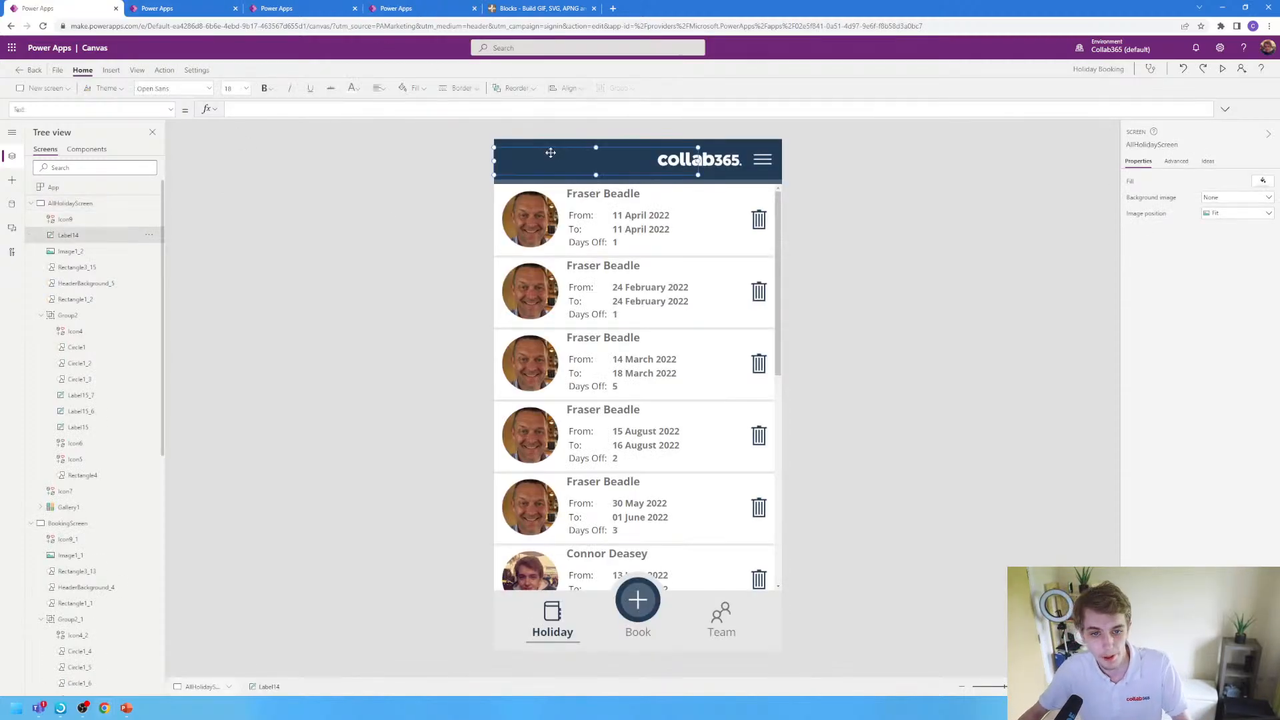
click(634, 142)
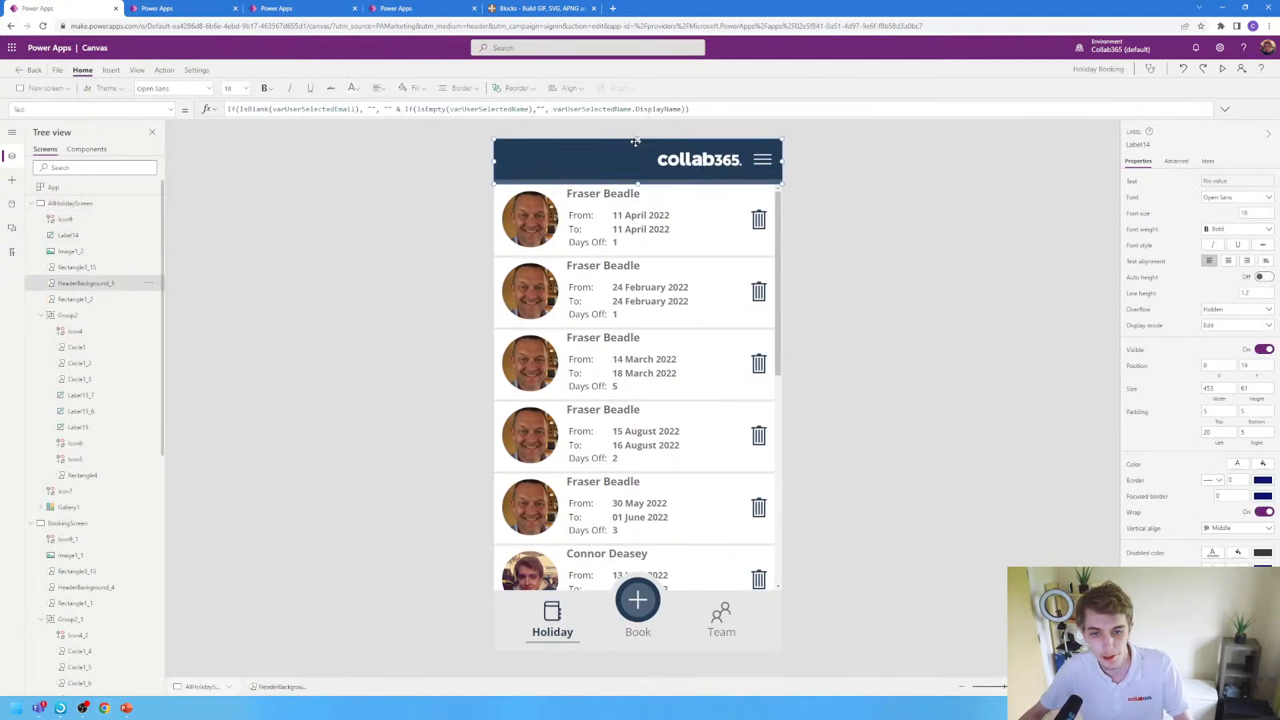
click(171, 109)
scroll(154, 218, up, 5)
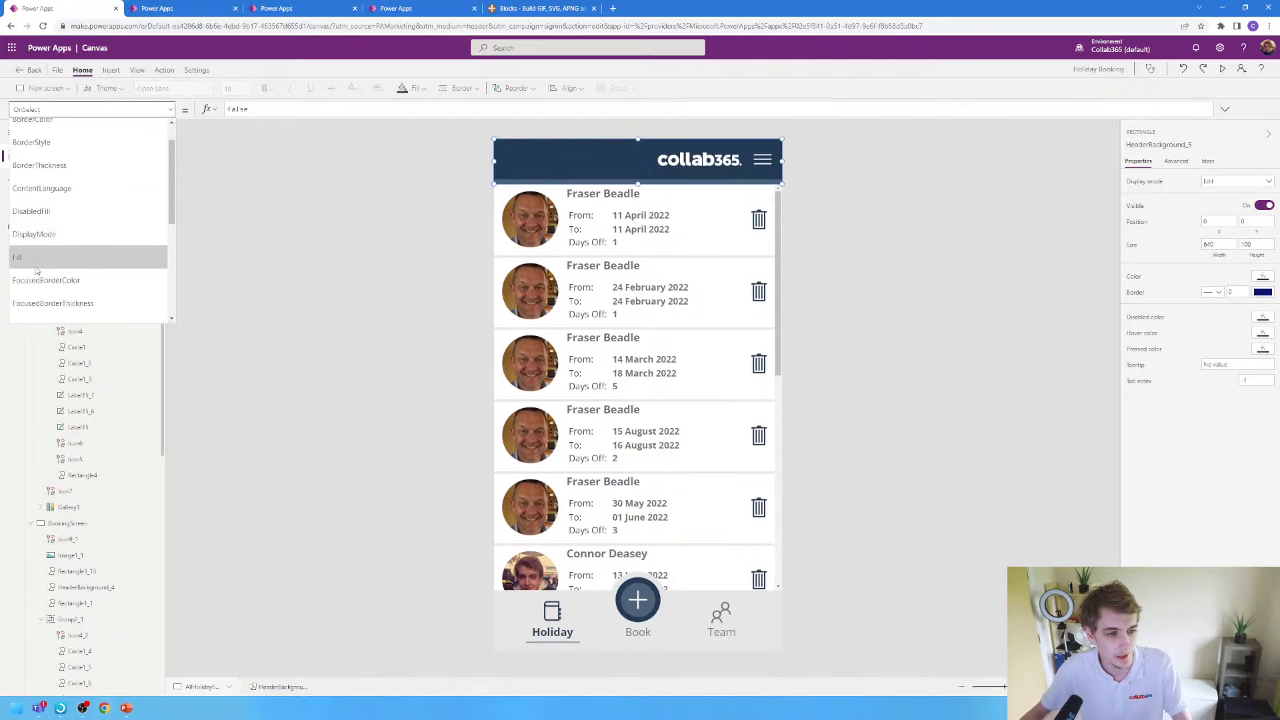
click(40, 264)
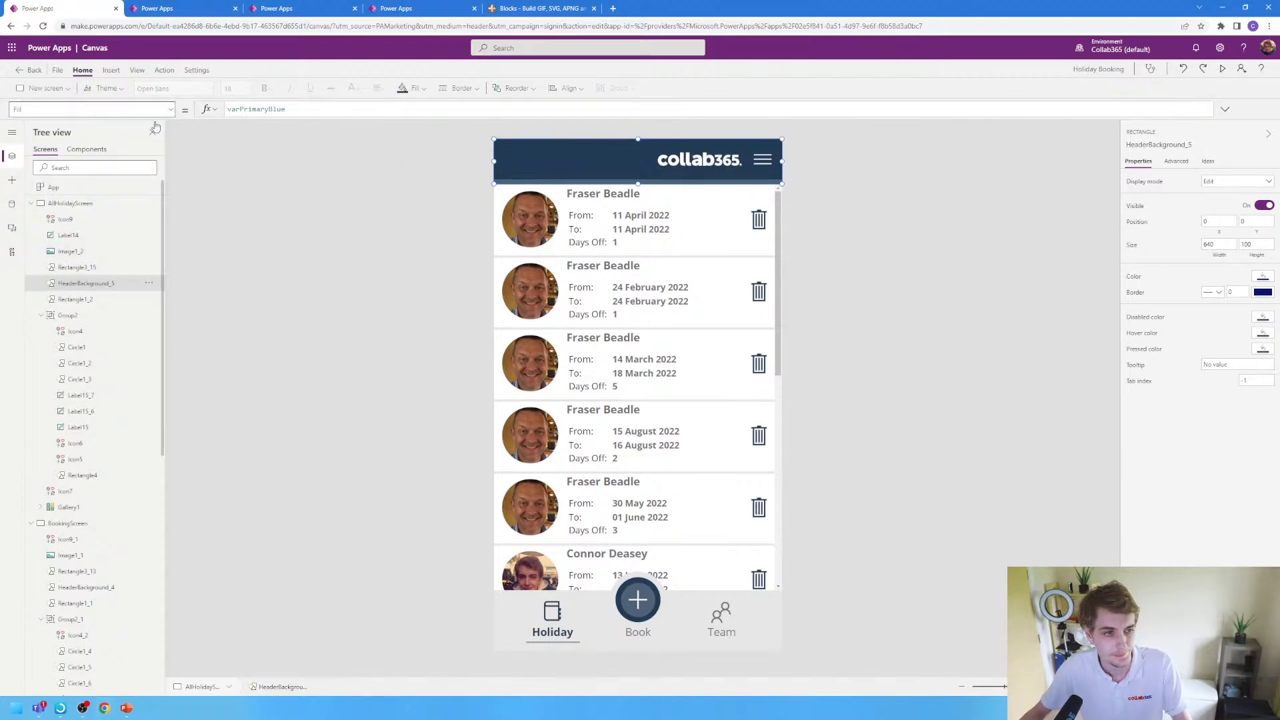
- Inspect the Holiday Booking App object's OnStart formula, focusing on the ColorValue expression assigned to varPrimaryBlue
click(83, 188)
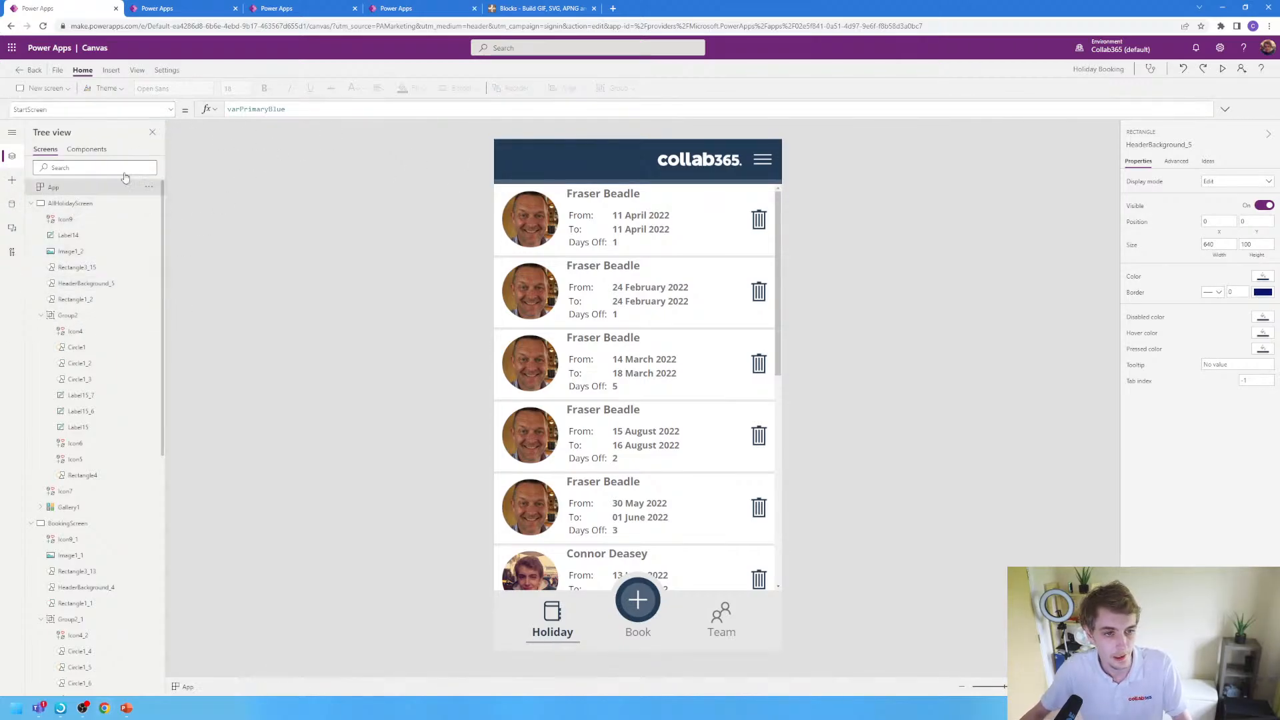
click(171, 110)
click(94, 266)
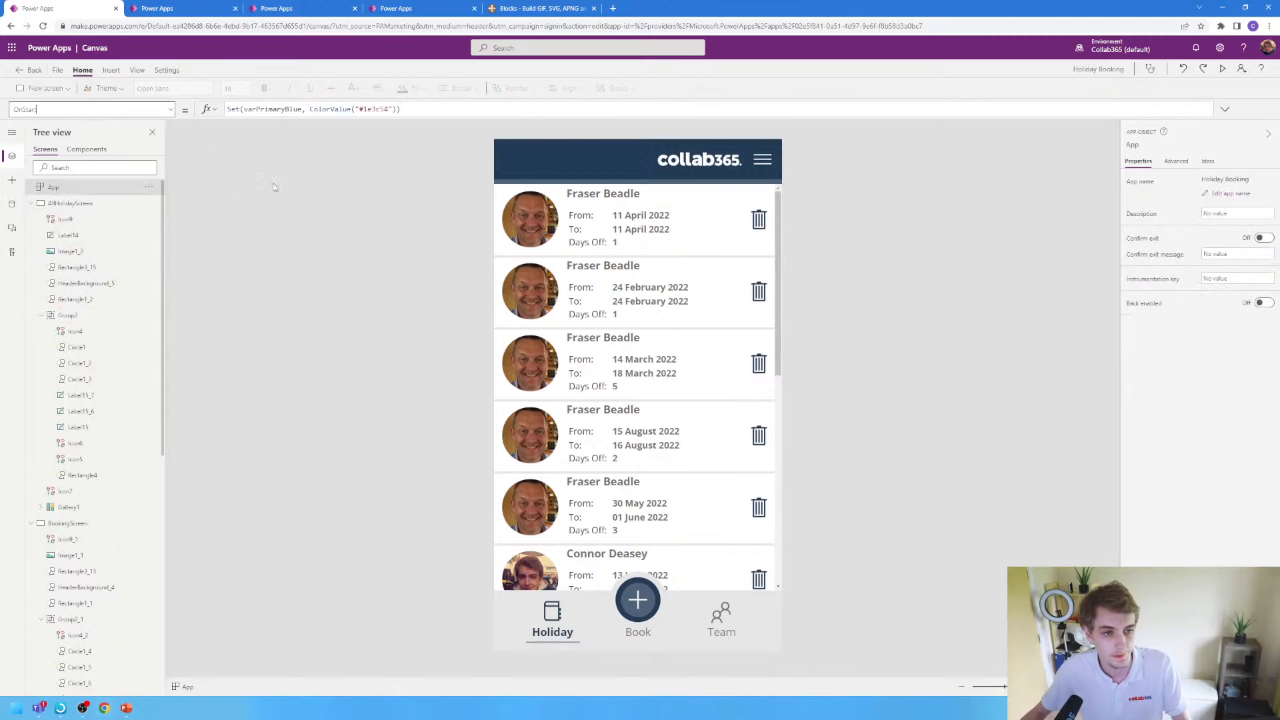
click(388, 112)
drag(307, 108, 397, 109)
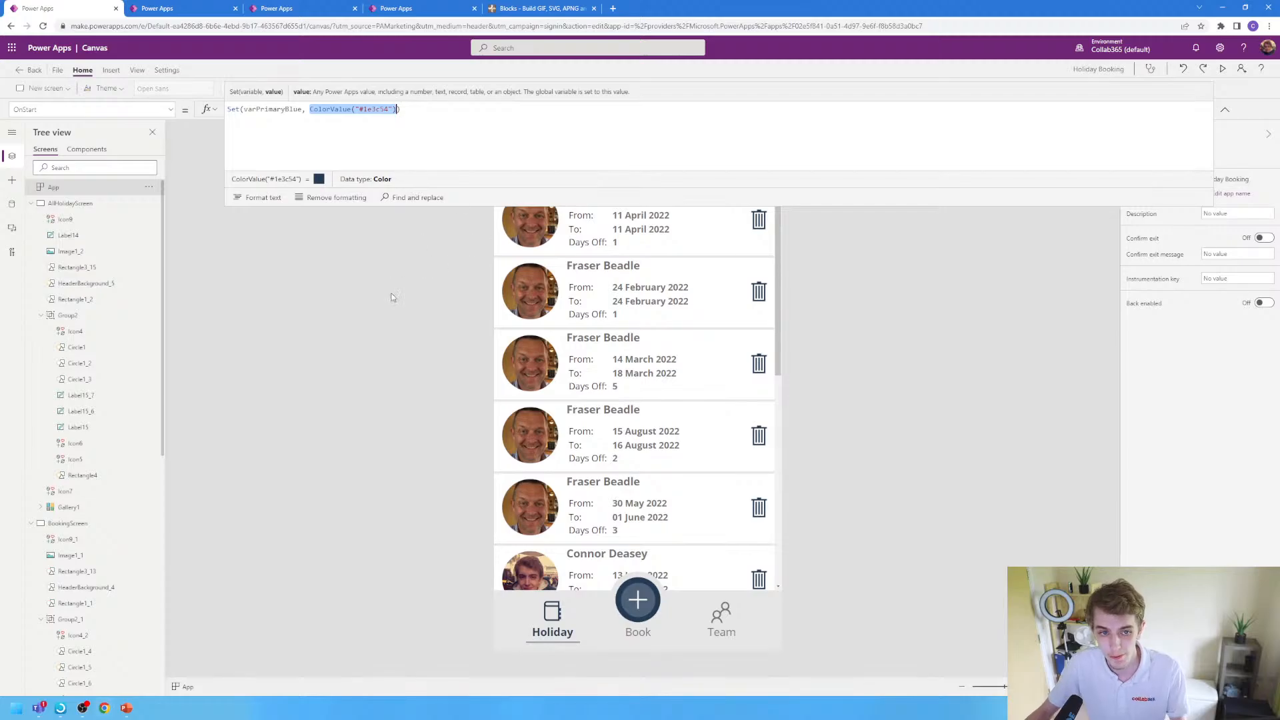
click(481, 202)
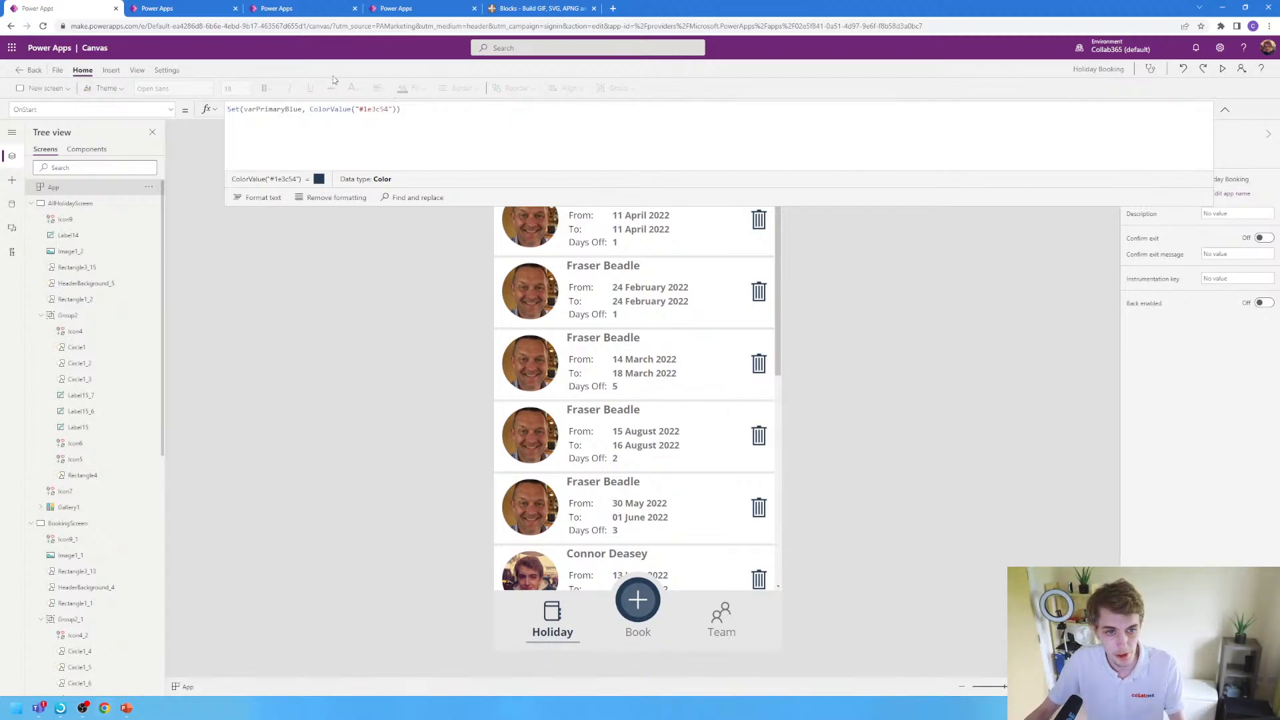
- Return to the UI & UX app and review Screen2's header Fill alongside the App object's OnStart formula
click(390, 6)
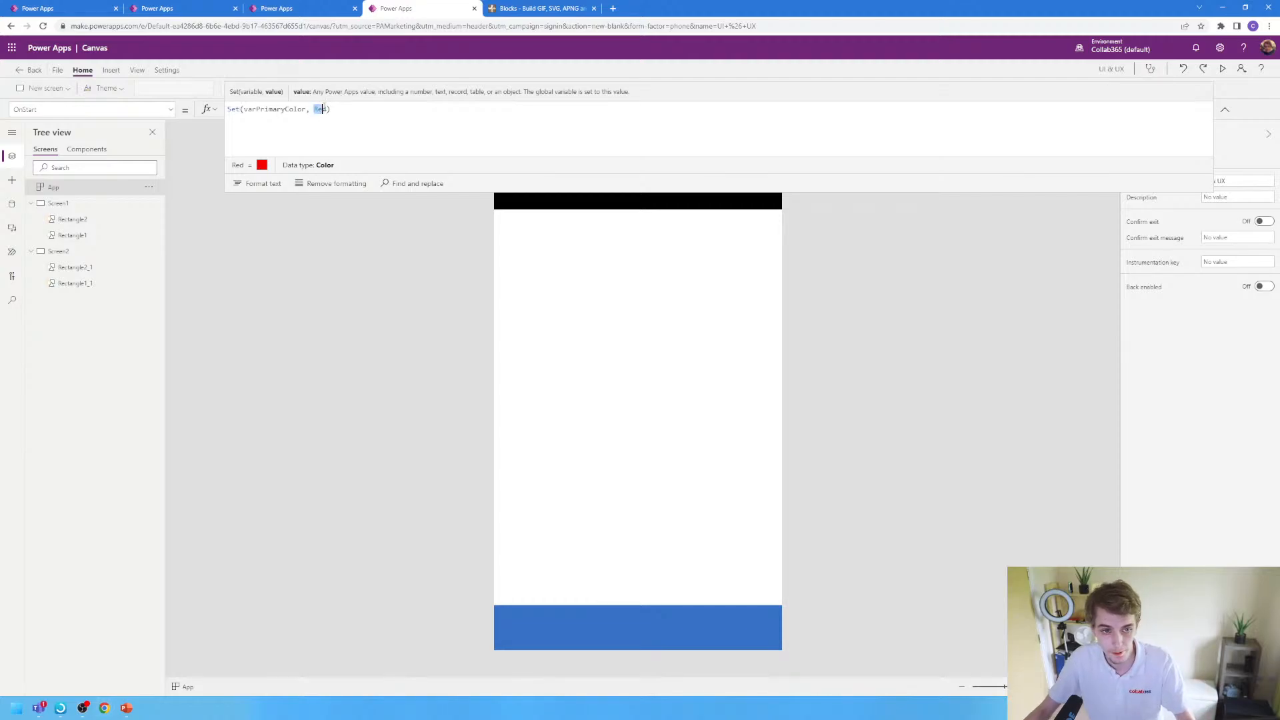
click(349, 258)
click(575, 197)
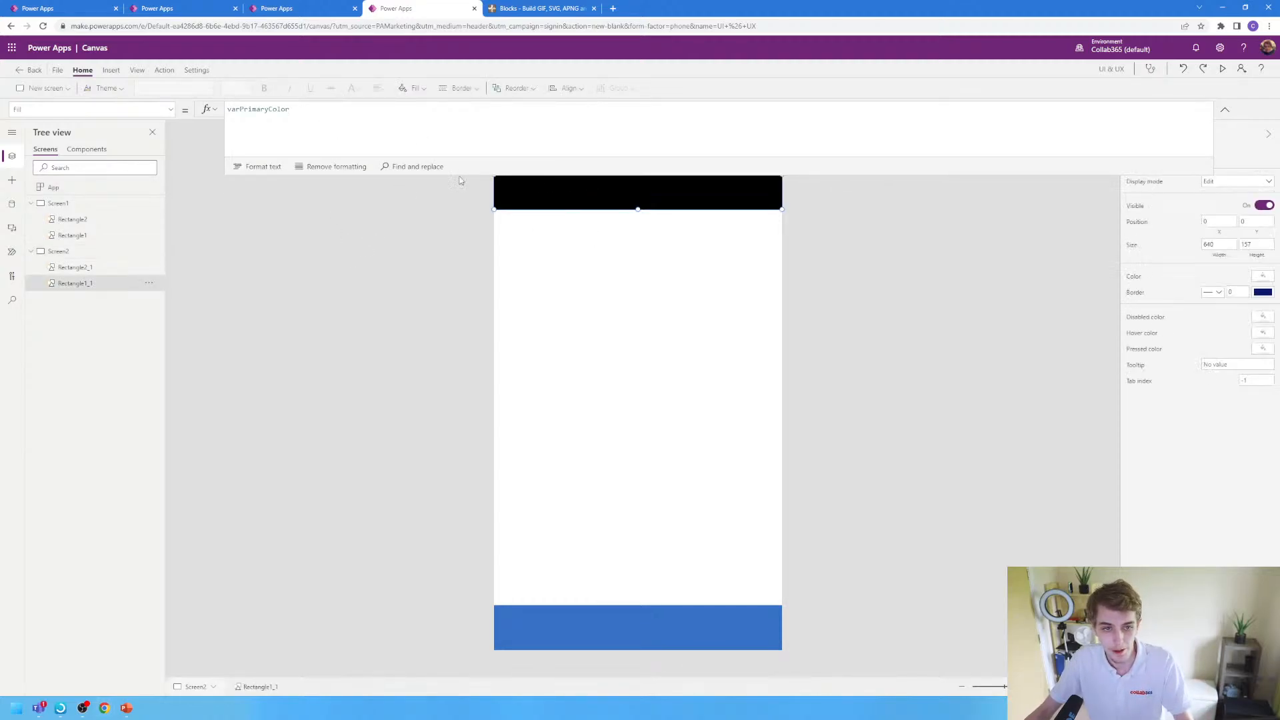
click(103, 188)
click(314, 109)
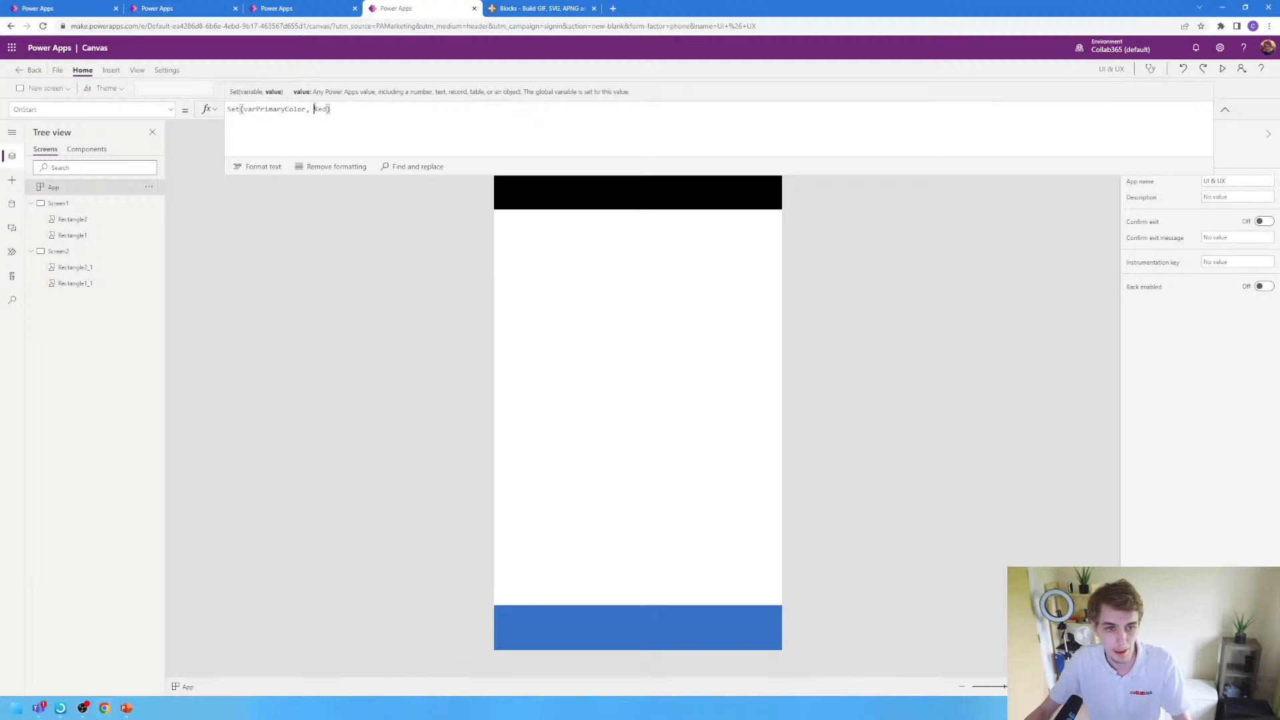
click(393, 238)
drag(611, 177, 639, 109)
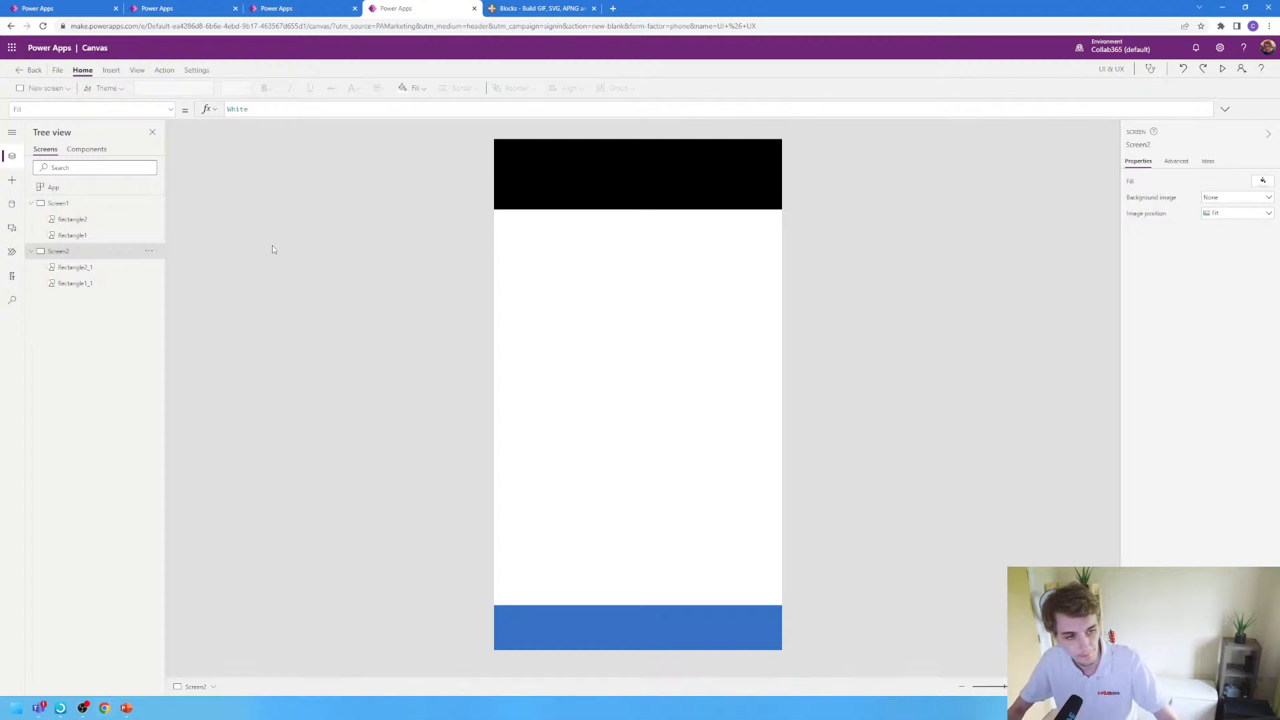
- Run the App object's OnStart to apply the Red primary color to the headers
click(149, 187)
click(159, 230)
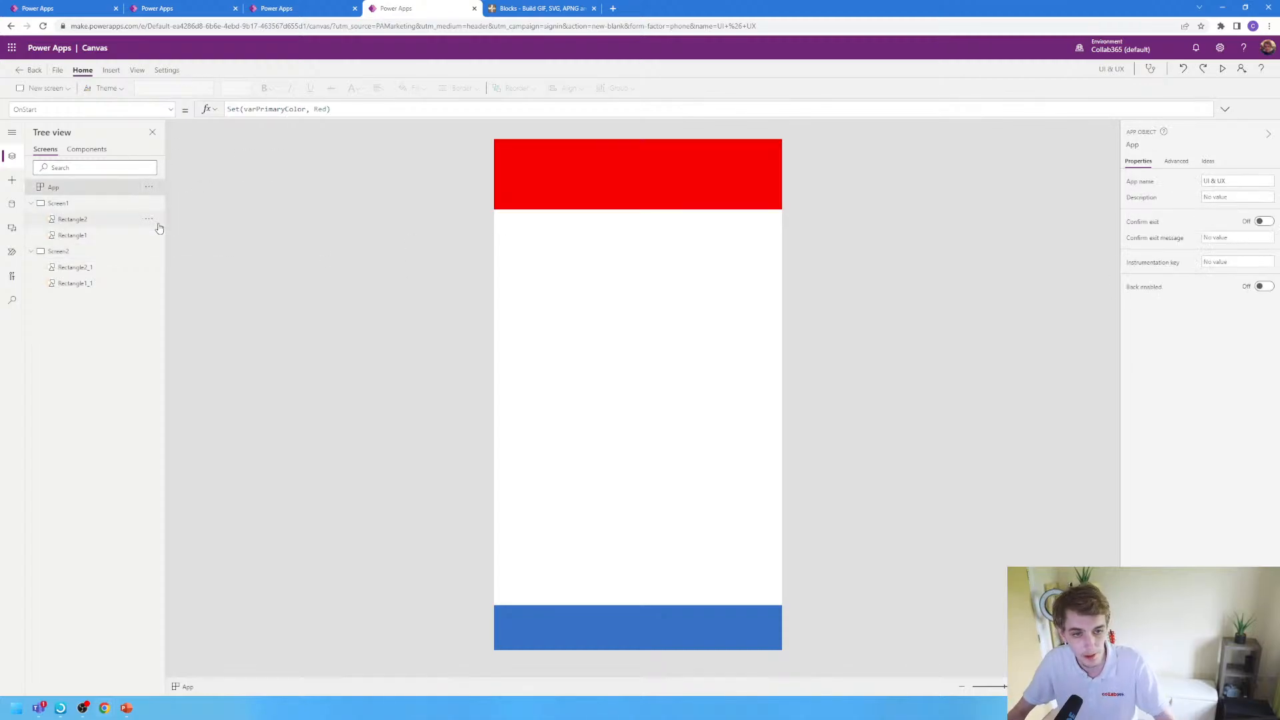
click(359, 333)
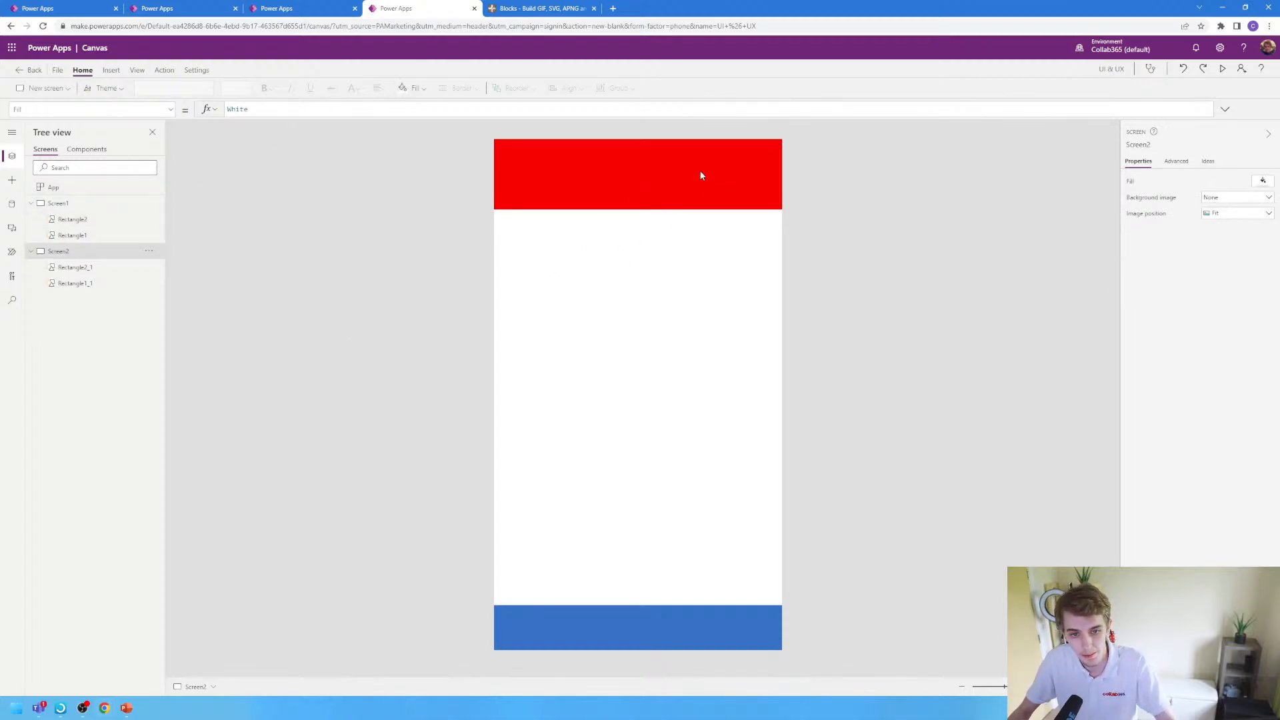
- Compare the header colors of Screen1 and Screen2 by switching between the two screens
click(79, 204)
click(78, 266)
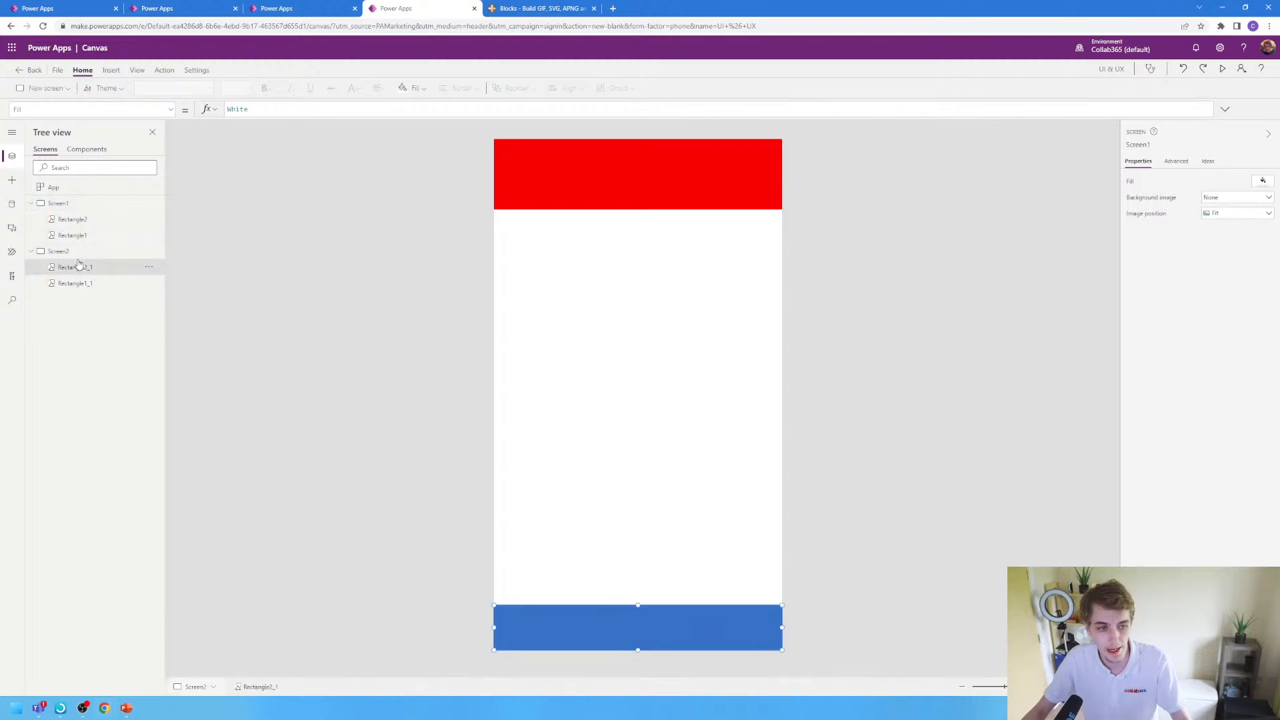
click(72, 251)
click(72, 204)
click(74, 253)
click(72, 204)
click(77, 251)
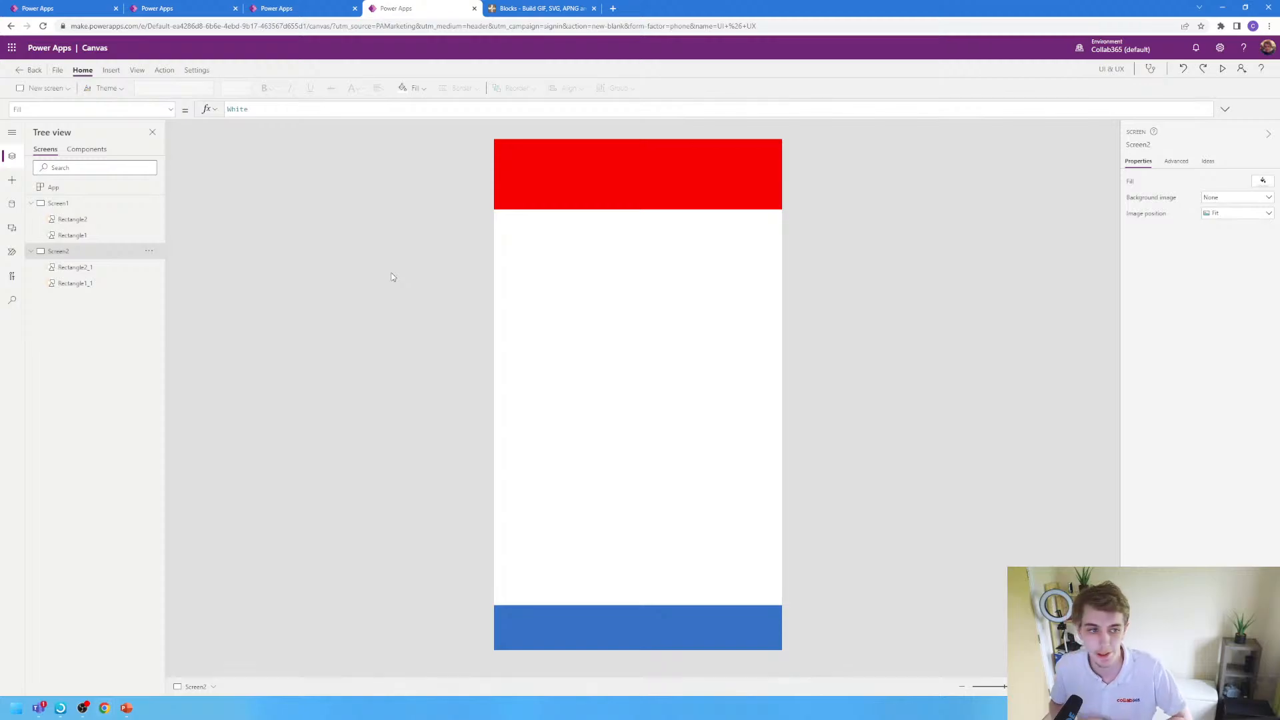
- Add Set(varSecondaryColor, Orange) as a second statement in the App object's OnStart, separated from the primary color statement by a semicolon
click(52, 185)
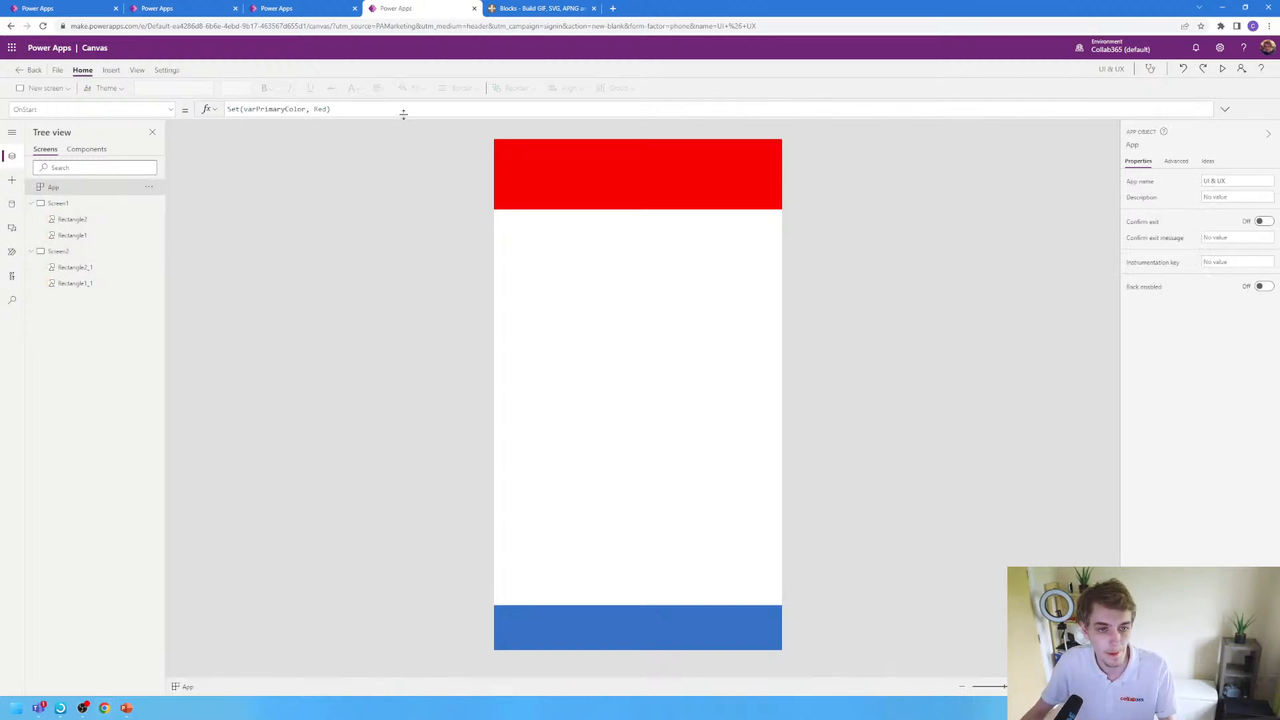
drag(404, 118, 393, 194)
click(373, 112)
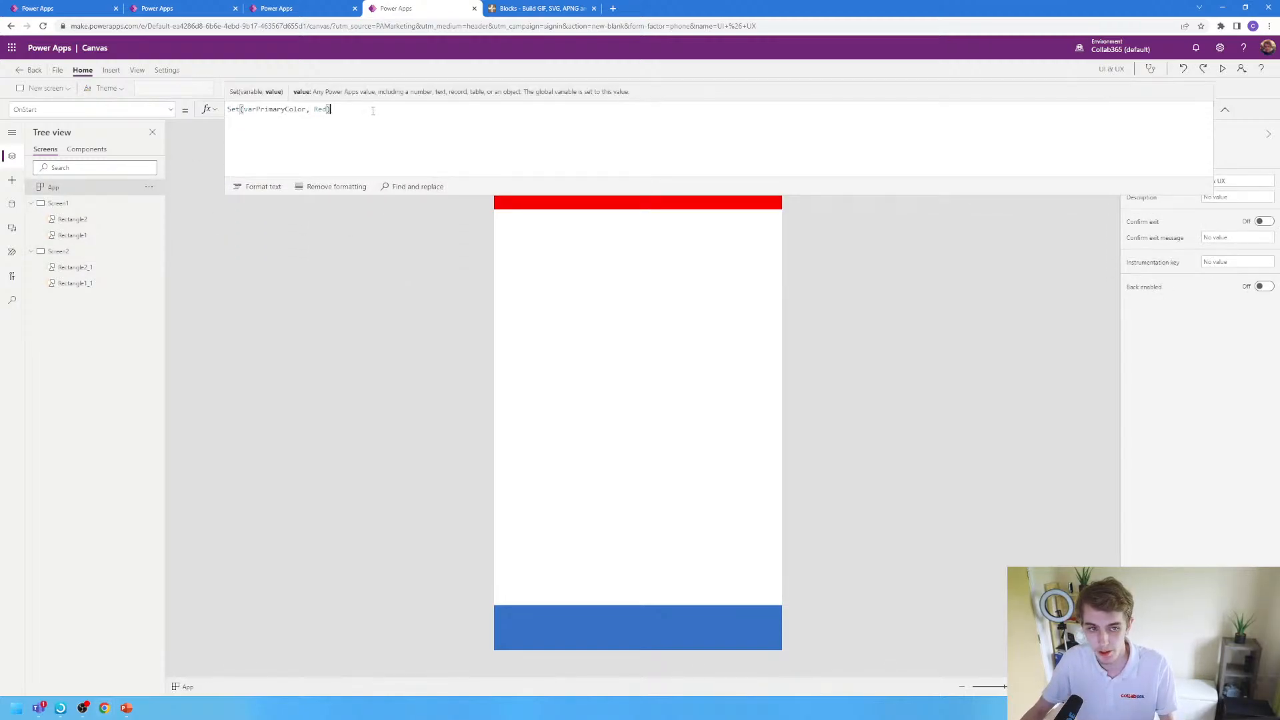
key(shift+Return)
text(Set)
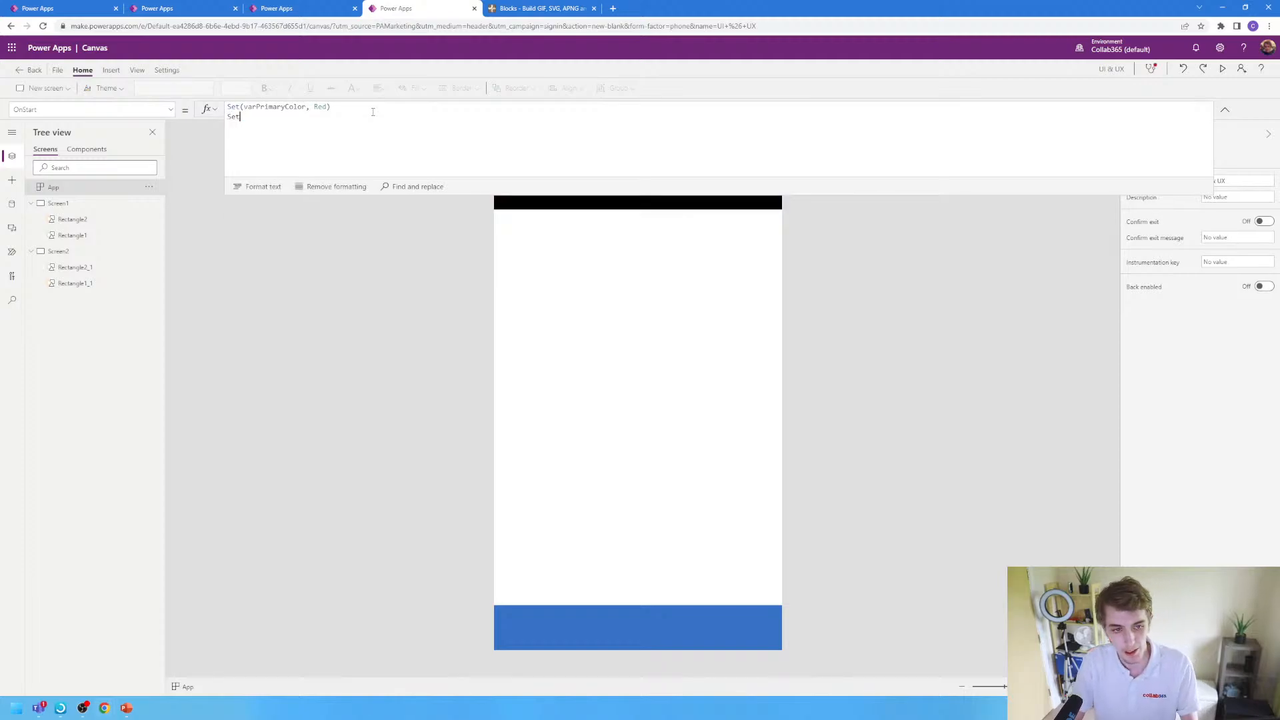
text((var)
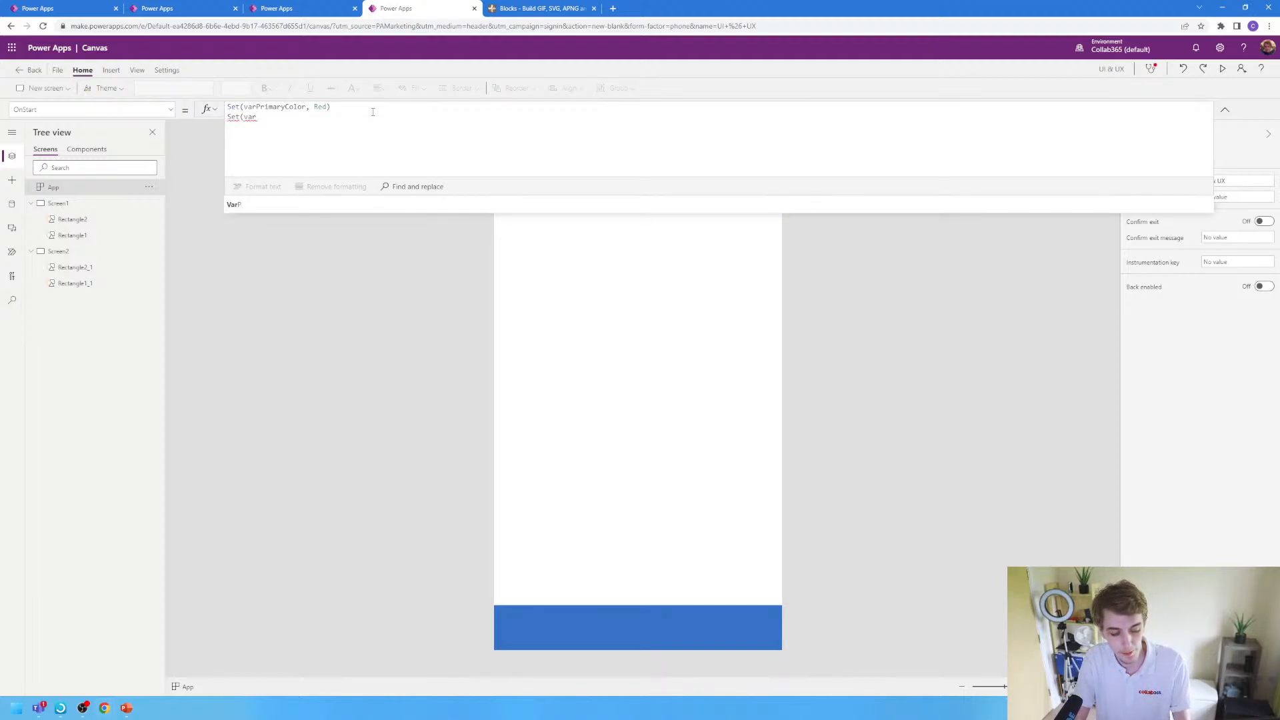
text(SecondaryCol)
text(or,)
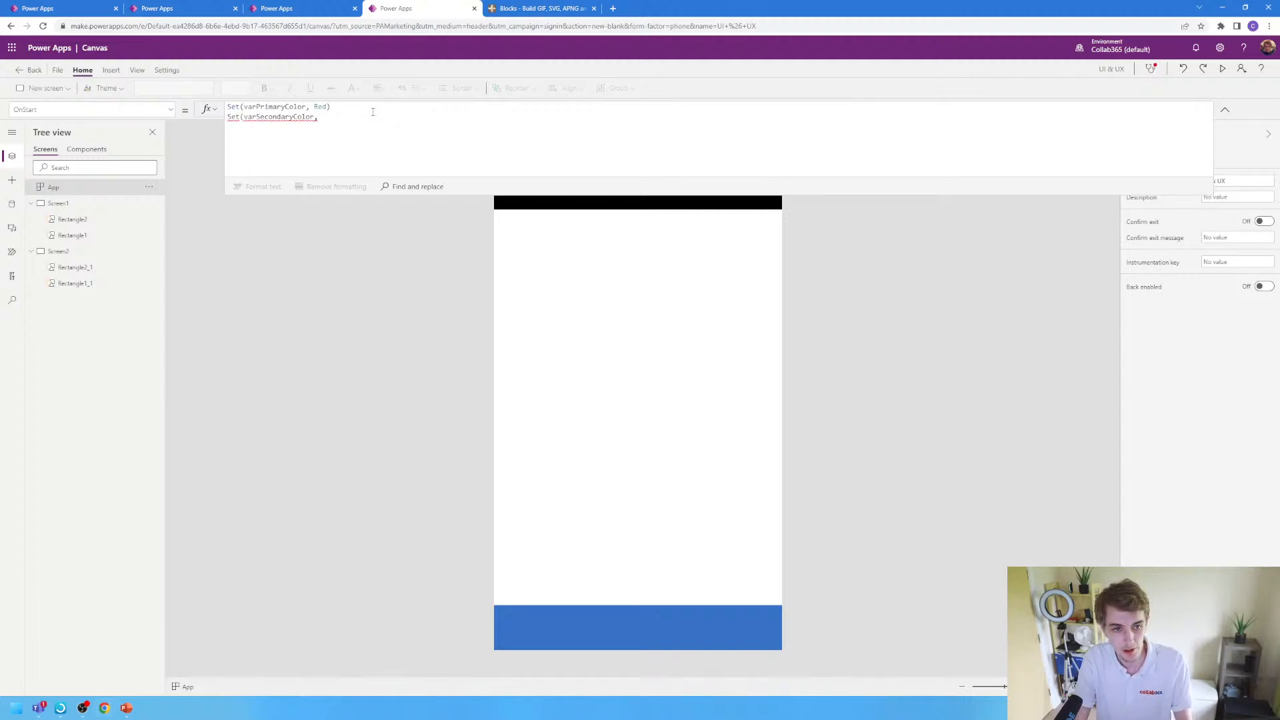
text( Orange))
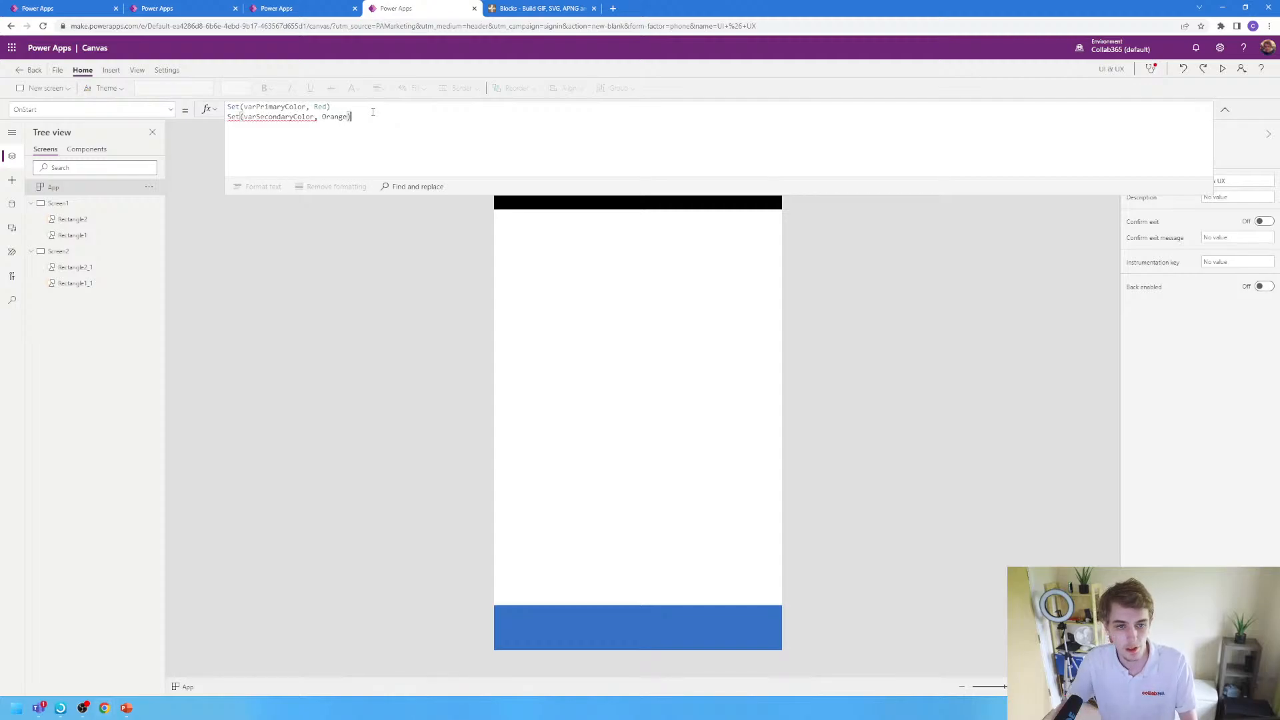
click(339, 107)
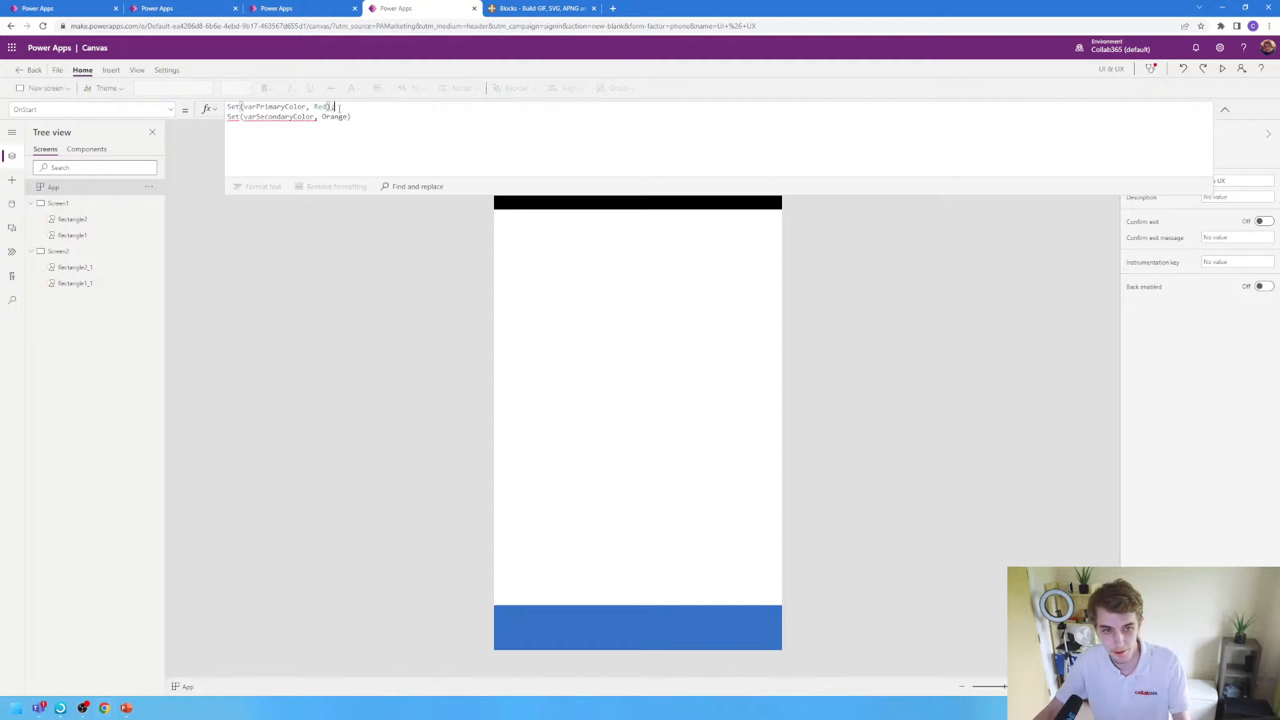
click(357, 116)
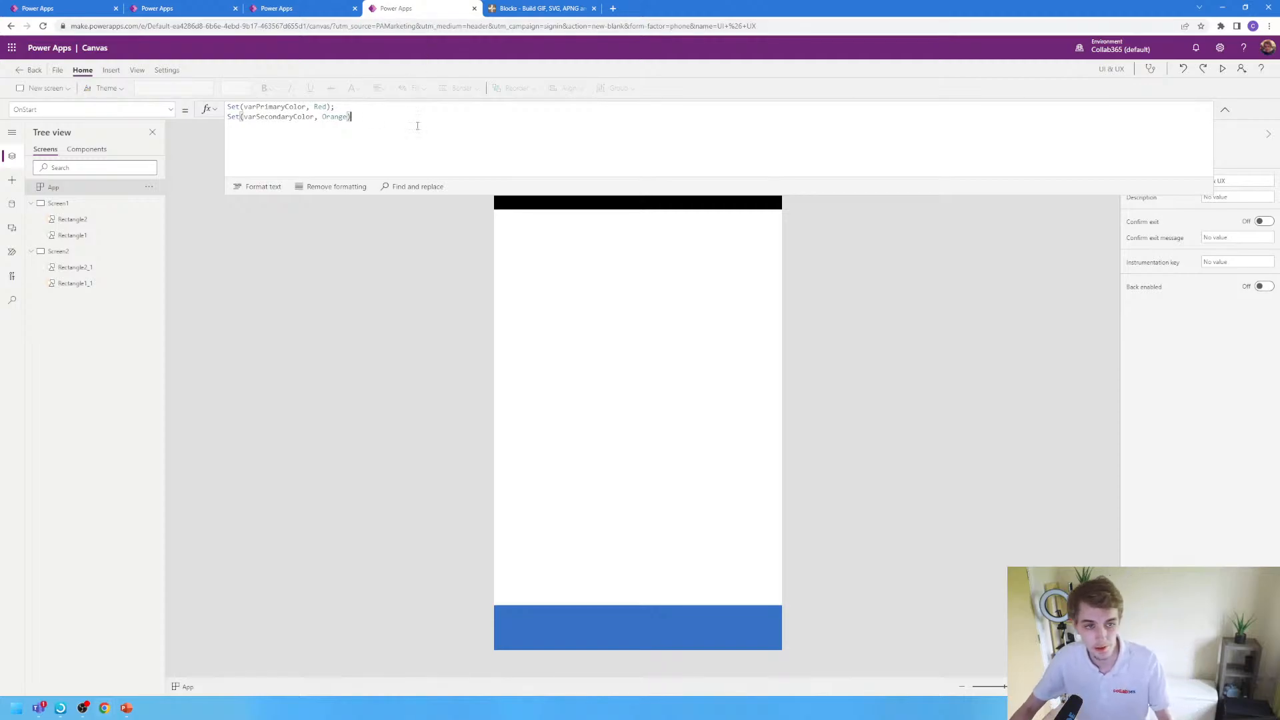
- Run the App object's OnStart to load the Orange secondary color variable
click(485, 327)
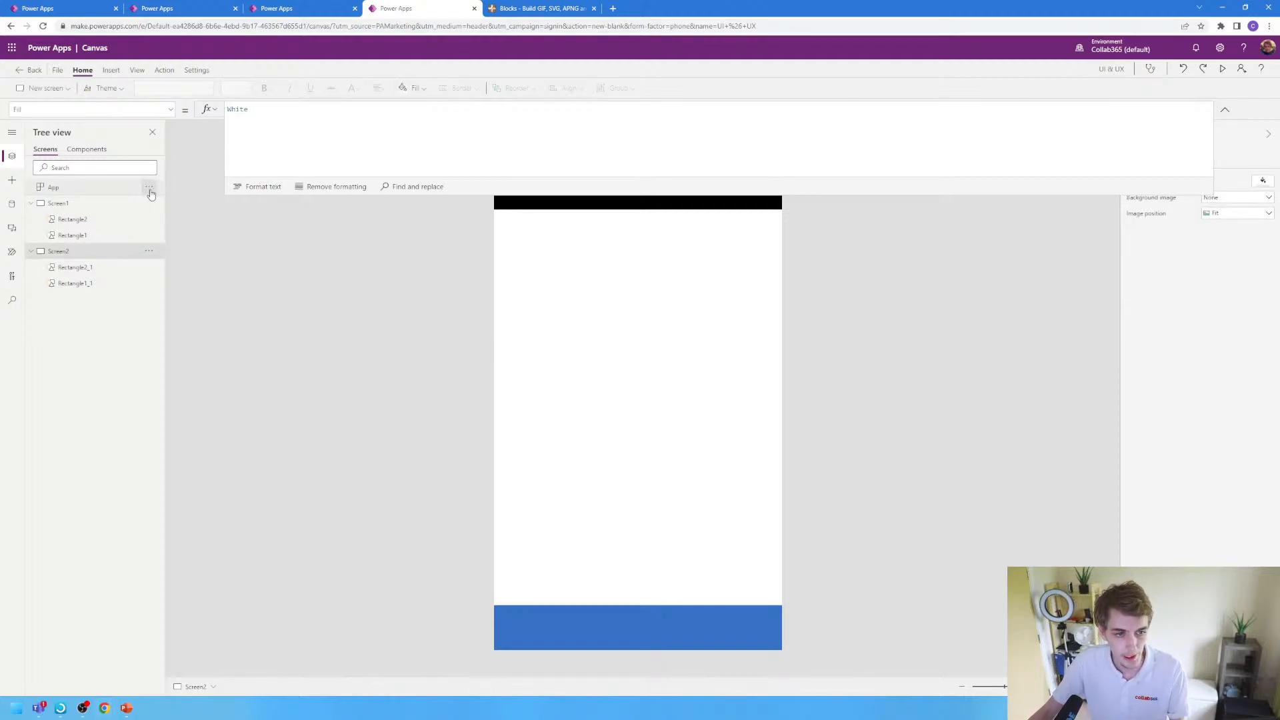
click(149, 187)
click(160, 230)
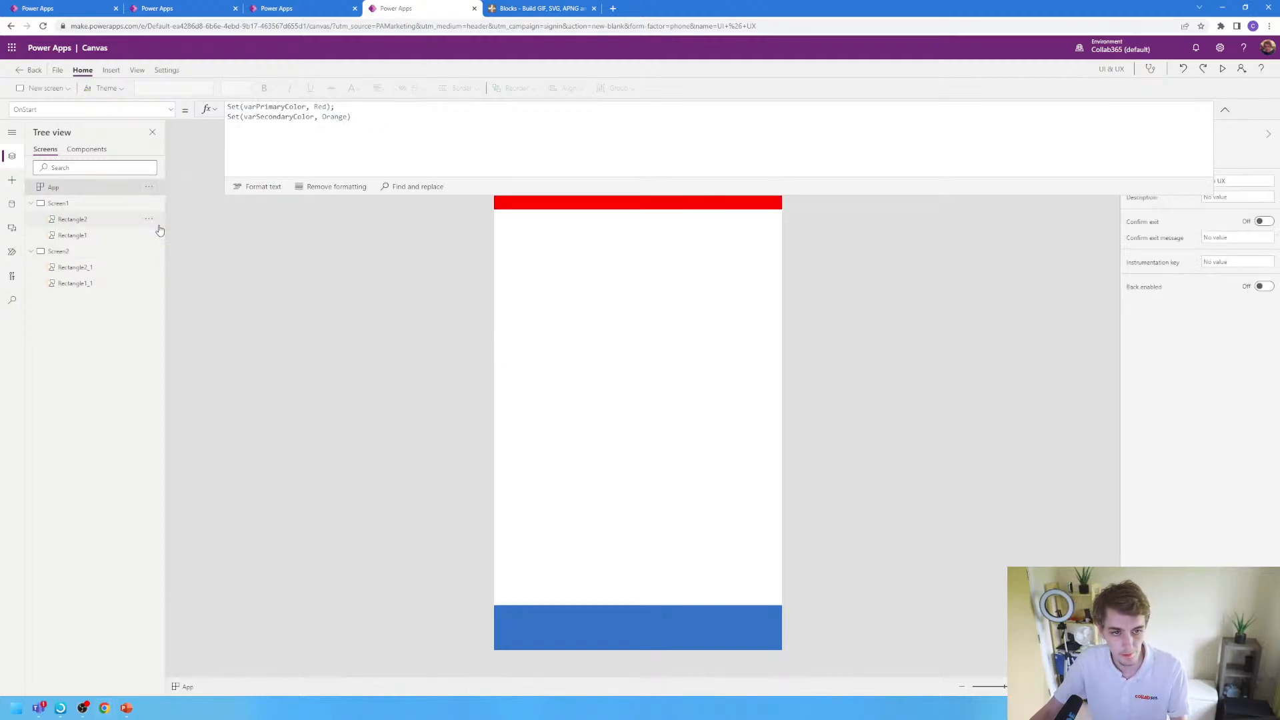
- Set the Fill of Screen2's footer rectangle to varSecondaryColor and shrink the expanded formula area
click(643, 640)
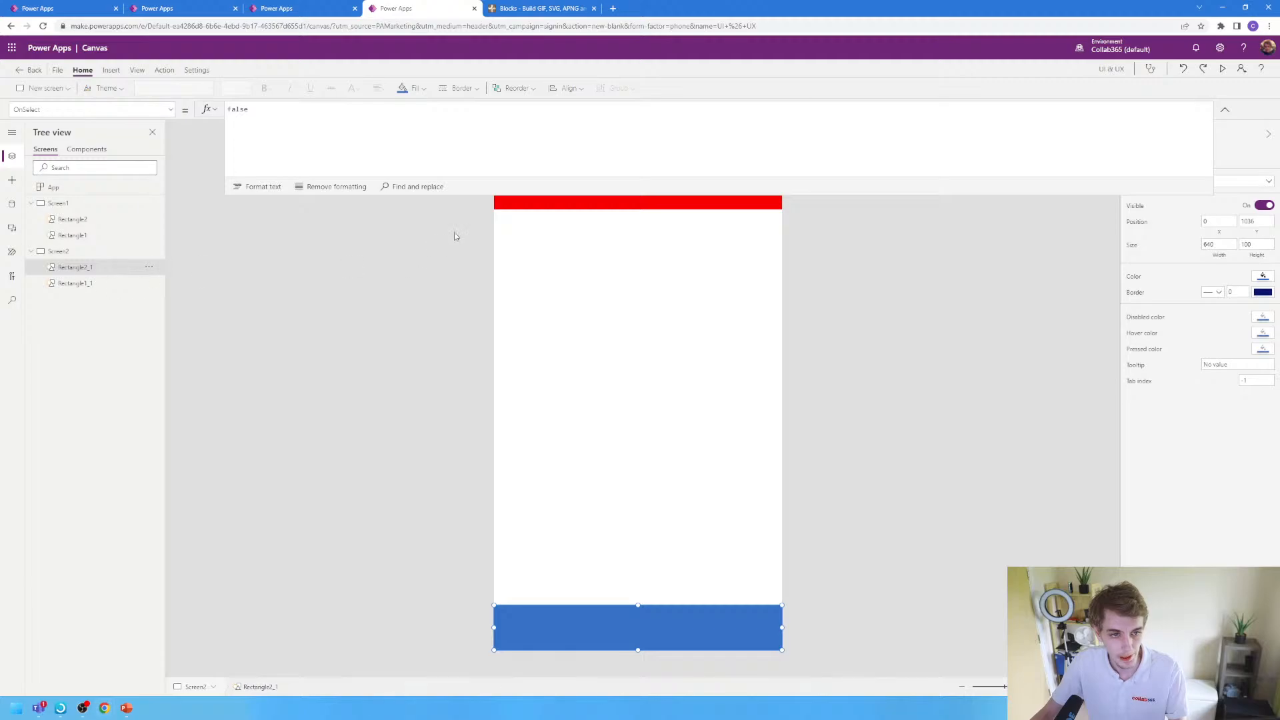
click(170, 110)
click(34, 291)
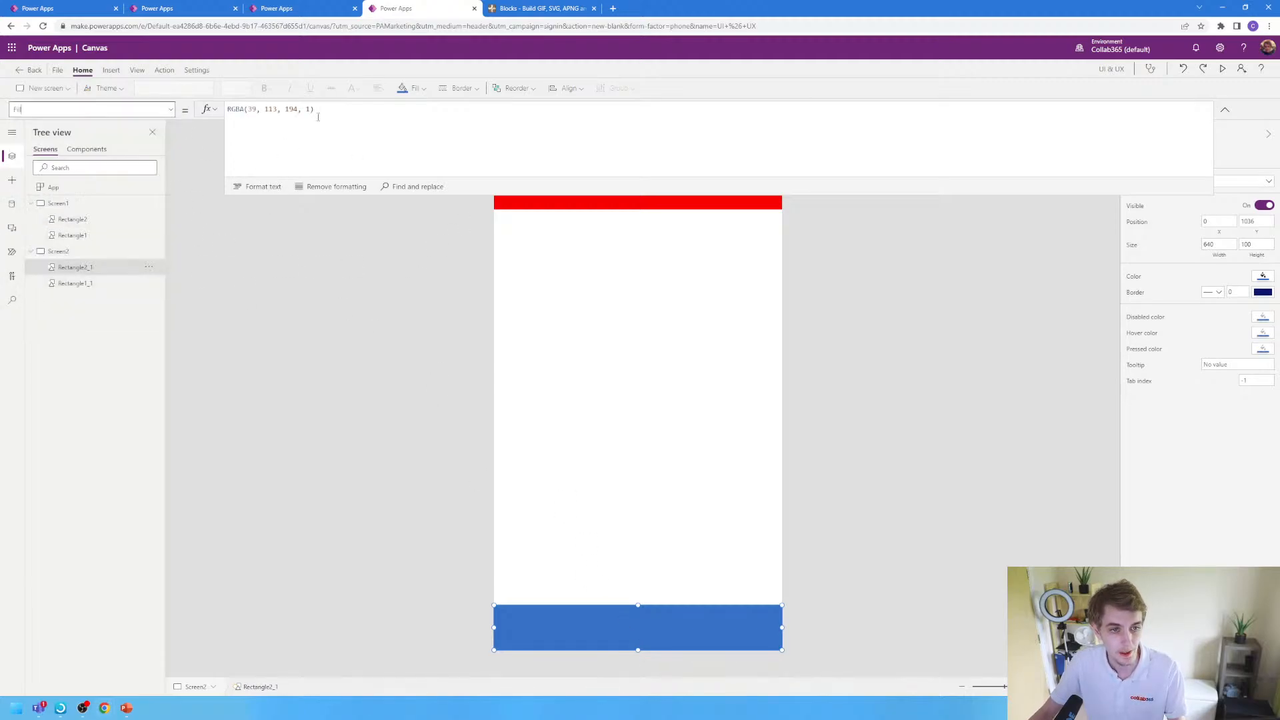
key(ctrl+a)
text(varSecondaryColor)
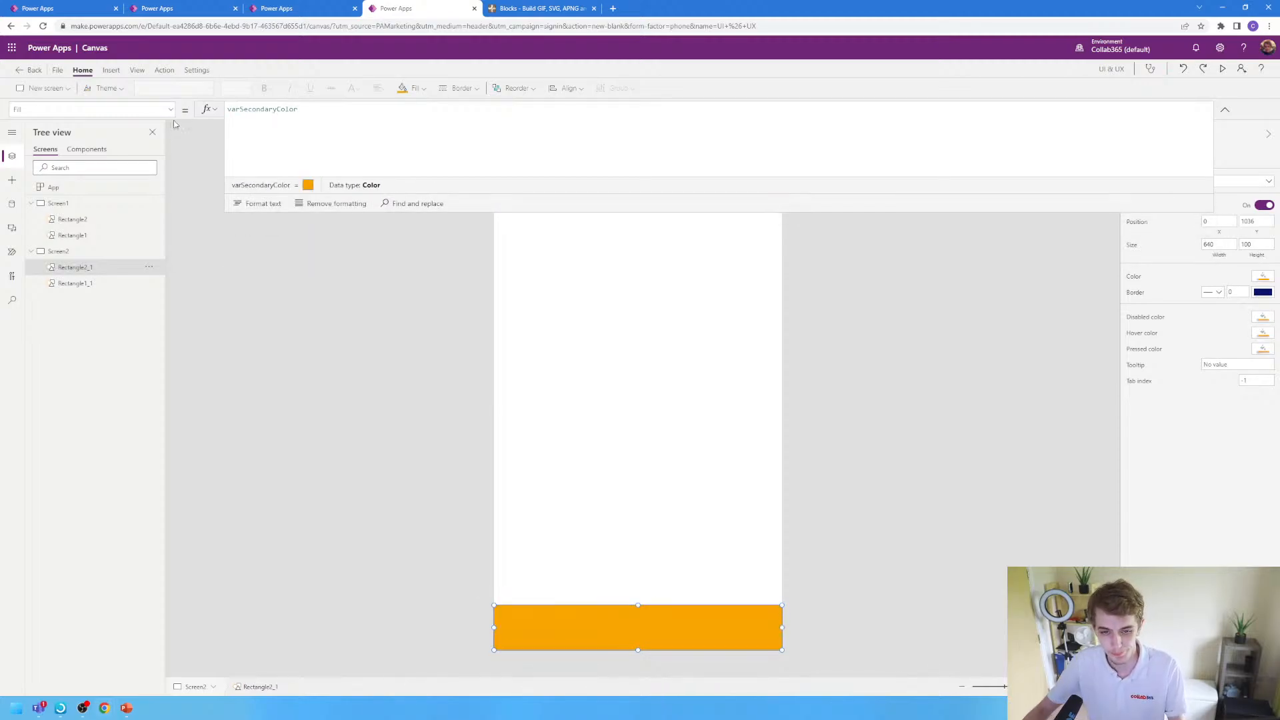
click(531, 348)
drag(848, 194, 856, 144)
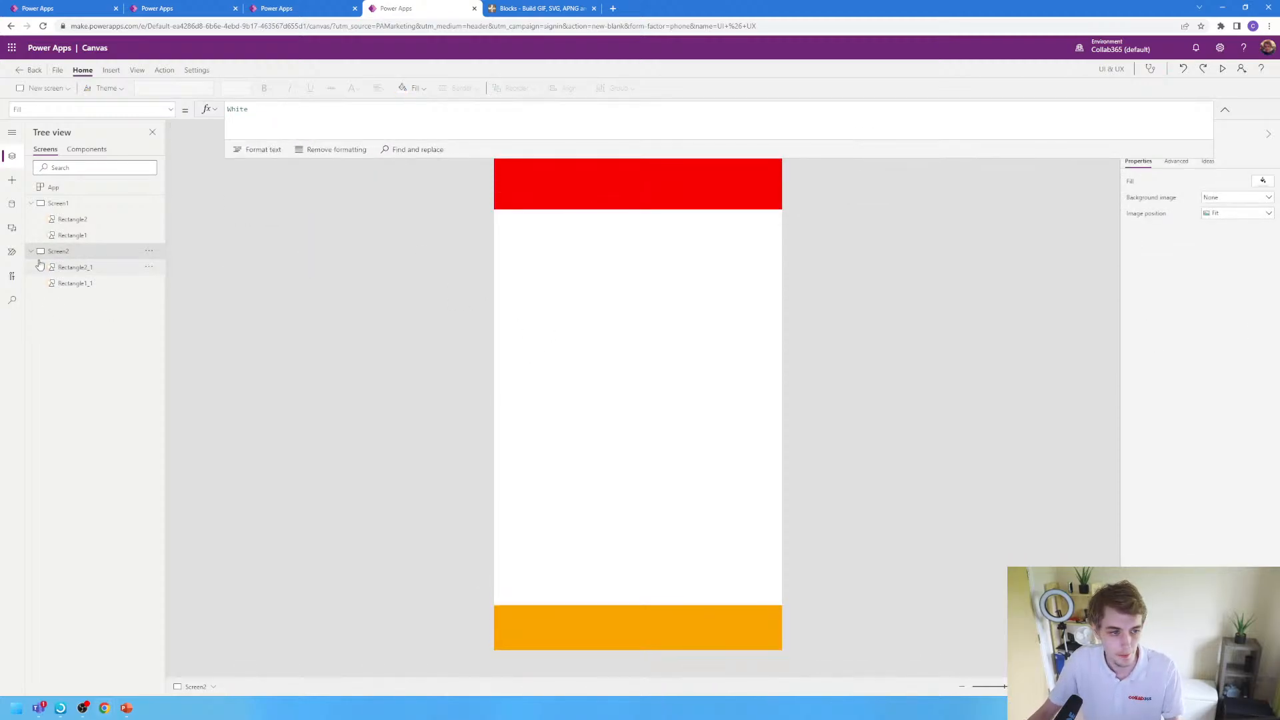
- Set the Fill of Screen1's footer rectangle to varSecondaryColor
click(70, 235)
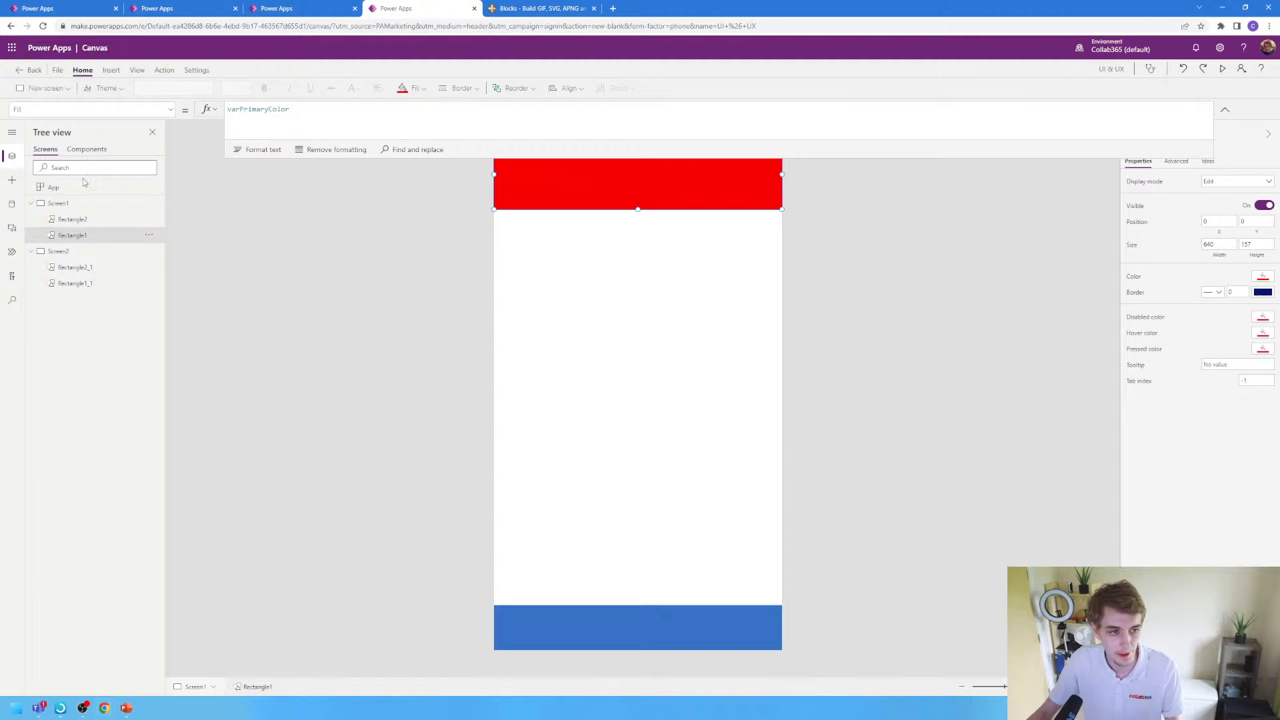
click(568, 620)
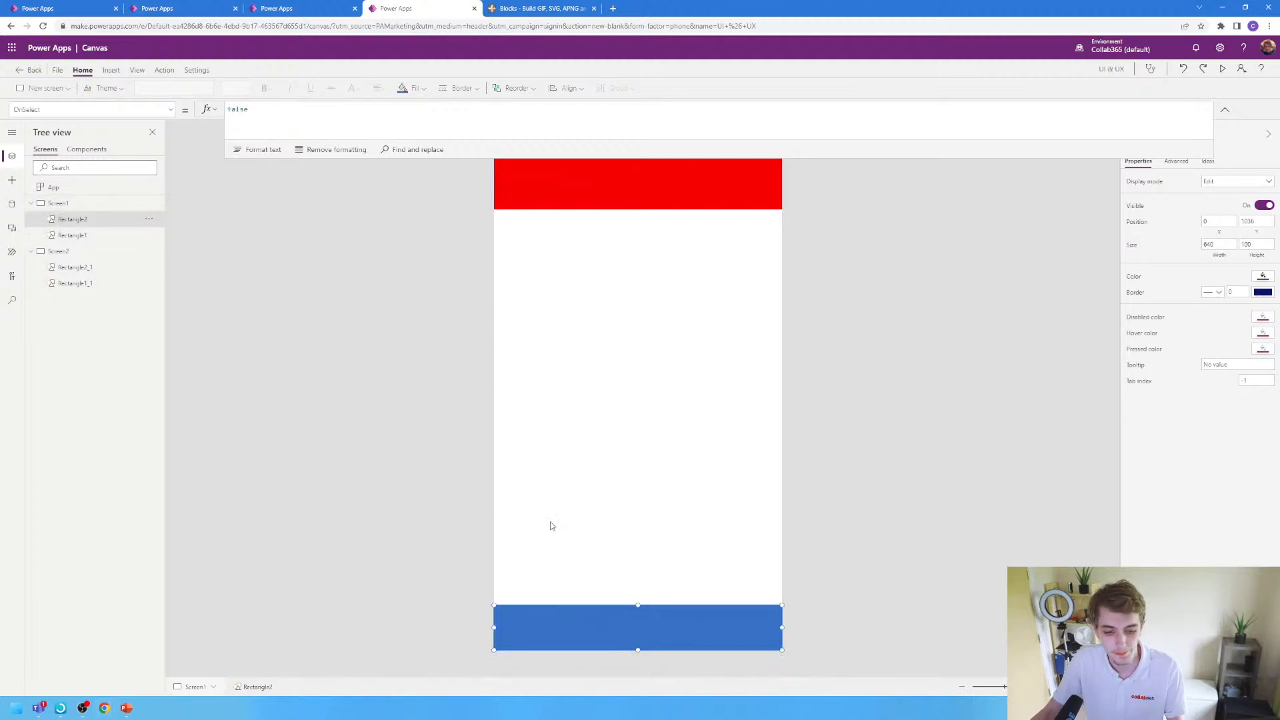
click(166, 109)
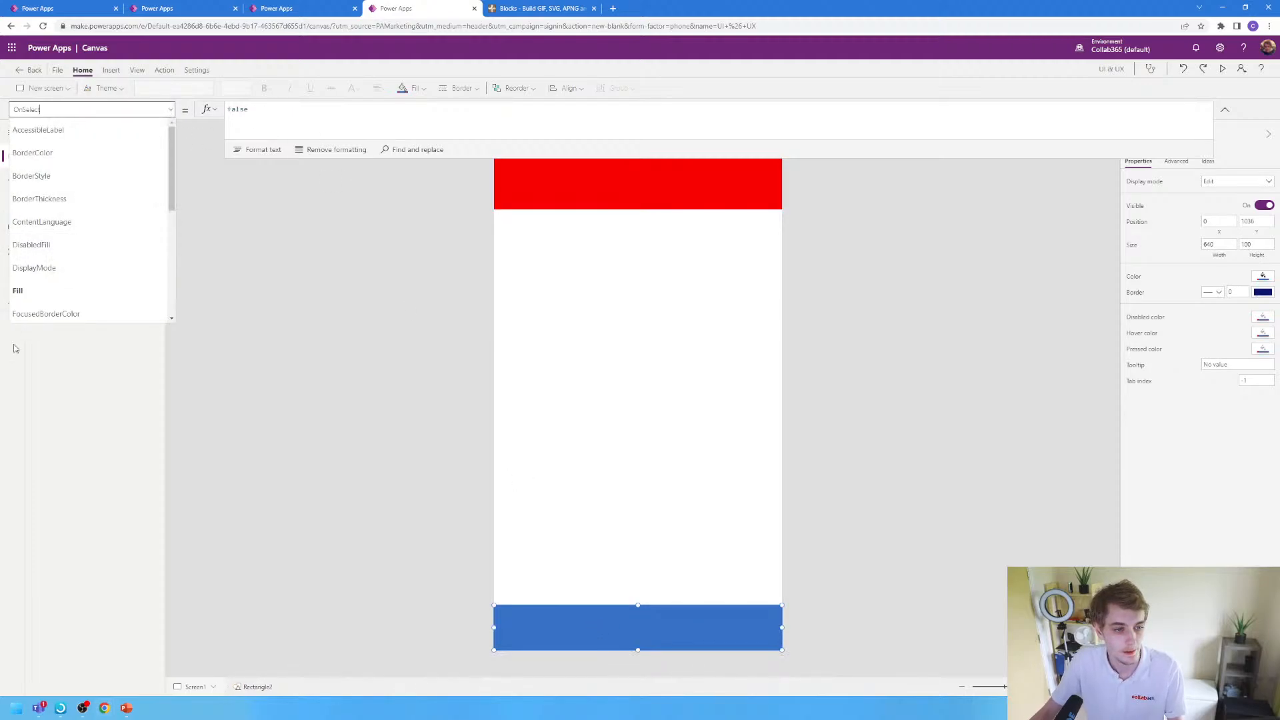
click(46, 292)
key(Tab)
text(varS)
key(Tab)
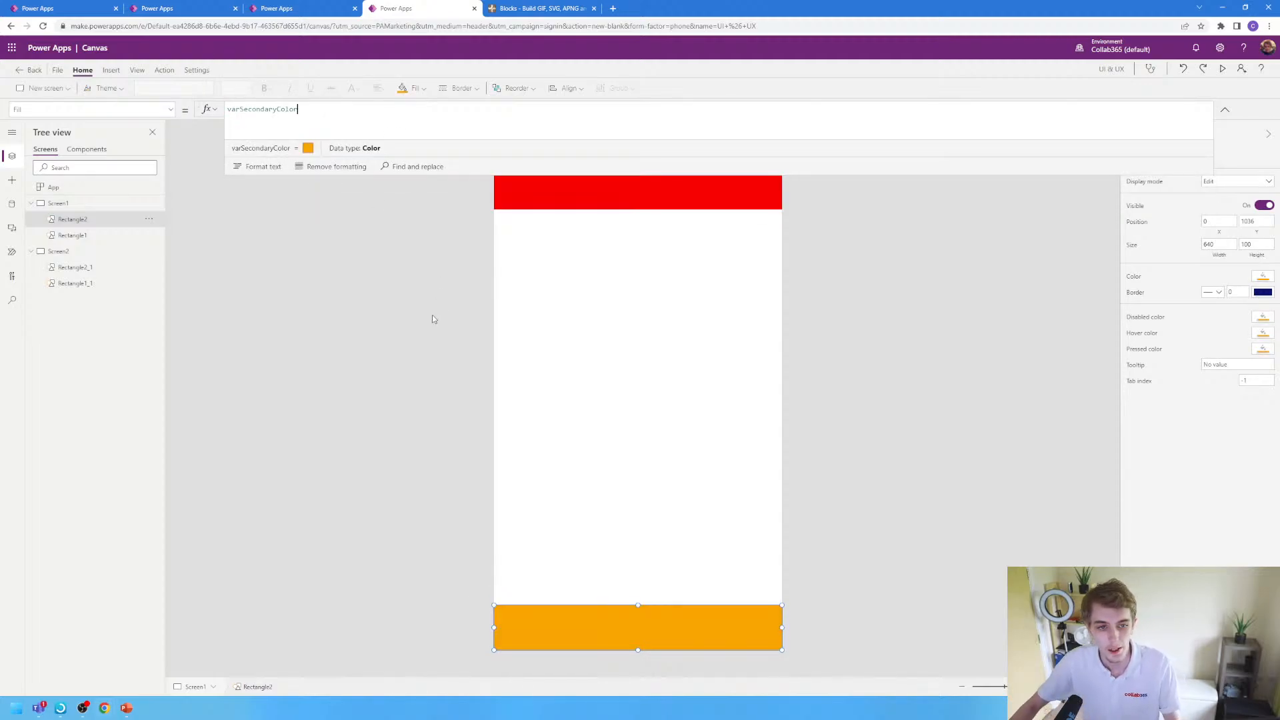
click(433, 318)
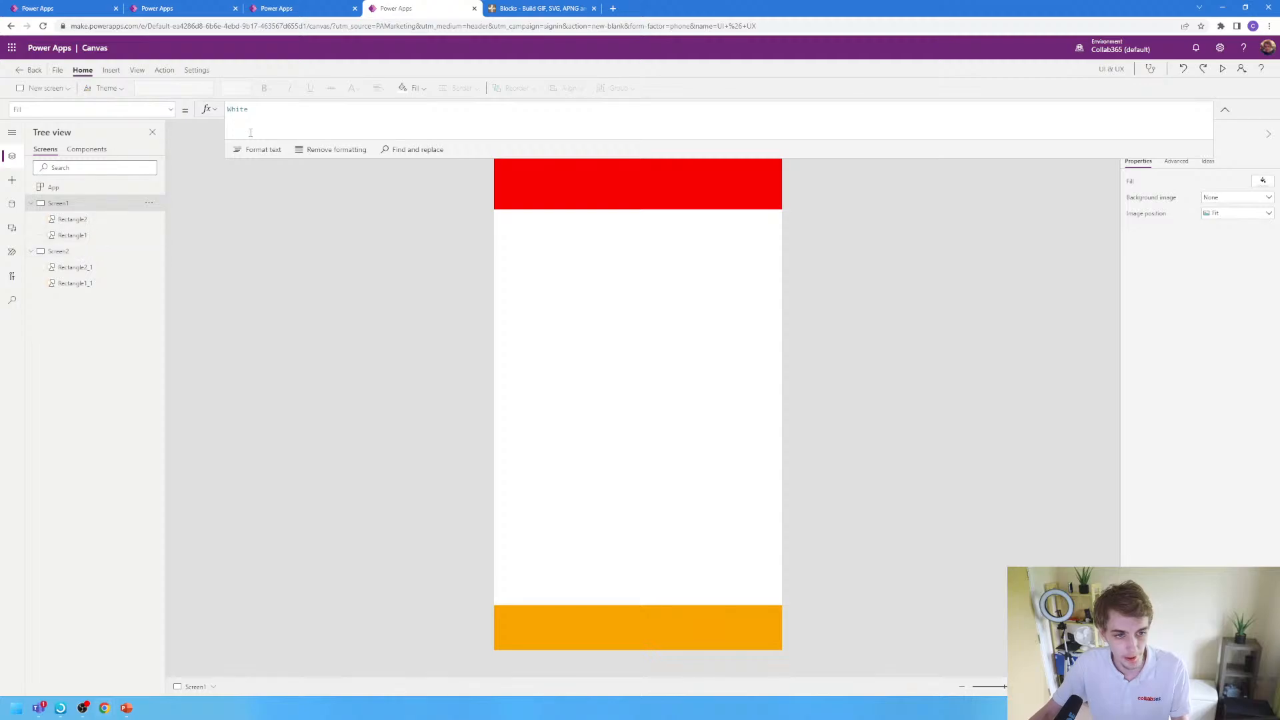
- Compare the UI & UX app's OnStart color variables with the Holiday Booking app's OnStart formula and header
click(60, 187)
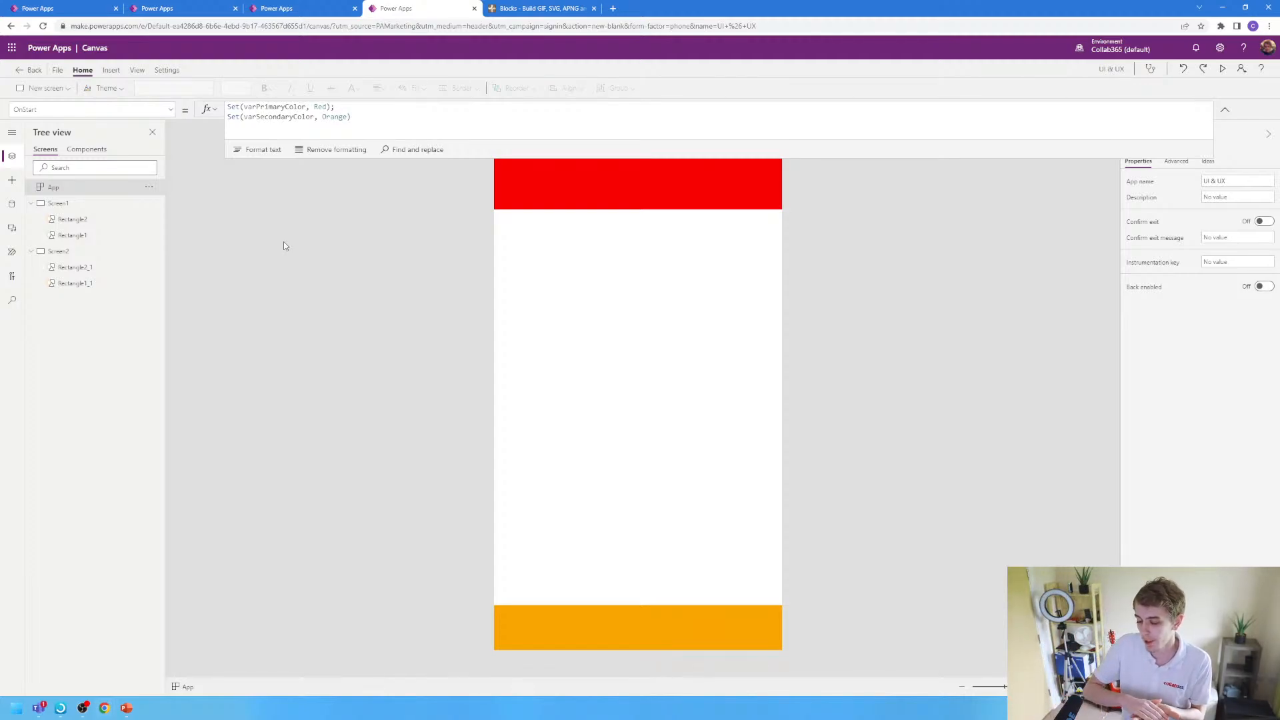
click(60, 8)
click(1225, 109)
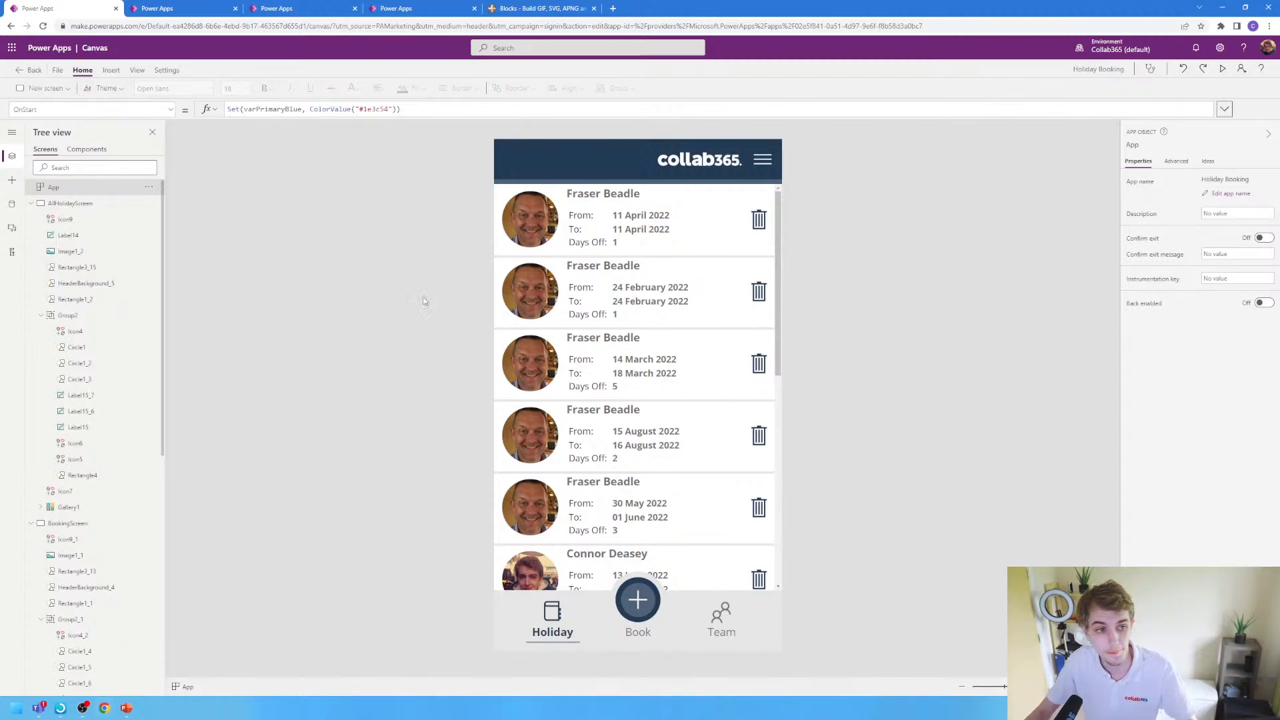
click(437, 8)
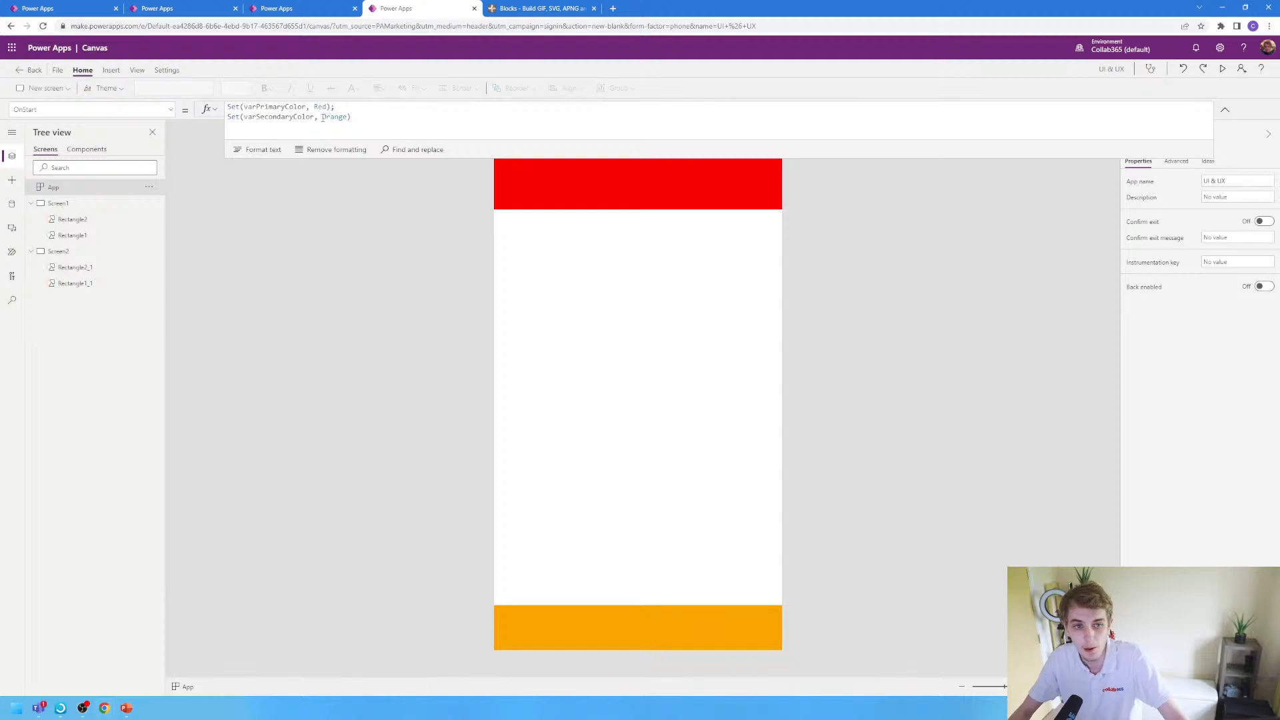
- Replace Orange with varPrimaryColor as the value of varSecondaryColor in OnStart and run OnStart
double_click(326, 117)
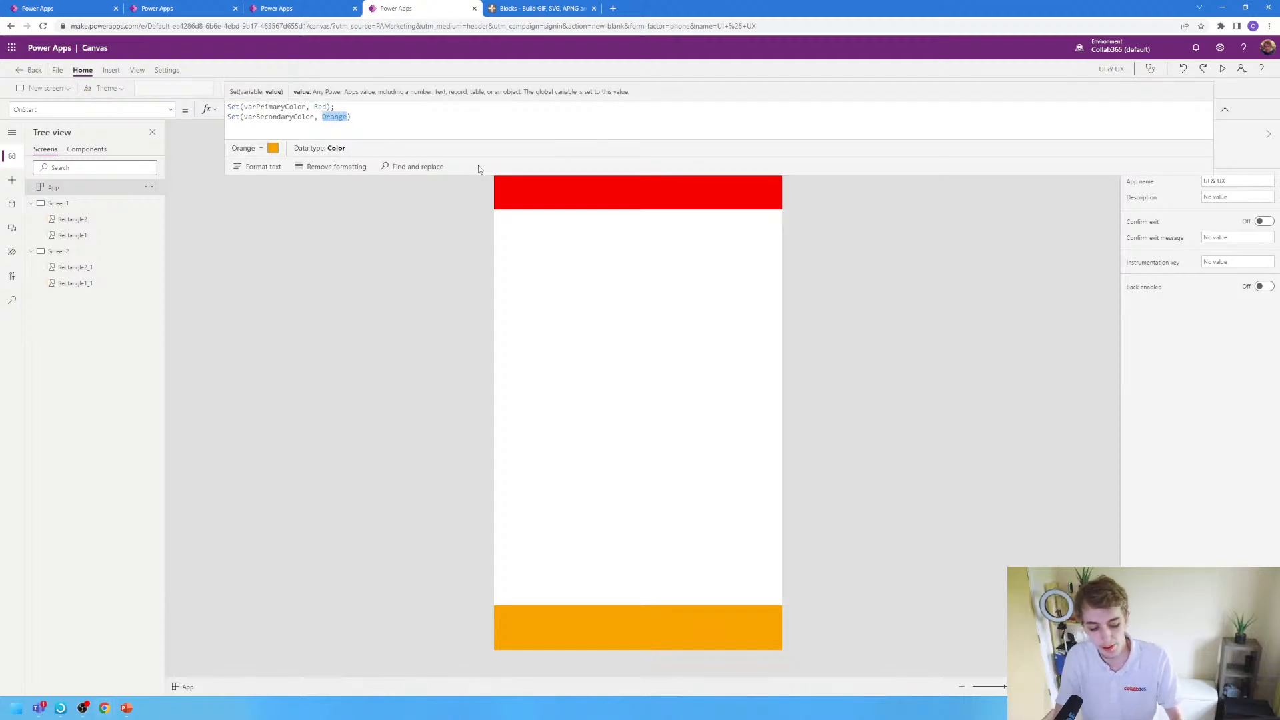
text(VarP()
key(Tab)
key(BackSpace)
key(BackSpace)
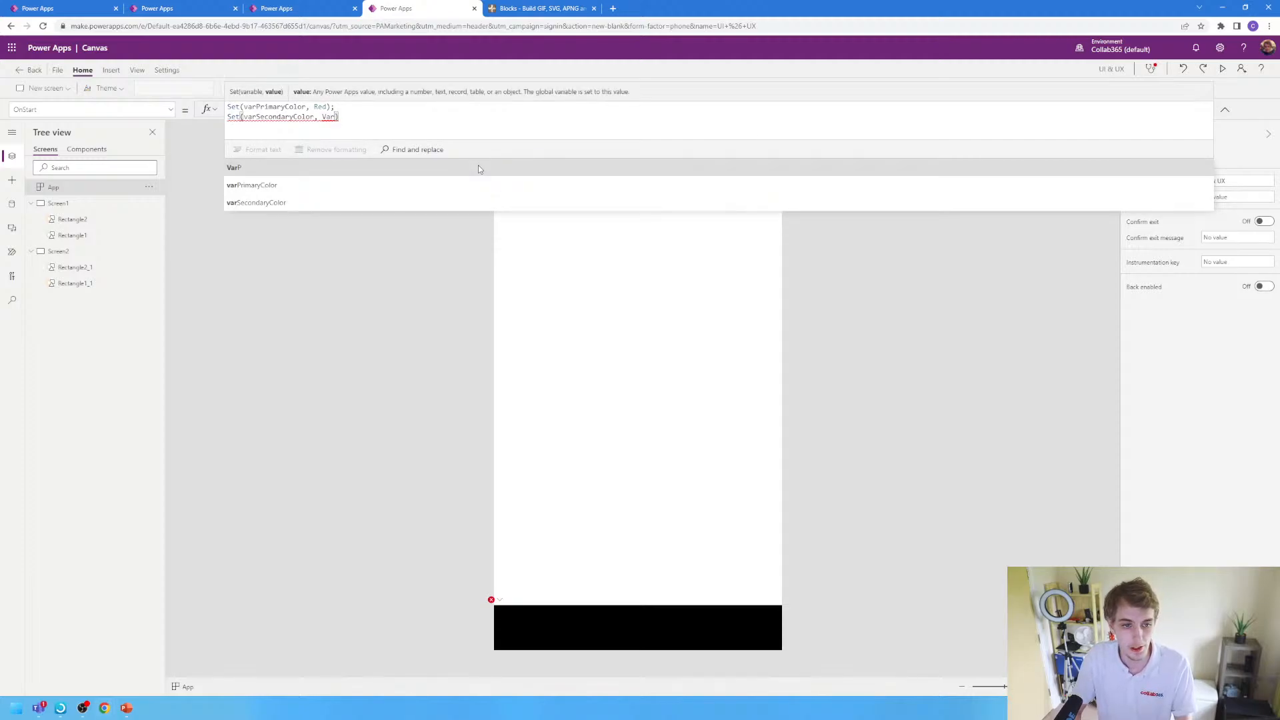
key(Tab)
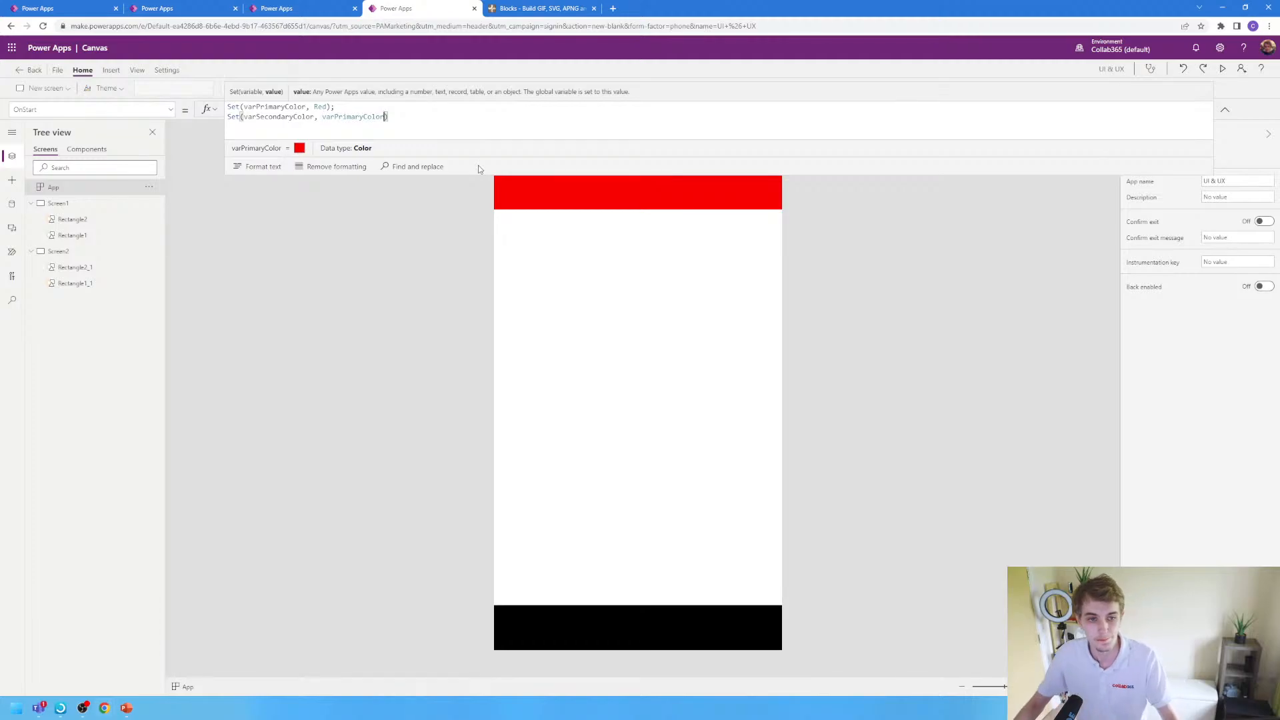
click(149, 187)
click(167, 225)
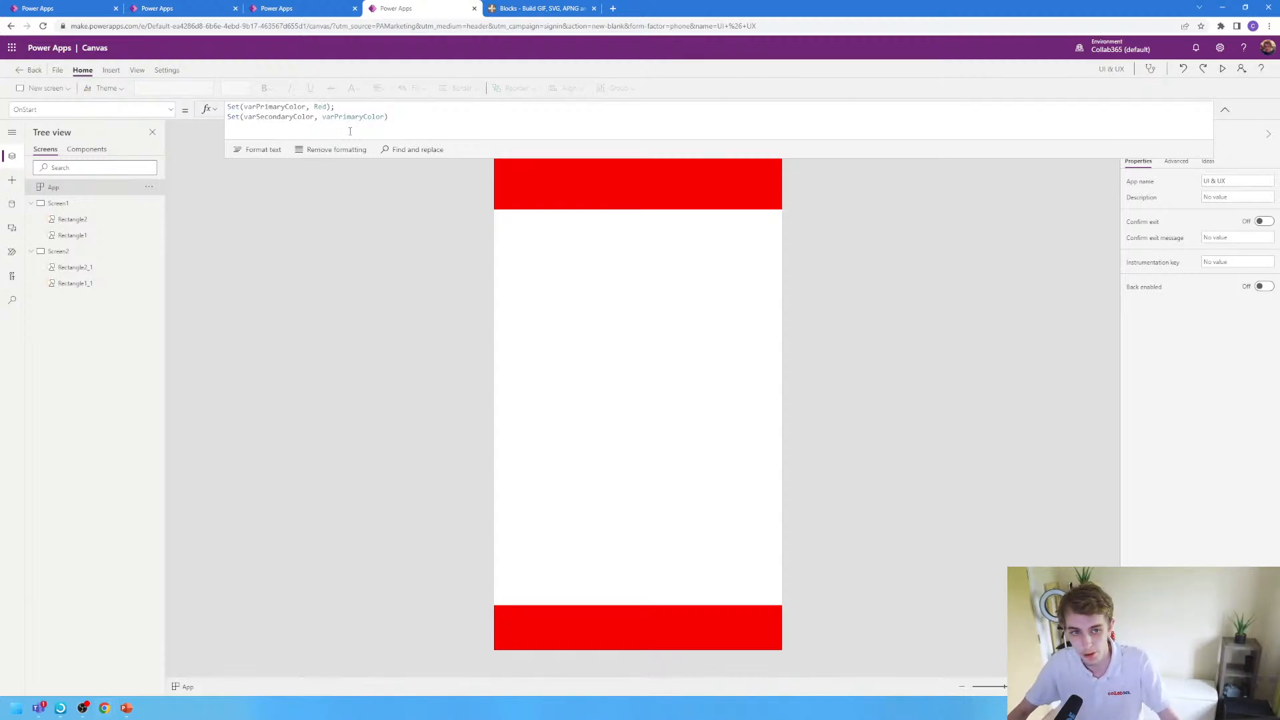
- Wrap the varSecondaryColor value in a fade function so it reads ColorFade(varPrimaryColor, 20)
click(324, 117)
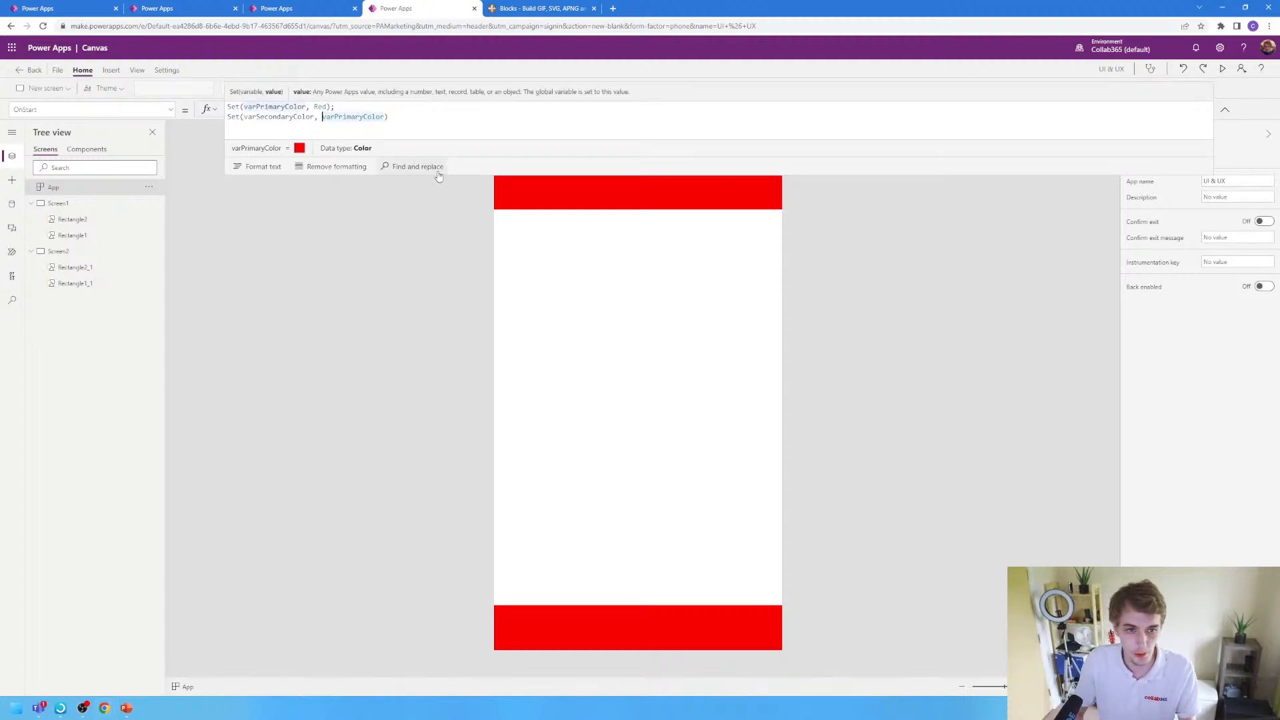
text(color)
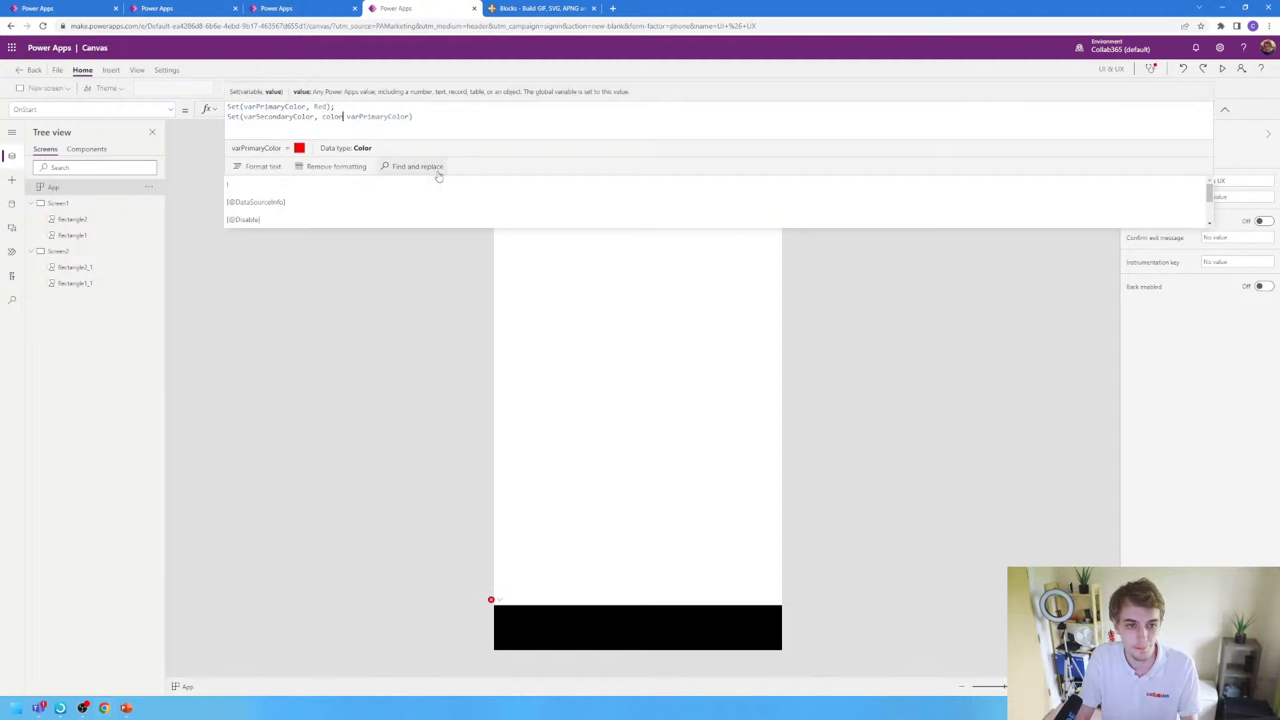
key(Down)
key(Tab)
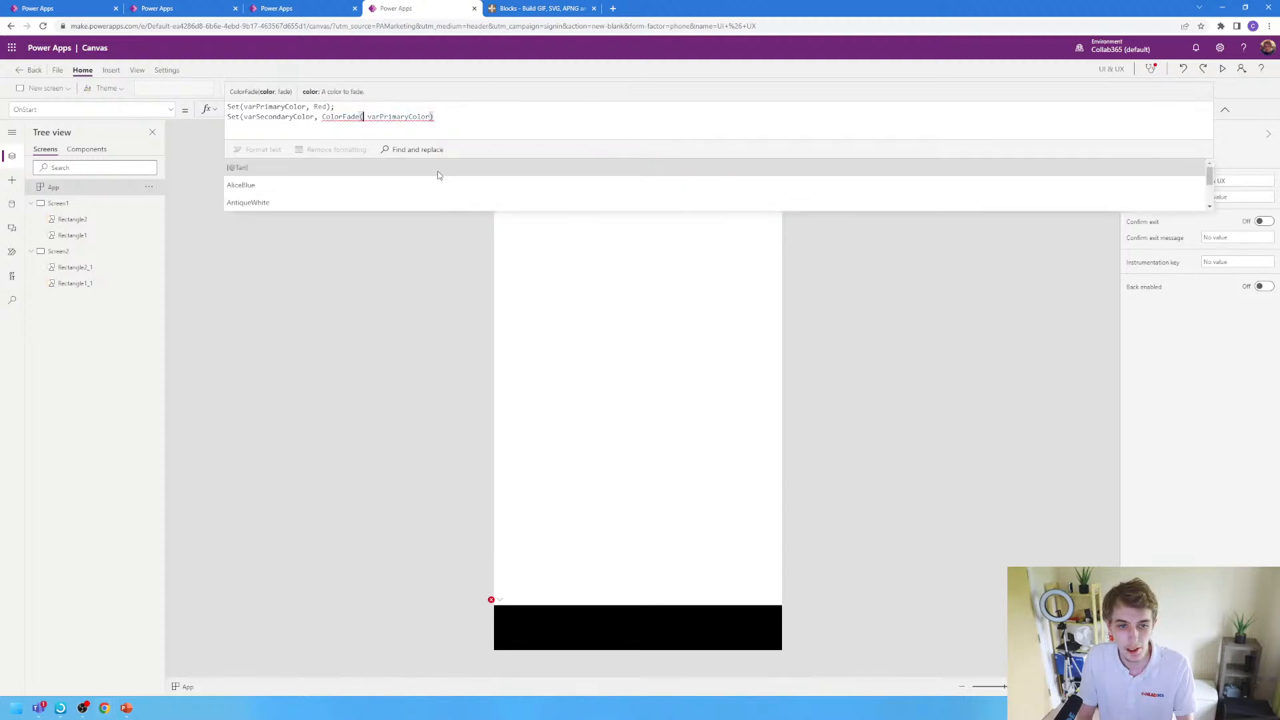
key(Delete)
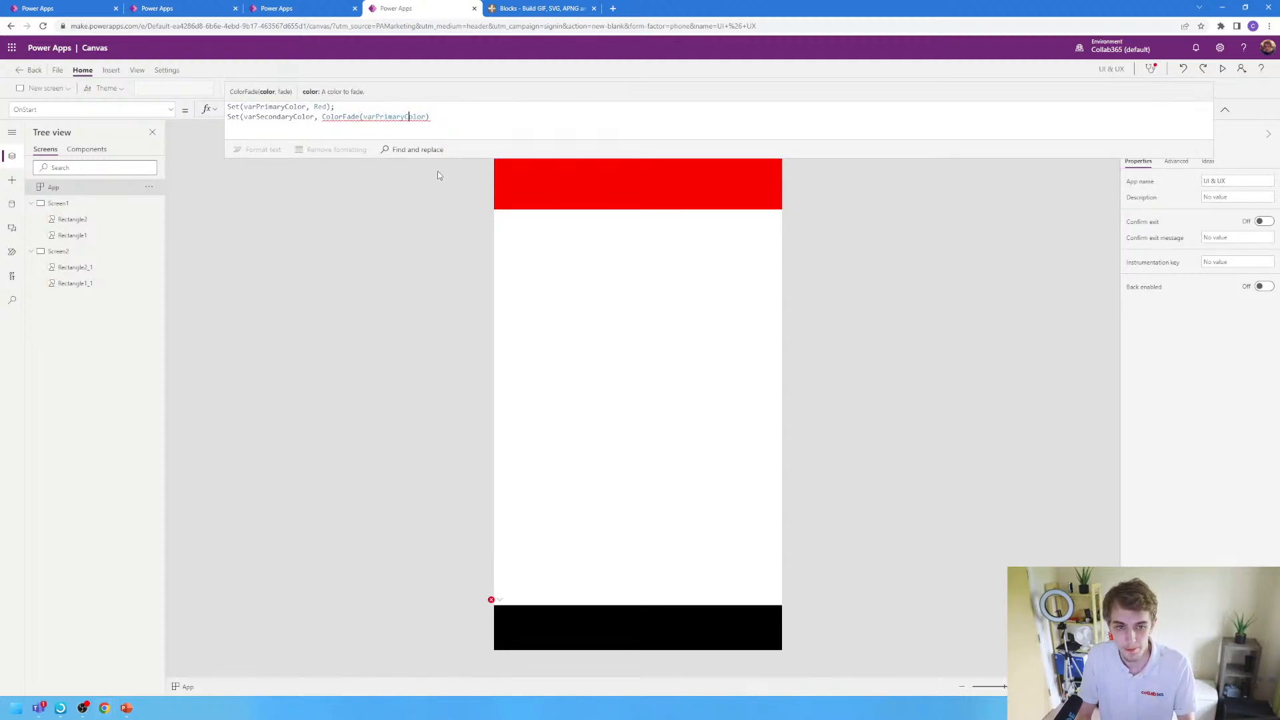
key(Right)
key(Right)
key(Right)
key(Right)
text(,)
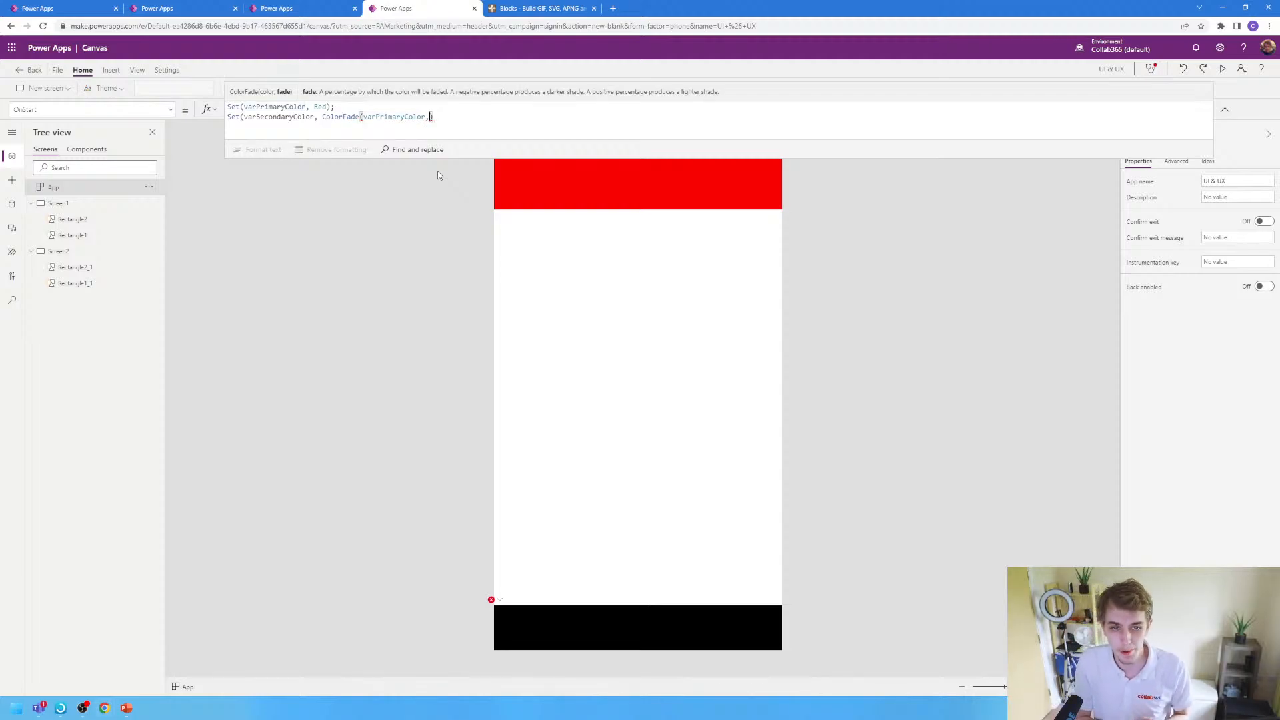
text( 20)
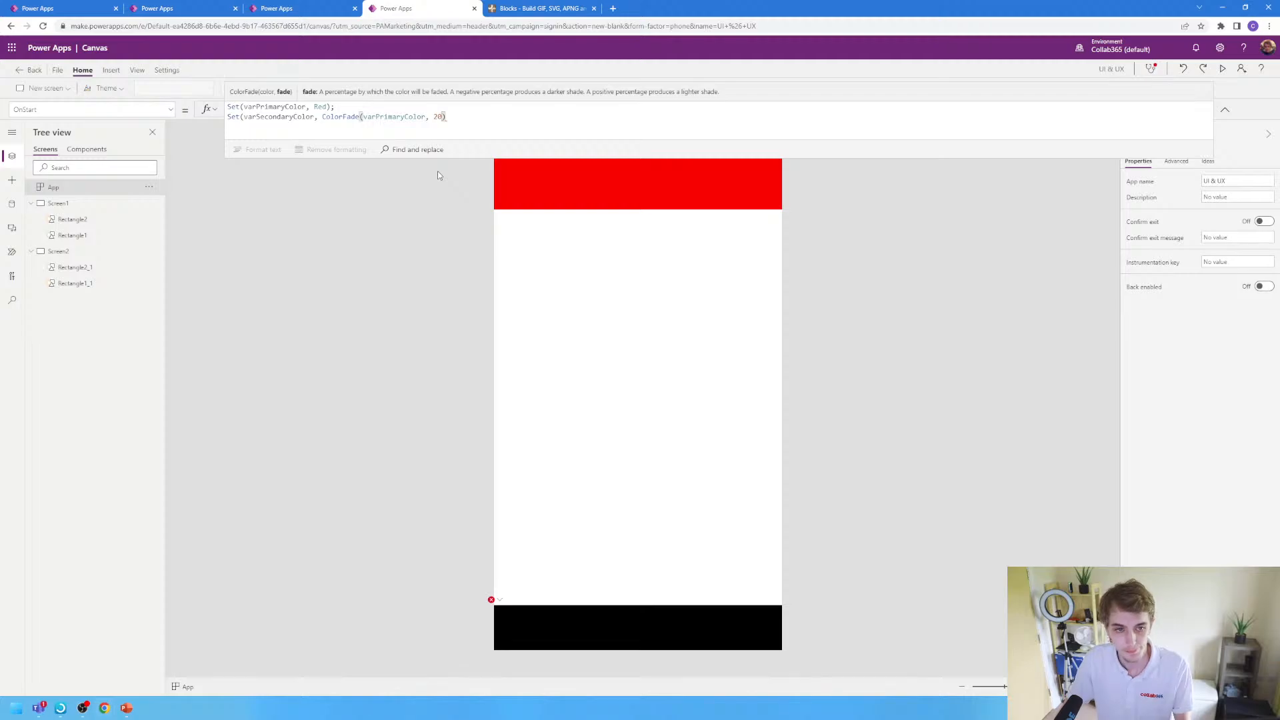
- Try to run the App object's OnStart with the ColorFade formula and return to editing its fade value
click(149, 187)
click(160, 222)
click(438, 117)
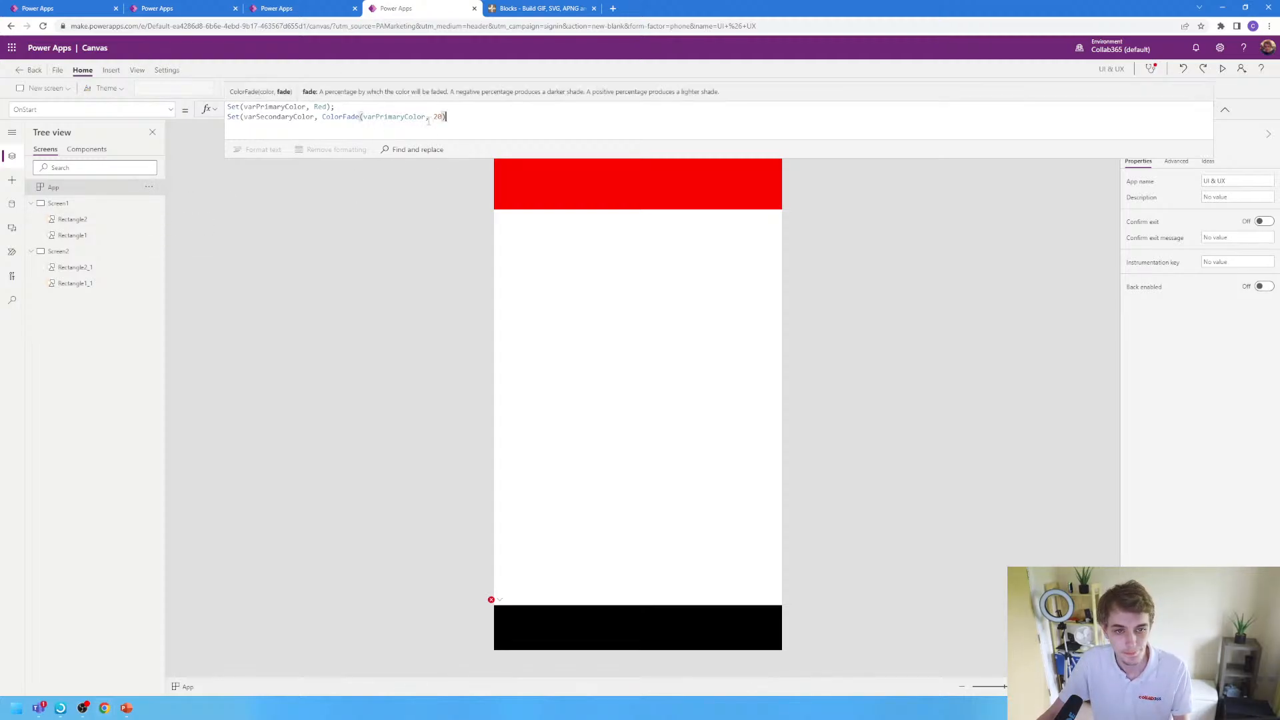
click(444, 117)
- Inspect the Fill formula of the thin strip under the header in the Holiday Booking app
click(37, 8)
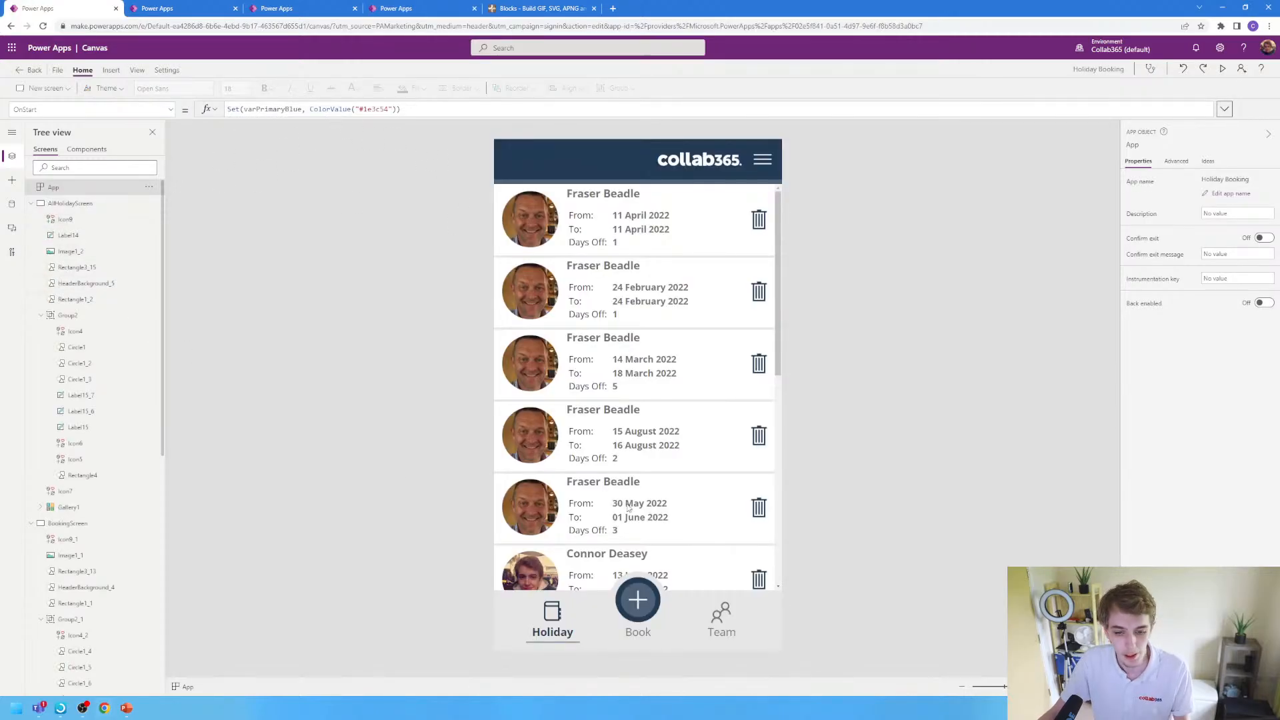
click(579, 181)
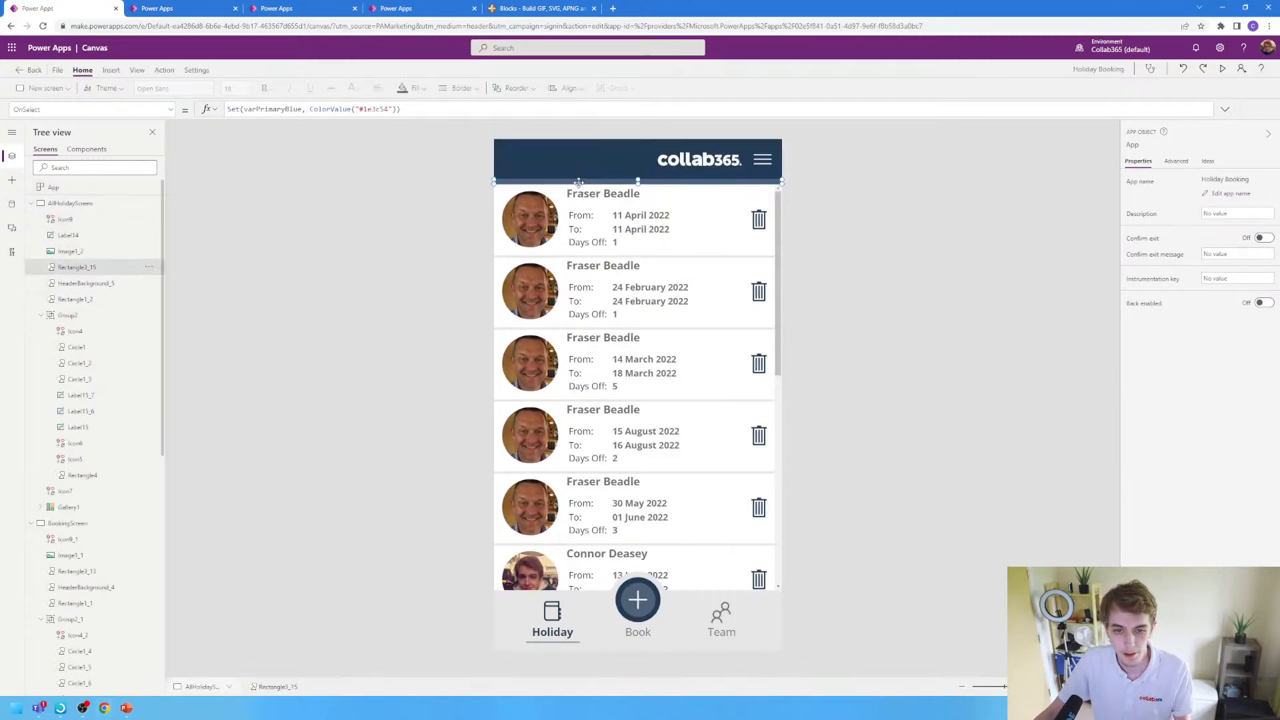
click(170, 112)
scroll(40, 214, up, 5)
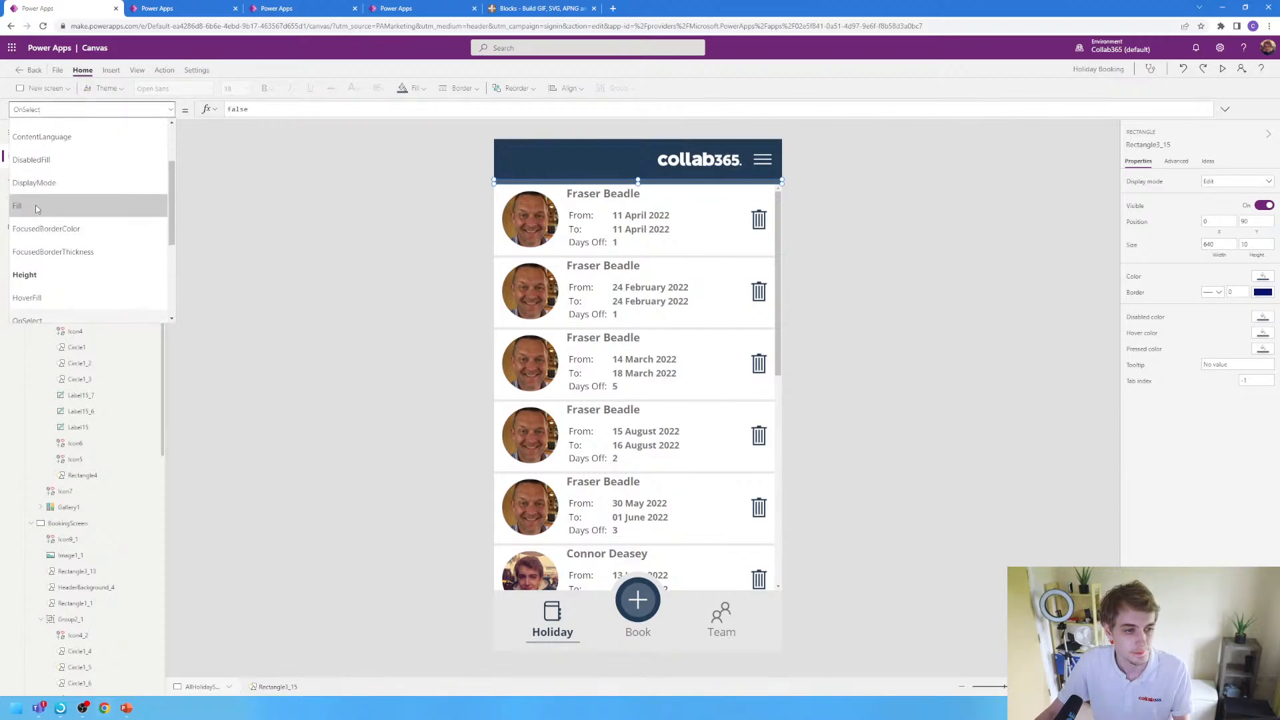
click(37, 207)
click(357, 209)
- In the UI & UX app, complete the secondary color formula as ColorFade(varPrimaryColor, 20%) with its missing closing parenthesis and run OnStart
click(392, 8)
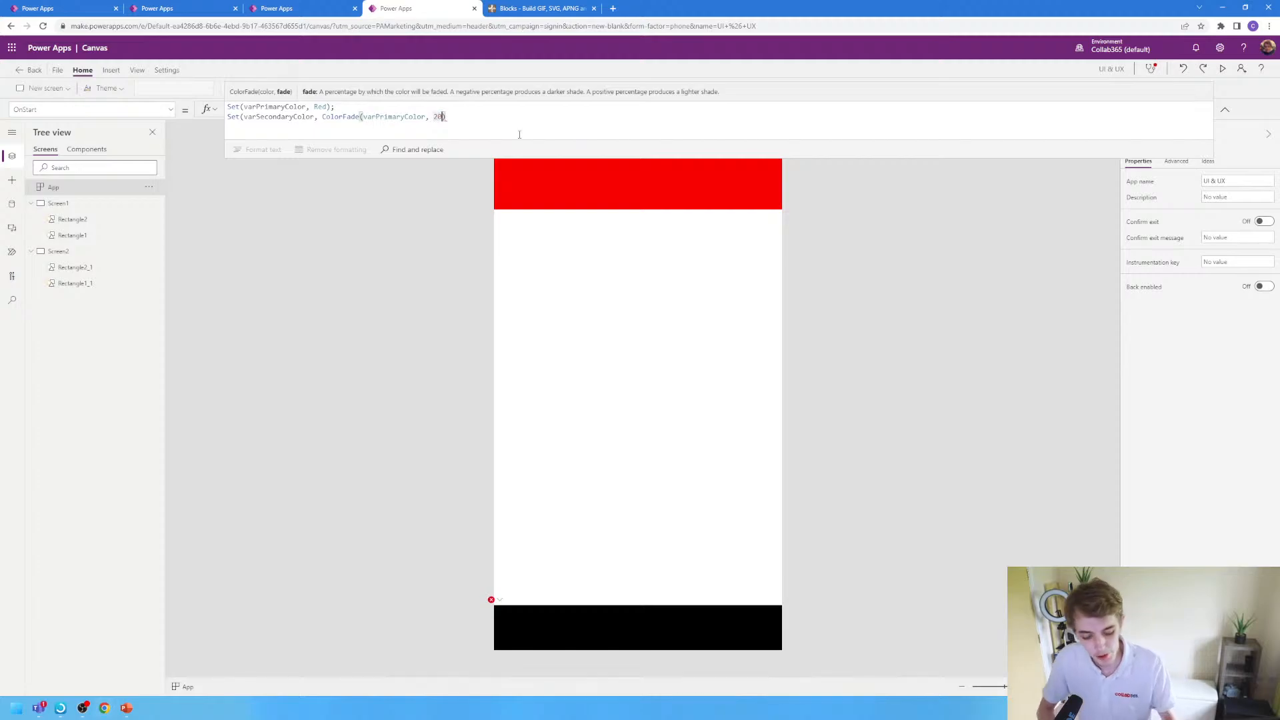
text(%)
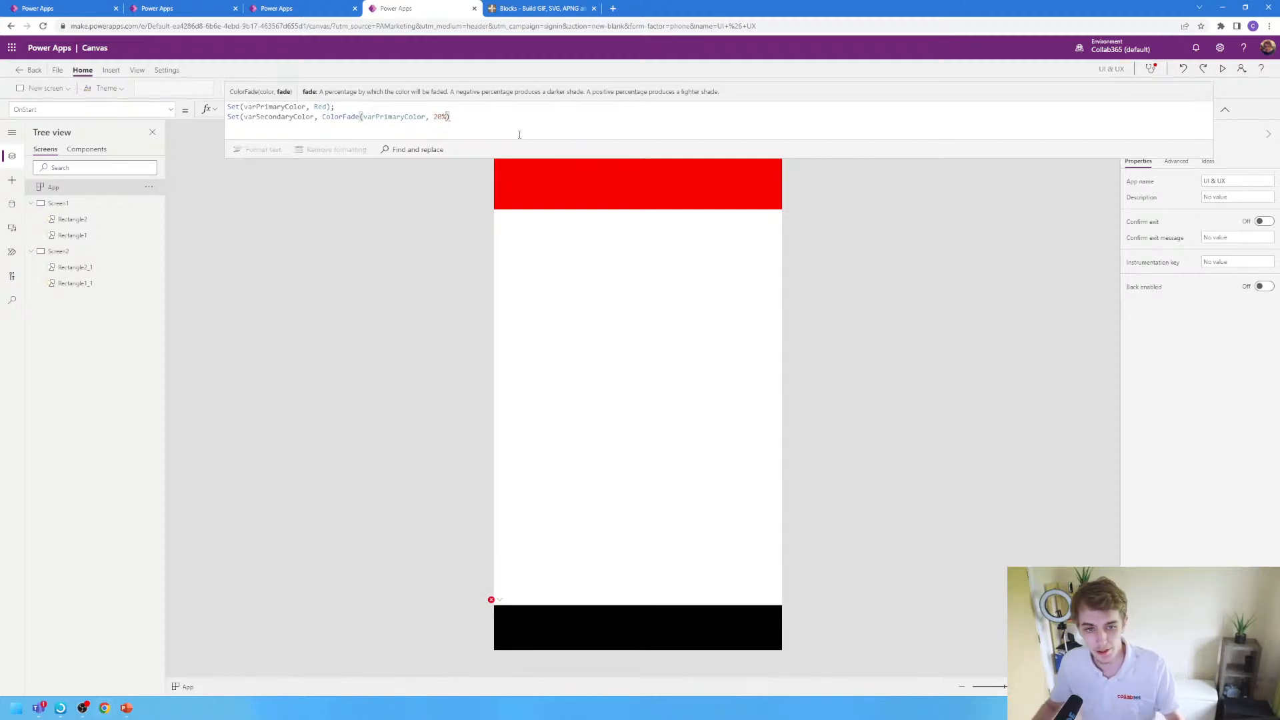
click(150, 188)
click(164, 227)
click(456, 117)
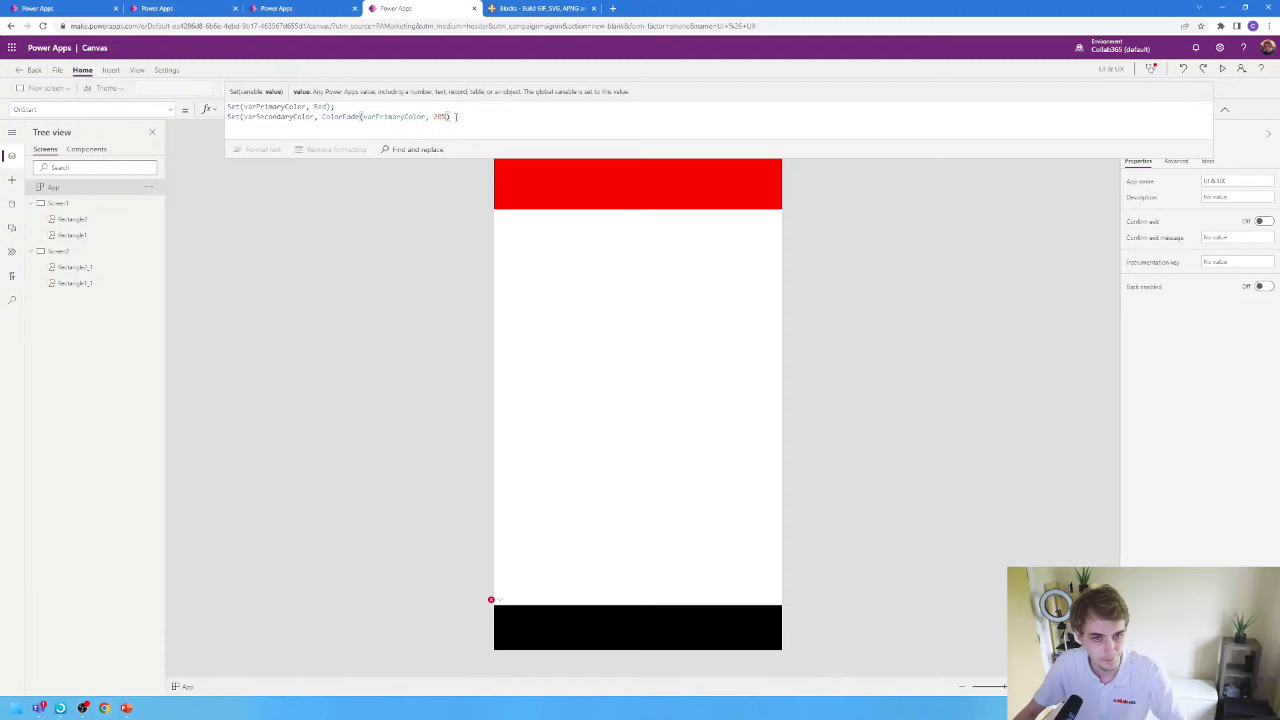
text())
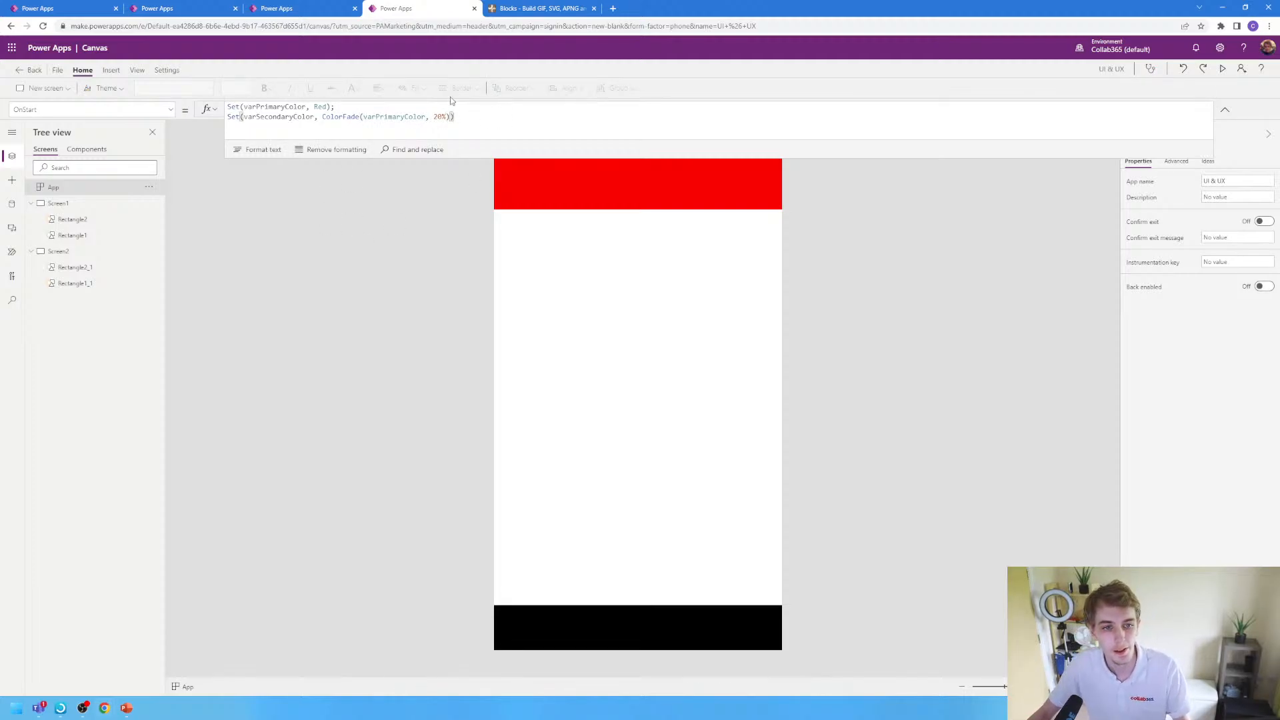
click(149, 188)
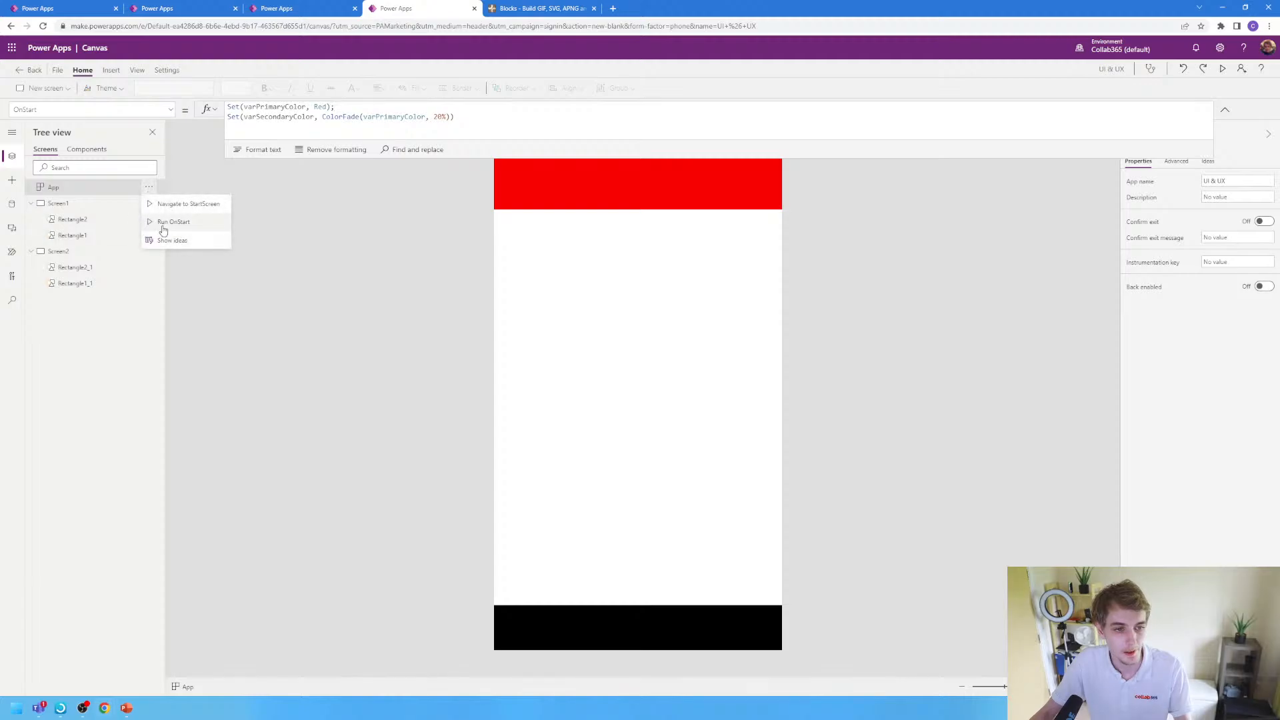
click(161, 224)
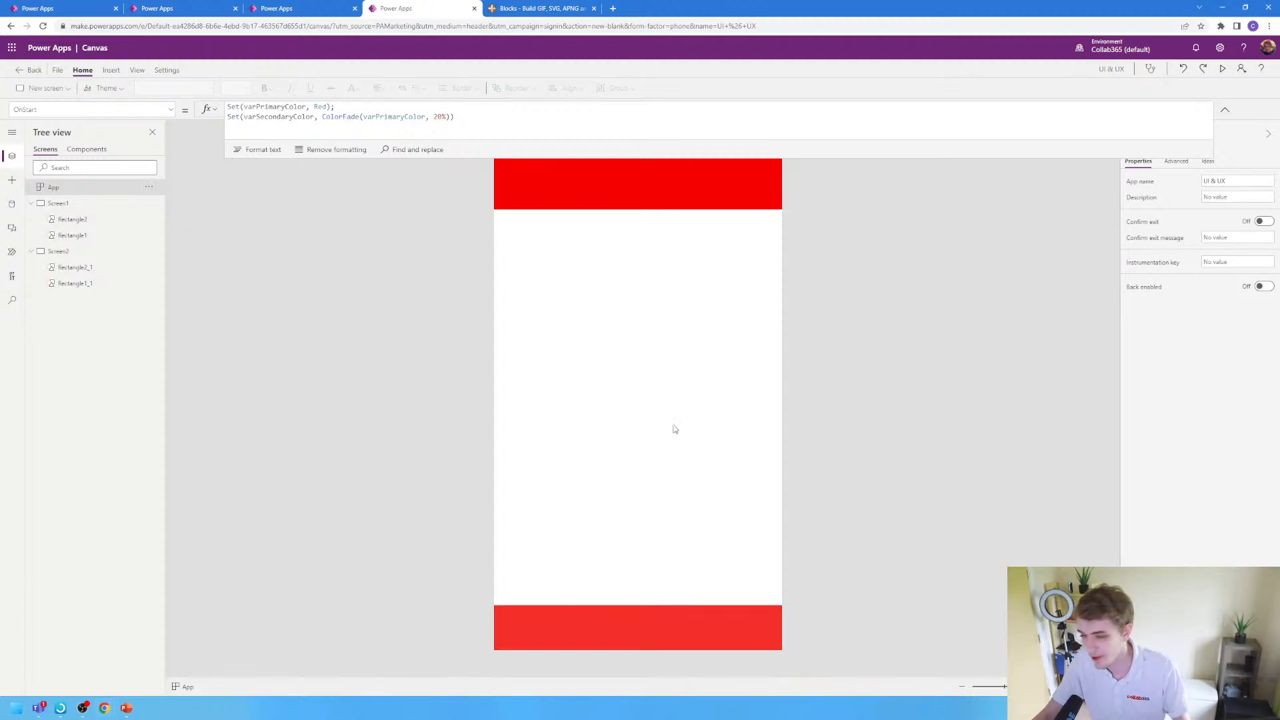
- Set the ColorFade percentage of varSecondaryColor to 70% and run OnStart again
click(439, 118)
key(BackSpace)
text(7)
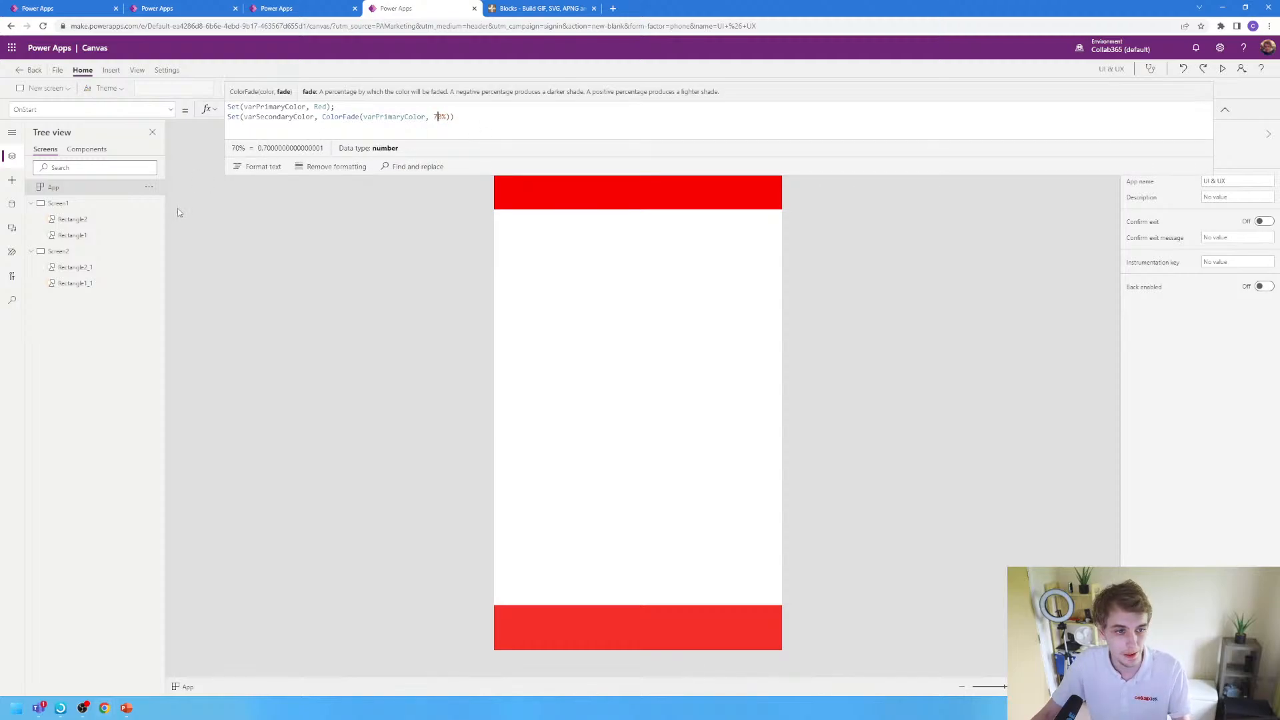
click(148, 189)
click(173, 220)
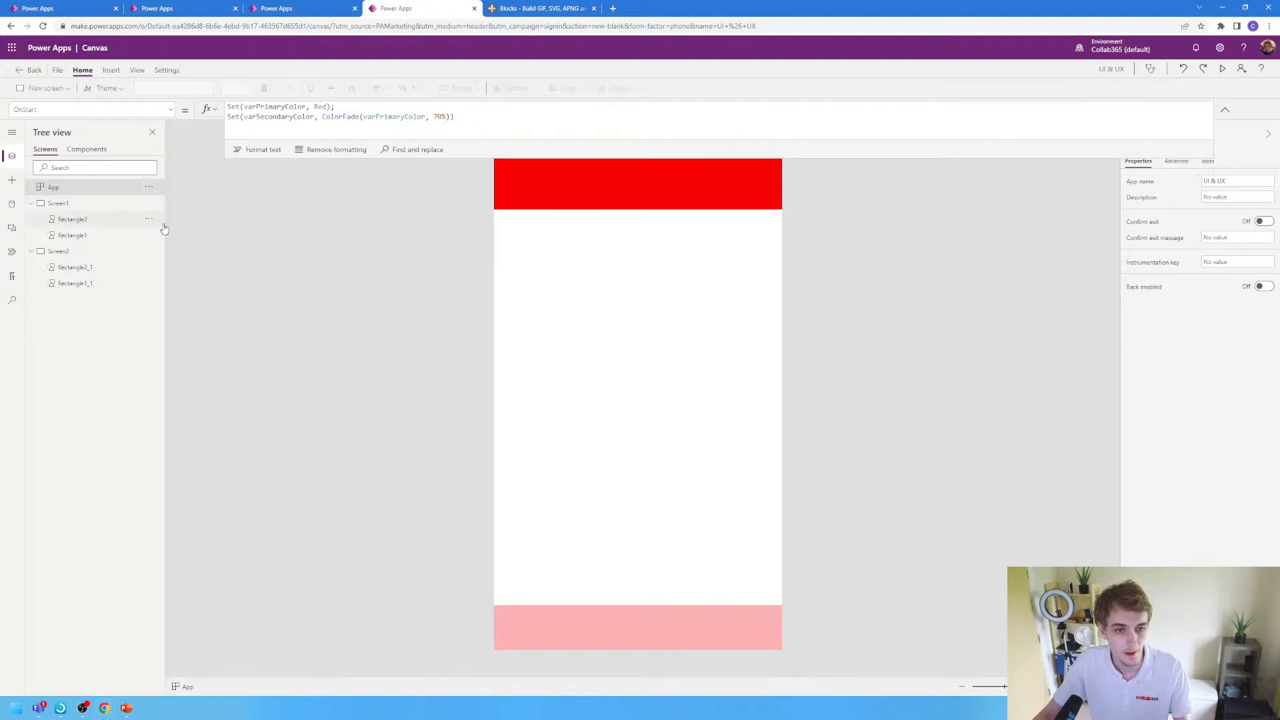
click(511, 425)
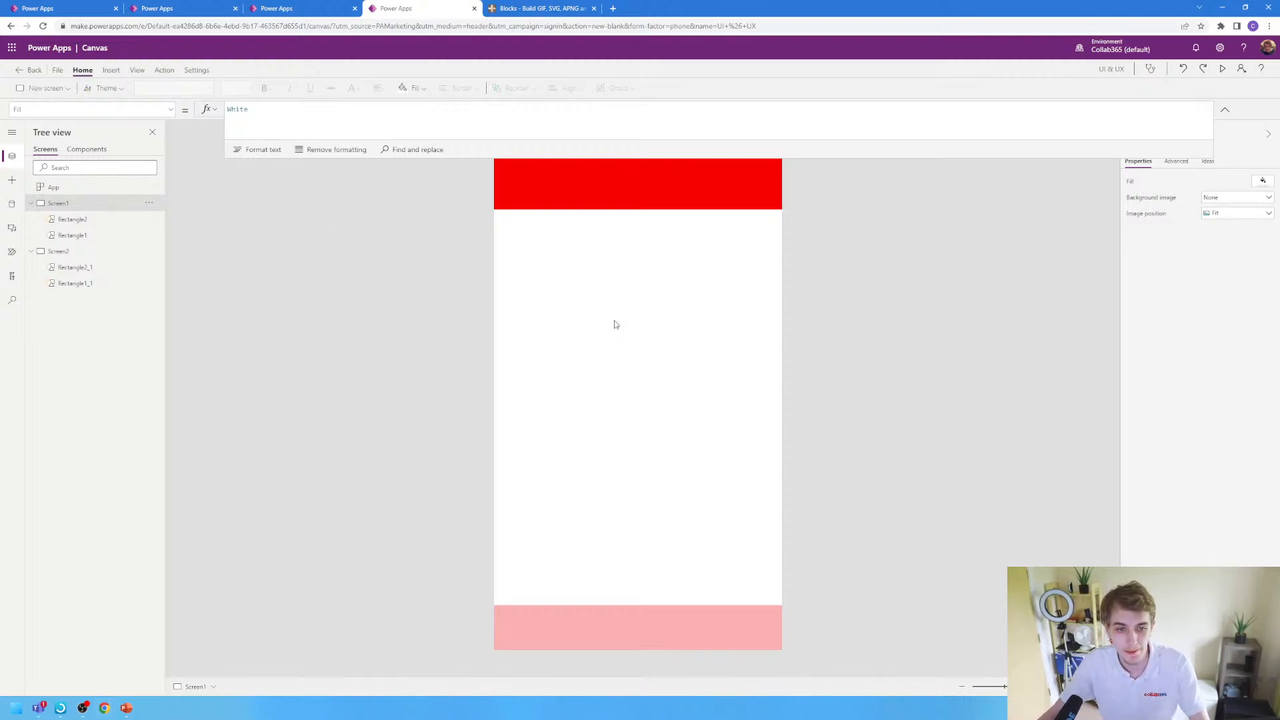
- Review the OnStart formula that sets varPrimaryBlue in the Holiday Booking app
click(49, 5)
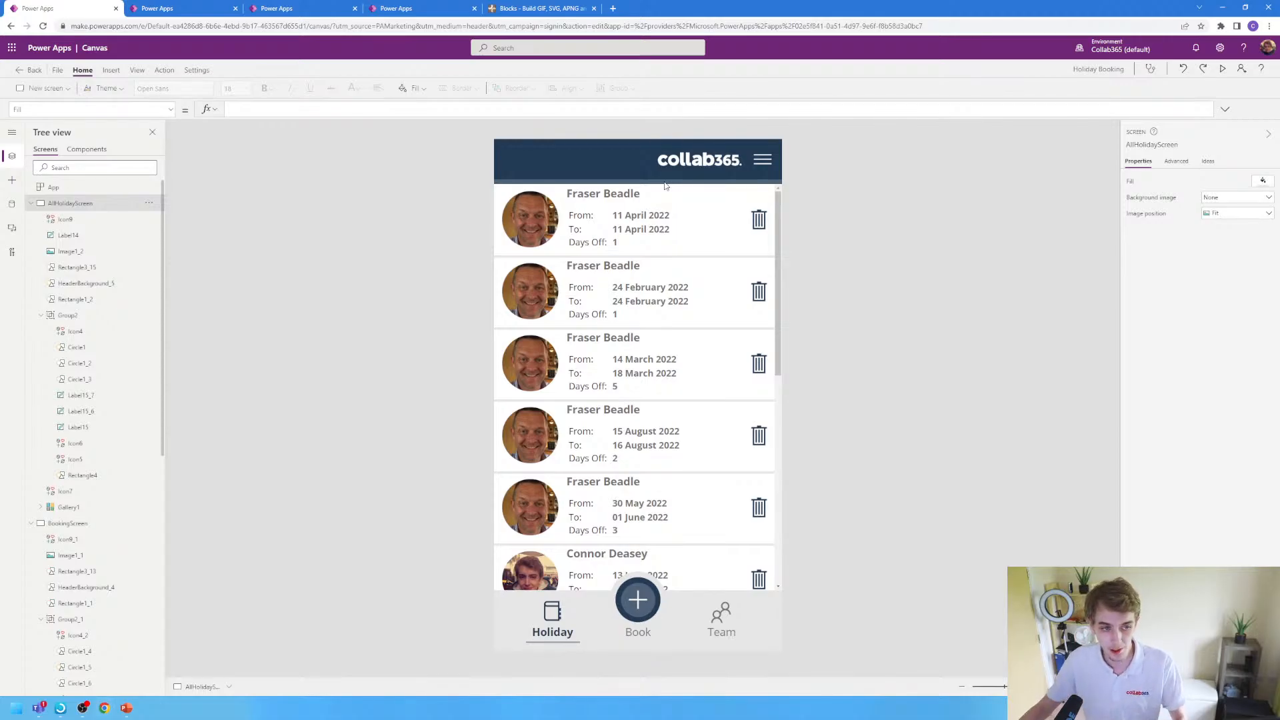
click(55, 187)
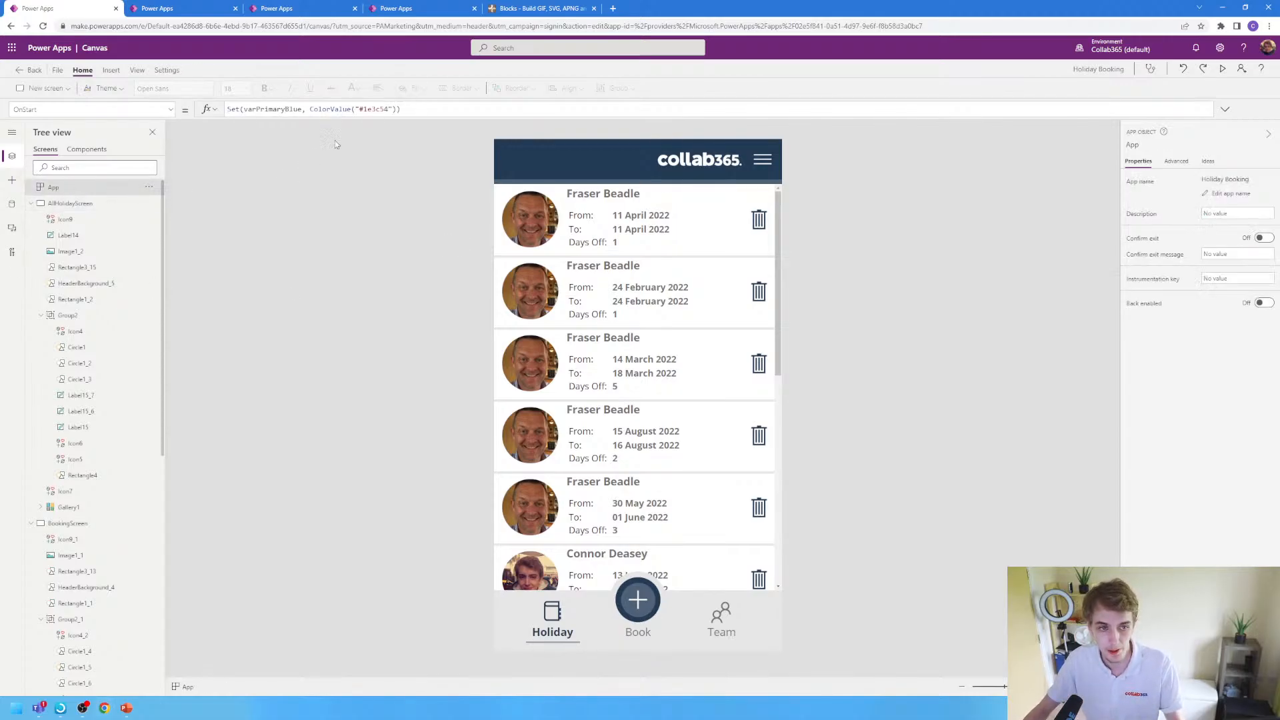
click(402, 112)
click(441, 273)
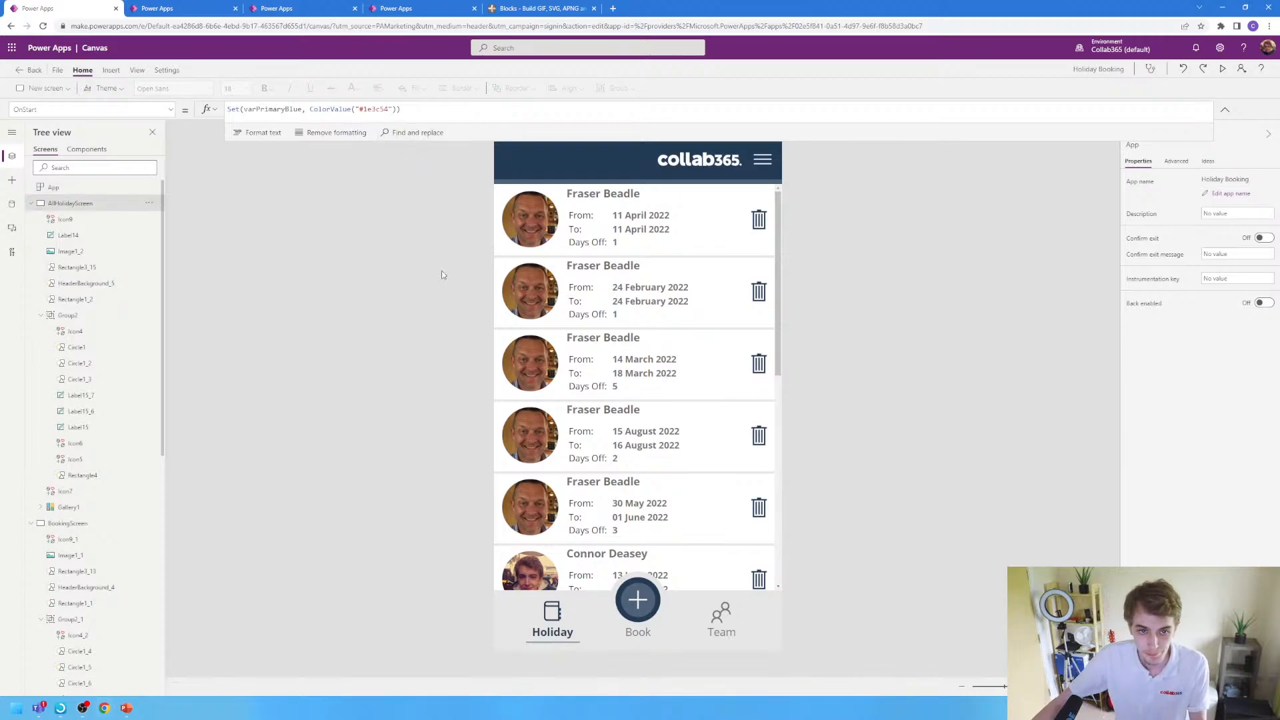
click(1225, 109)
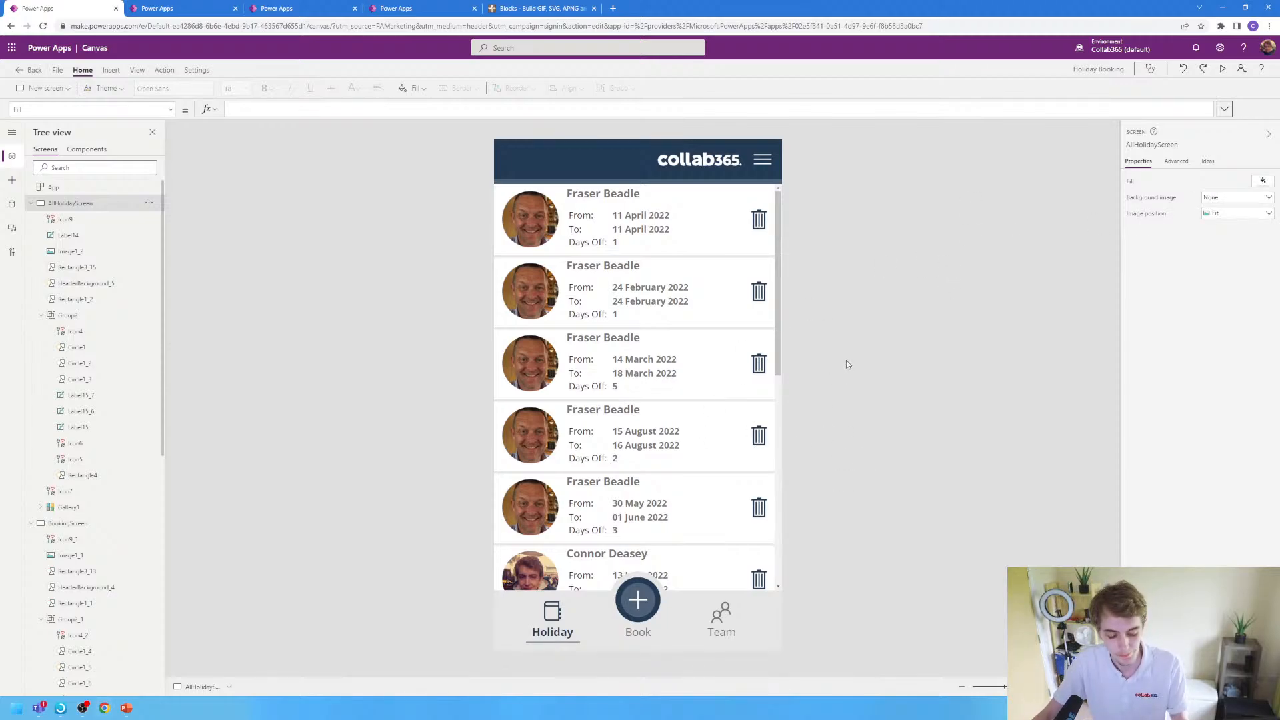
- Go to the Holiday Booking settings screen and examine the OnCheck formula of the Color Scheme toggle
alt+click(764, 165)
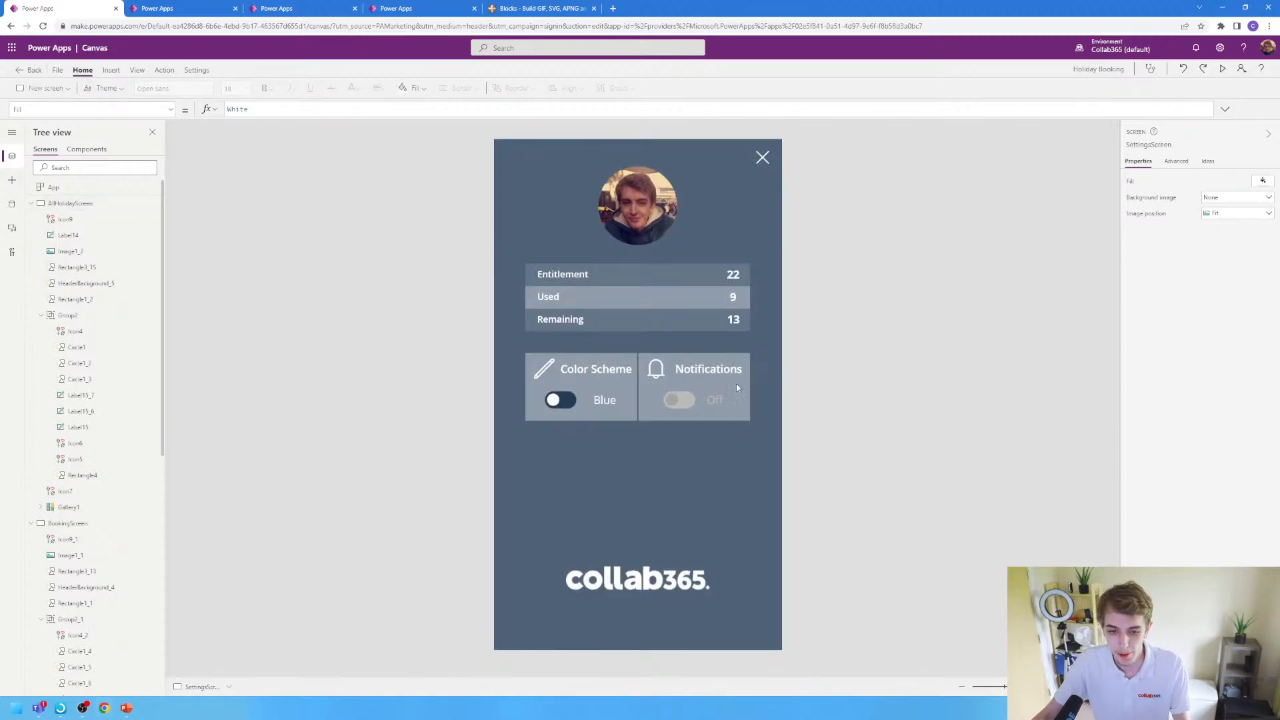
click(569, 411)
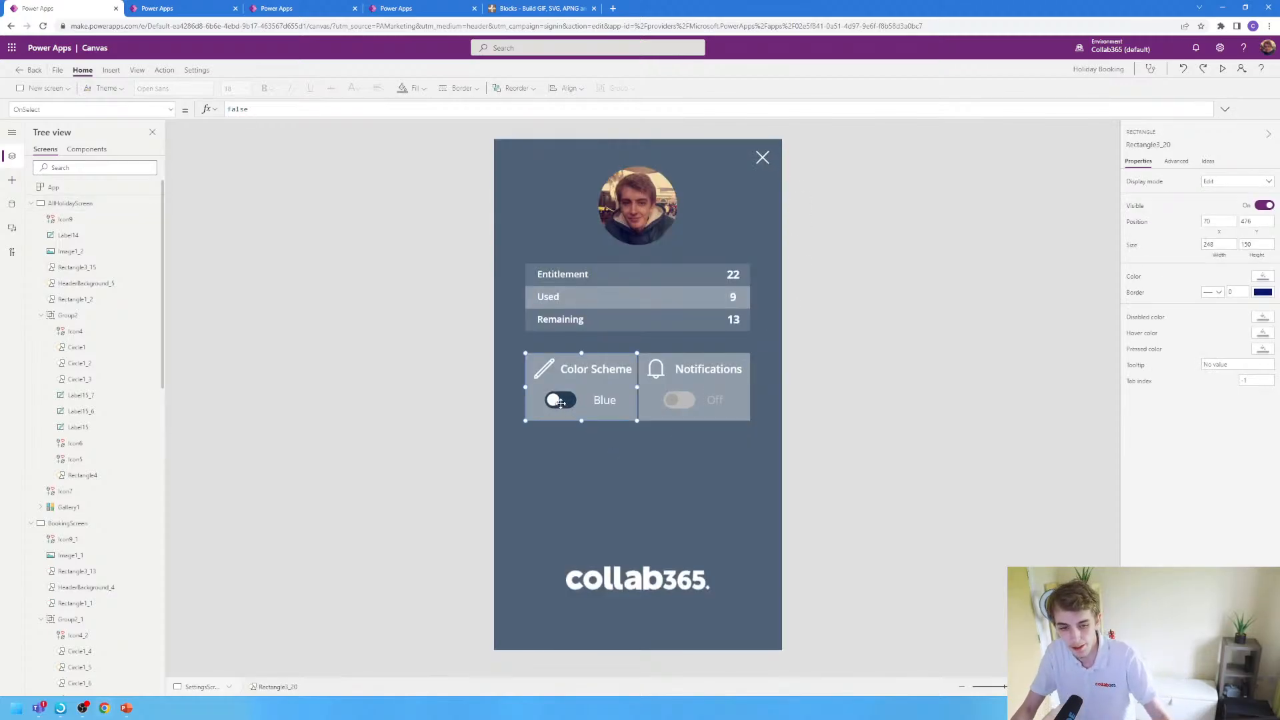
click(575, 509)
click(559, 401)
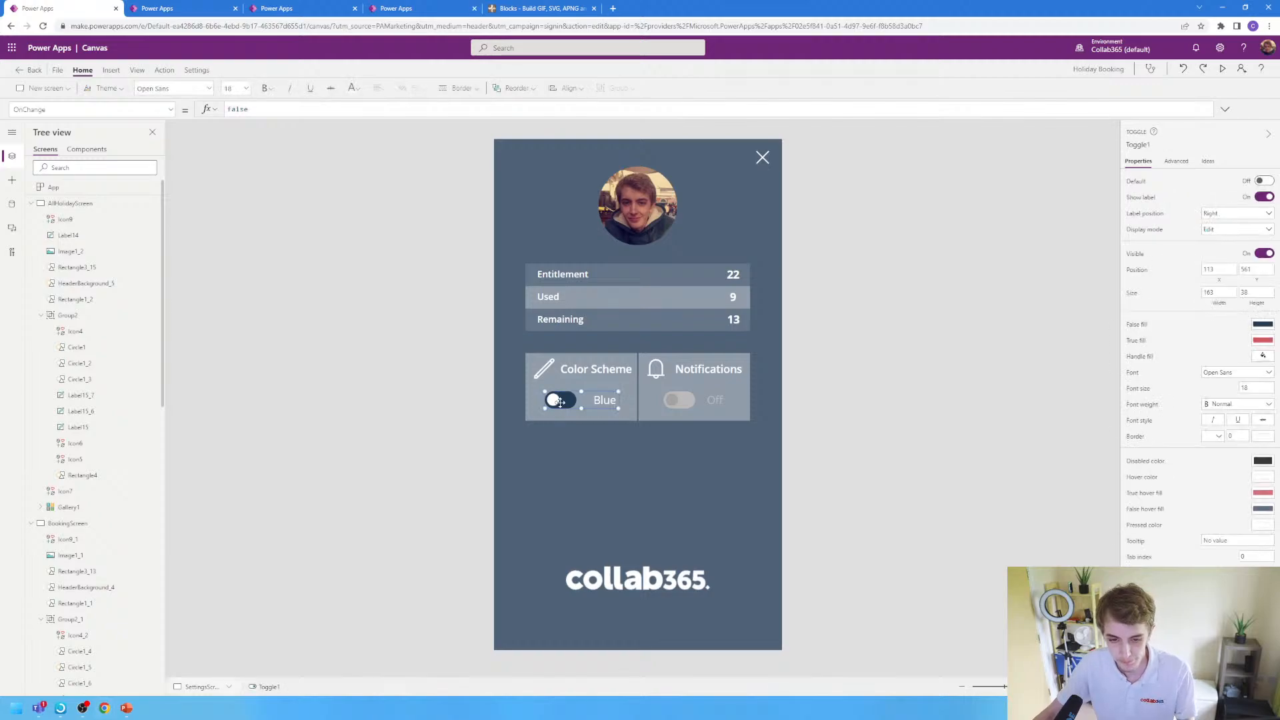
click(170, 109)
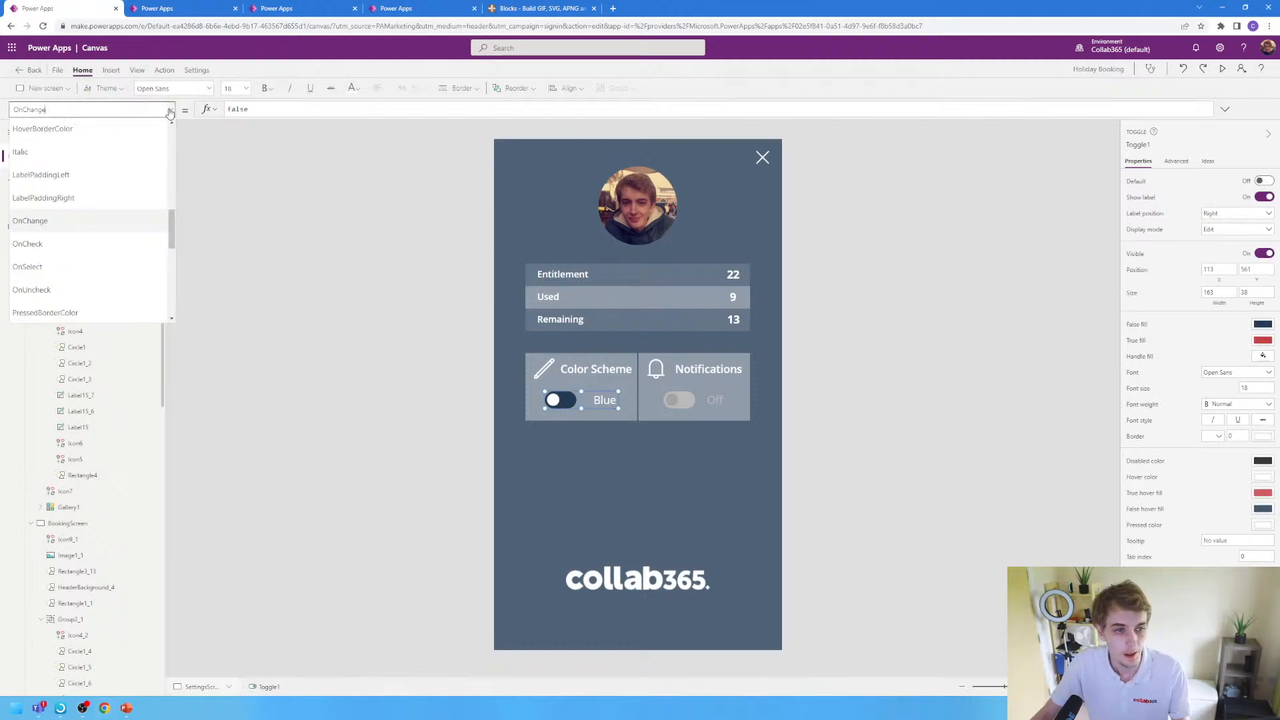
click(80, 165)
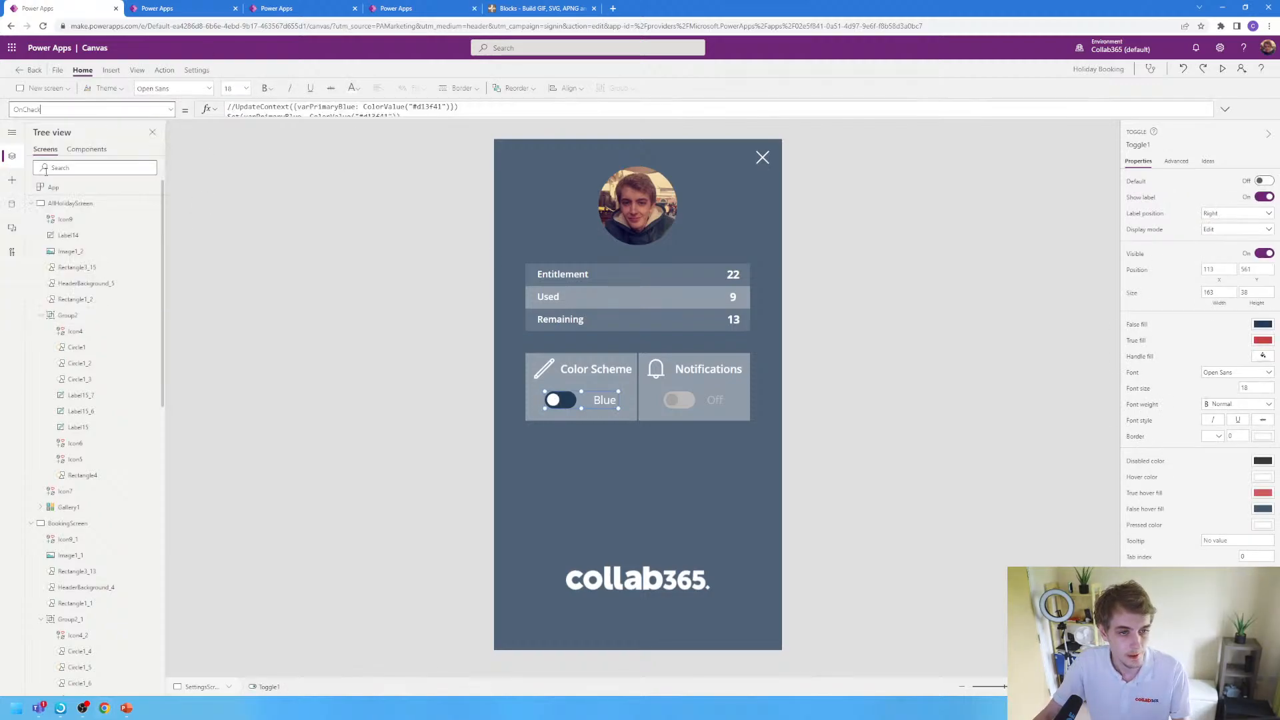
click(462, 118)
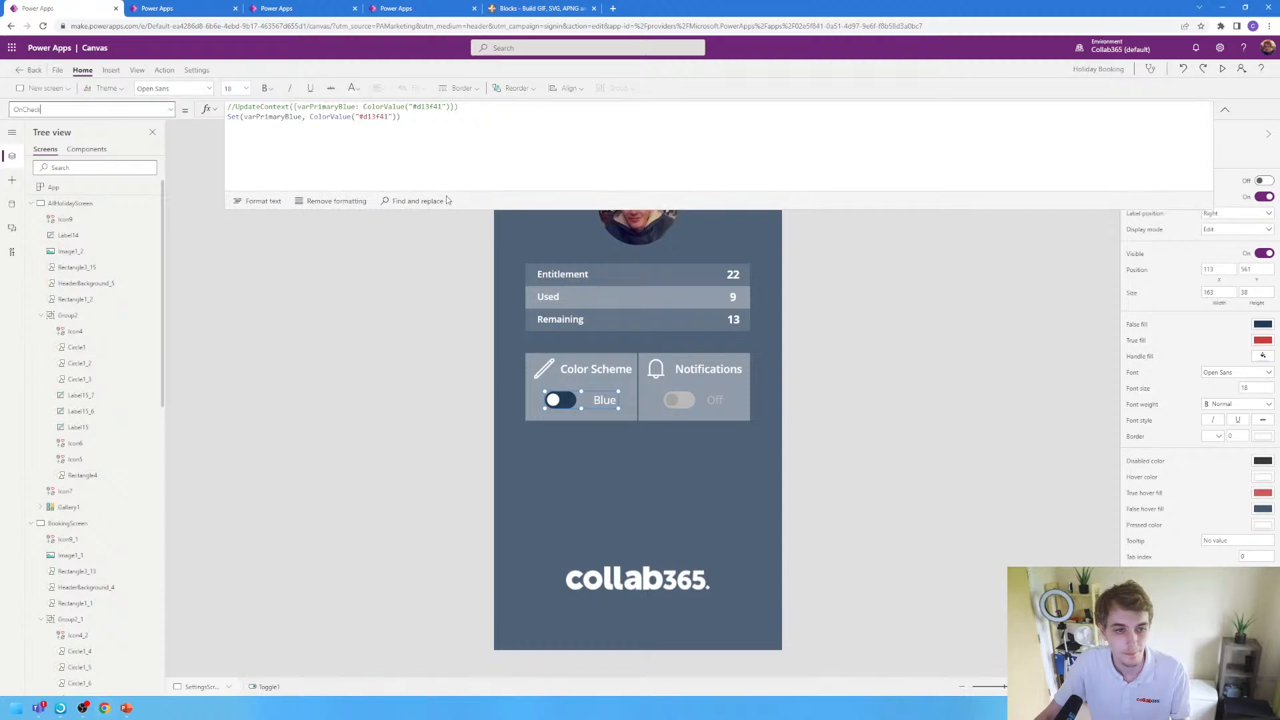
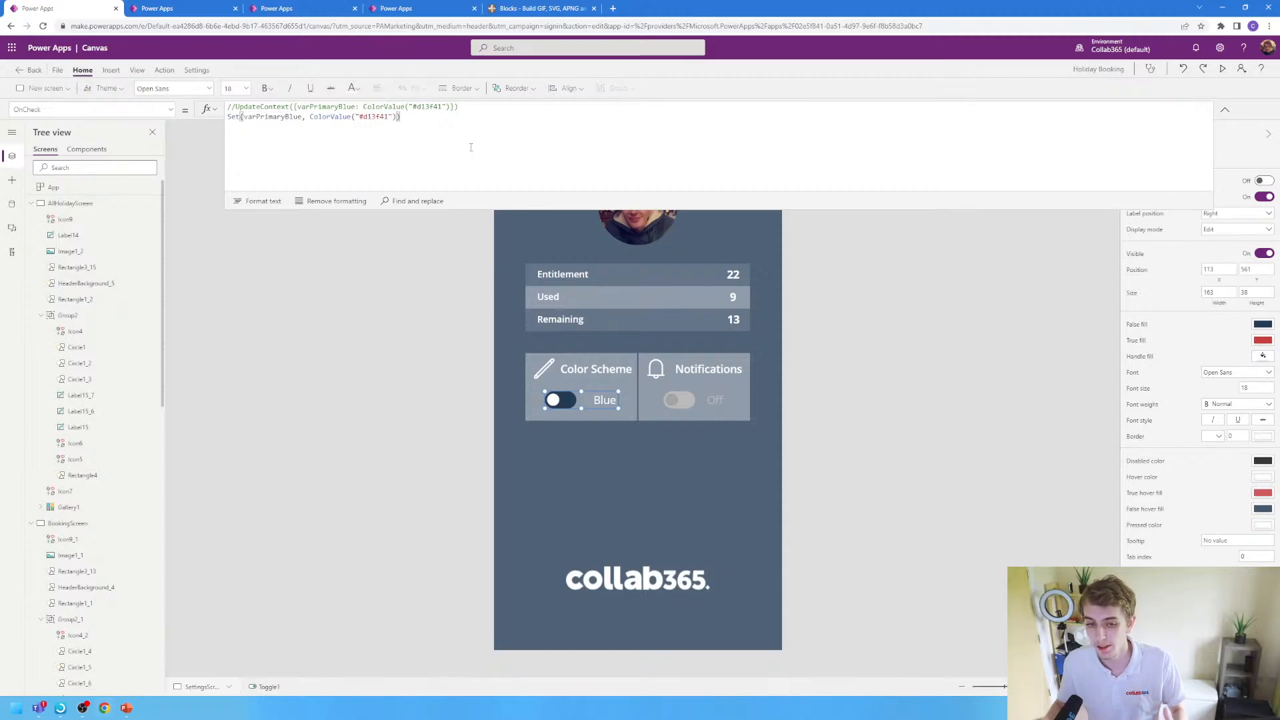
- Insert a toggle on Screen1 of the UI & UX app and place it mid-screen at about X 170, Y 480
click(449, 10)
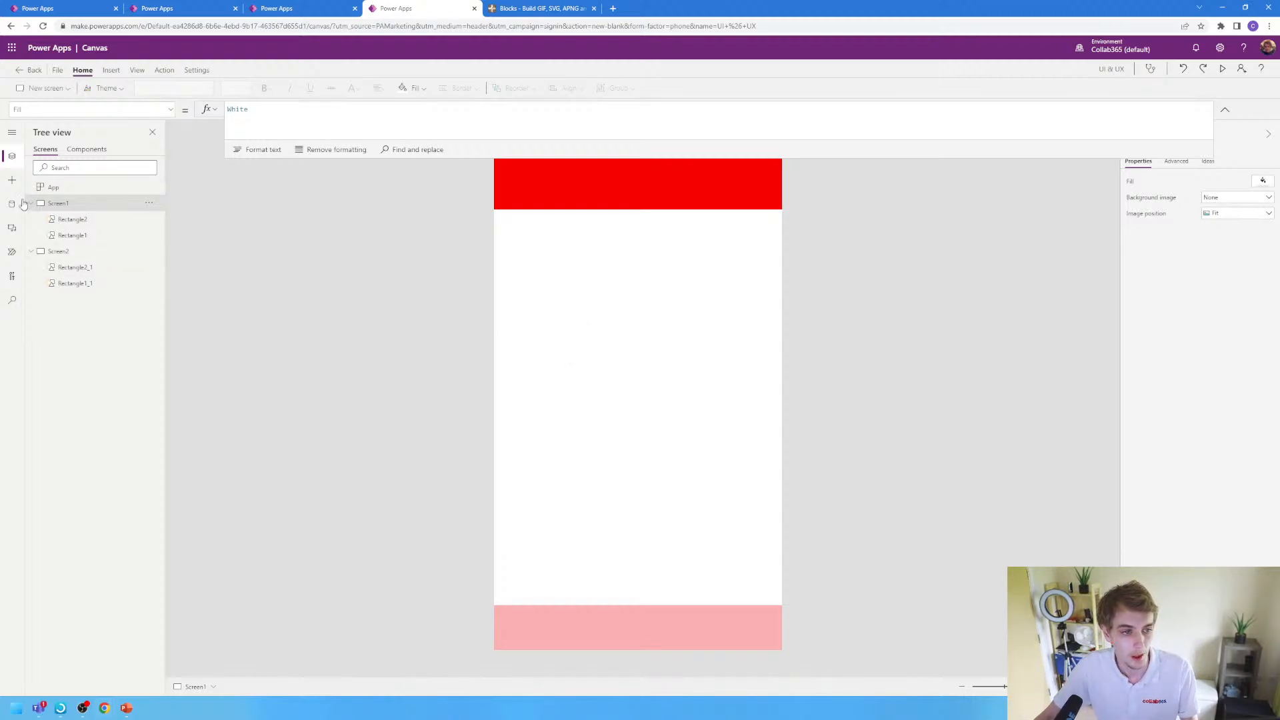
click(12, 180)
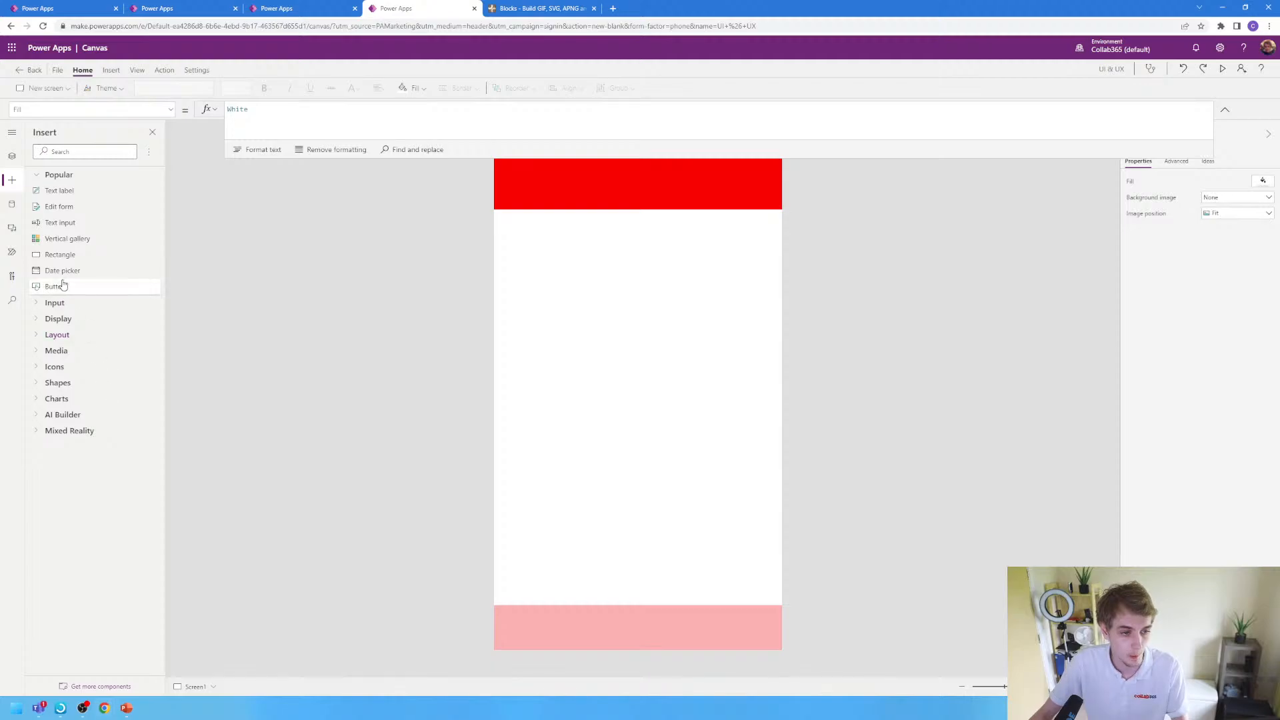
click(77, 154)
text(toggle)
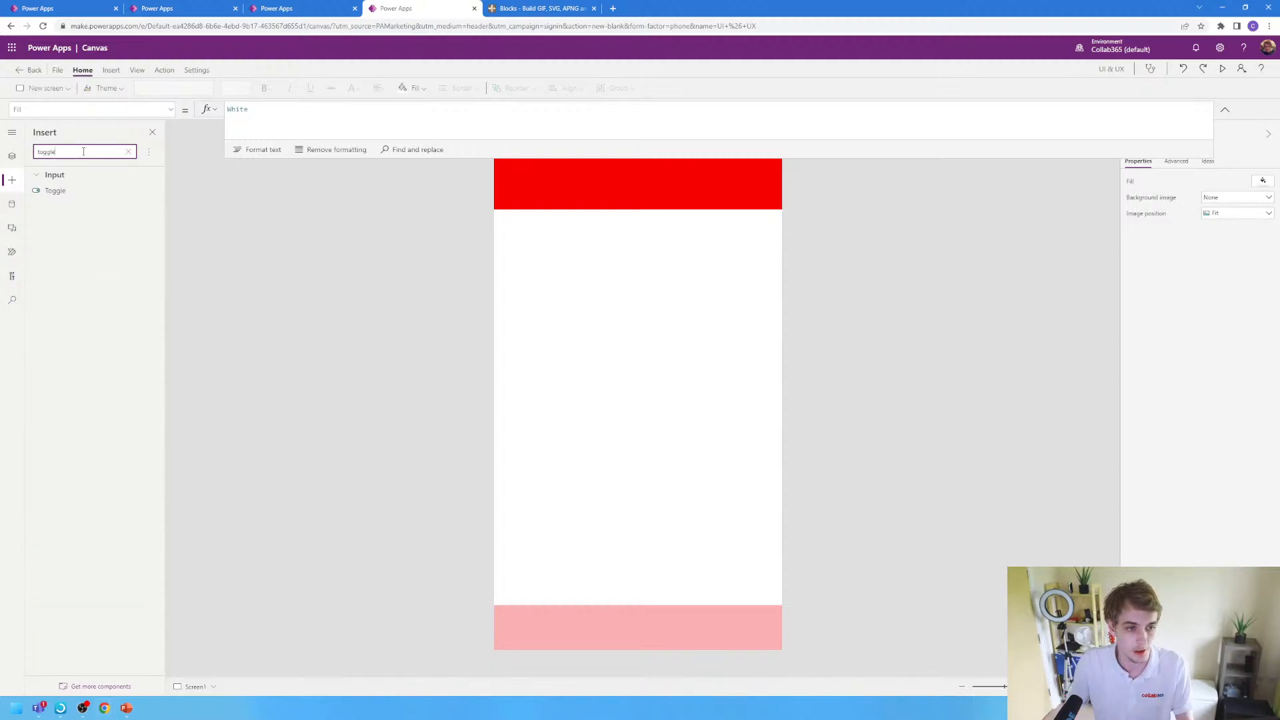
click(55, 190)
drag(582, 171, 600, 374)
click(293, 241)
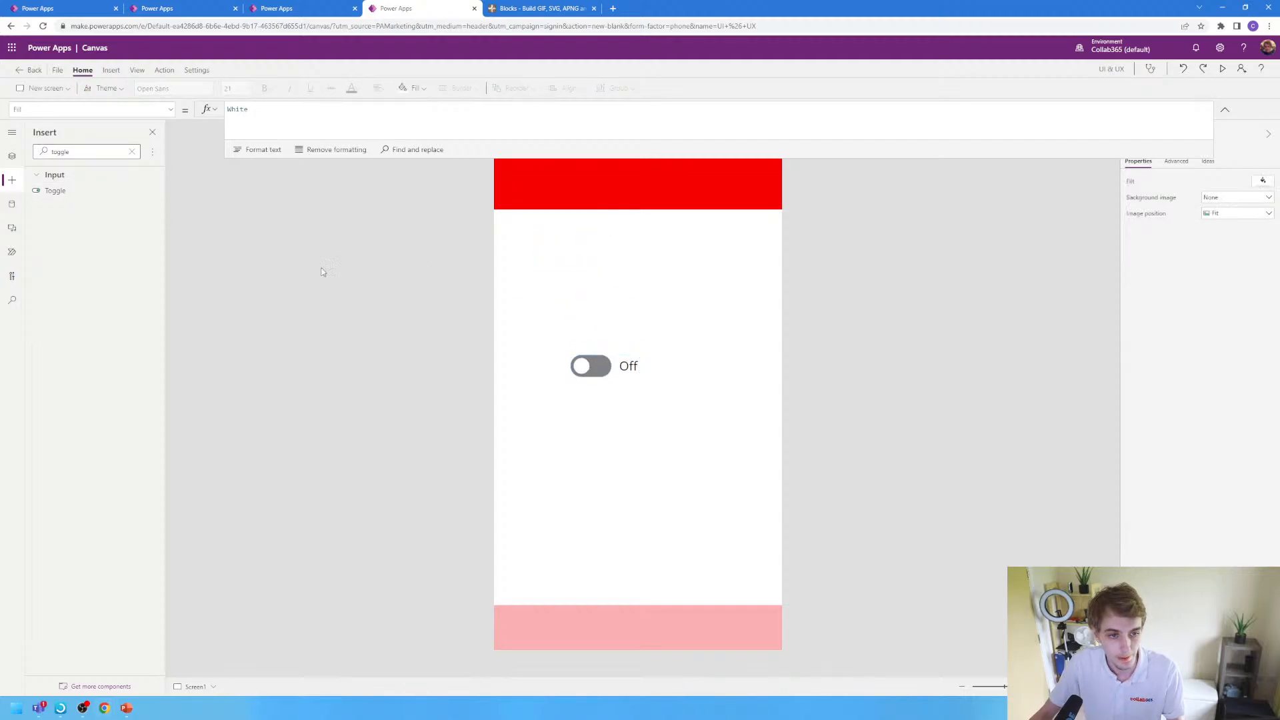
- Set the new toggle's OnCheck property to Set(varPrimaryColor, Green)
click(605, 373)
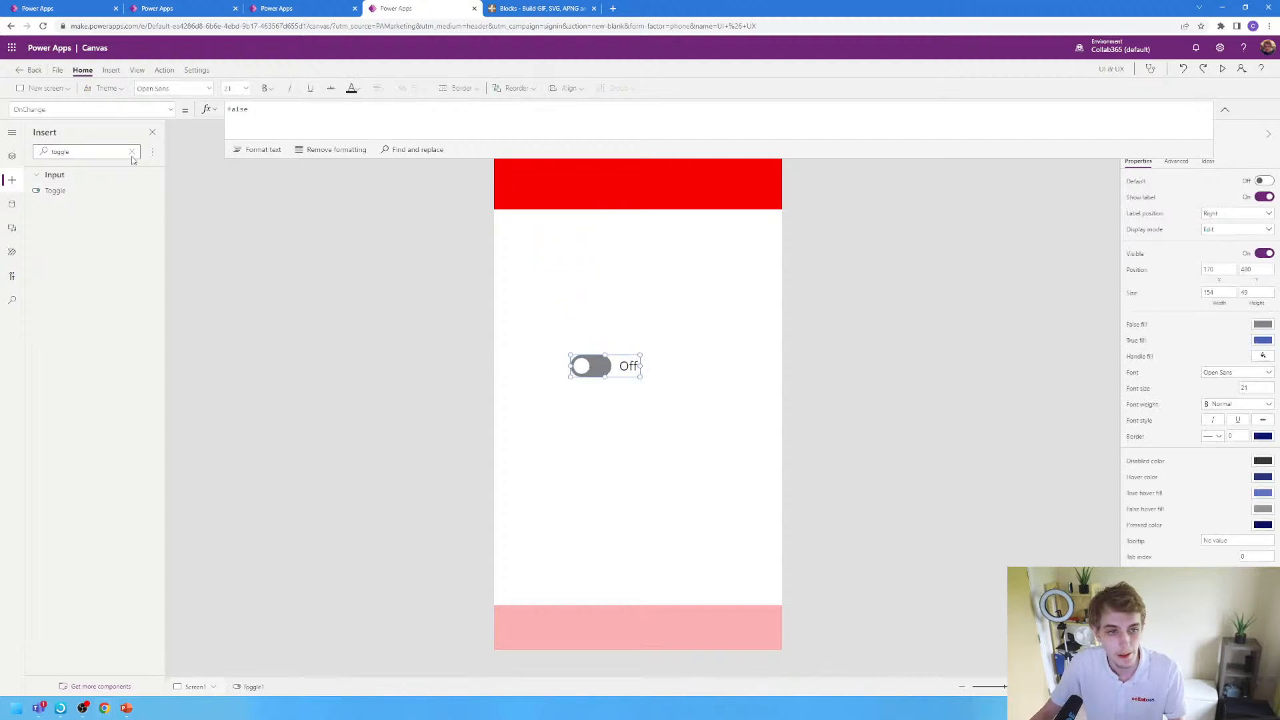
click(163, 110)
click(80, 245)
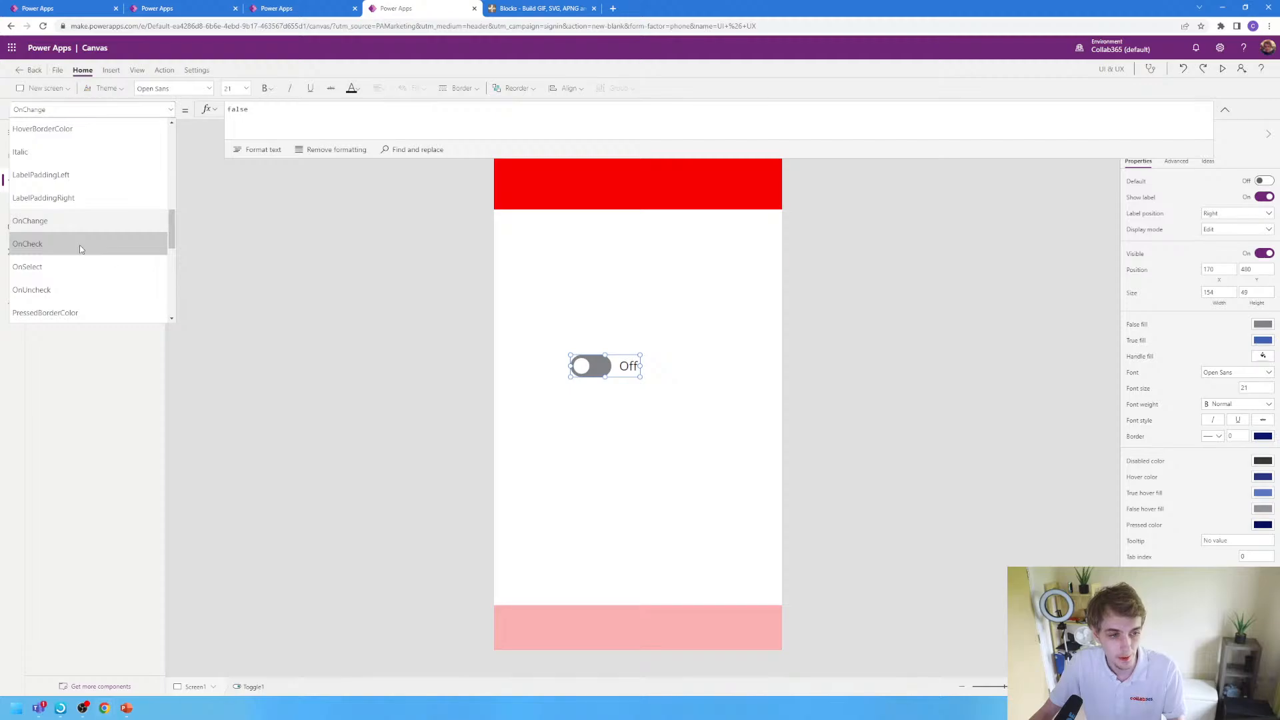
double_click(237, 109)
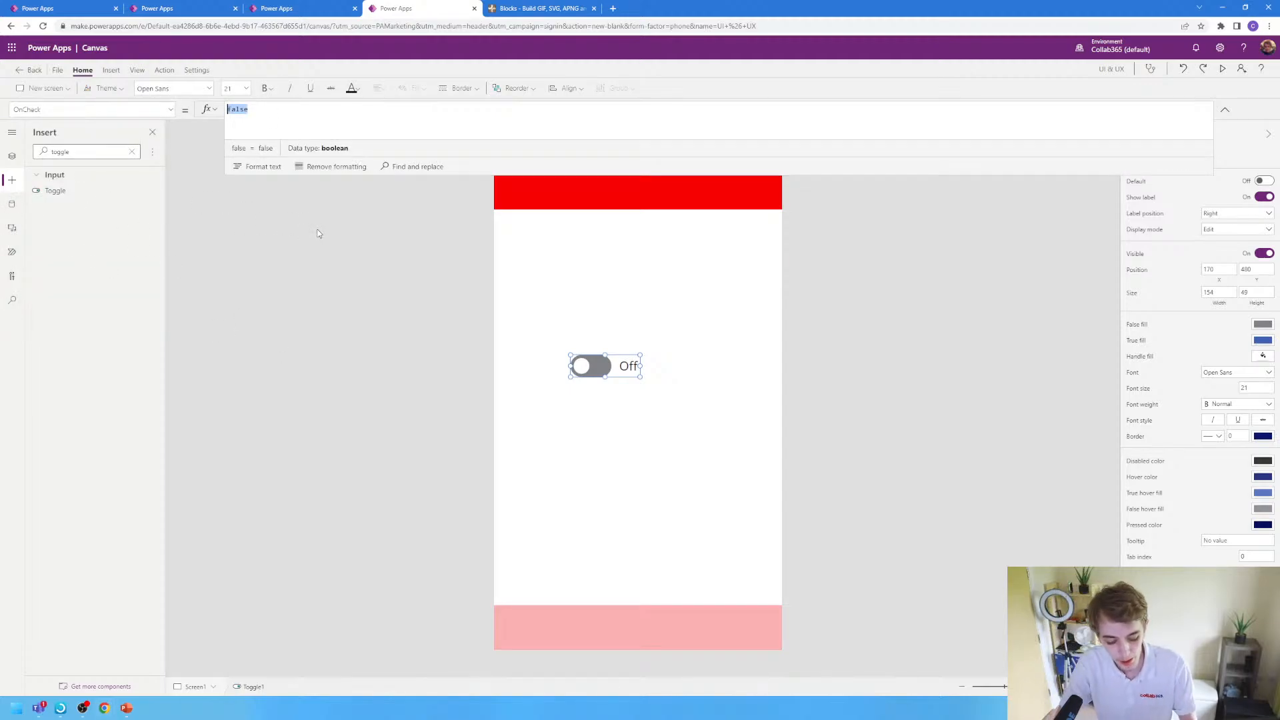
text(set)
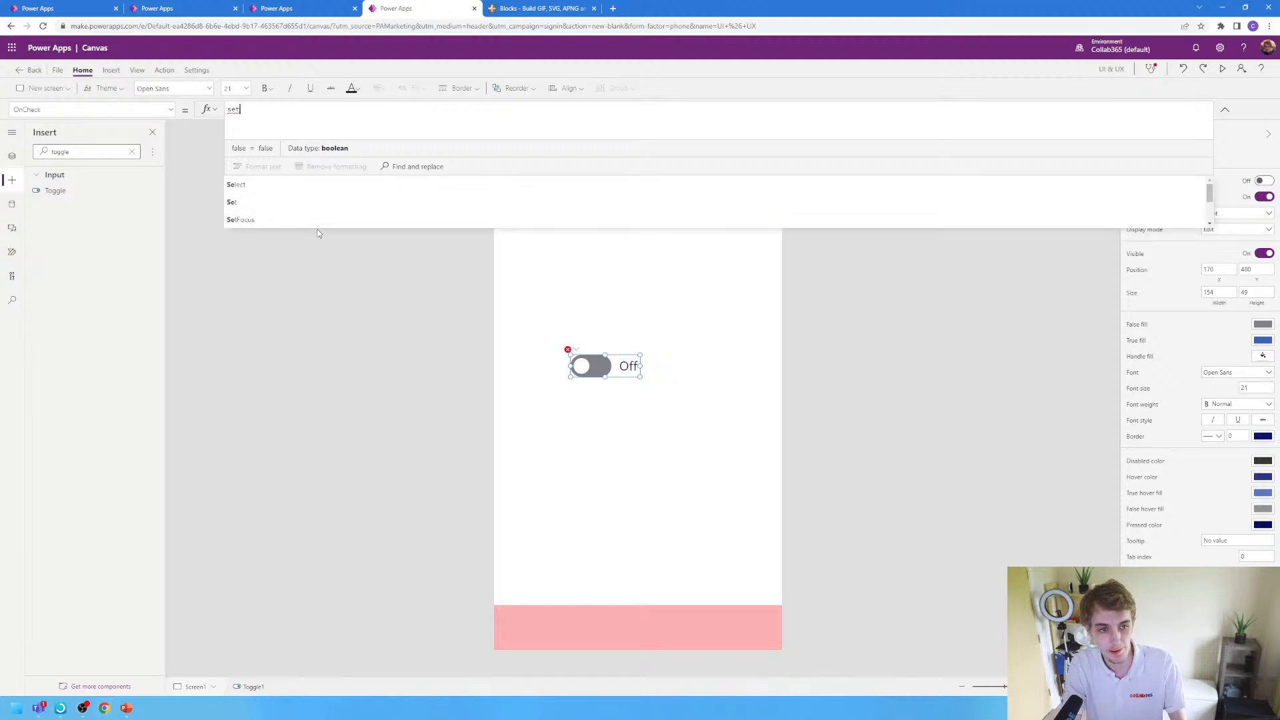
text(()
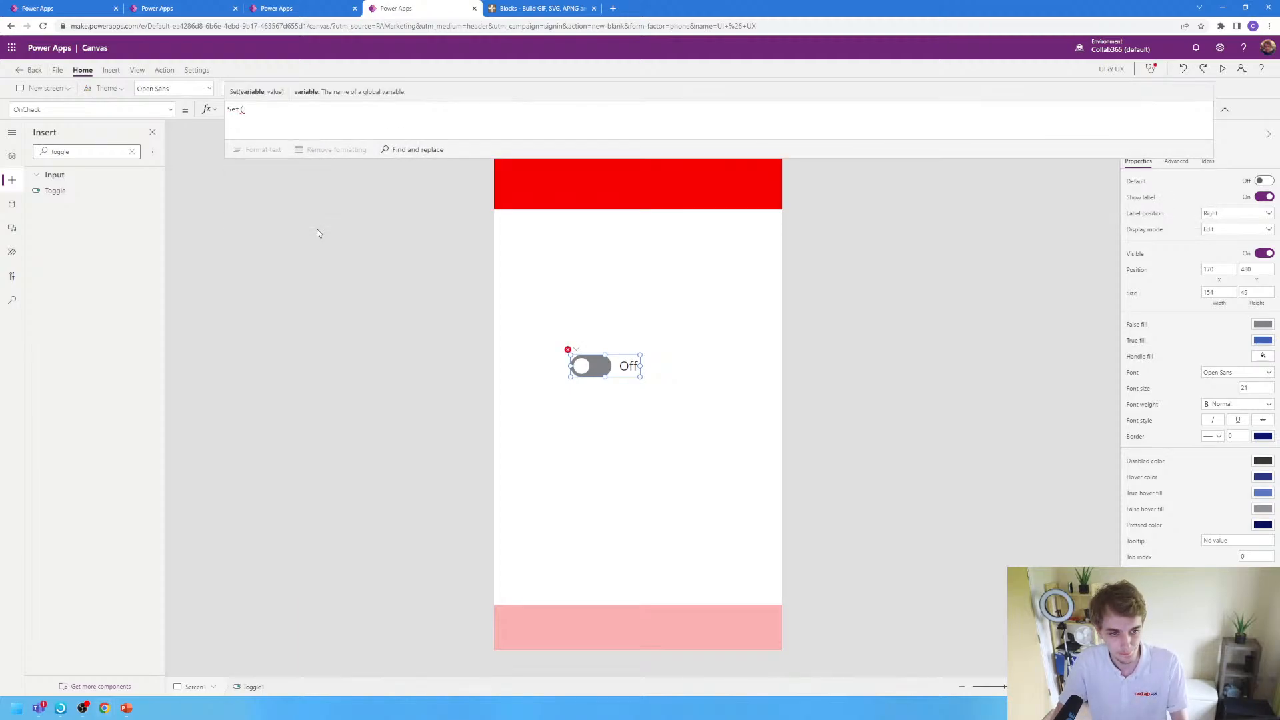
text(varPrimaryColor)
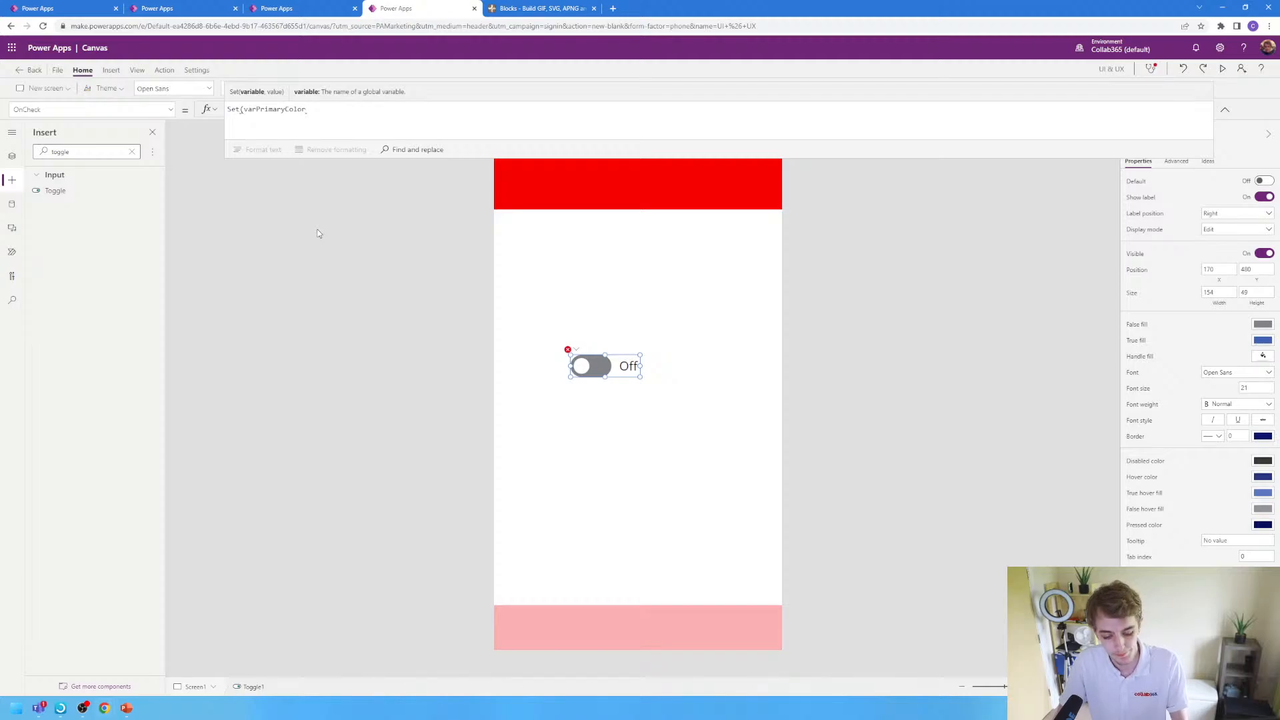
text(, green)
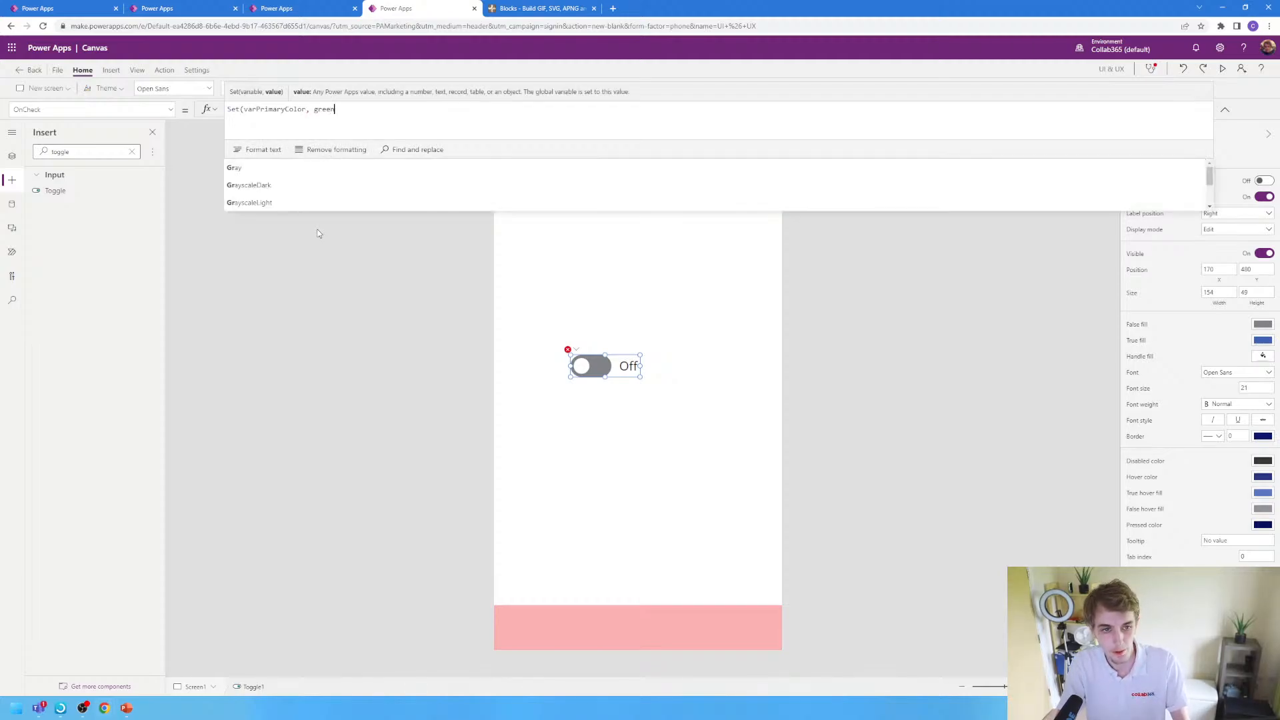
text())
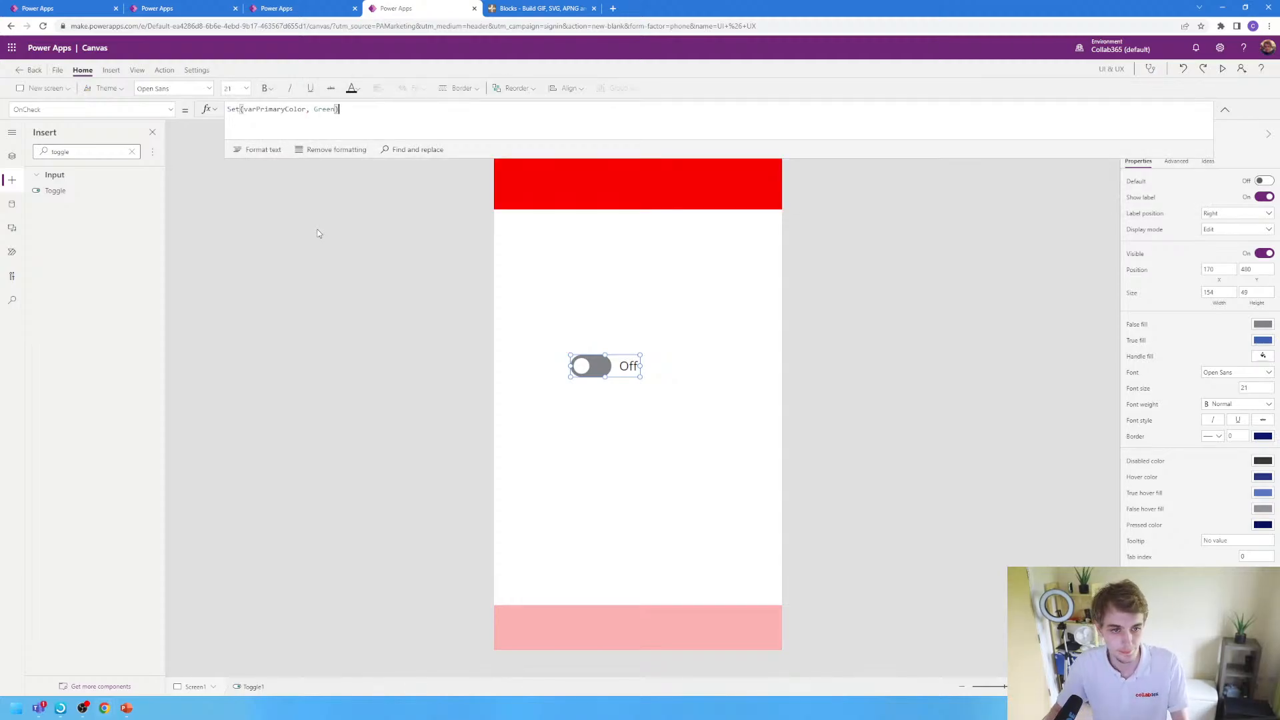
- Set the toggle's OnUncheck property to Set(varPrimaryColor, Blue)
click(496, 351)
click(603, 364)
click(171, 110)
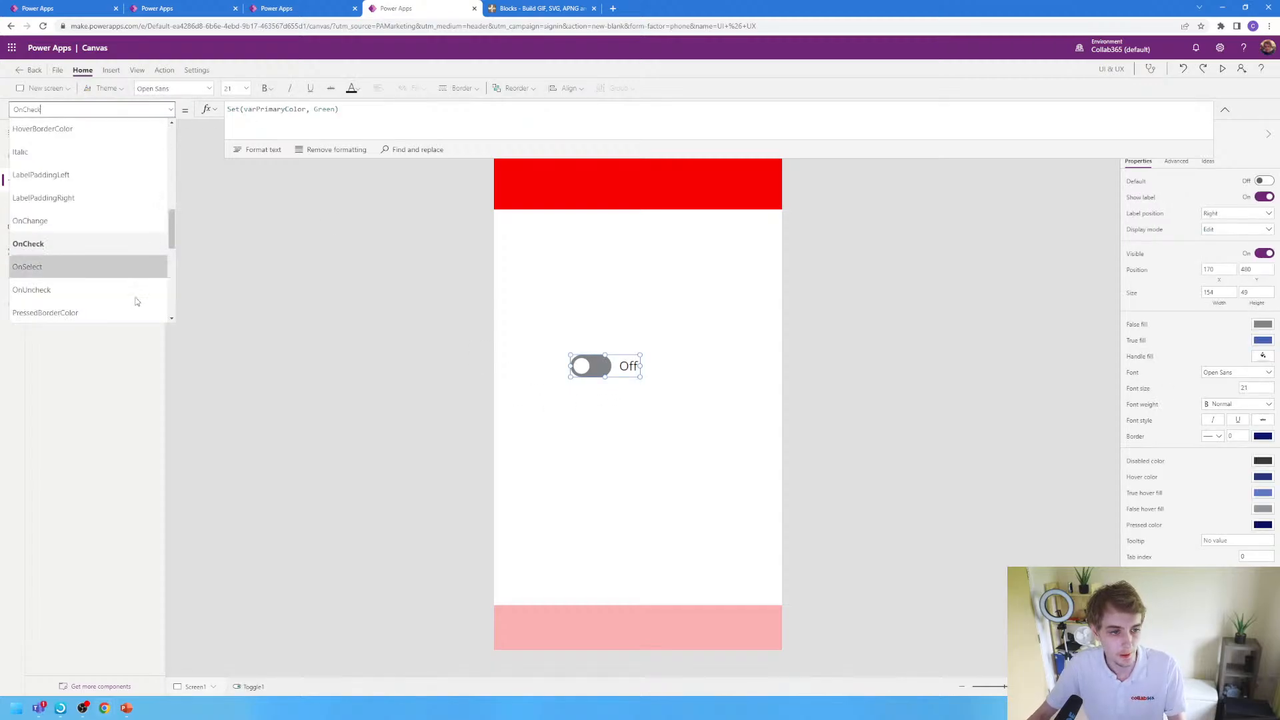
click(81, 287)
text(set(var)
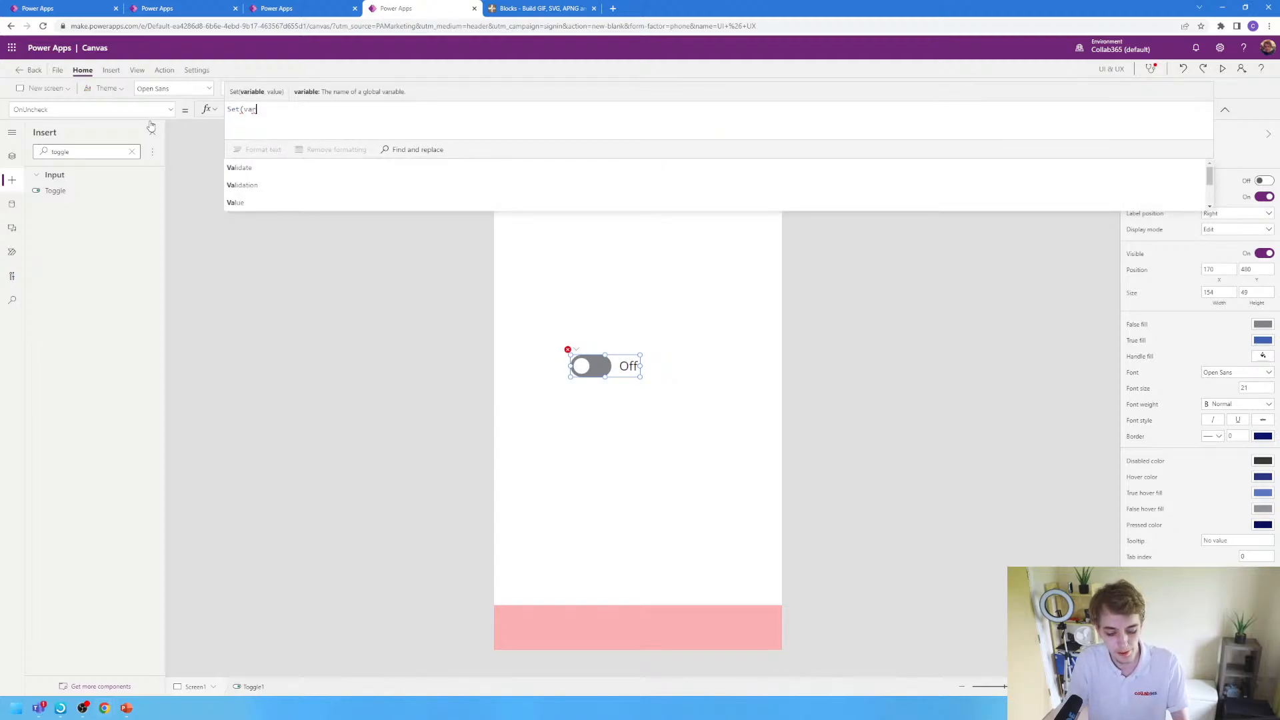
text(PrimaryColor, Blue))
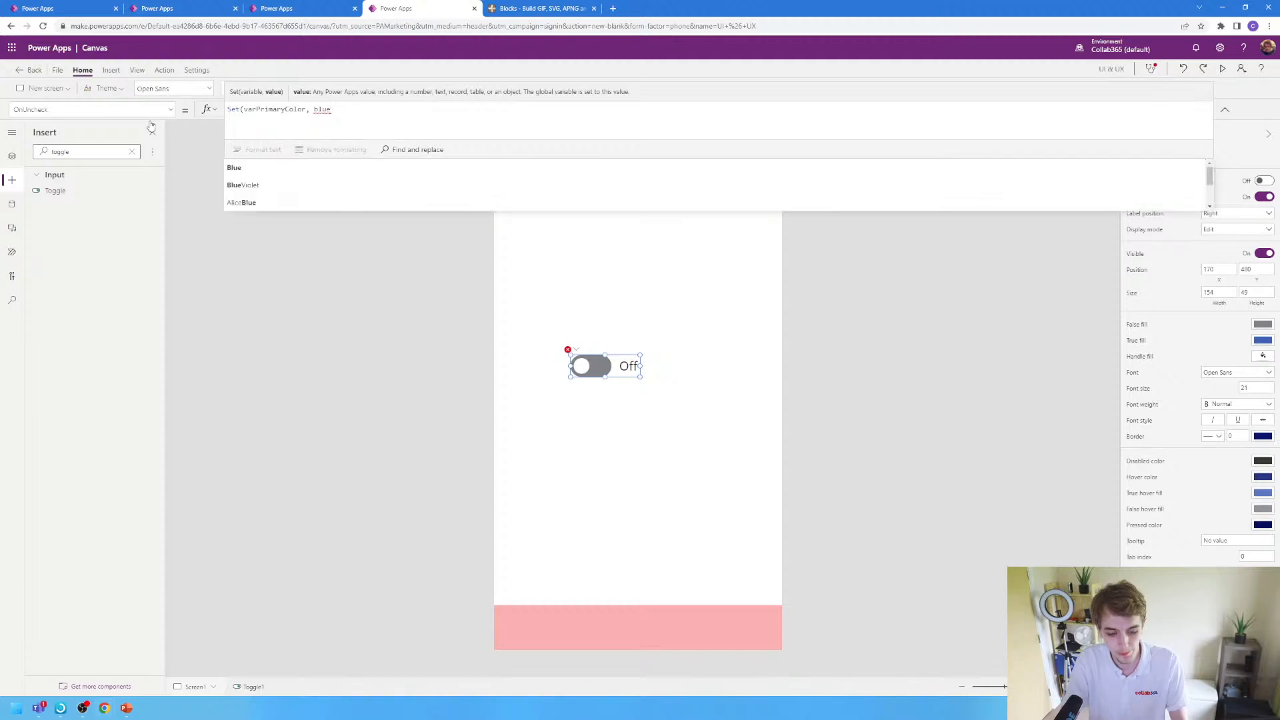
click(430, 304)
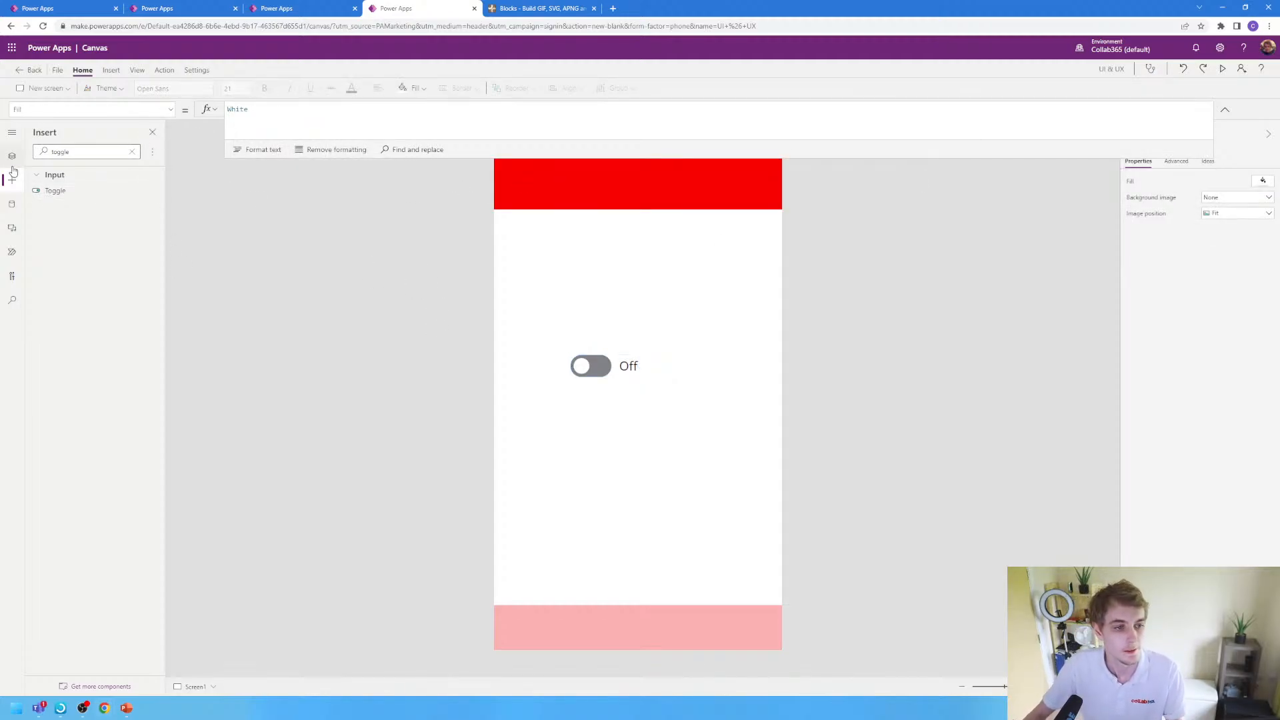
- Preview the app, switch the toggle on and off to test the header color, and return to editing
click(1224, 69)
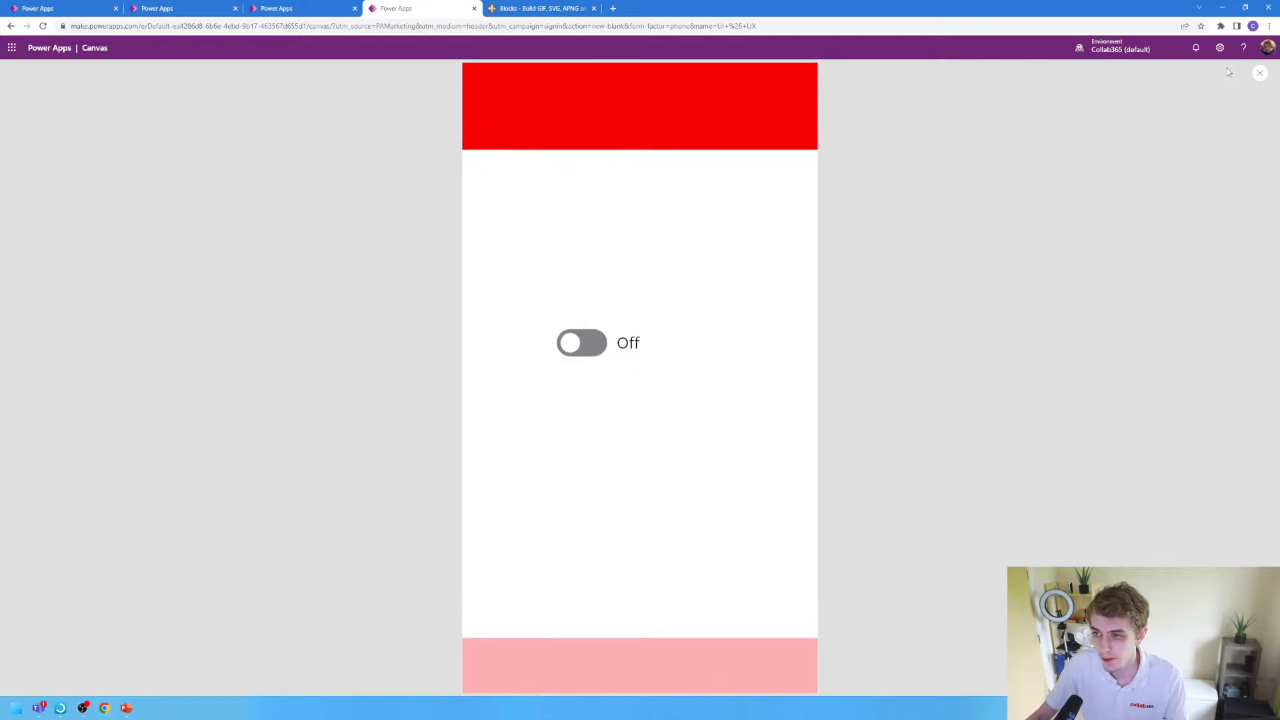
click(574, 347)
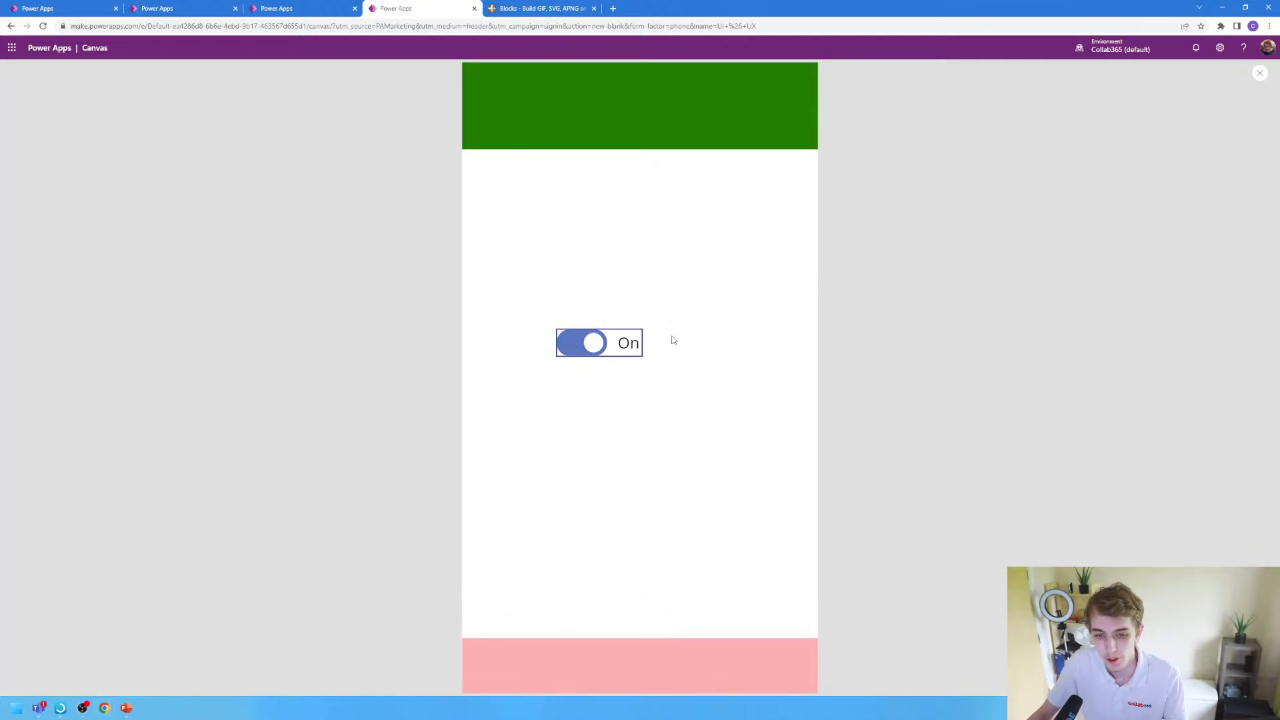
click(593, 344)
click(593, 345)
click(593, 345)
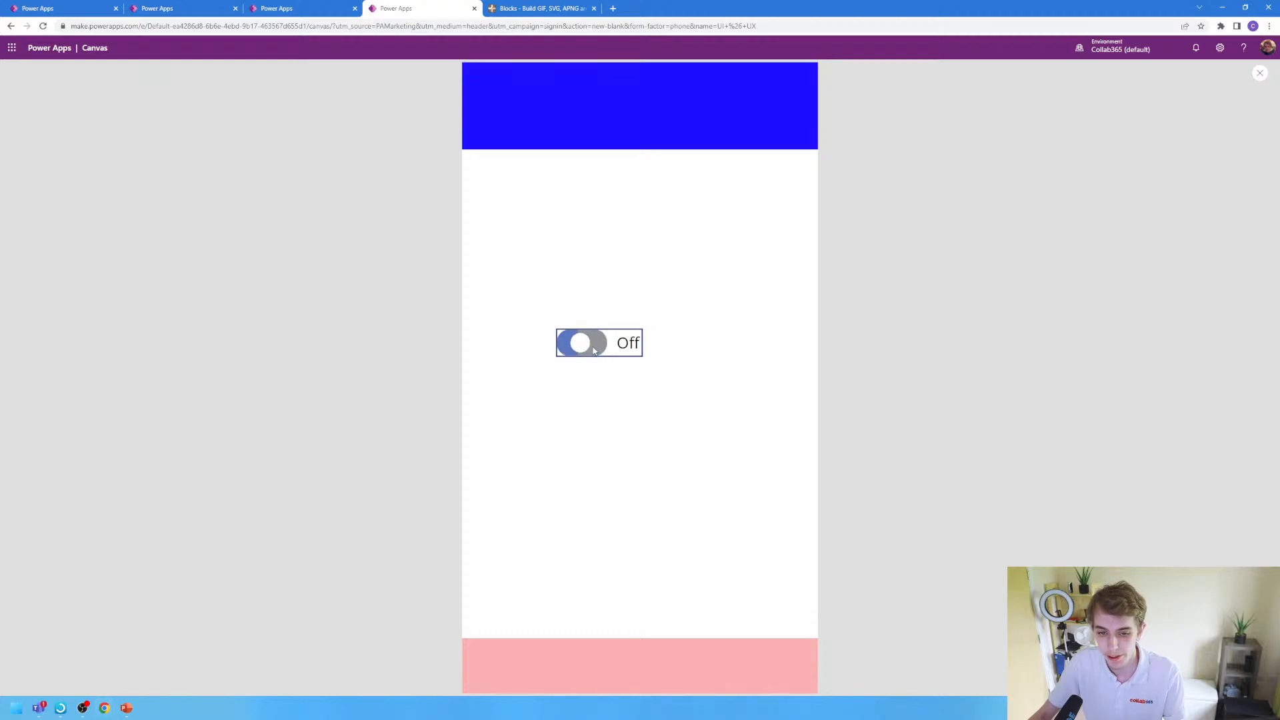
click(1258, 73)
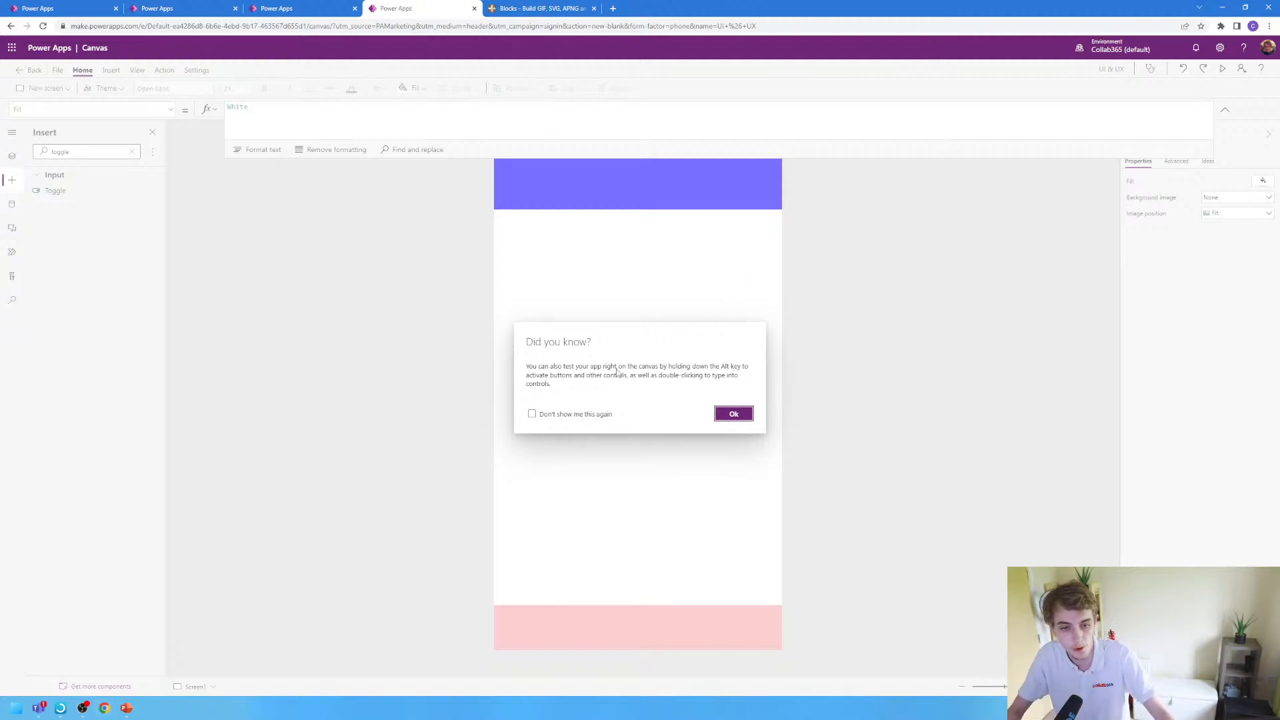
click(745, 413)
- Review the footer rectangle's Fill, the toggle's OnUncheck formula and the app's OnStart formula
click(670, 633)
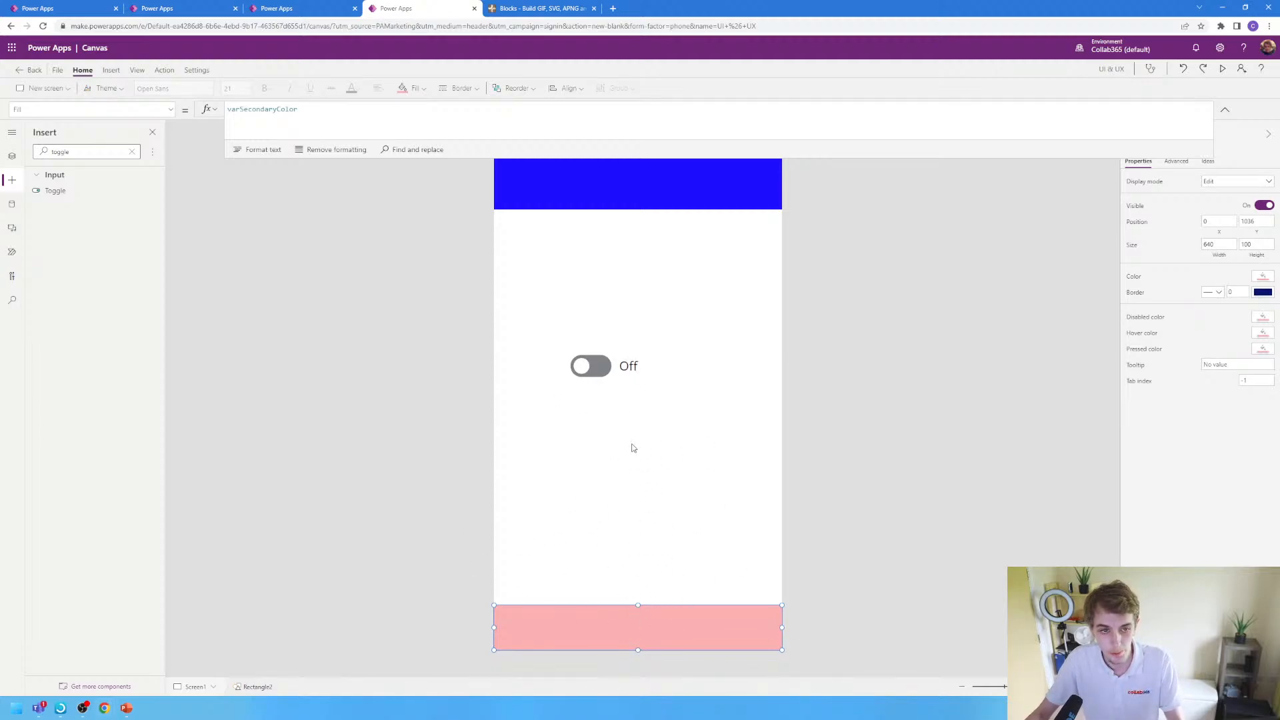
click(591, 366)
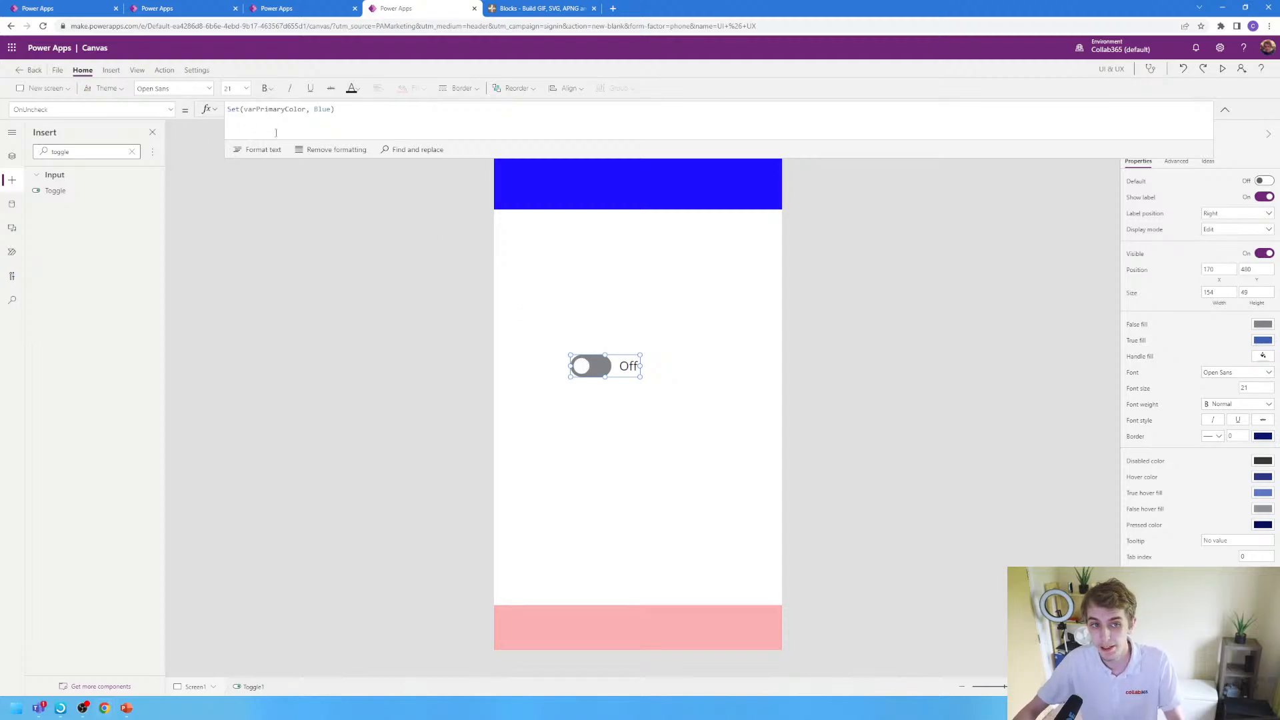
click(354, 111)
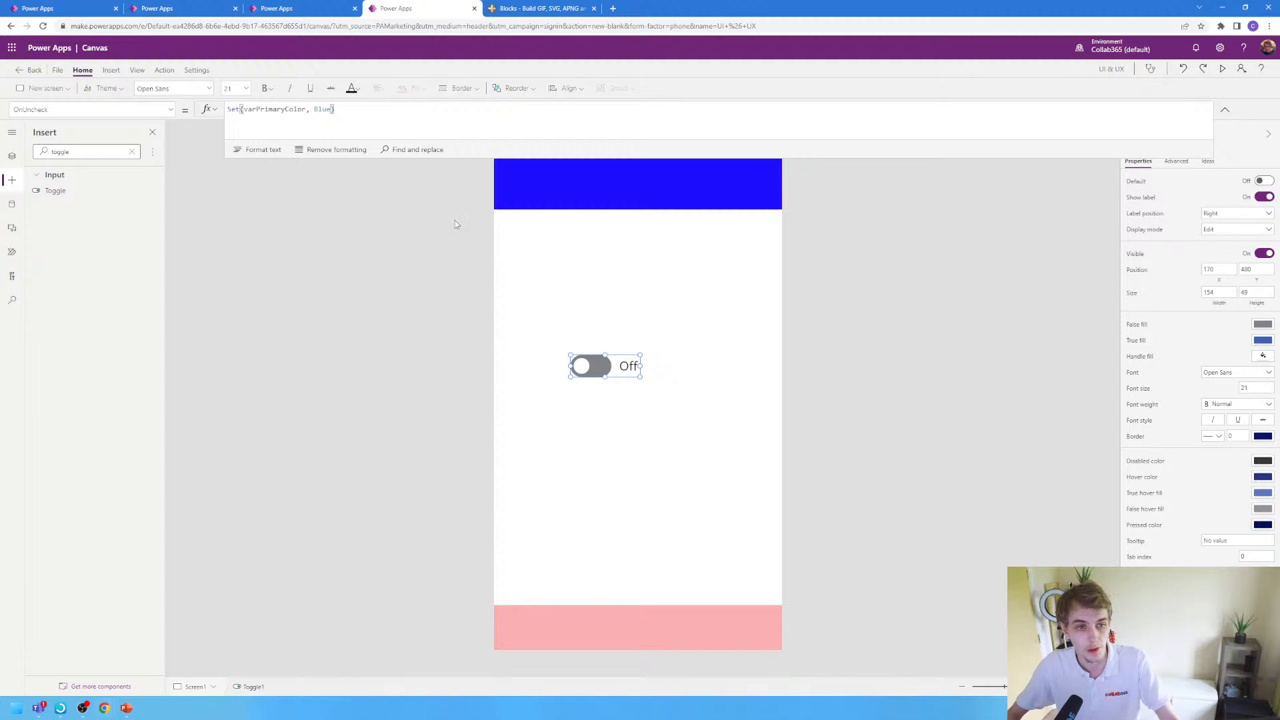
click(622, 626)
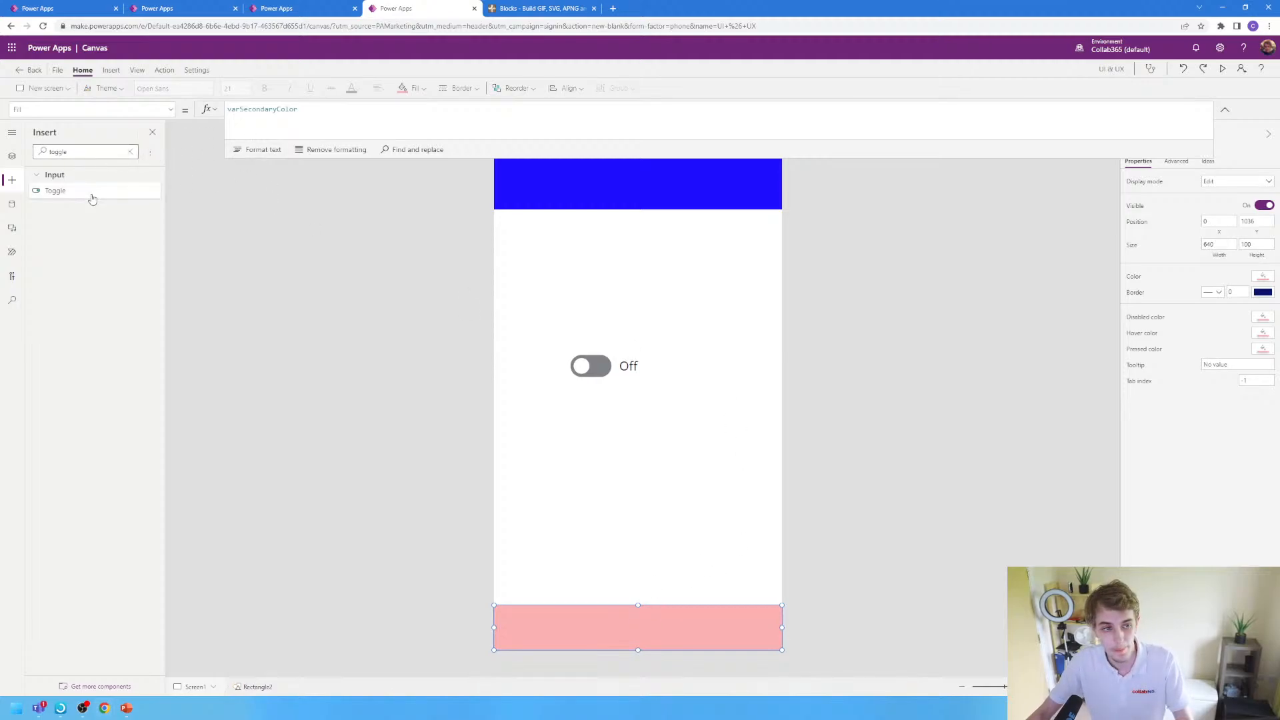
click(12, 156)
click(66, 187)
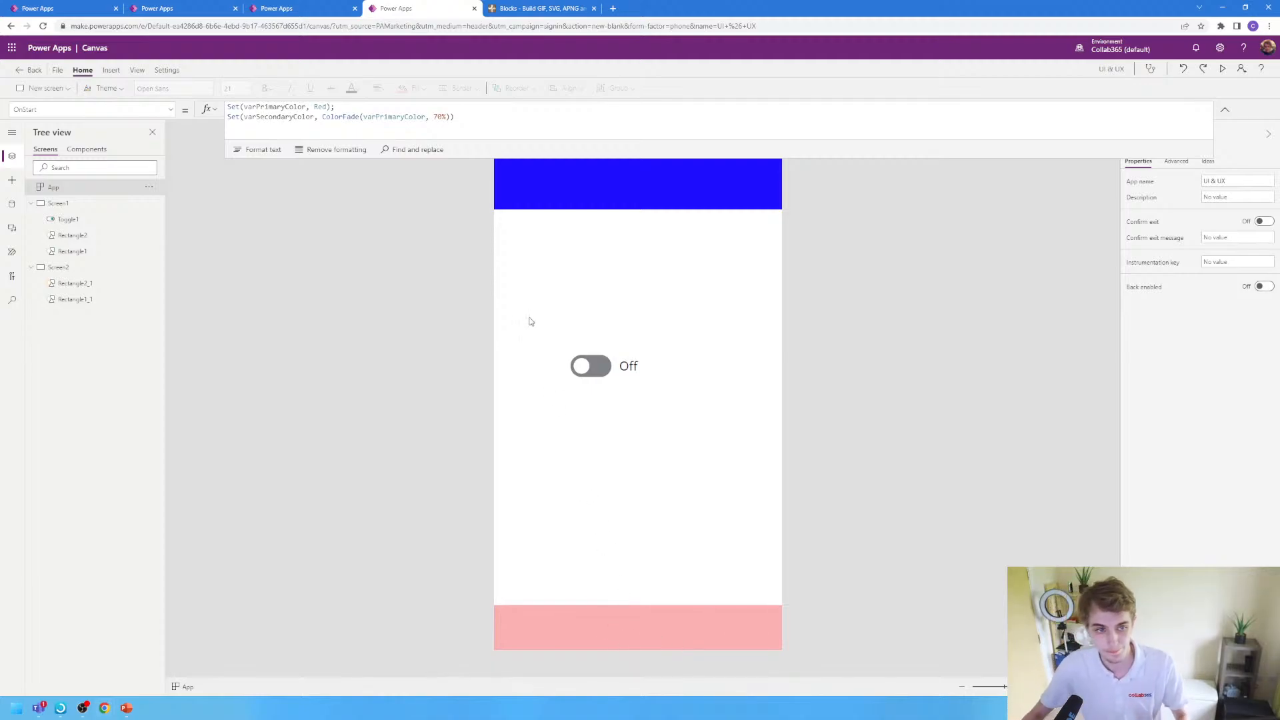
- Extend the toggle's OnUncheck formula with a semicolon and a second Set statement on a new line for varSecondaryColor
click(590, 370)
click(375, 112)
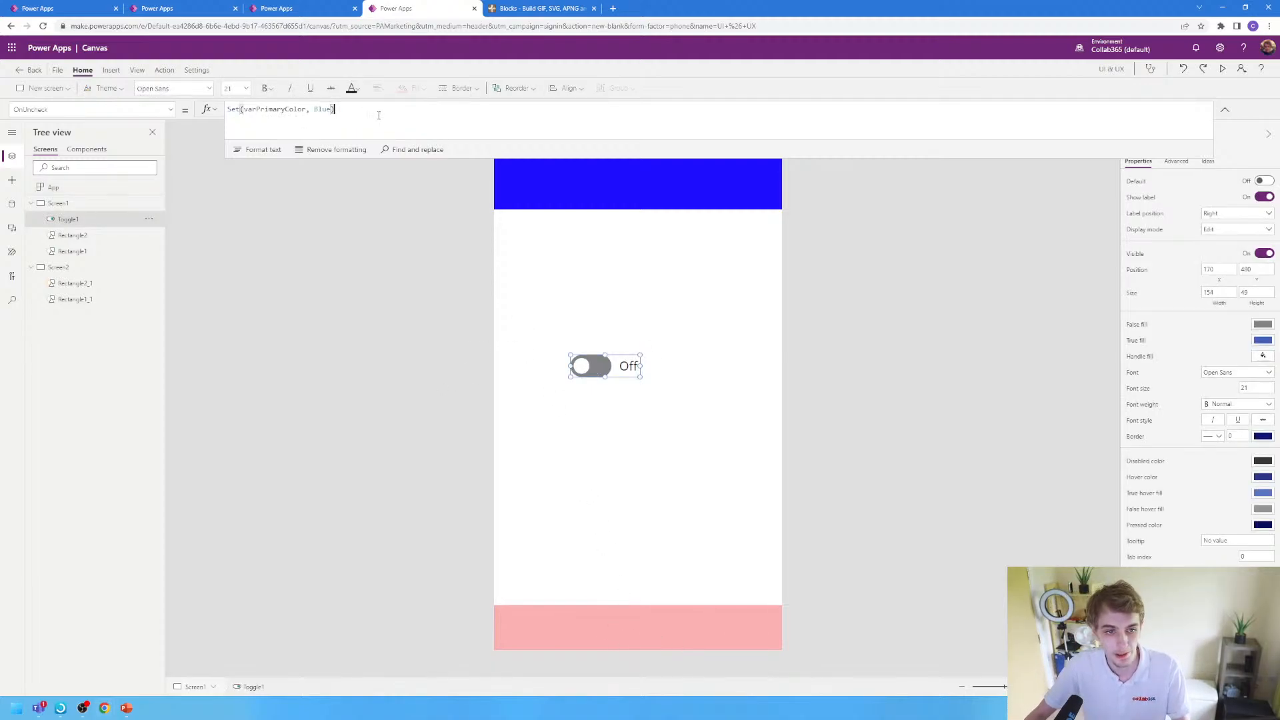
key(Return)
text(se)
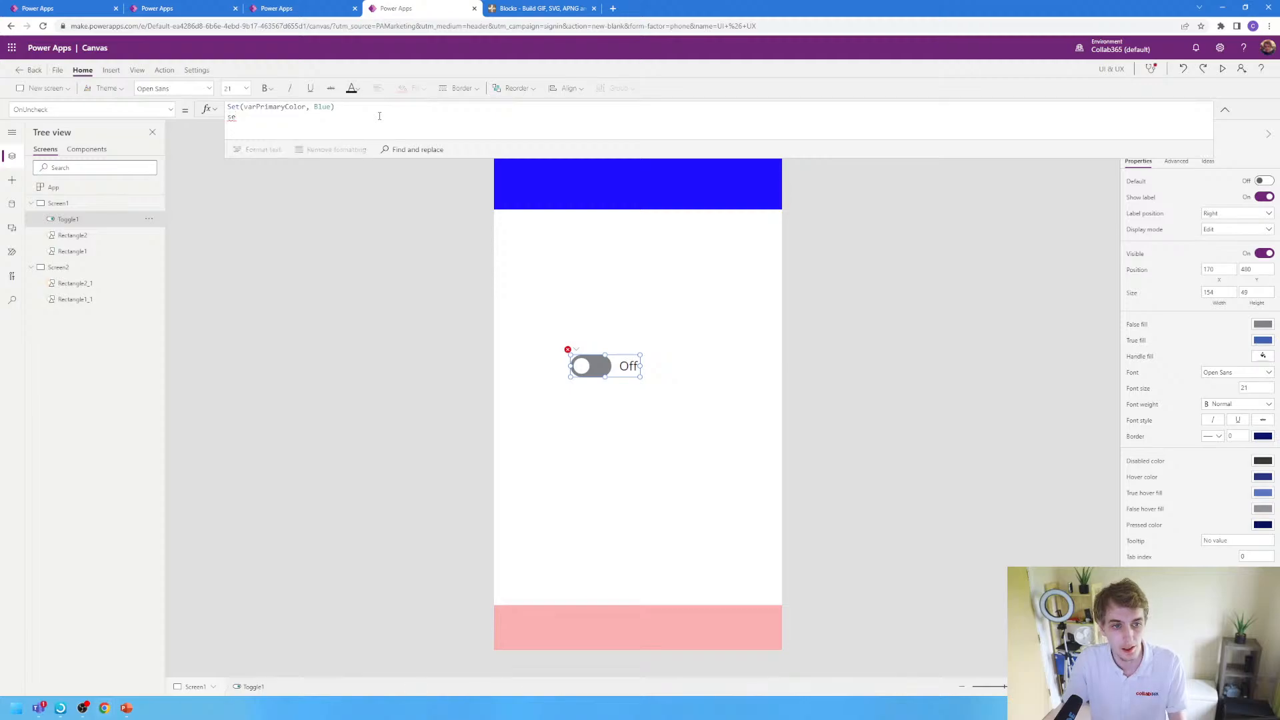
text(t)
key(BackSpace)
key(BackSpace)
key(BackSpace)
key(BackSpace)
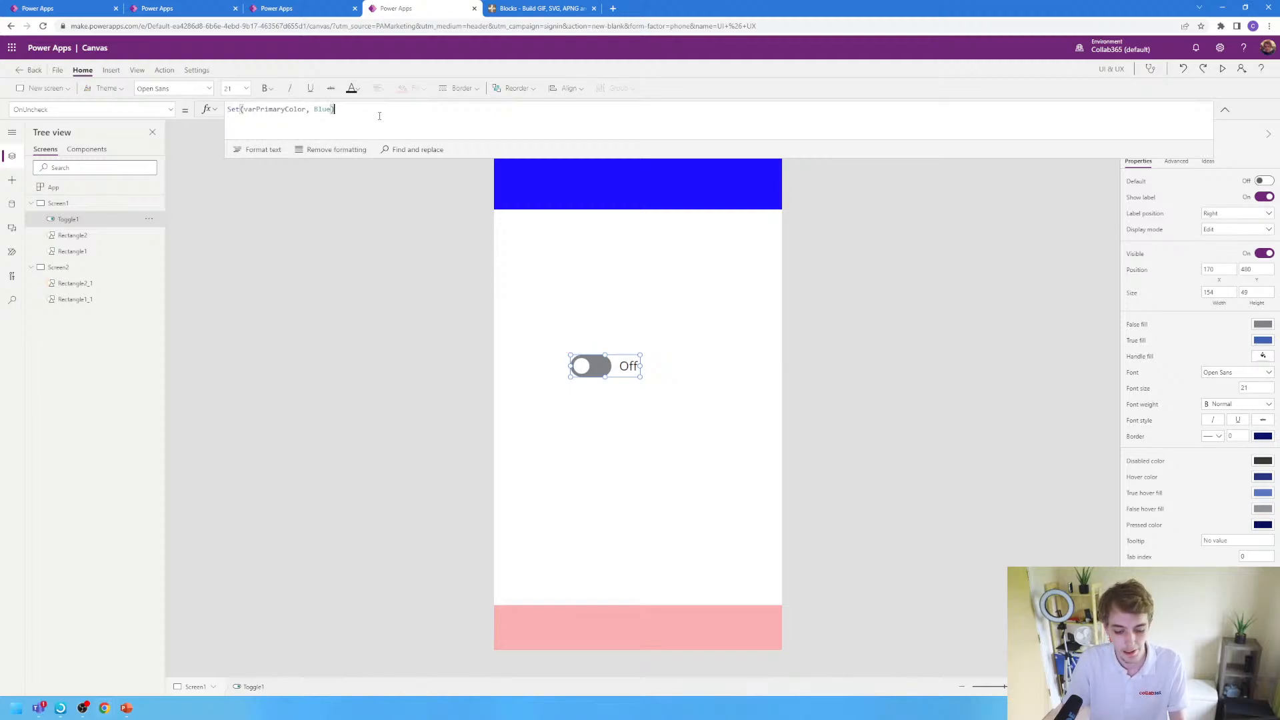
text(;)
key(Return)
text(Set)
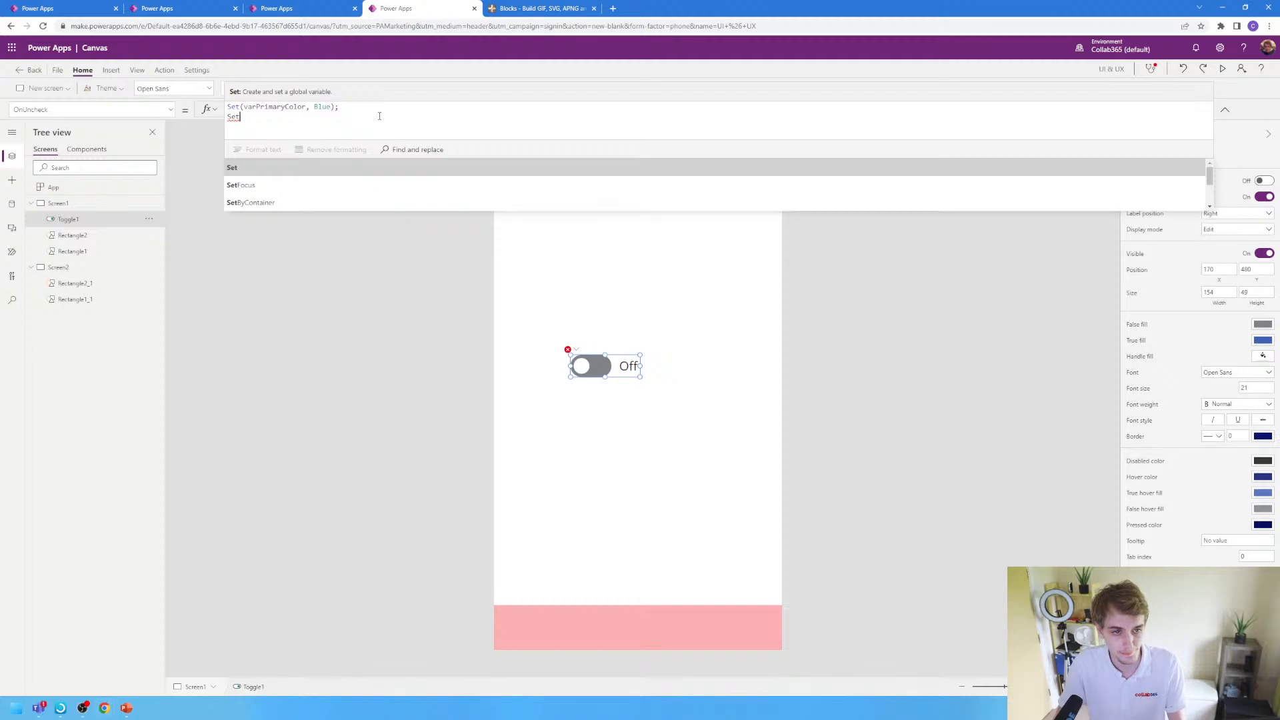
text((se)
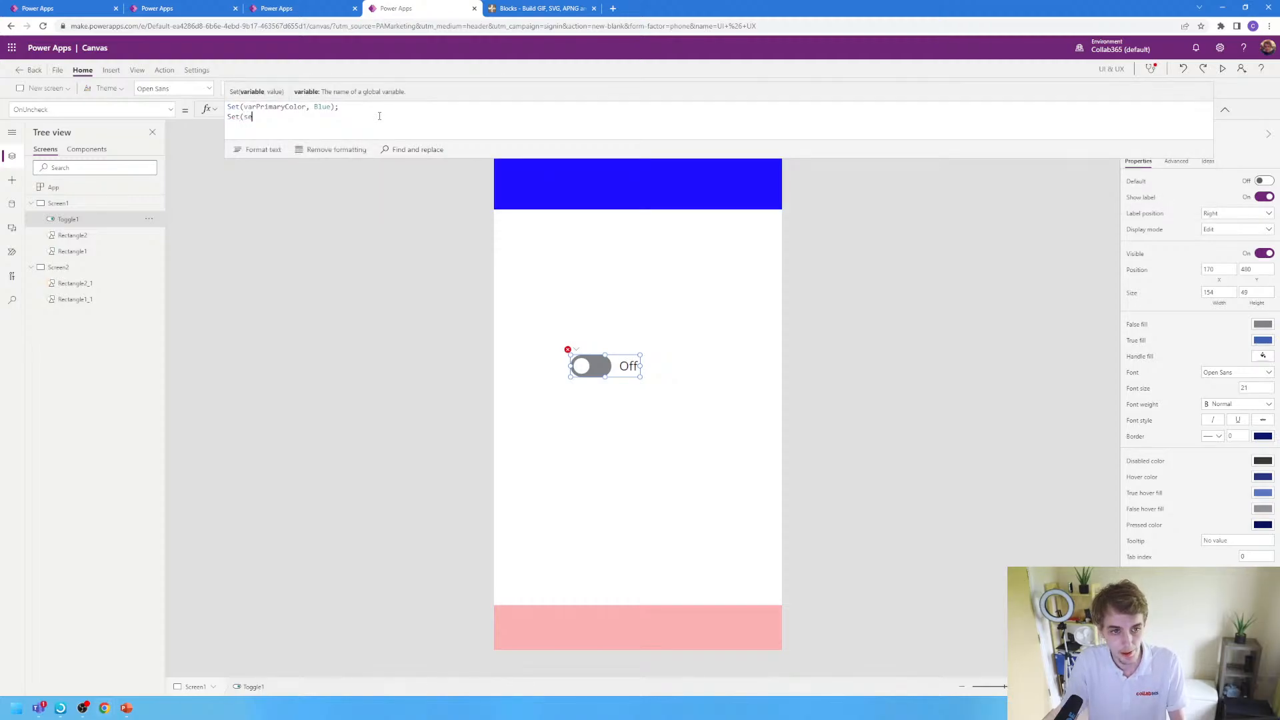
text(conda)
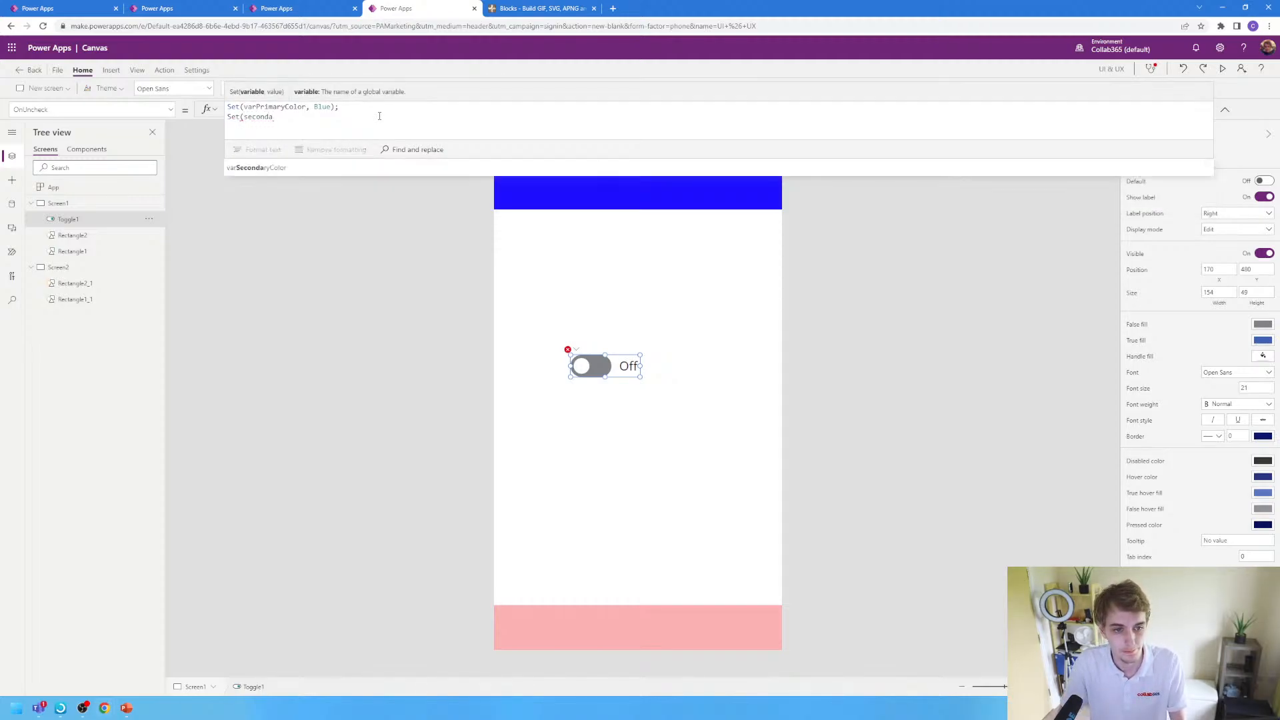
key(Tab)
text(, )
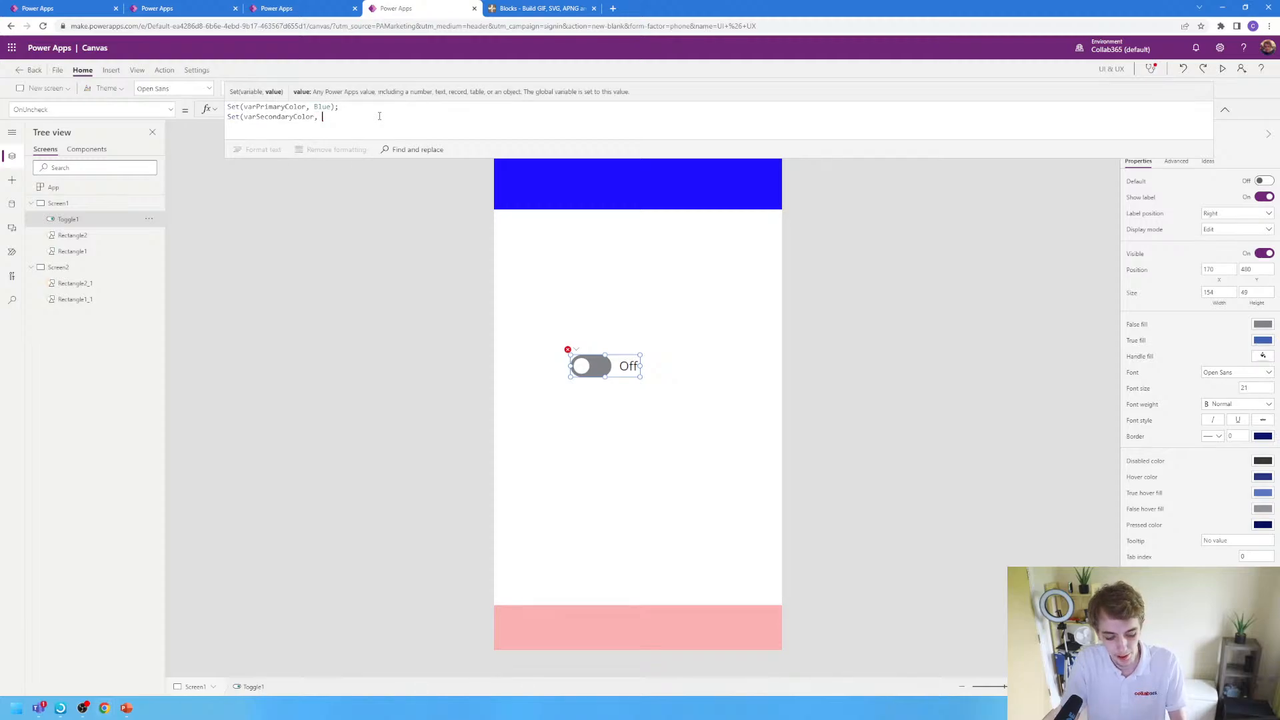
- Complete the varSecondaryColor statement in OnUncheck with the value ColorFade(Blue, 50%)
text(blue)
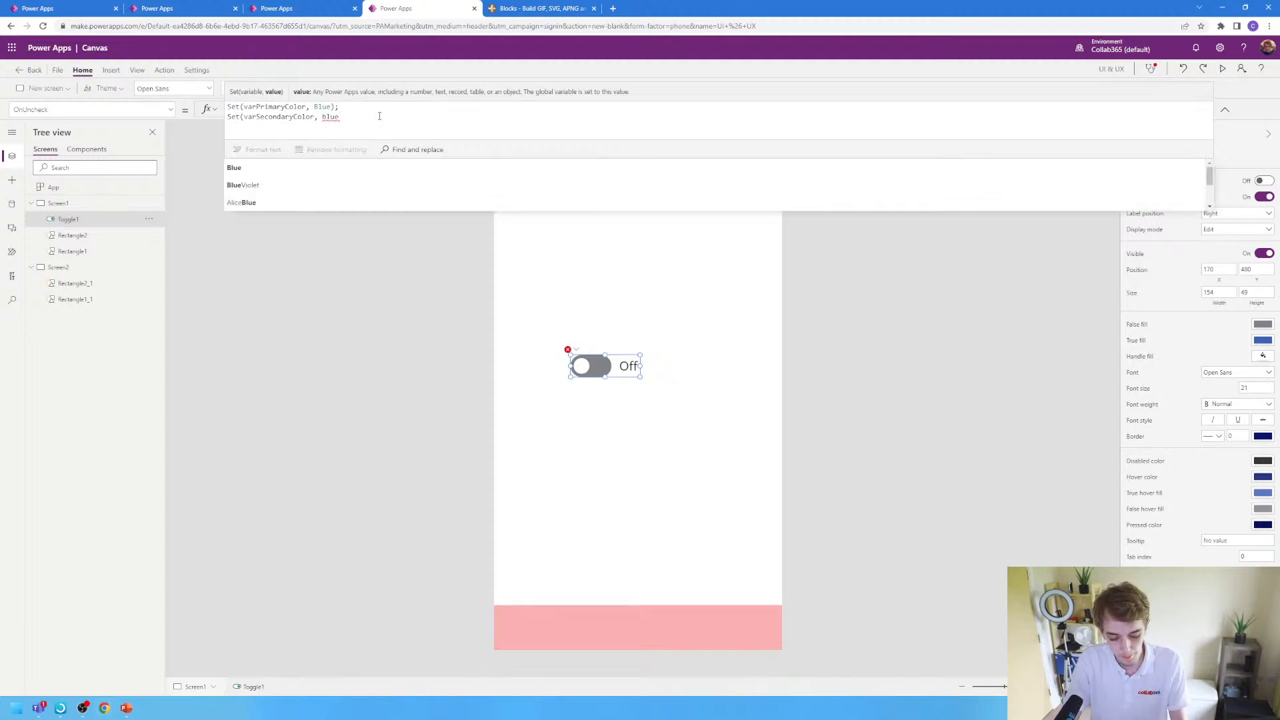
key(Tab)
text(color)
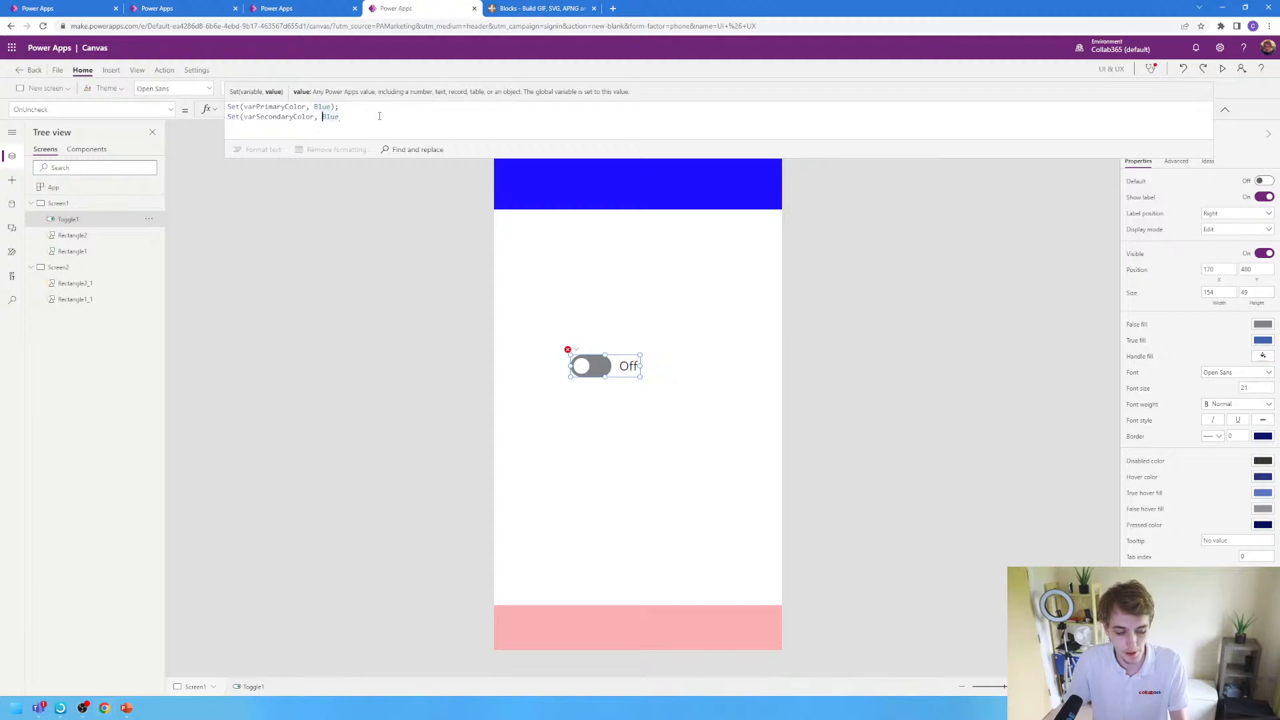
text(Fade()
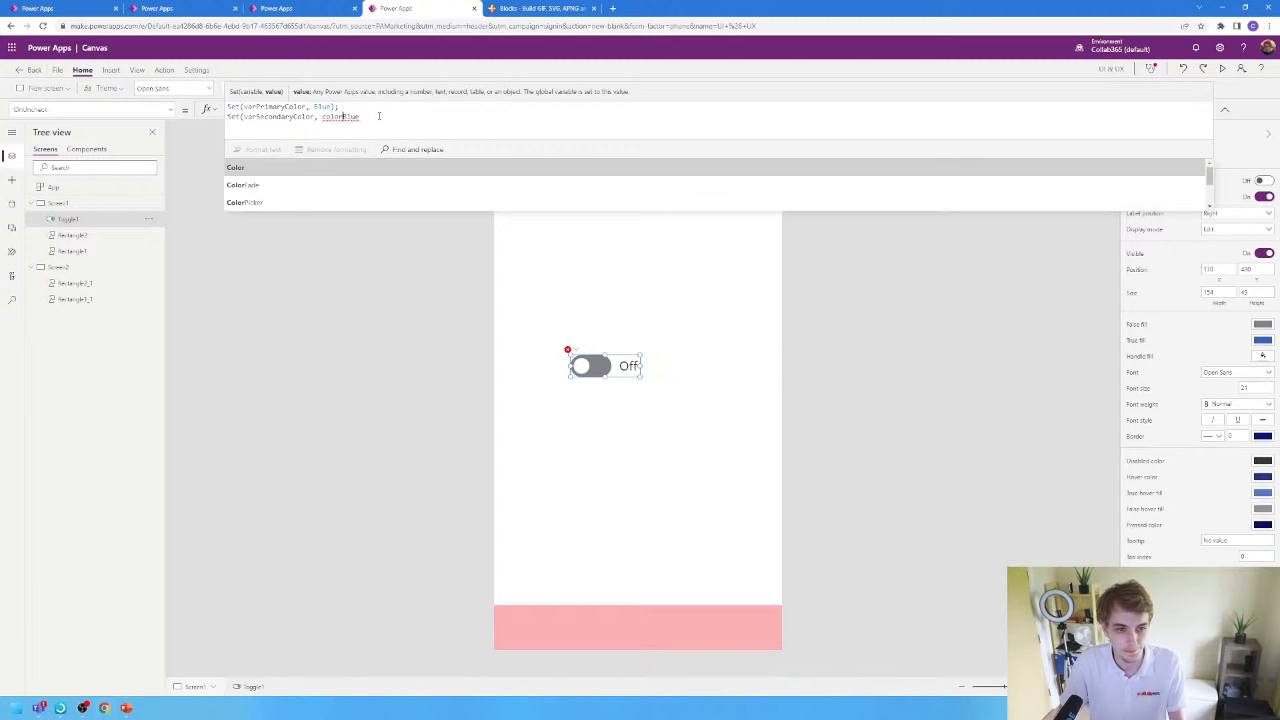
text(, 50)
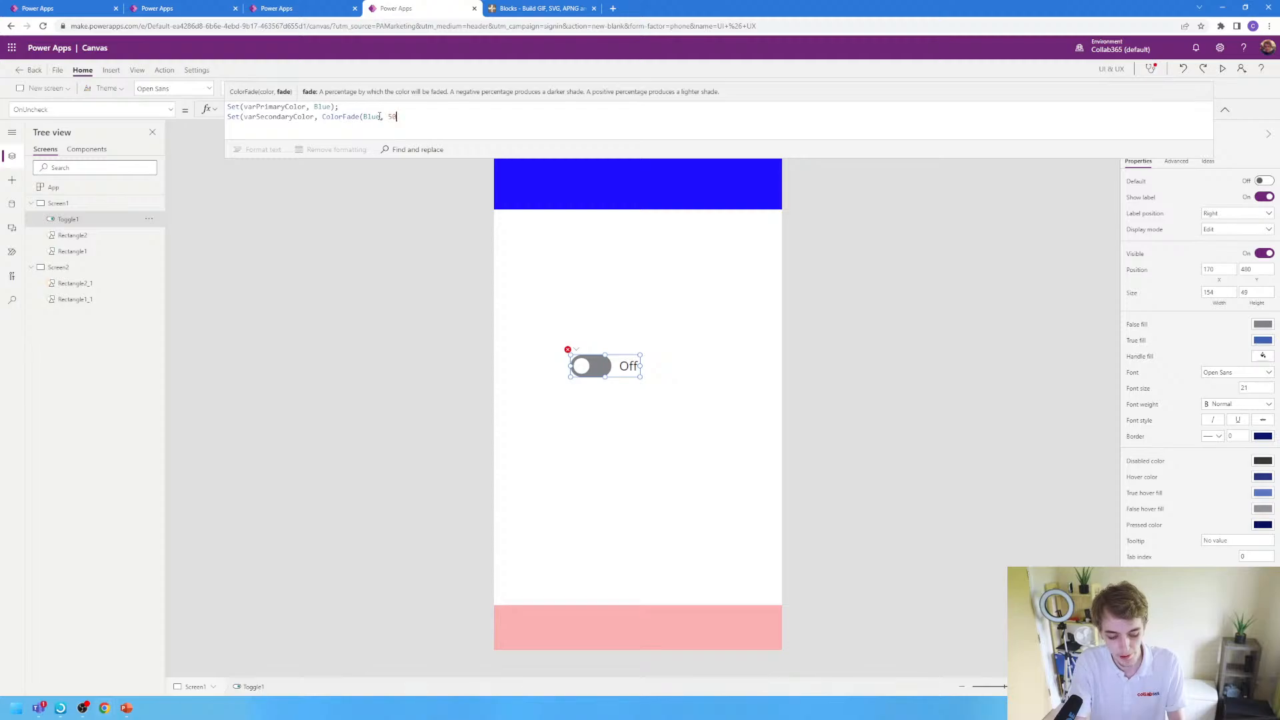
text(%))
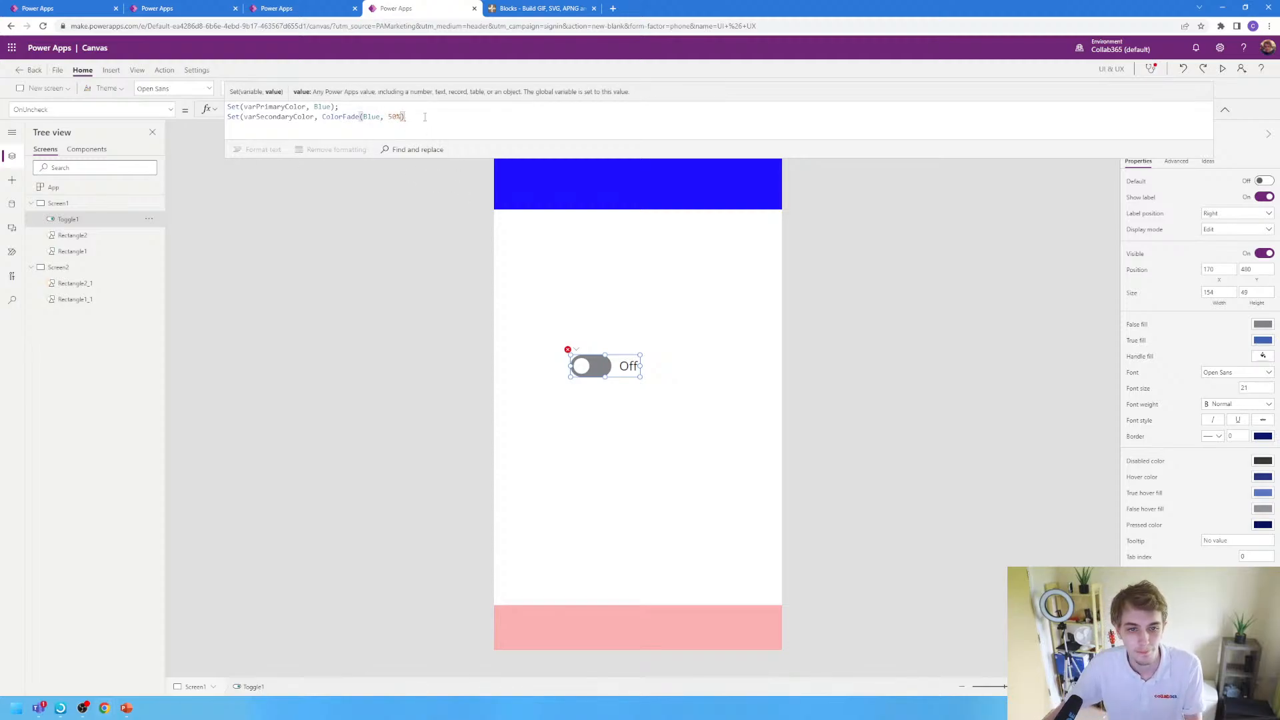
text())
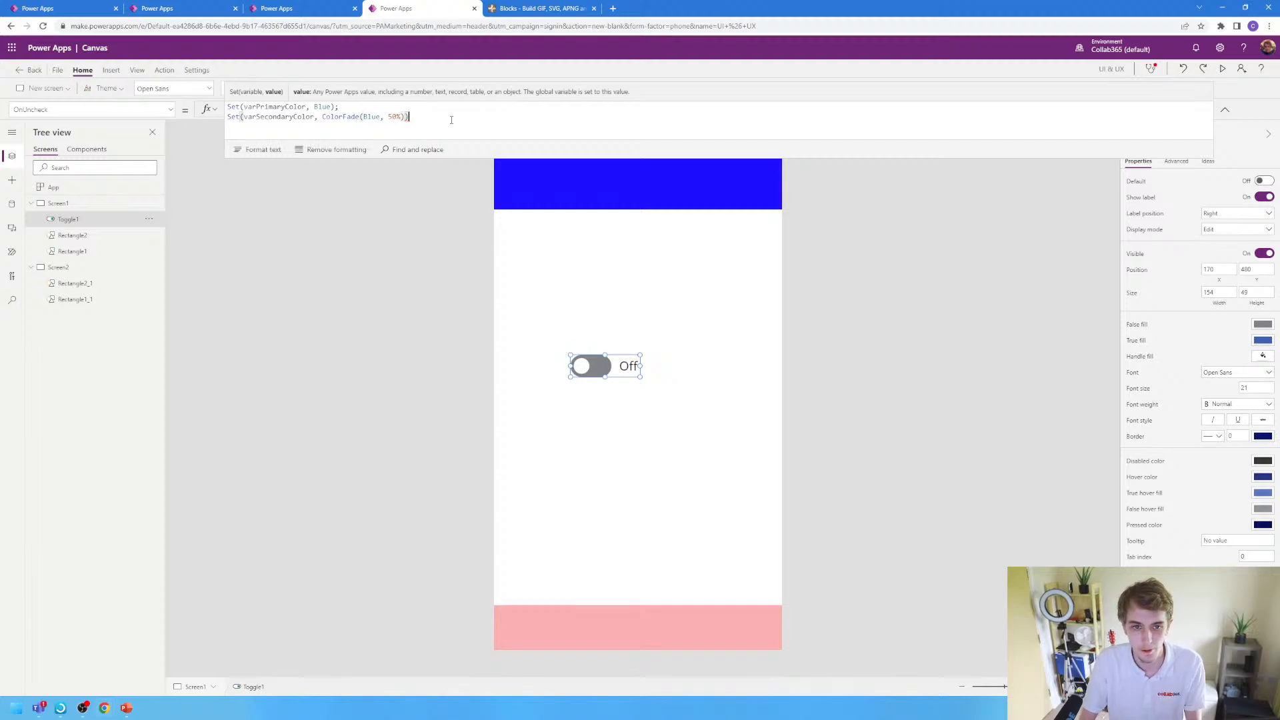
- Copy the varSecondaryColor statement into the toggle's OnCheck formula as Set(varSecondaryColor, ColorFade(Green, 50%)), separated from the first statement by a semicolon
drag(430, 110, 221, 119)
key(ctrl+c)
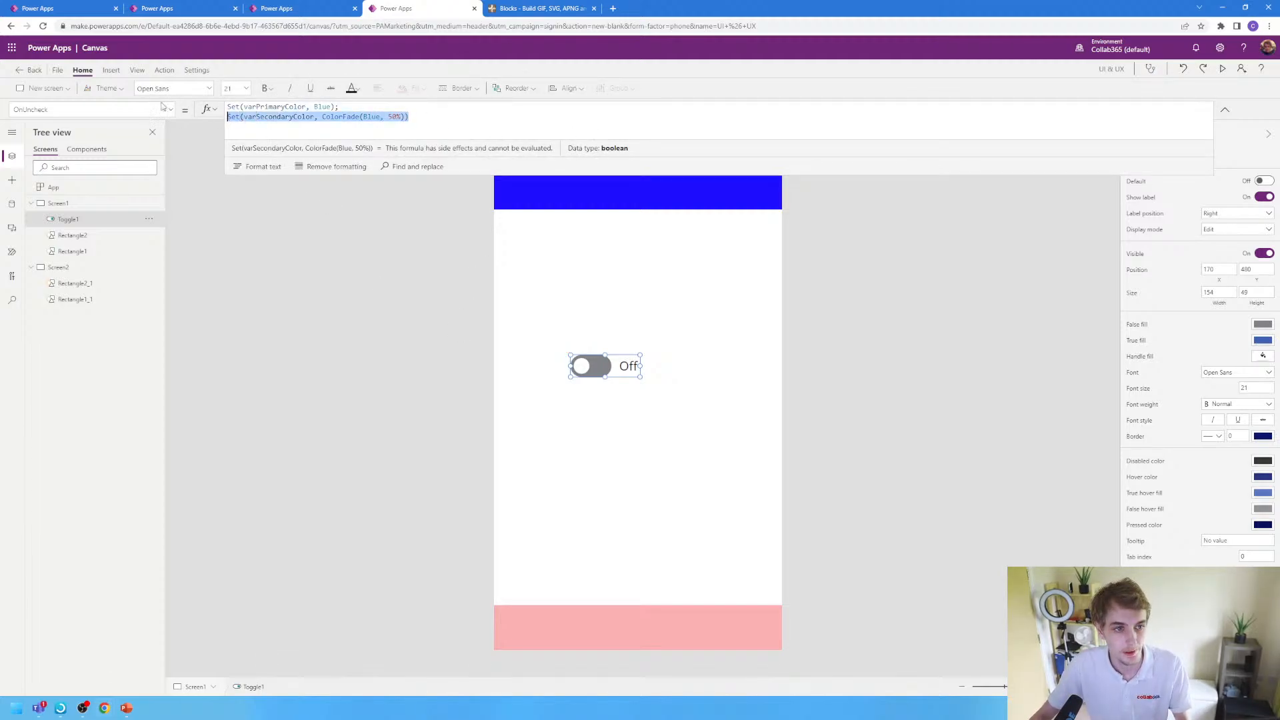
click(170, 109)
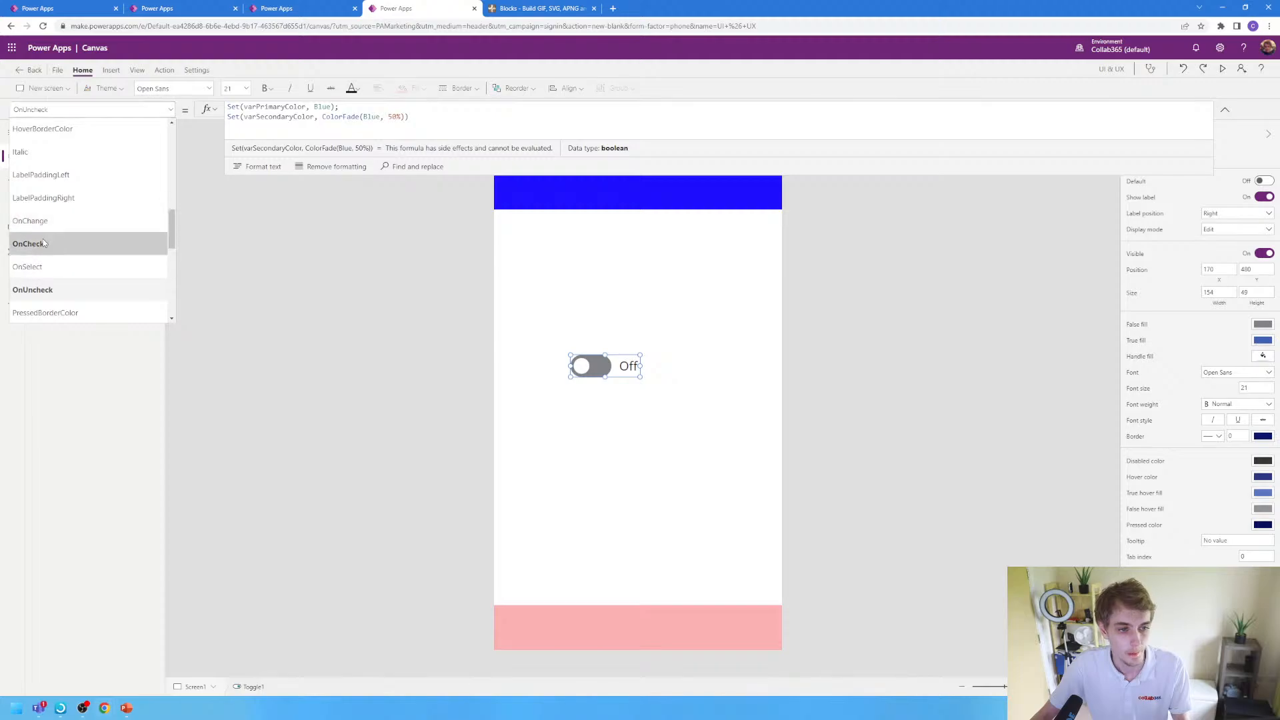
click(43, 243)
click(356, 129)
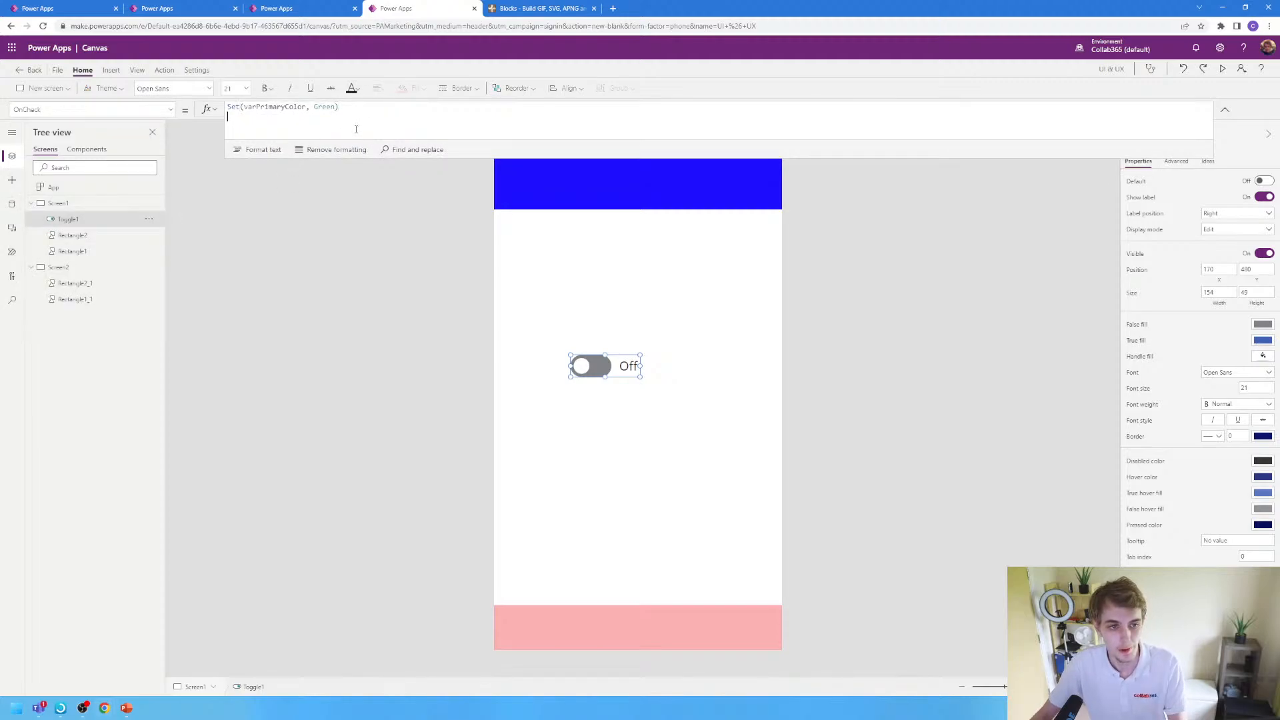
key(ctrl+v)
double_click(371, 117)
text(green)
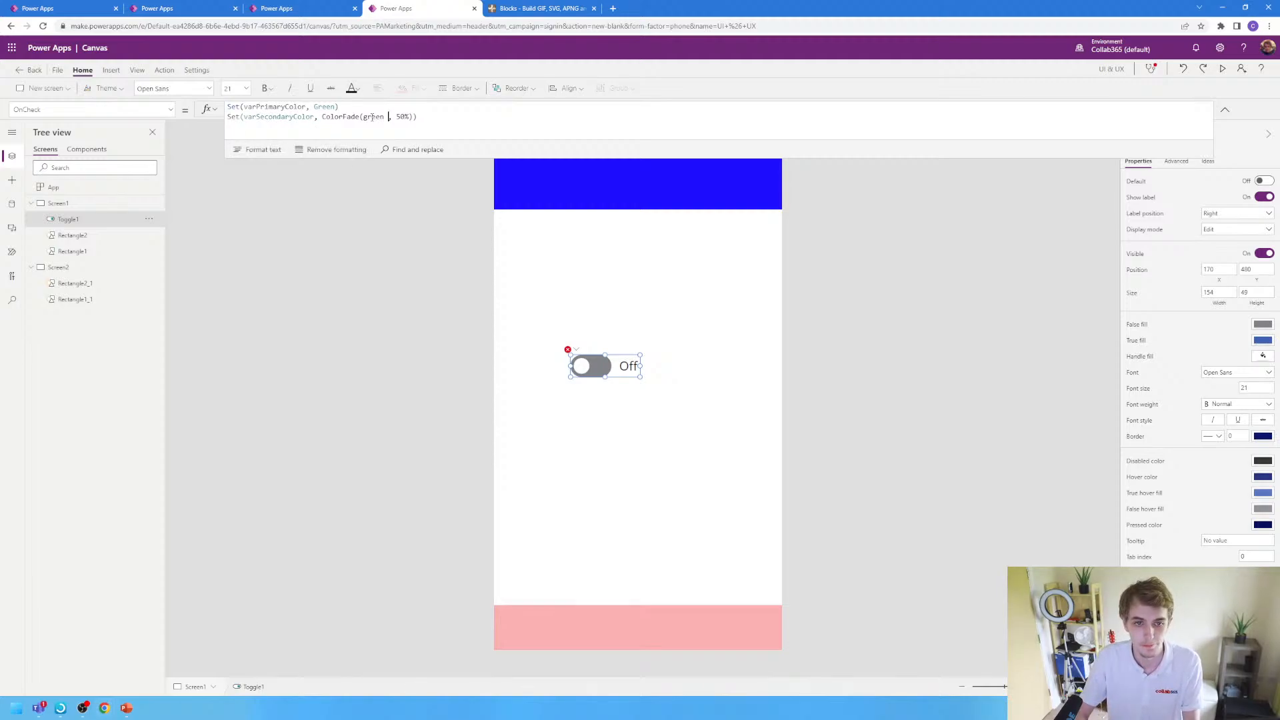
click(369, 118)
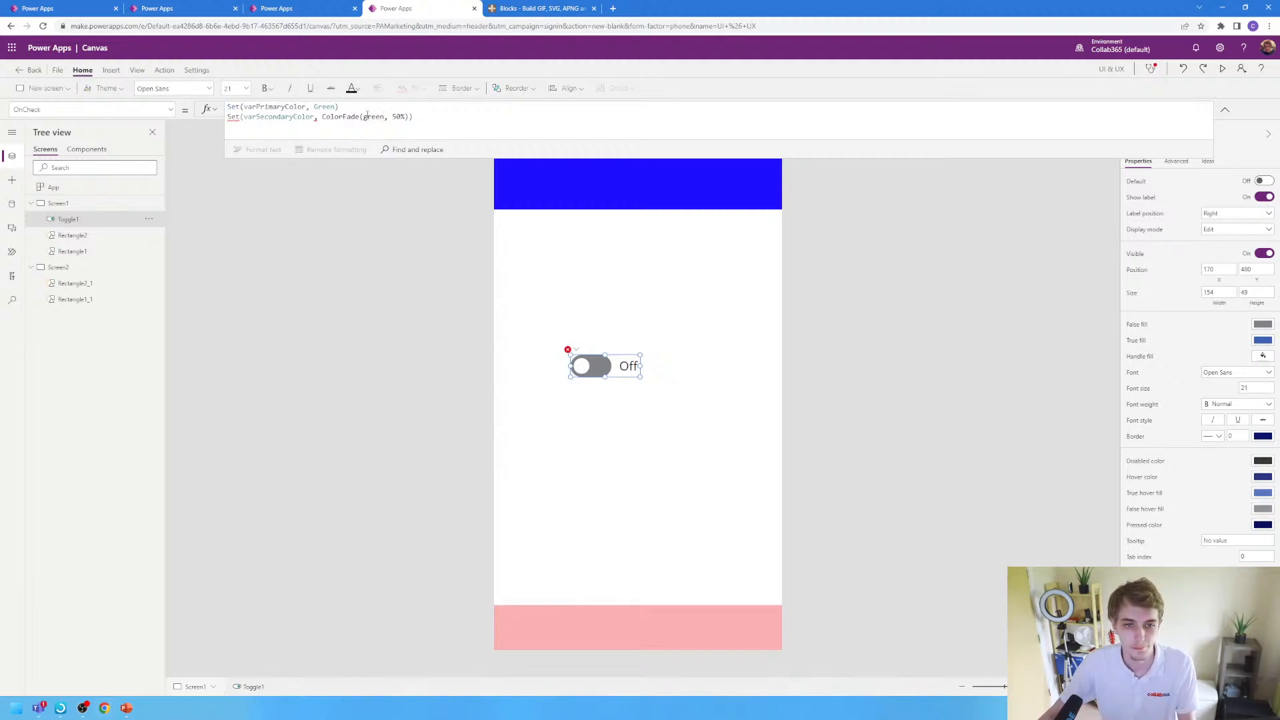
key(BackSpace)
text(G)
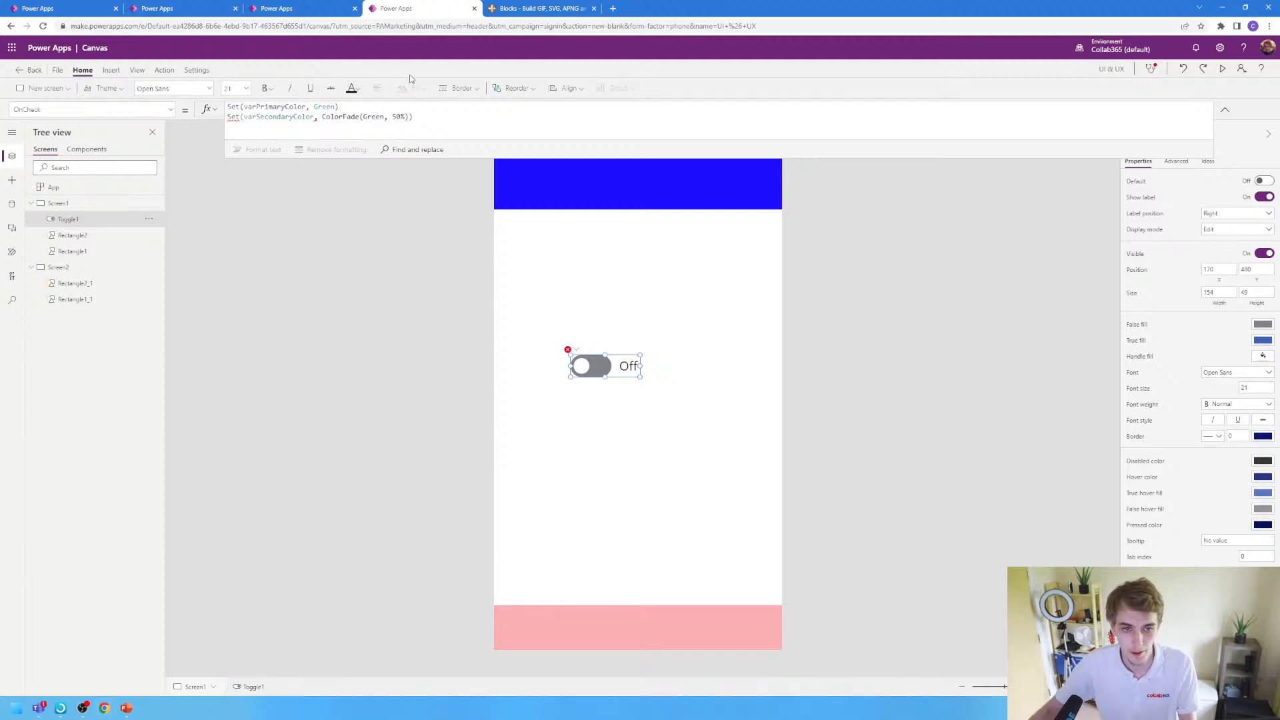
text(;)
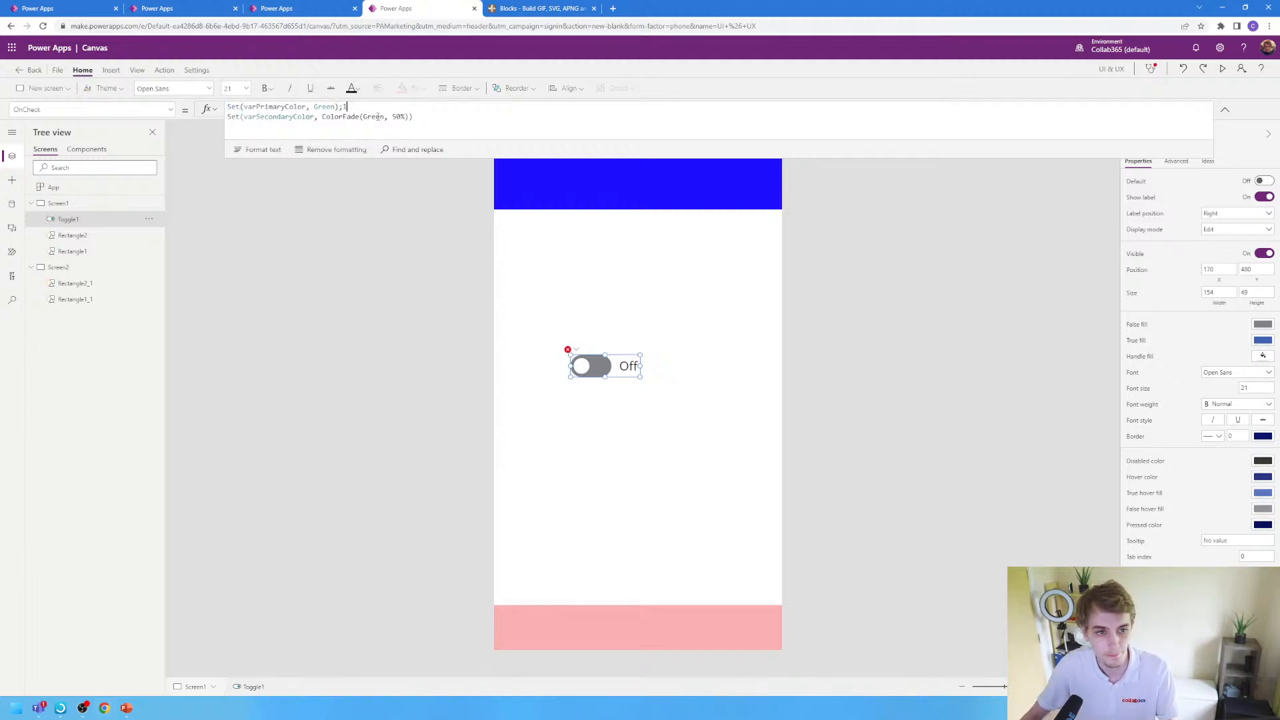
- Preview the app and switch the toggle on and off to test both header and footer colors
click(1016, 303)
click(1222, 69)
click(585, 341)
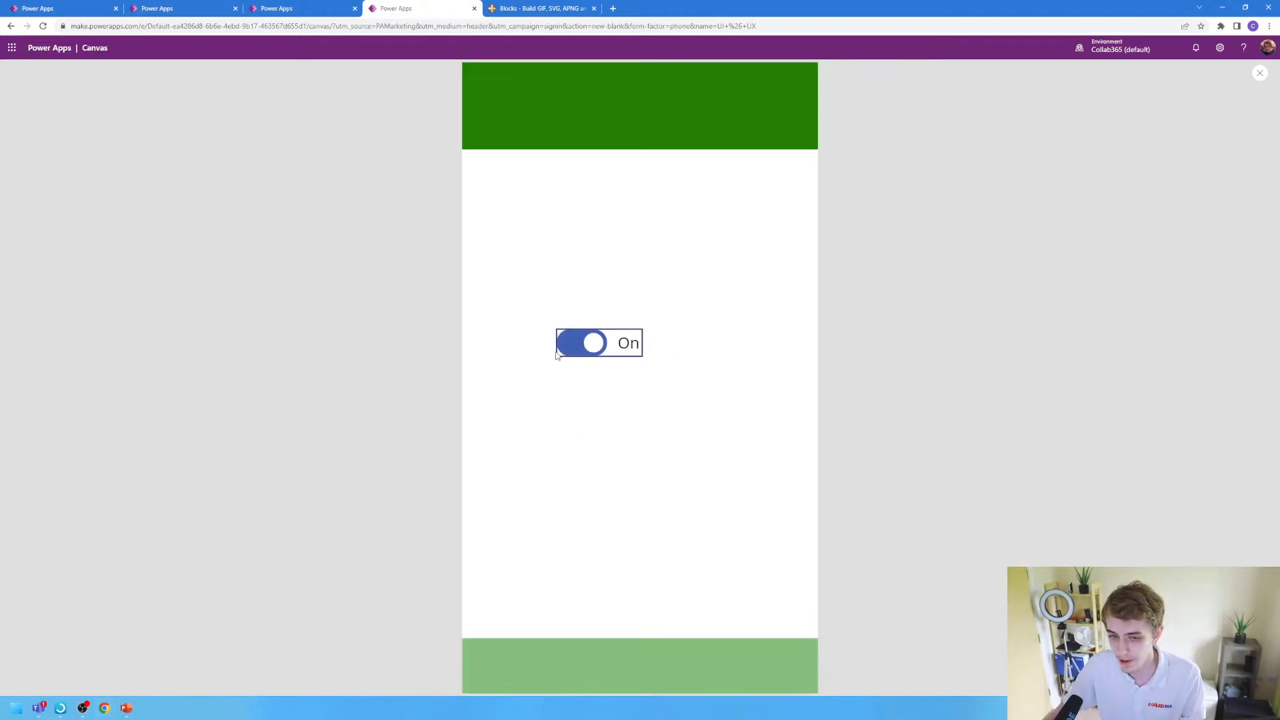
click(558, 351)
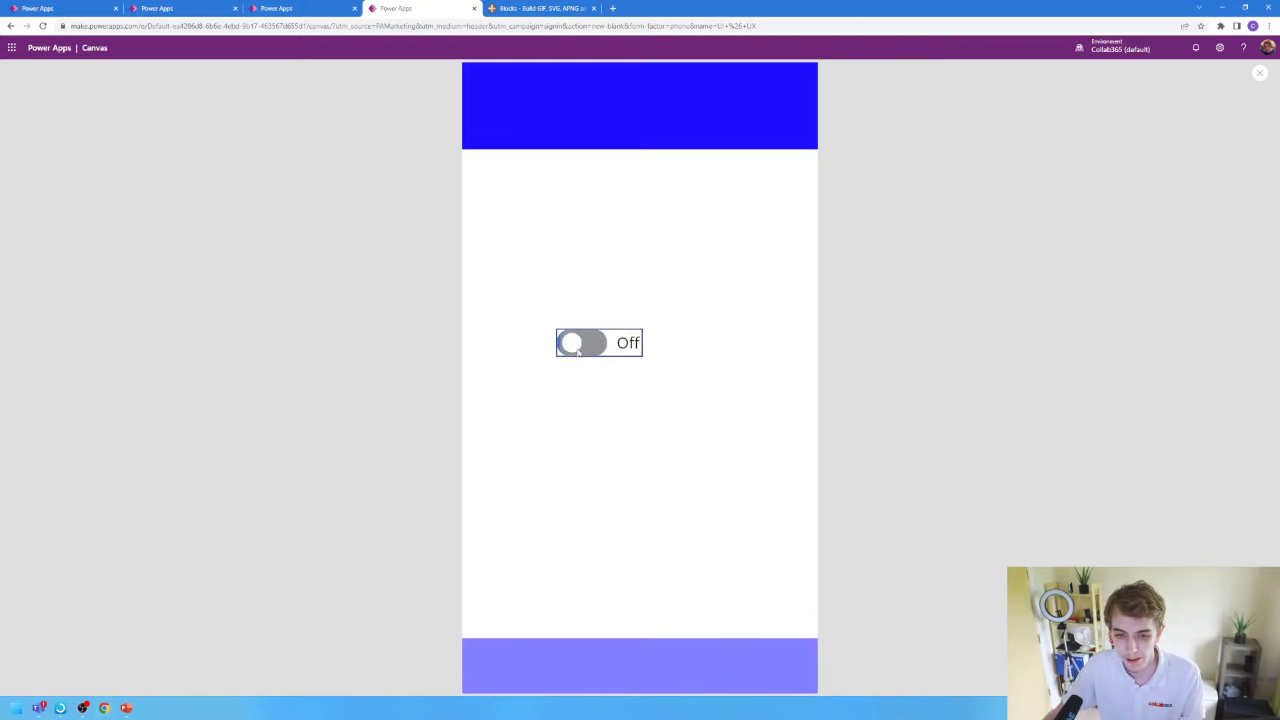
- Close the preview, switch to the Holiday Booking app and leave its settings screen for the holiday list
click(1262, 76)
click(728, 414)
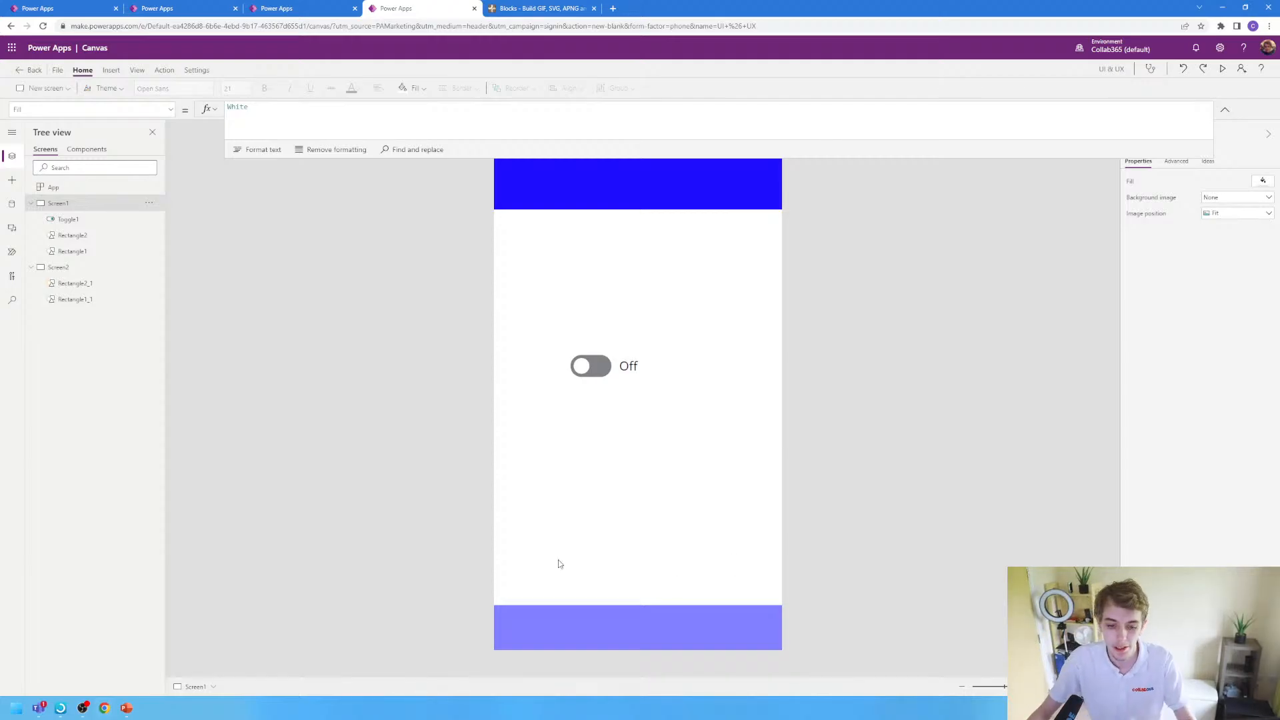
click(41, 7)
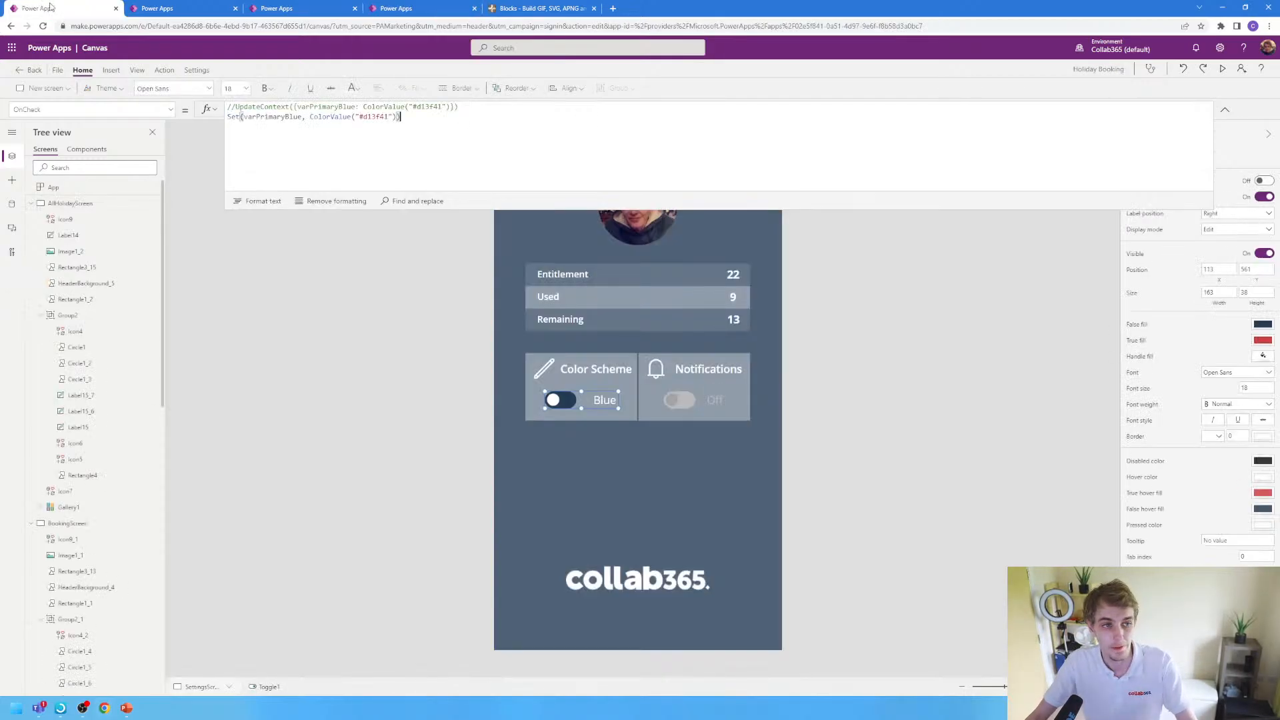
click(1225, 111)
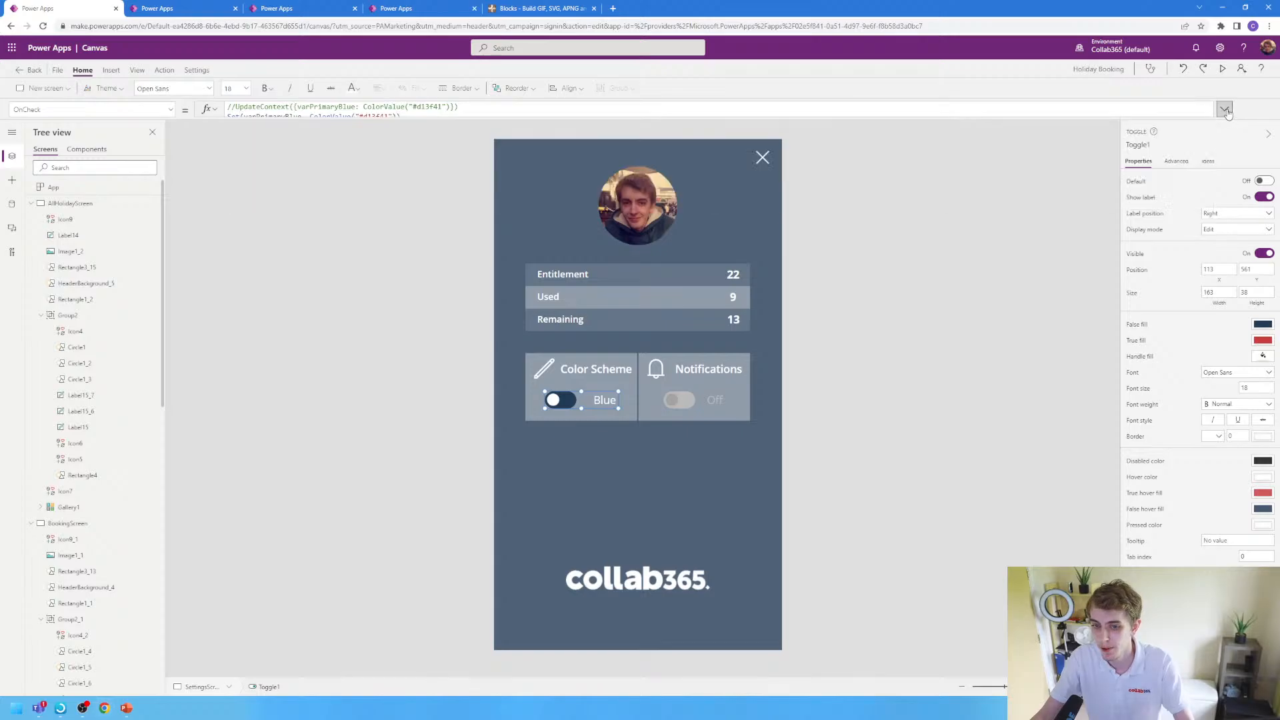
alt+click(762, 159)
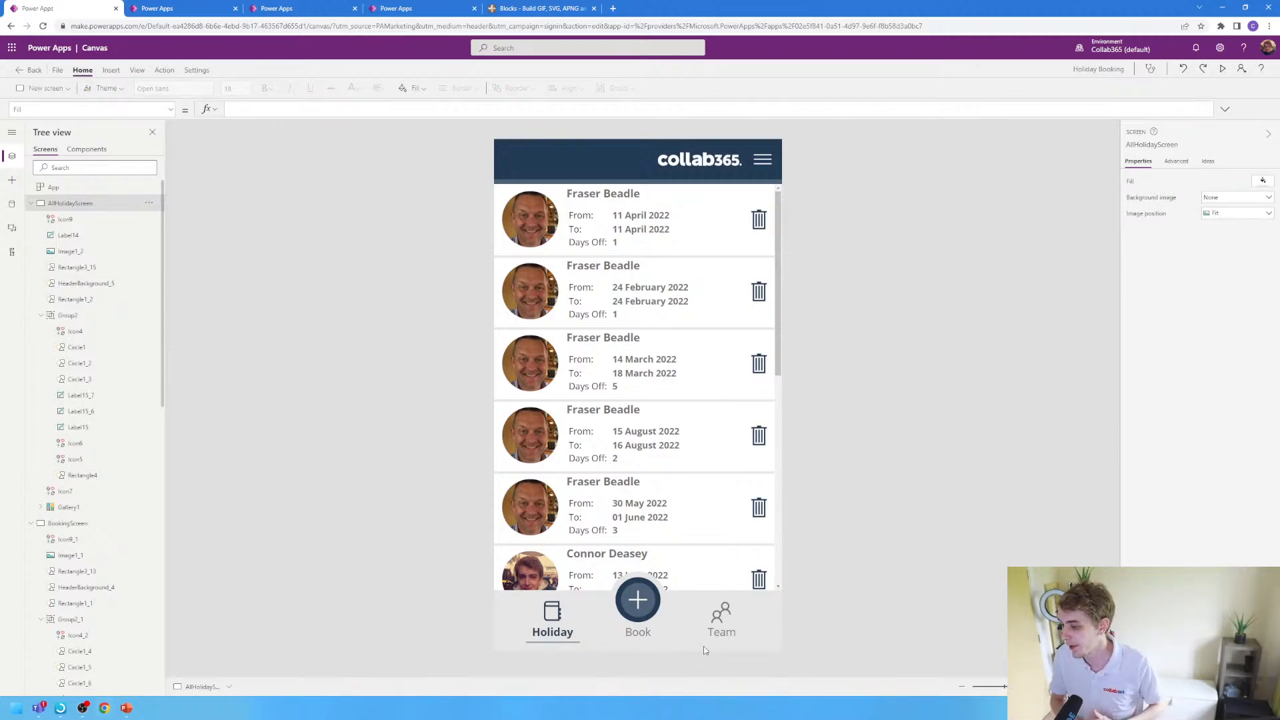
- Inspect the stacked circle shapes that make up the Book button on AllHolidayScreen
click(622, 584)
click(622, 584)
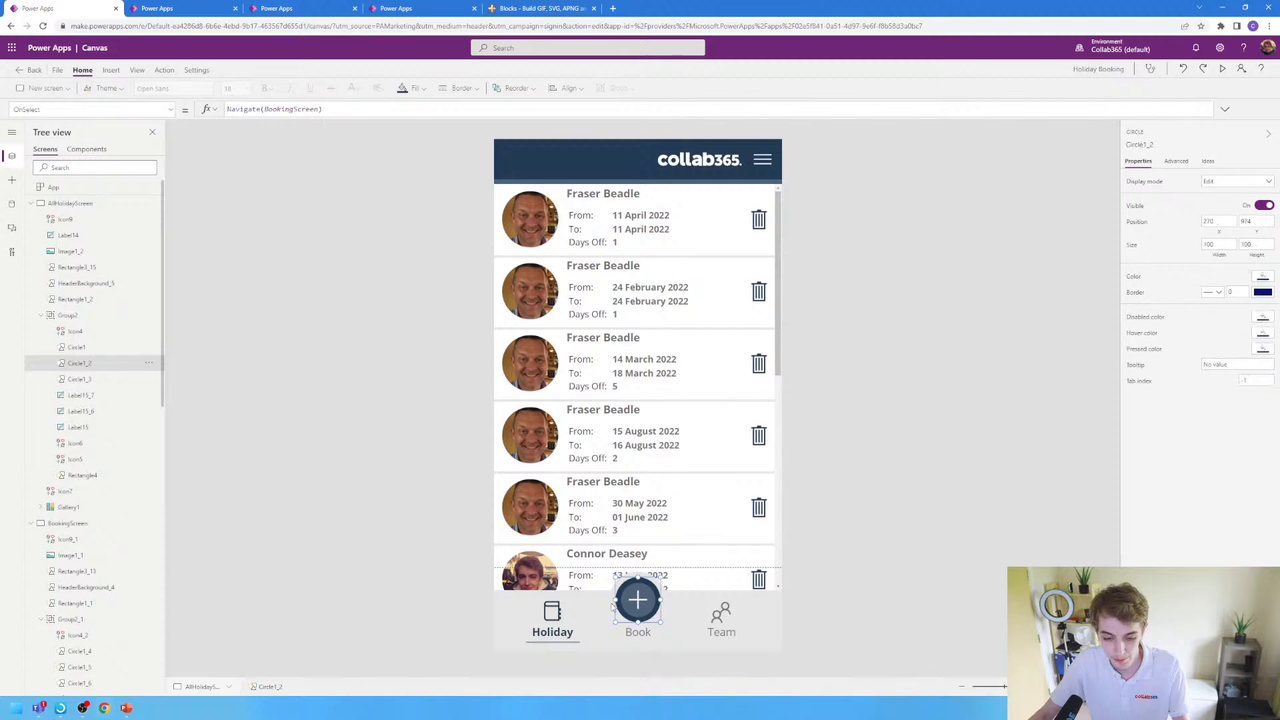
click(611, 604)
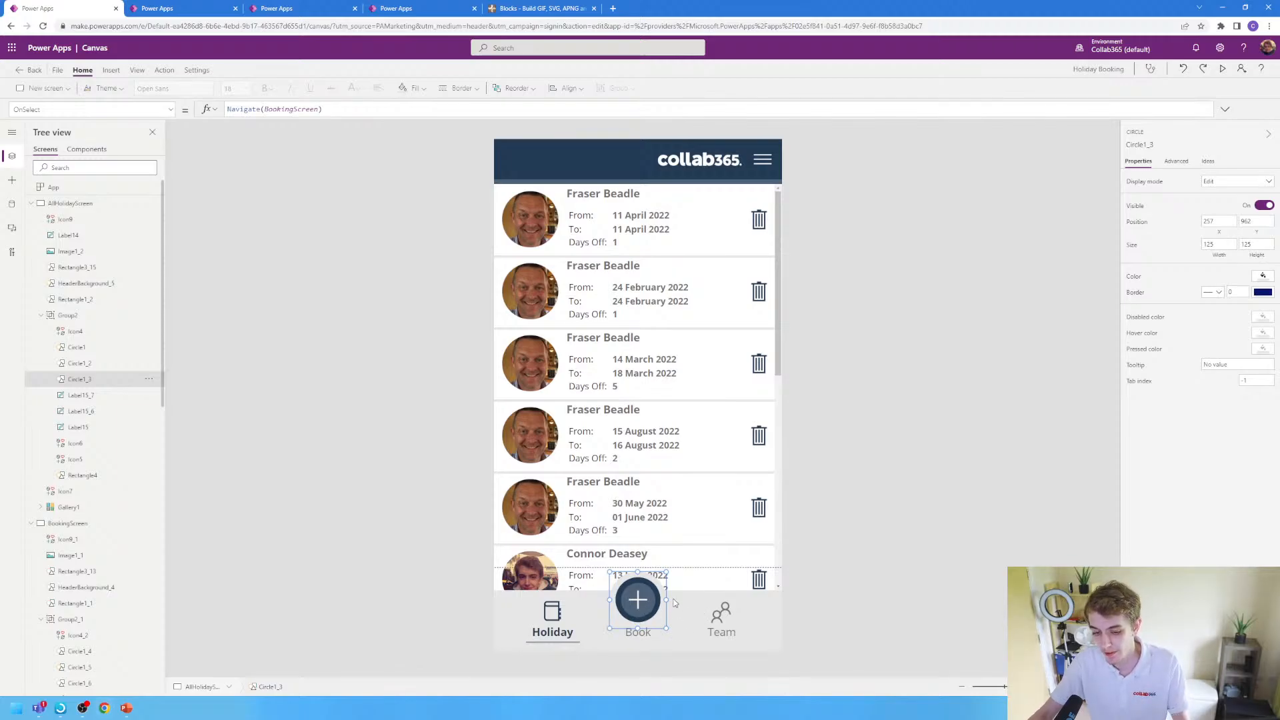
click(396, 607)
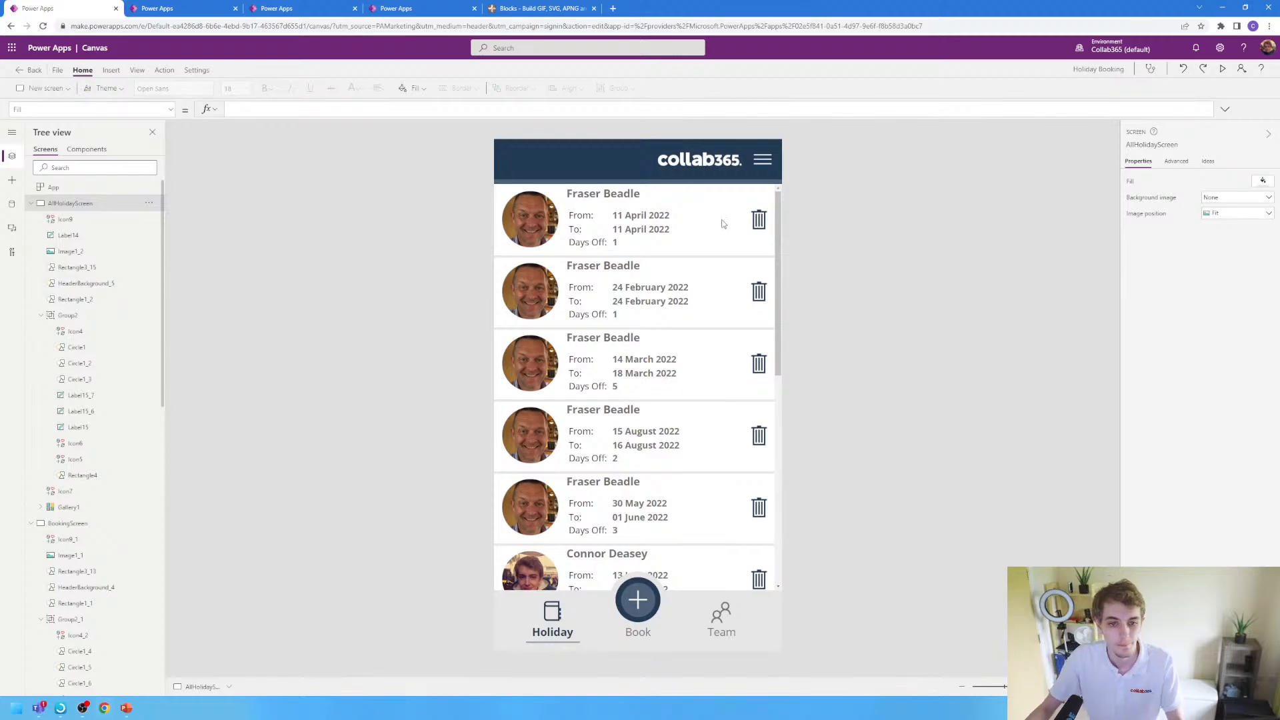
- Switch to the Daily Digest Submission app, go to its Approvals screen and inspect the profile image's properties
key(ctrl+Tab)
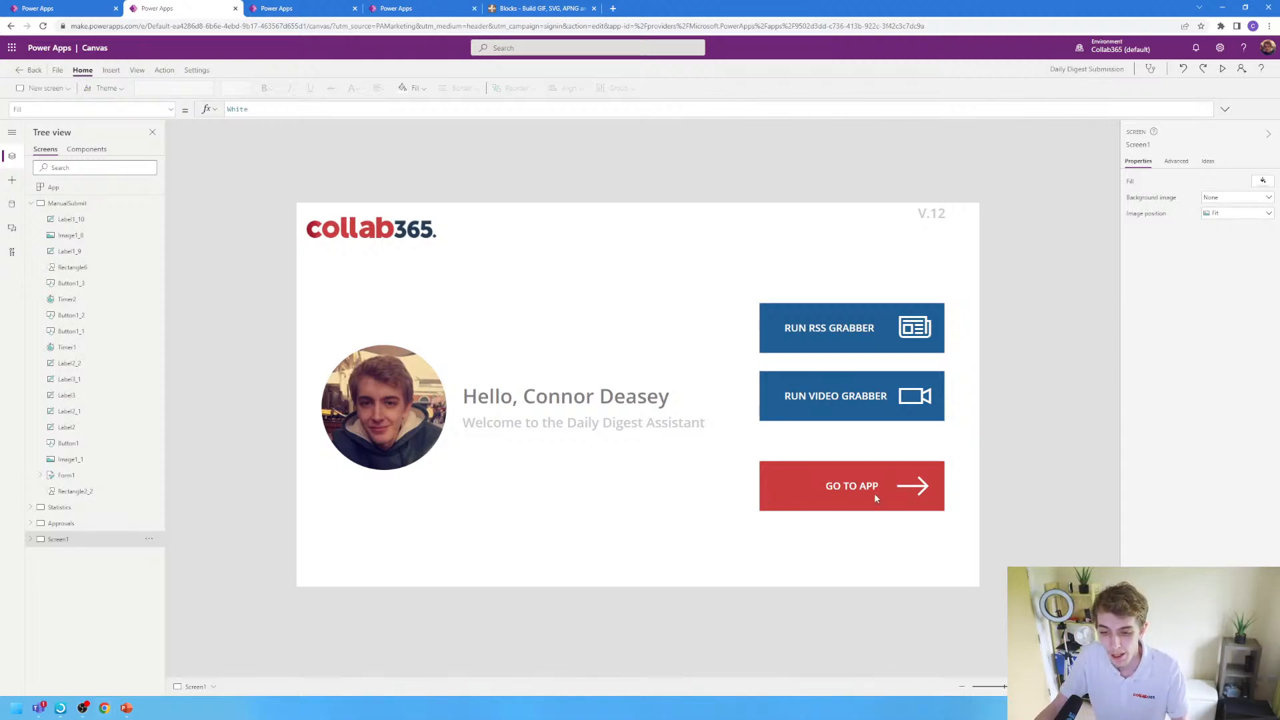
alt+click(827, 498)
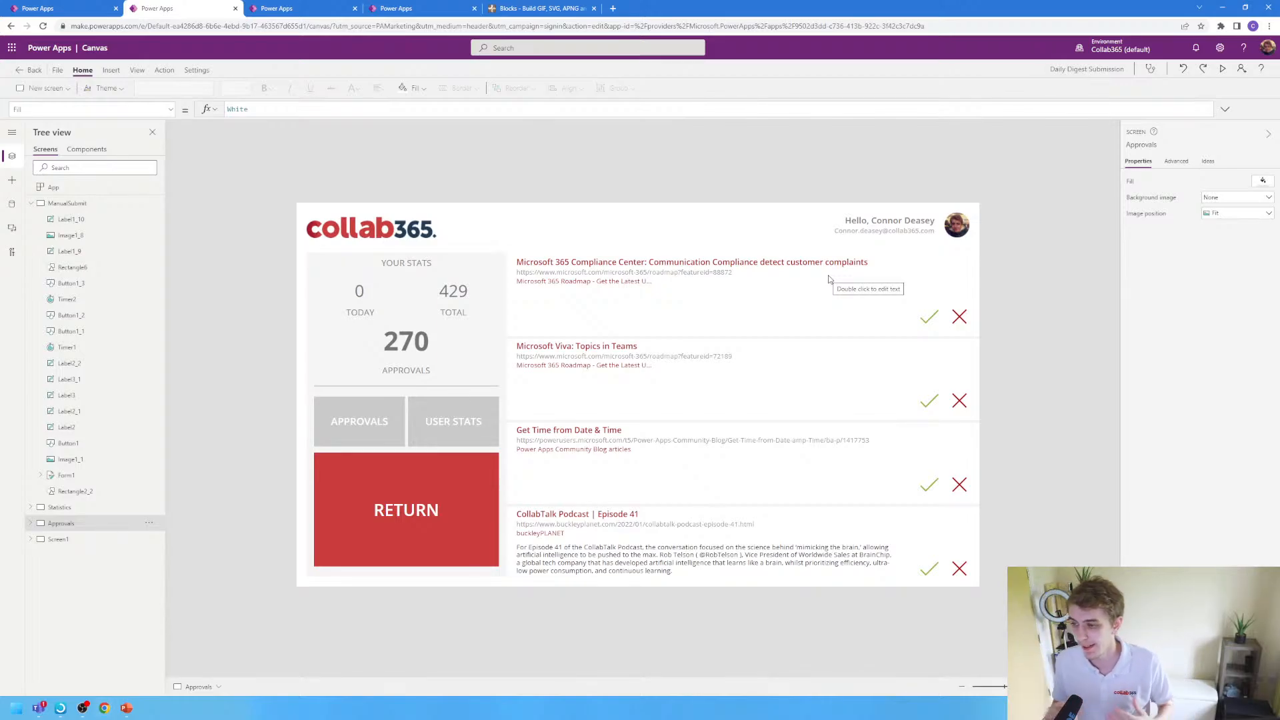
click(955, 232)
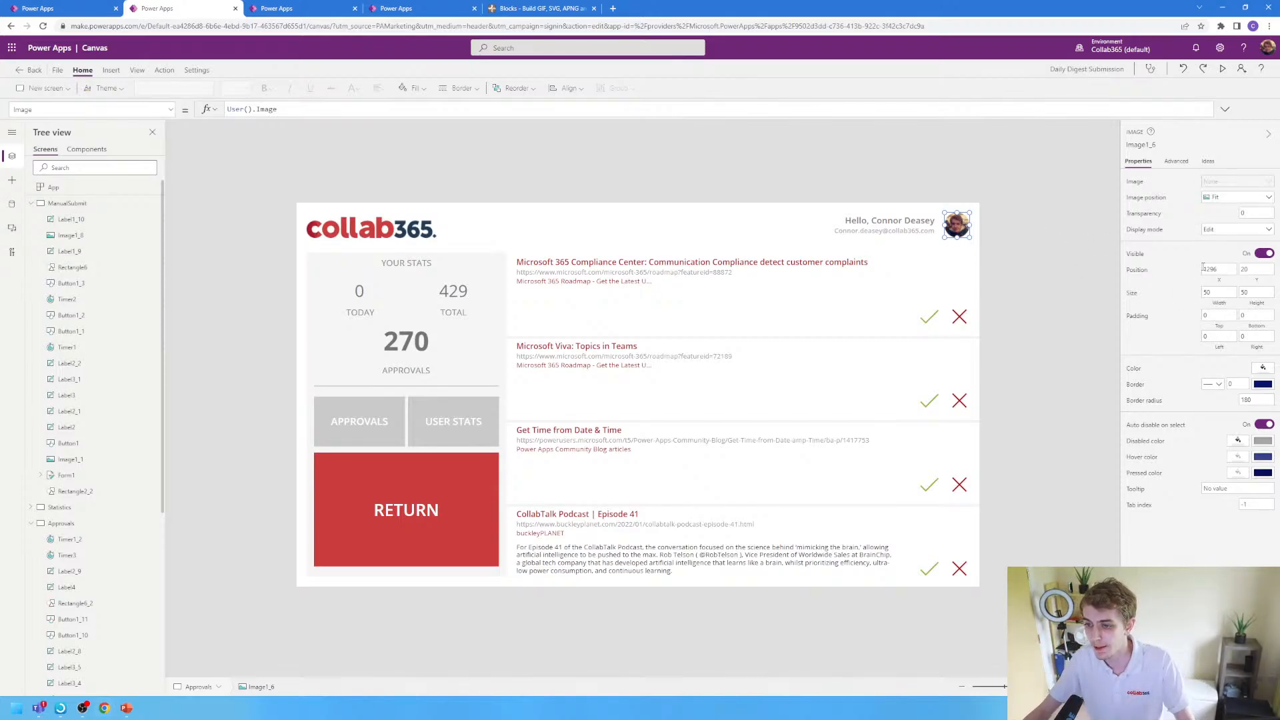
- Return to the welcome screen and try a width of 1000 and a border radius of 500 on the profile image
alt+click(475, 462)
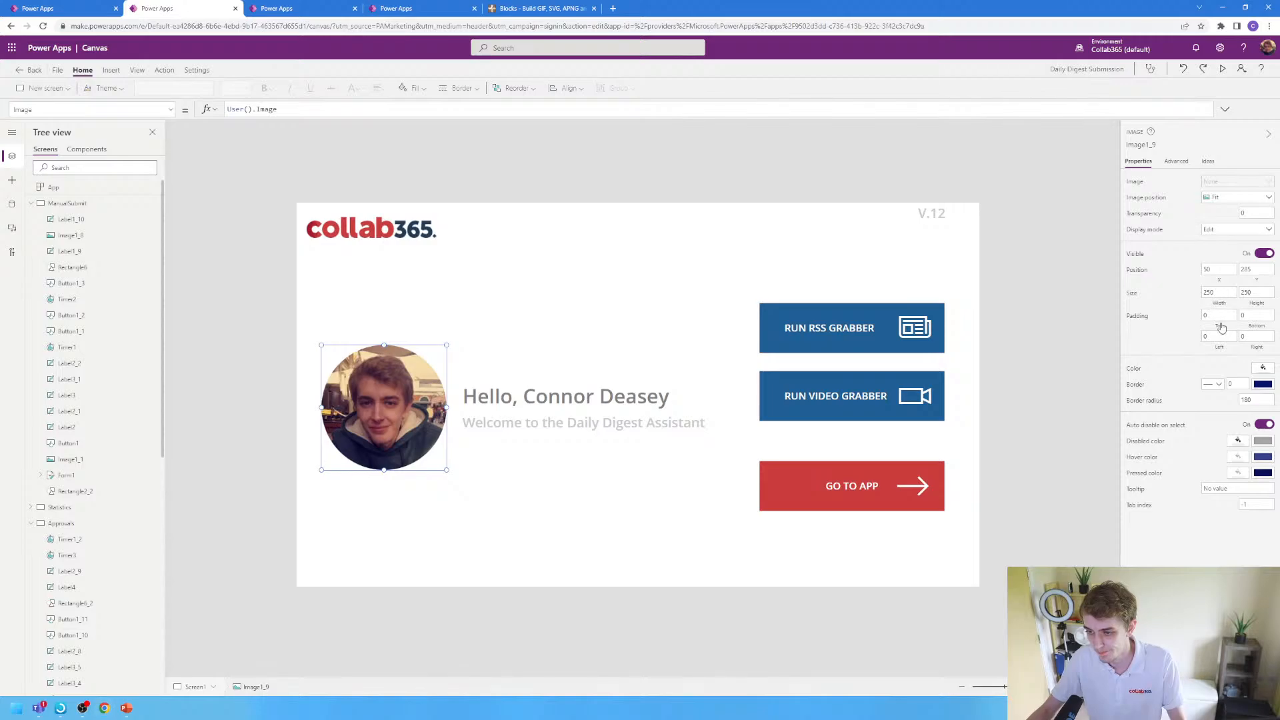
click(1223, 292)
text(1000)
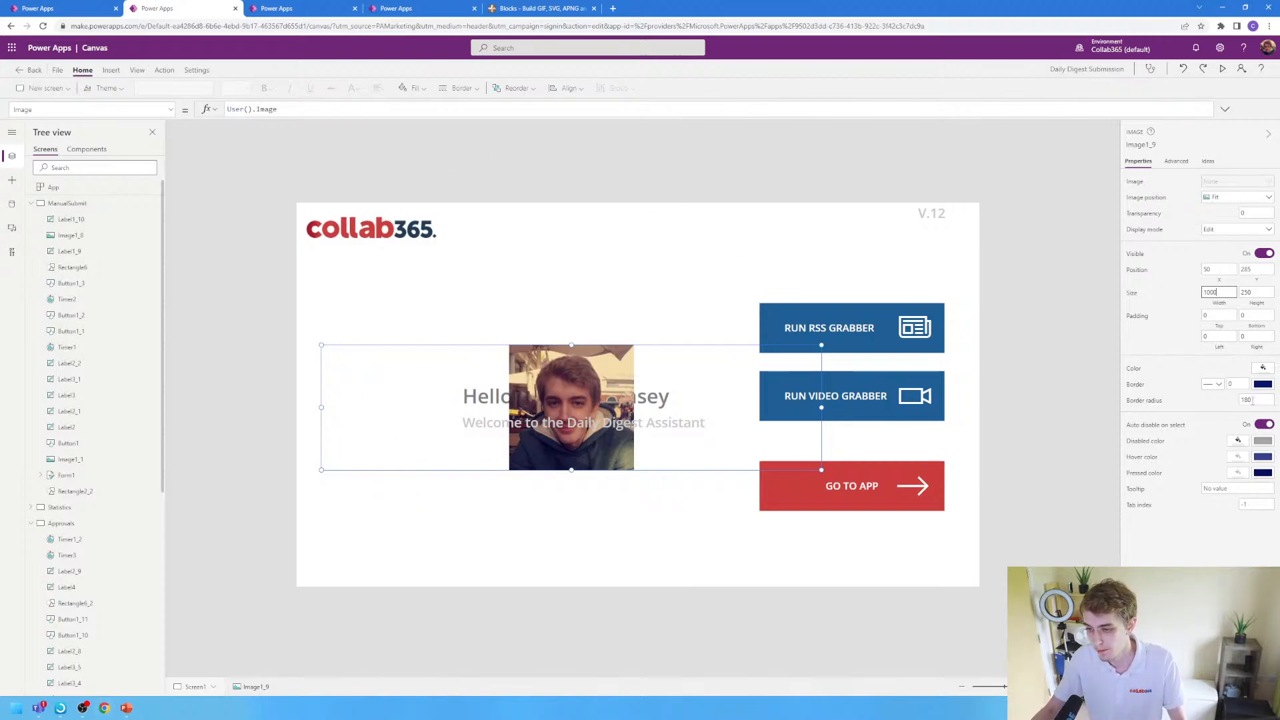
drag(1253, 399, 1202, 404)
text(500)
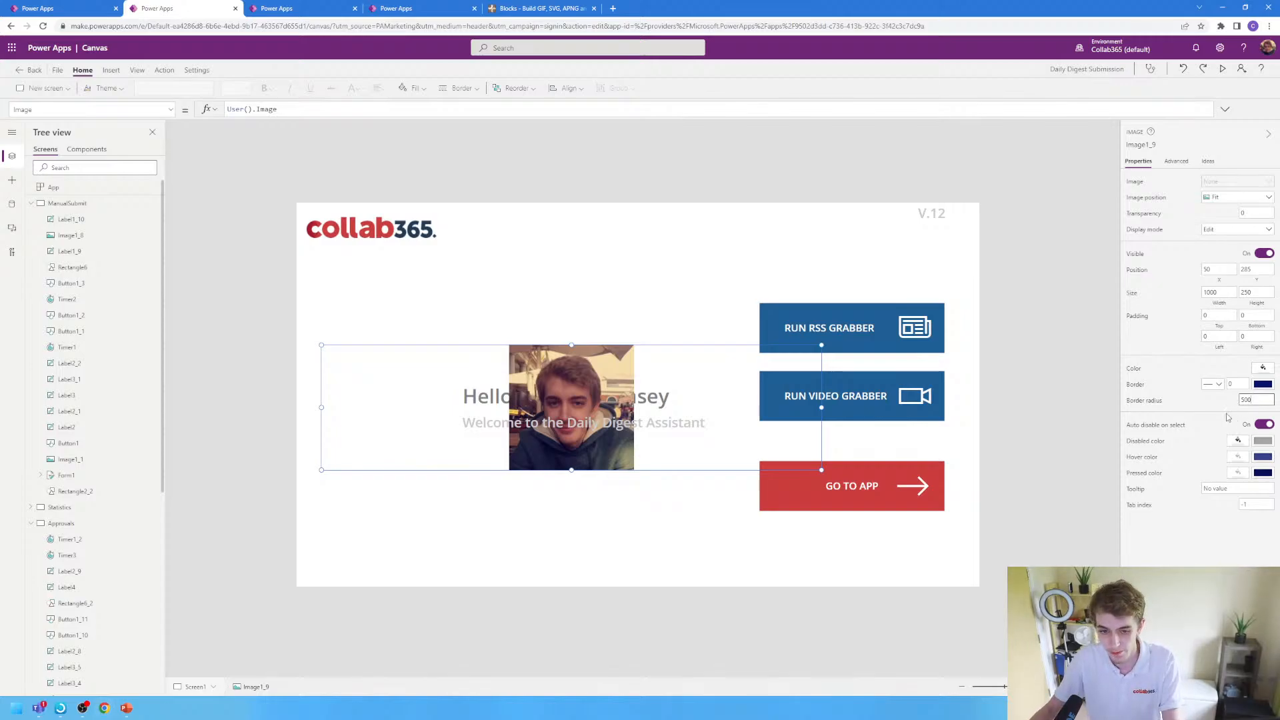
- Restore the welcome screen's profile image to a border radius of 180 and a width of 250
text(180)
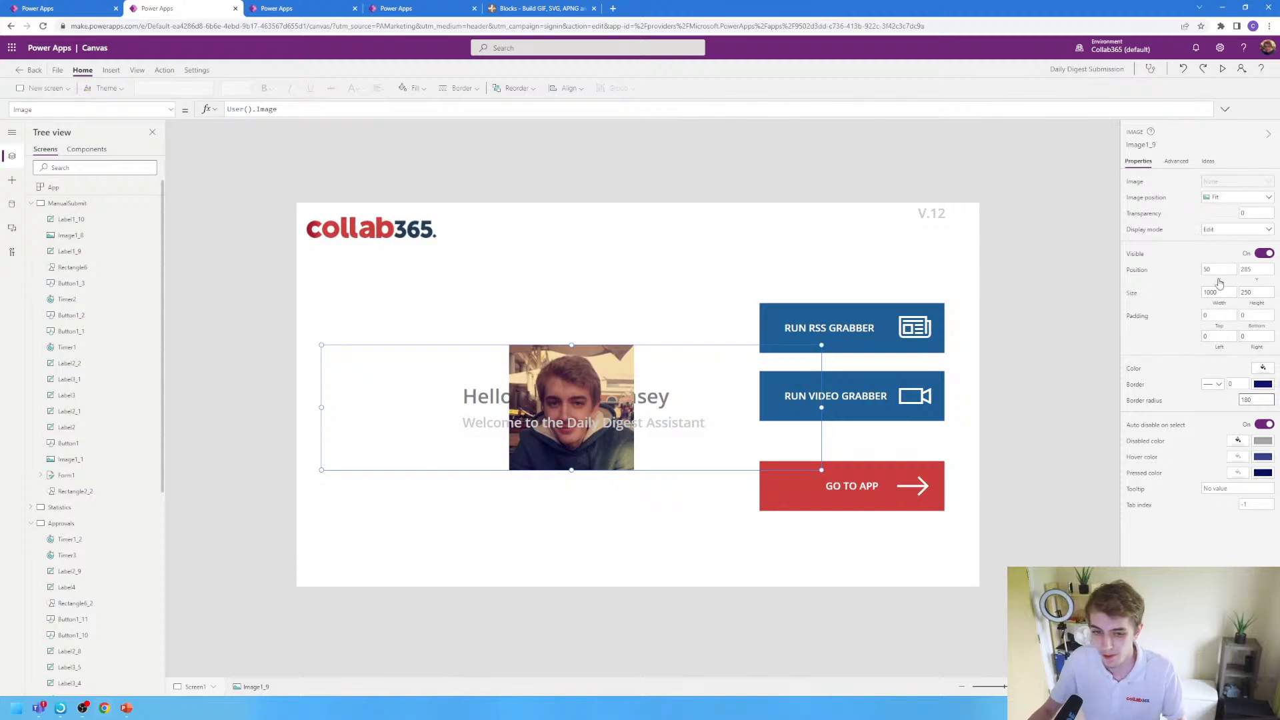
click(1066, 293)
click(545, 349)
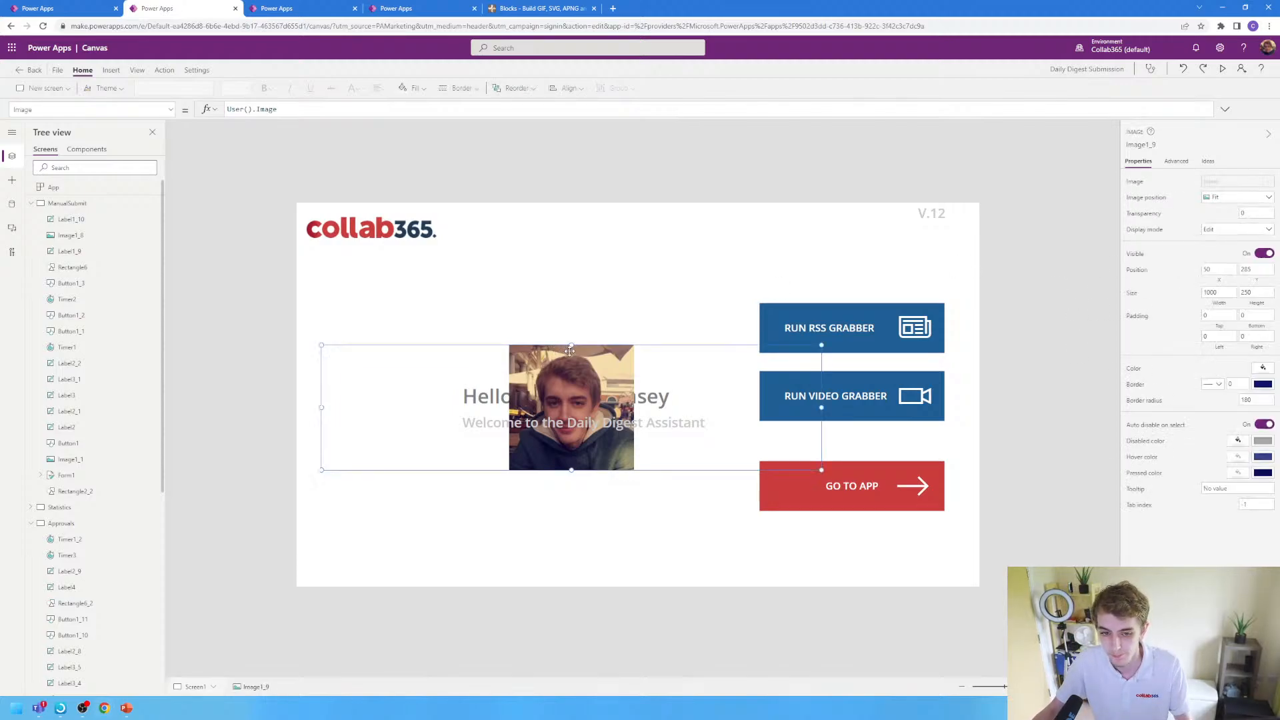
double_click(1218, 293)
text(250)
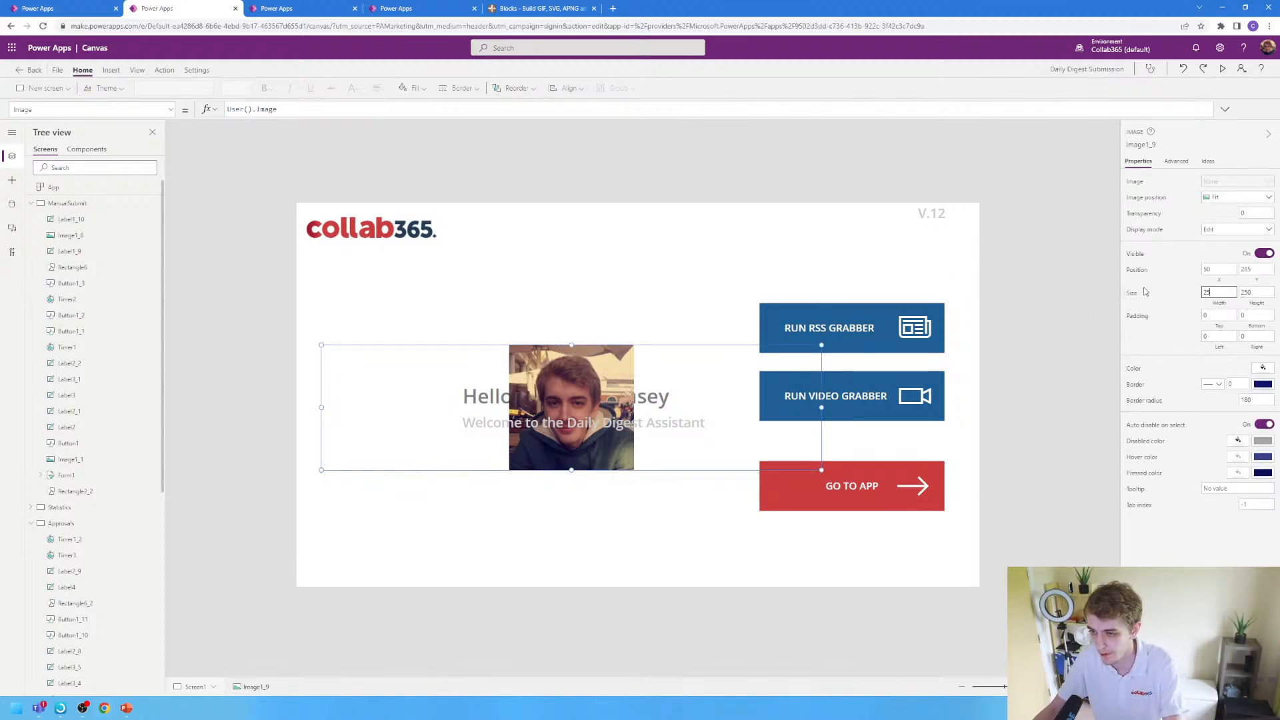
click(1104, 276)
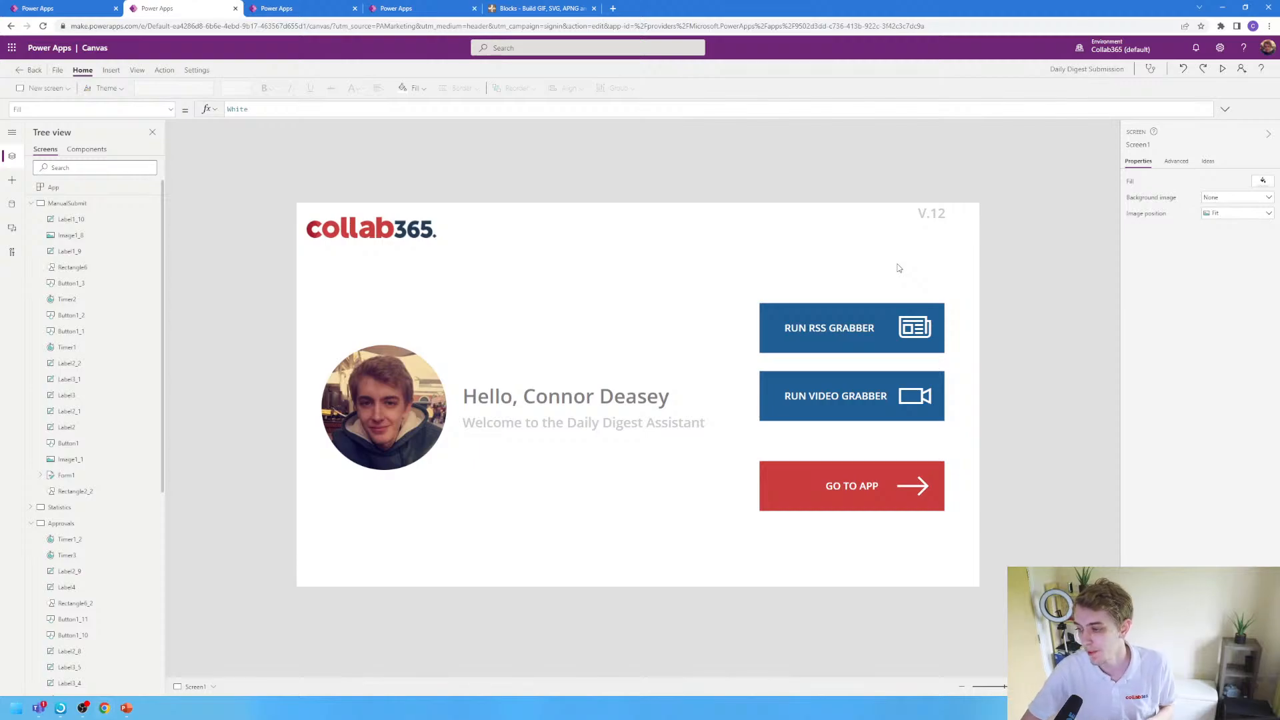
- Save the Daily Digest Submission app and check the Text formula of the welcome screen's version label
key(ctrl+s)
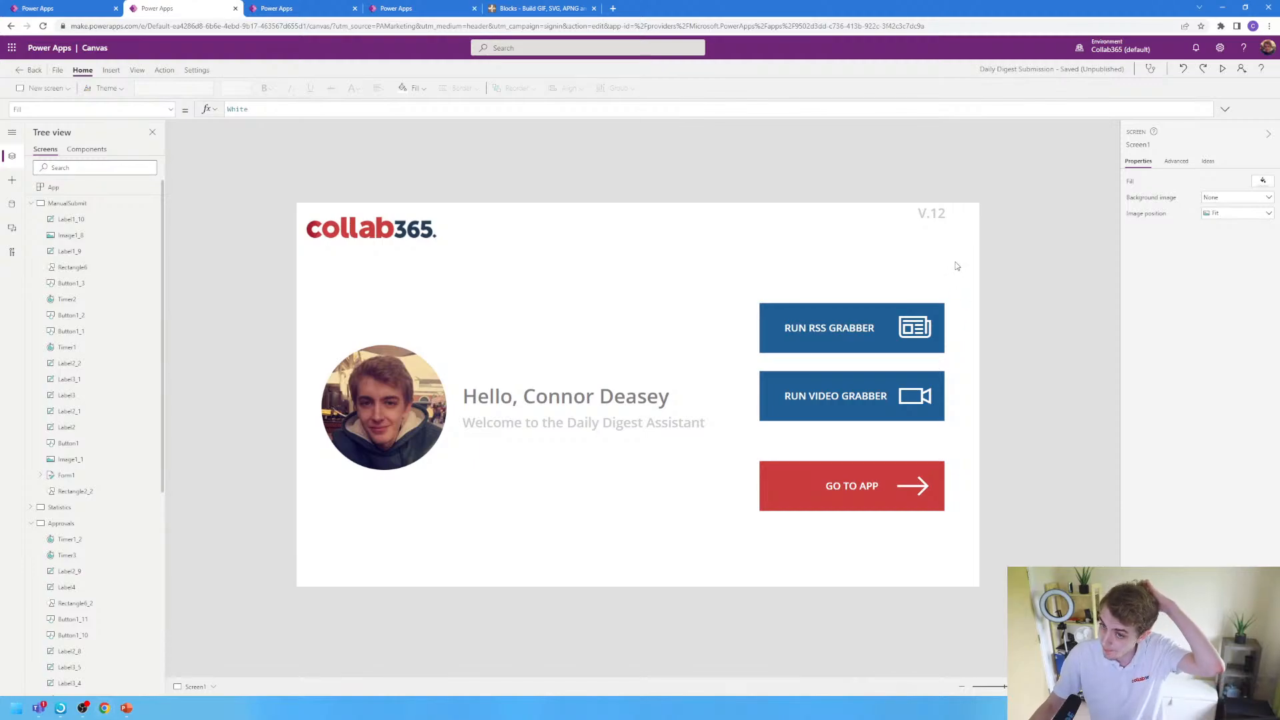
click(940, 220)
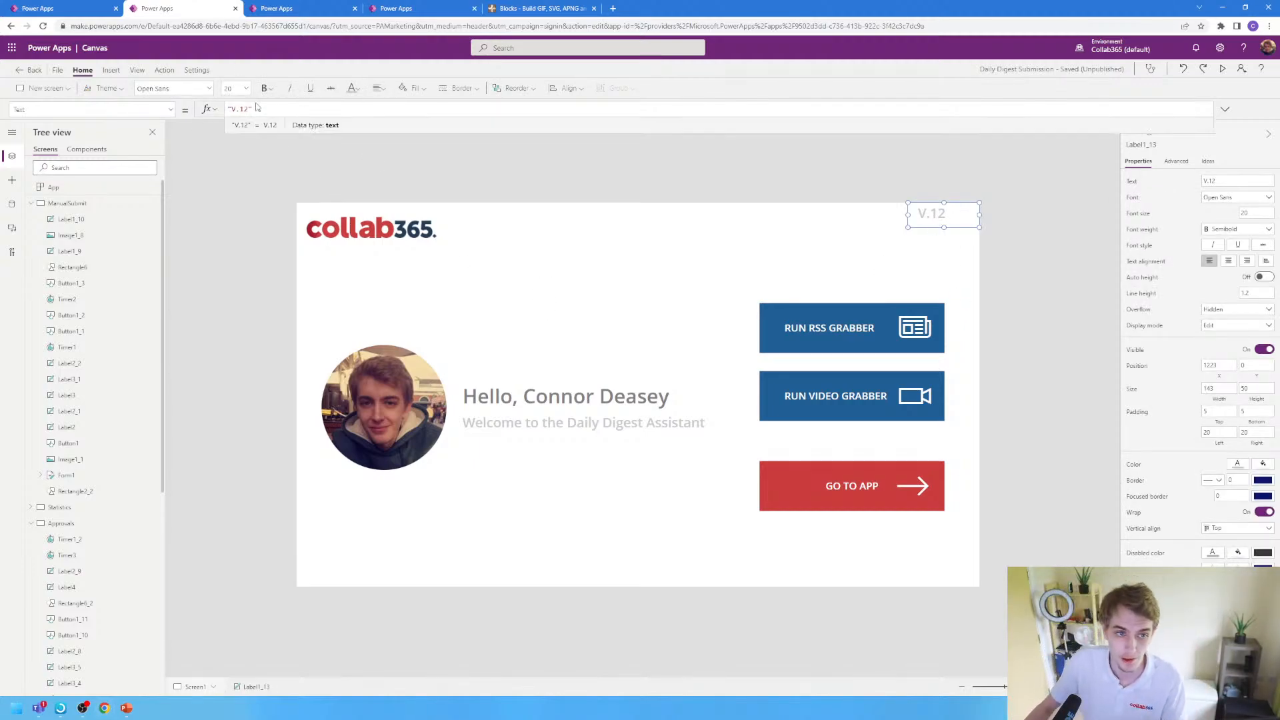
drag(252, 109, 200, 110)
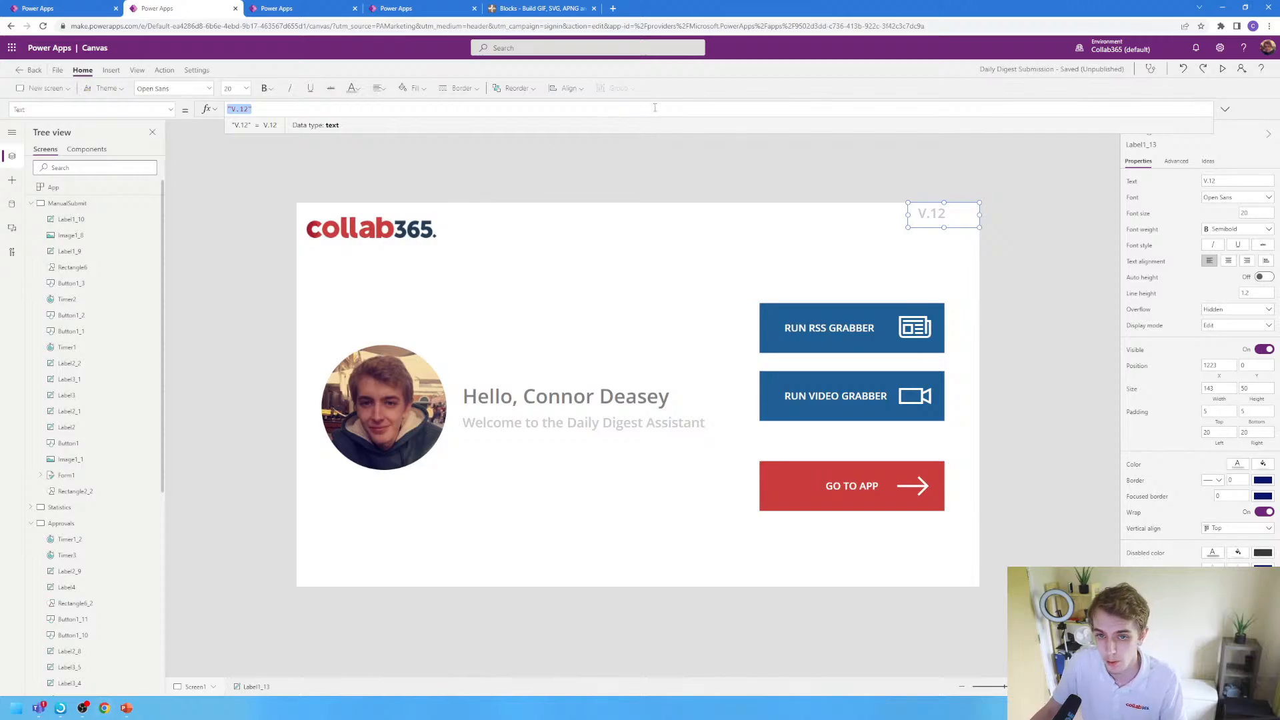
click(402, 156)
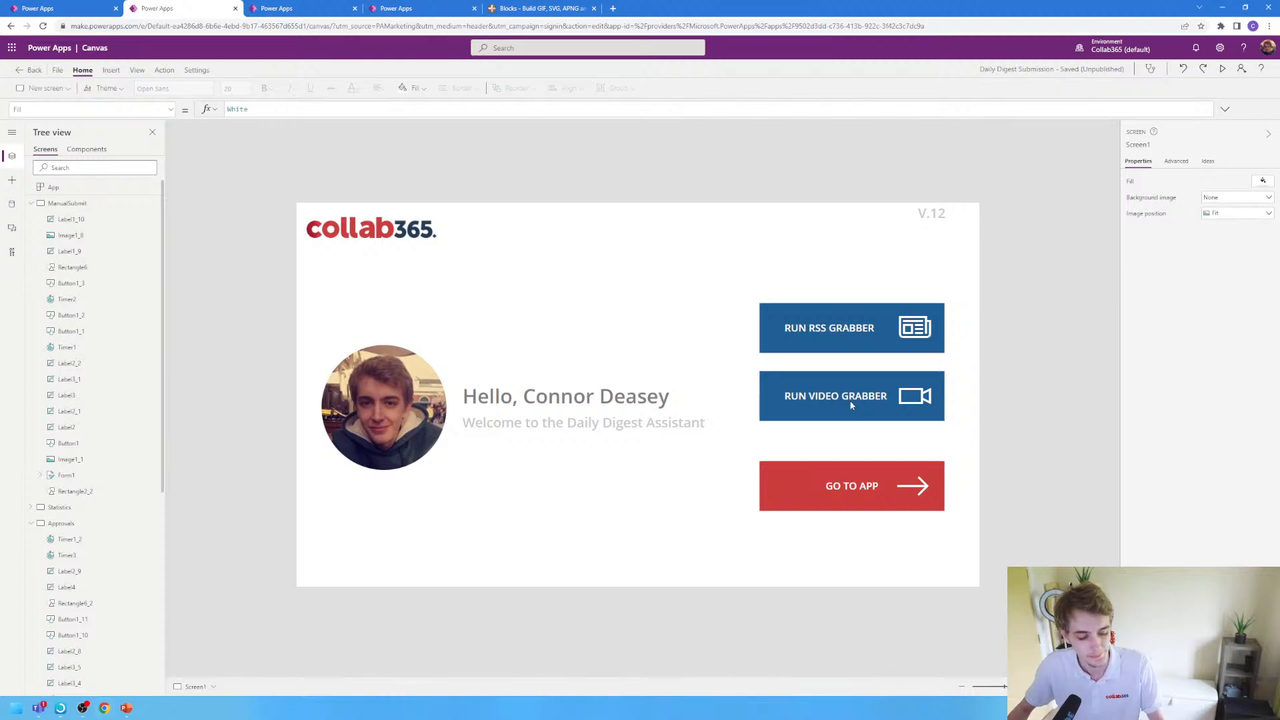
- Go to the Approvals screen and inspect the article gallery along with its title and excerpt labels
alt+click(861, 488)
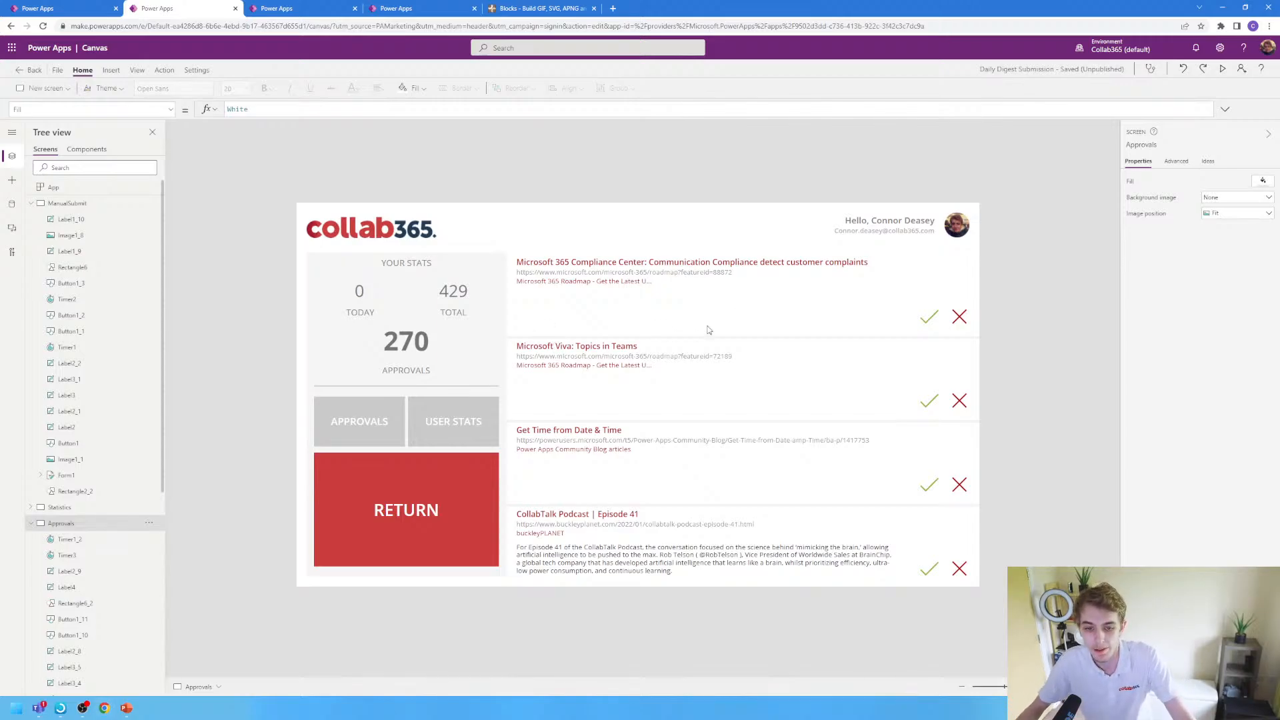
click(862, 287)
click(933, 264)
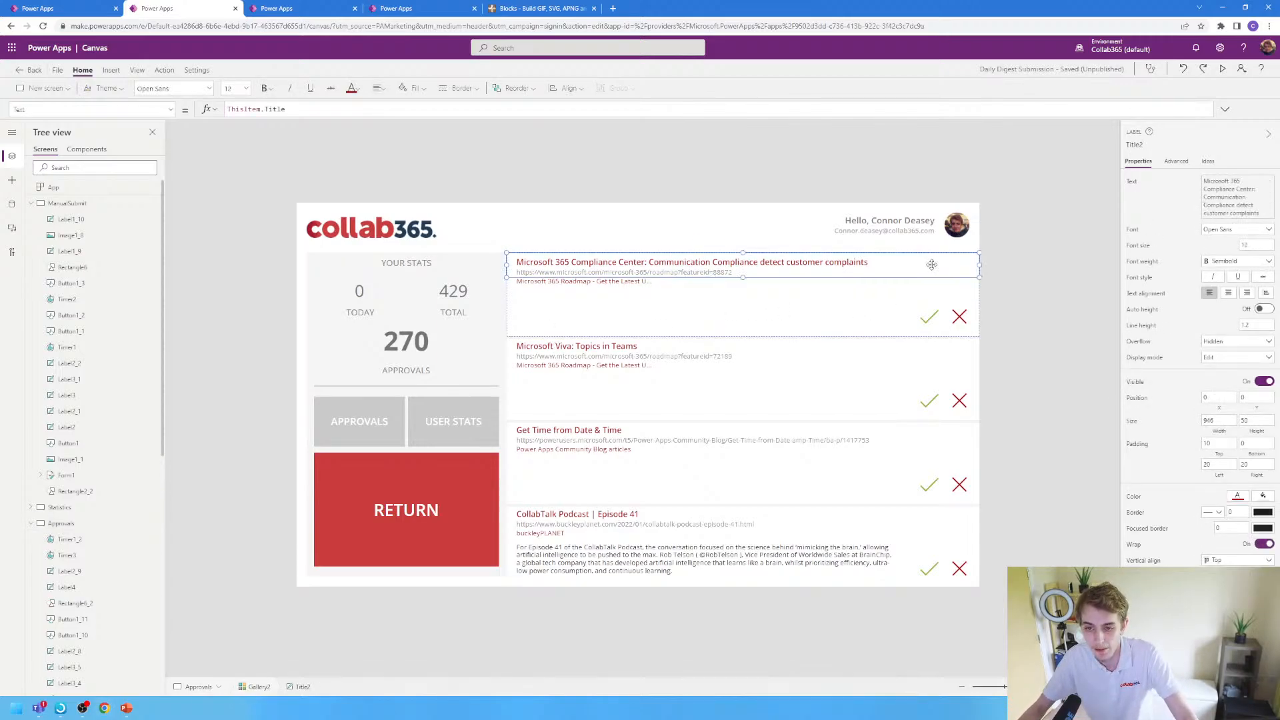
click(869, 387)
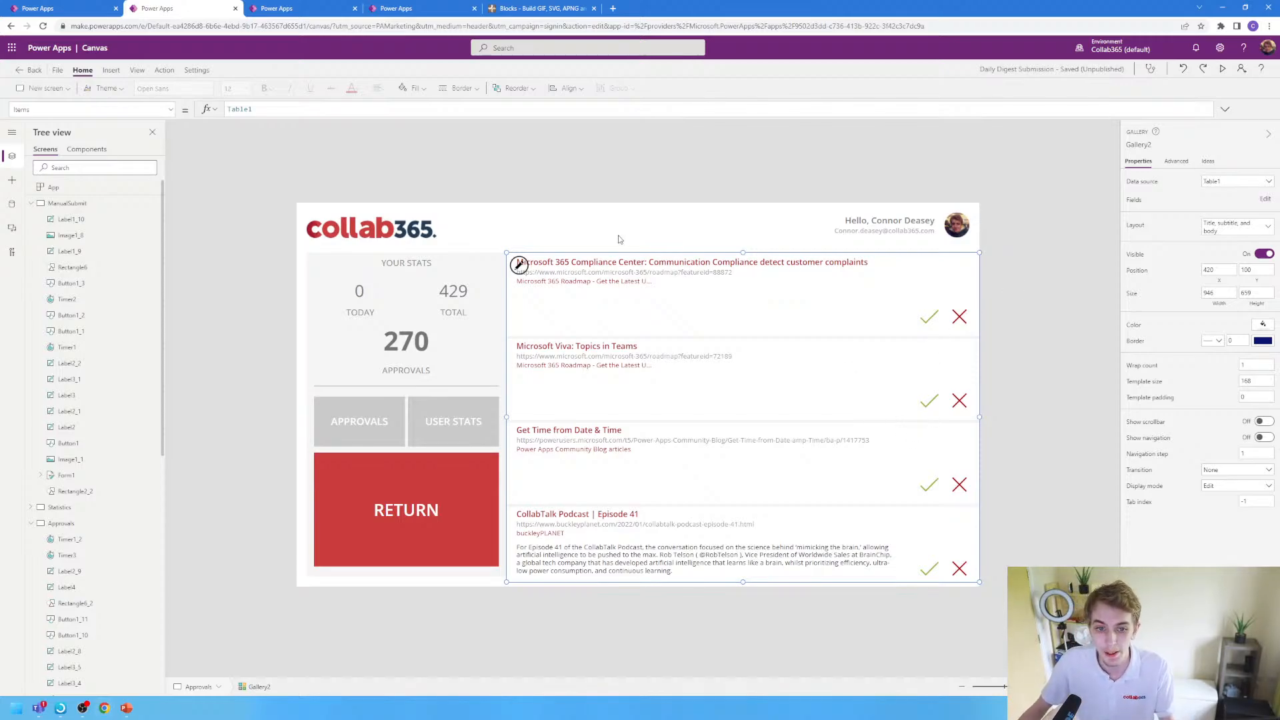
click(863, 301)
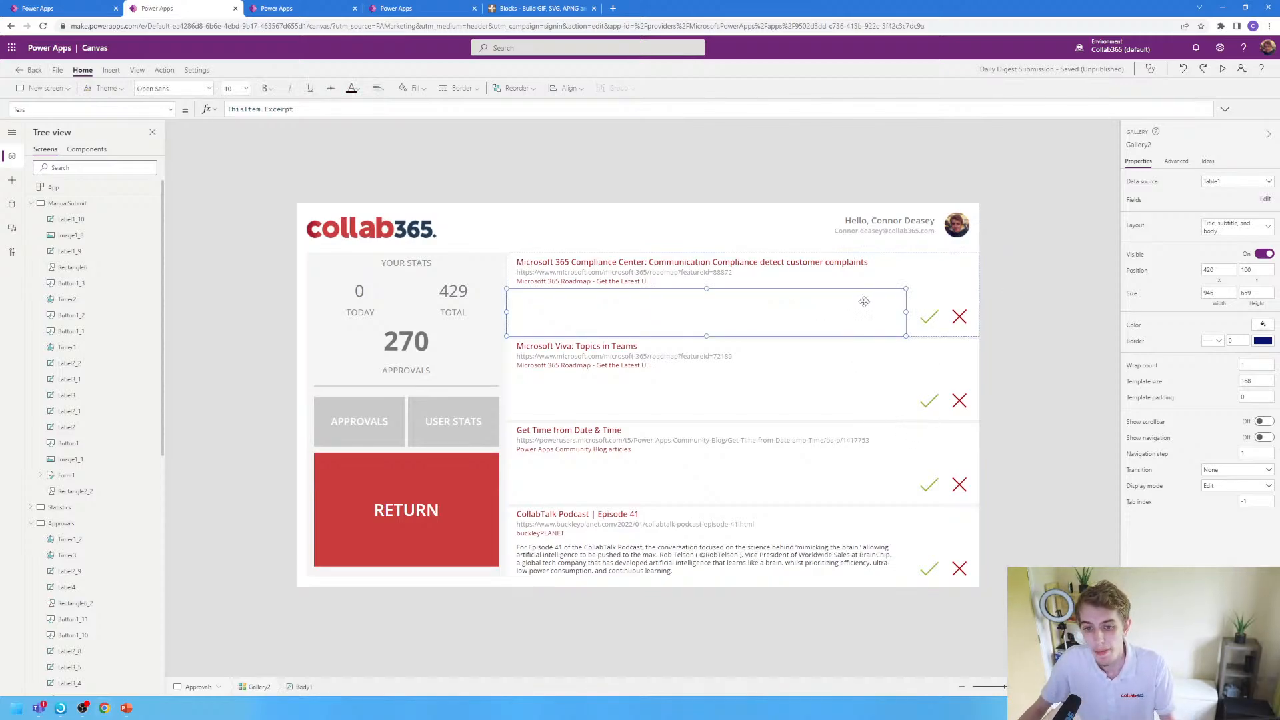
click(925, 285)
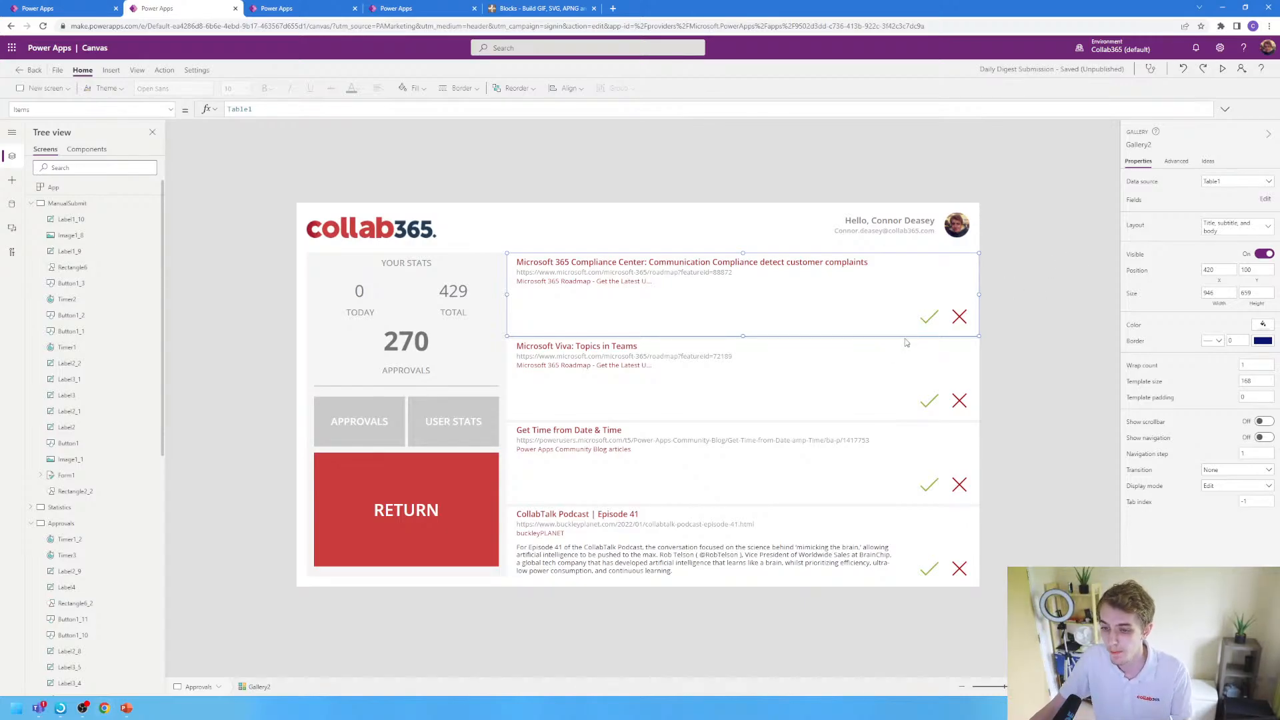
- Examine the full OnSelect formula of the check icon in the gallery's first article with the formula bar enlarged
click(930, 318)
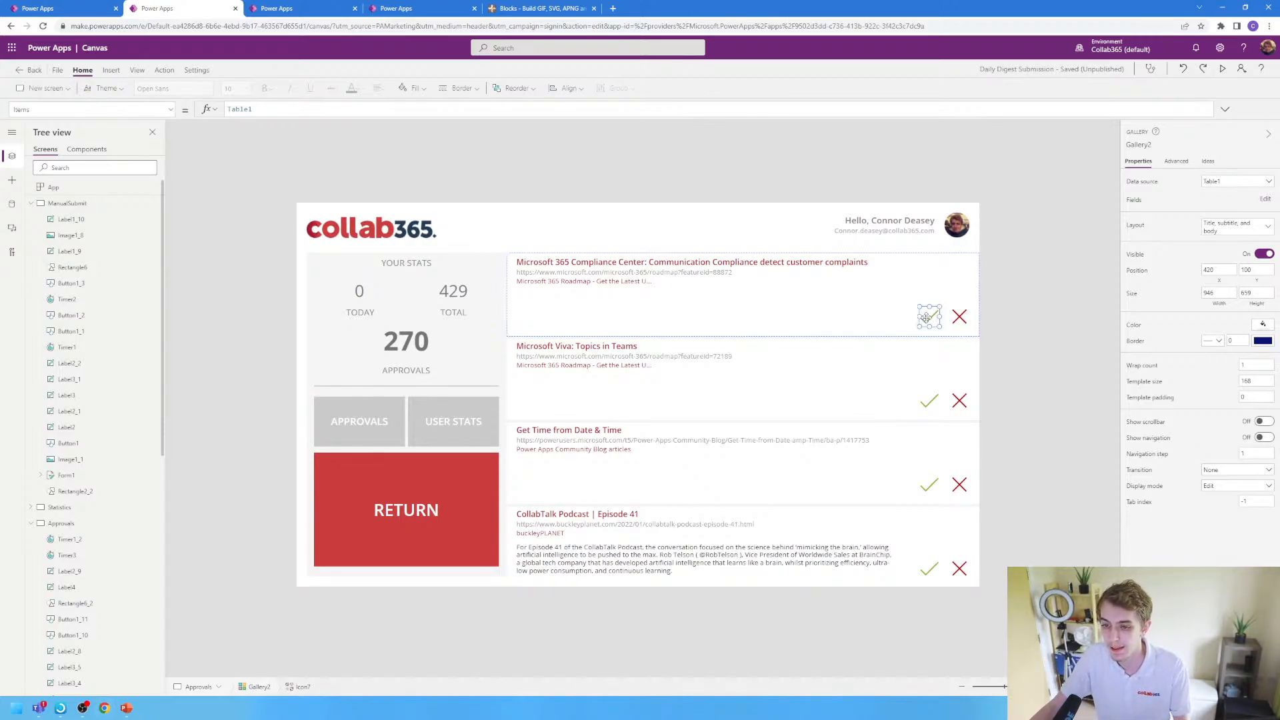
click(960, 320)
click(924, 316)
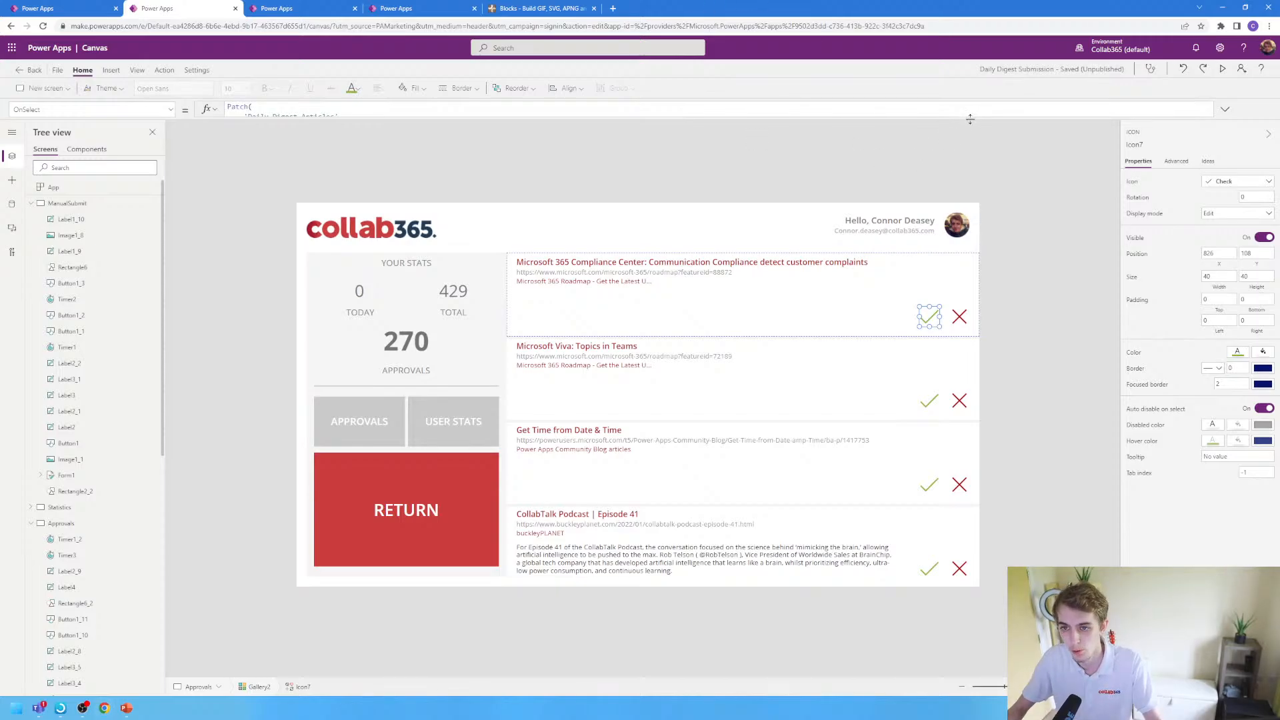
mouse_move(970, 120)
mouse_down()
mouse_move(973, 136)
mouse_move(978, 121)
mouse_up()
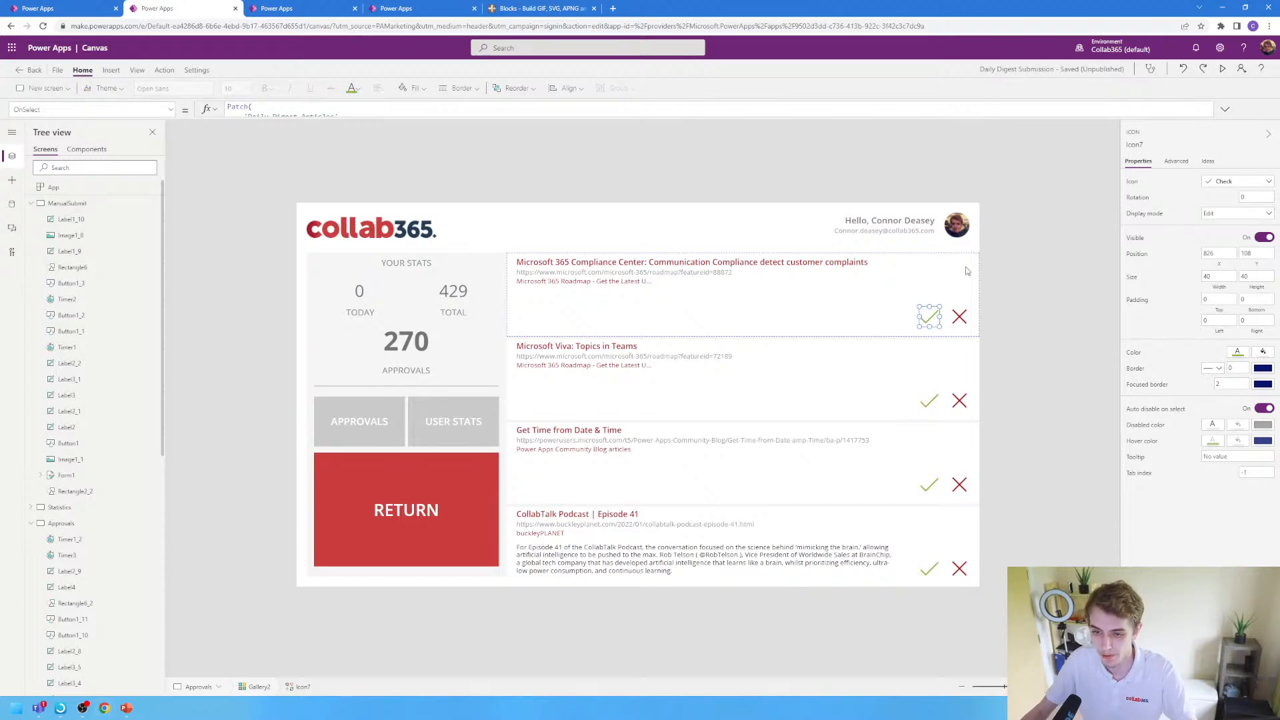
click(1031, 302)
click(931, 318)
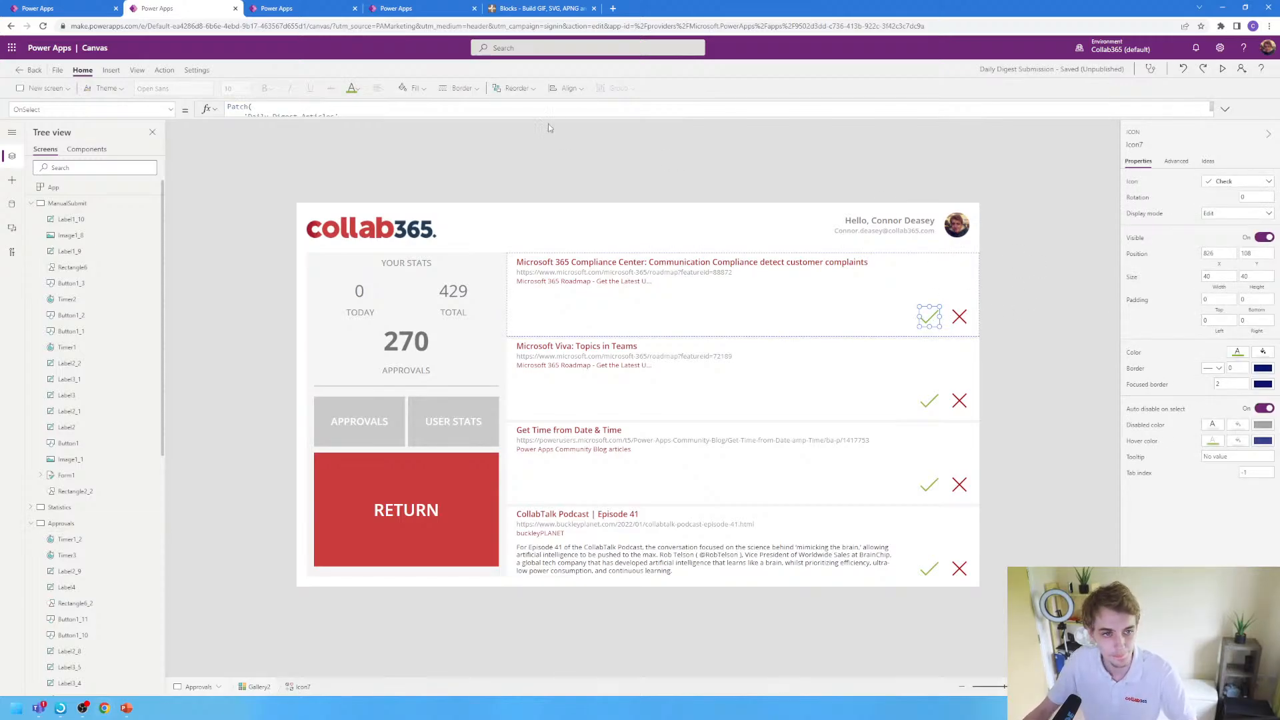
drag(567, 117, 594, 247)
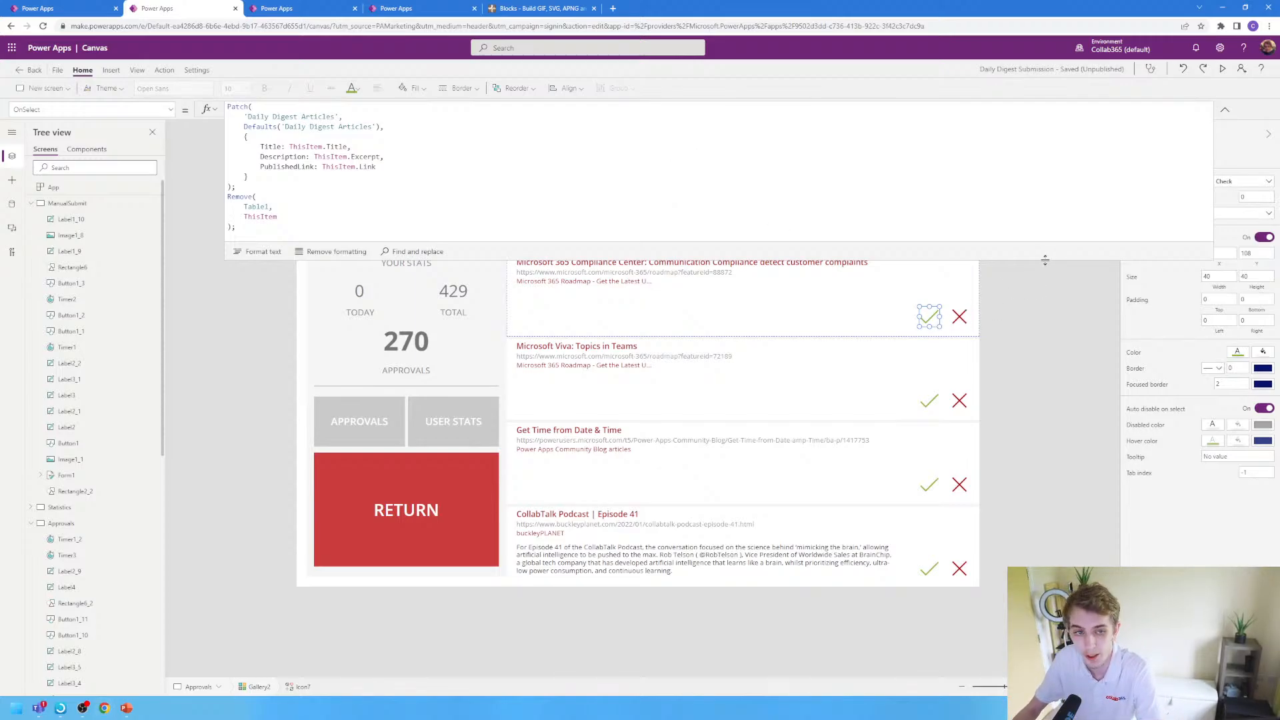
drag(358, 233, 224, 104)
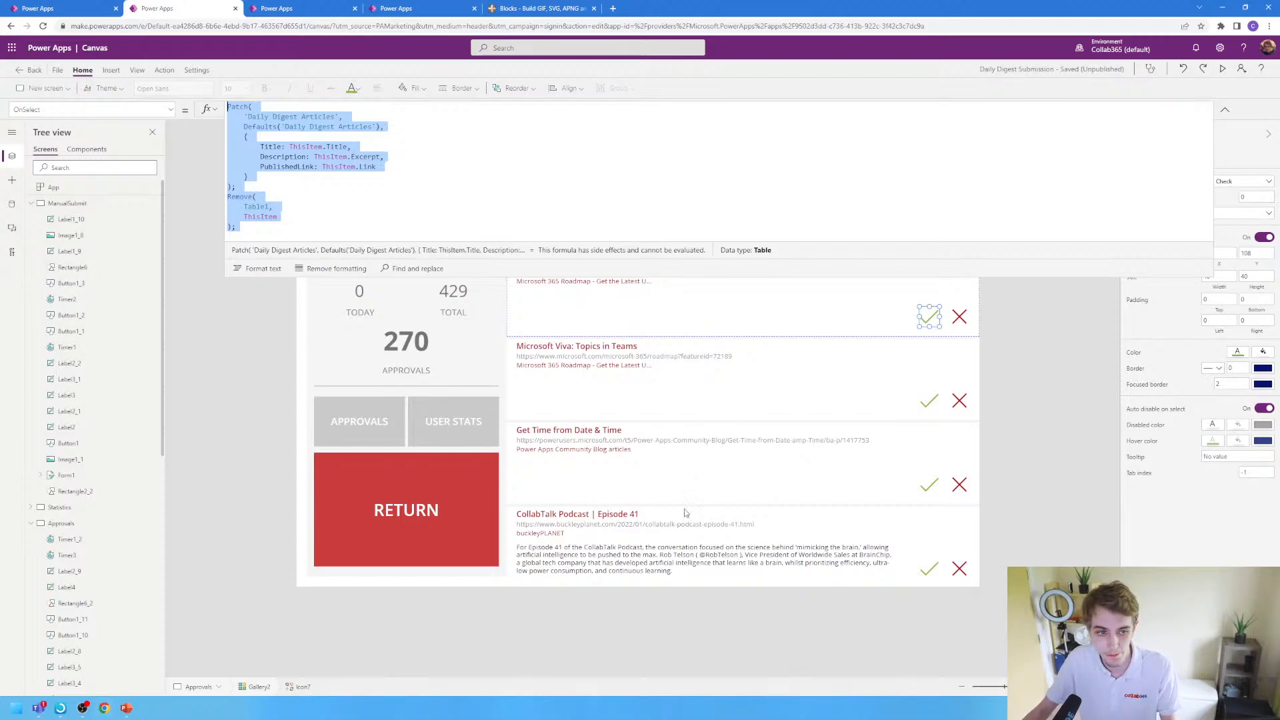
click(1039, 339)
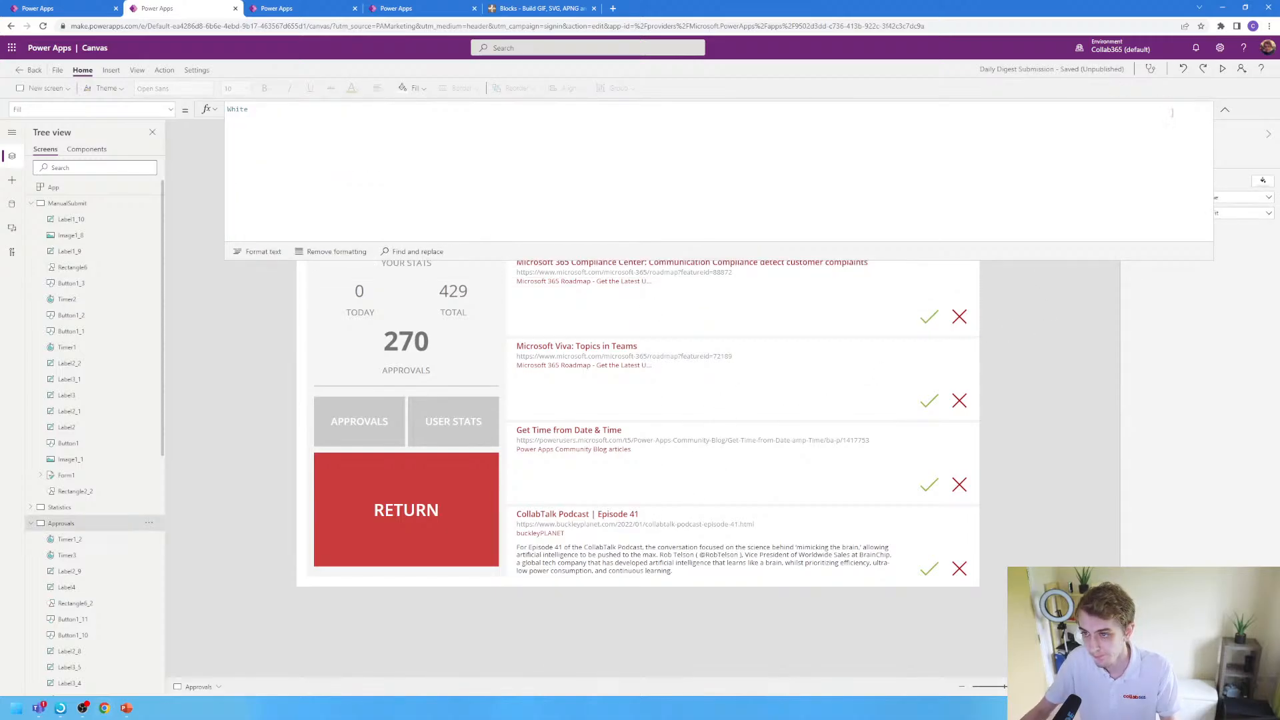
- Collapse the formula bar and review the OnSelect formula of the first article's cancel icon
click(1224, 109)
click(958, 316)
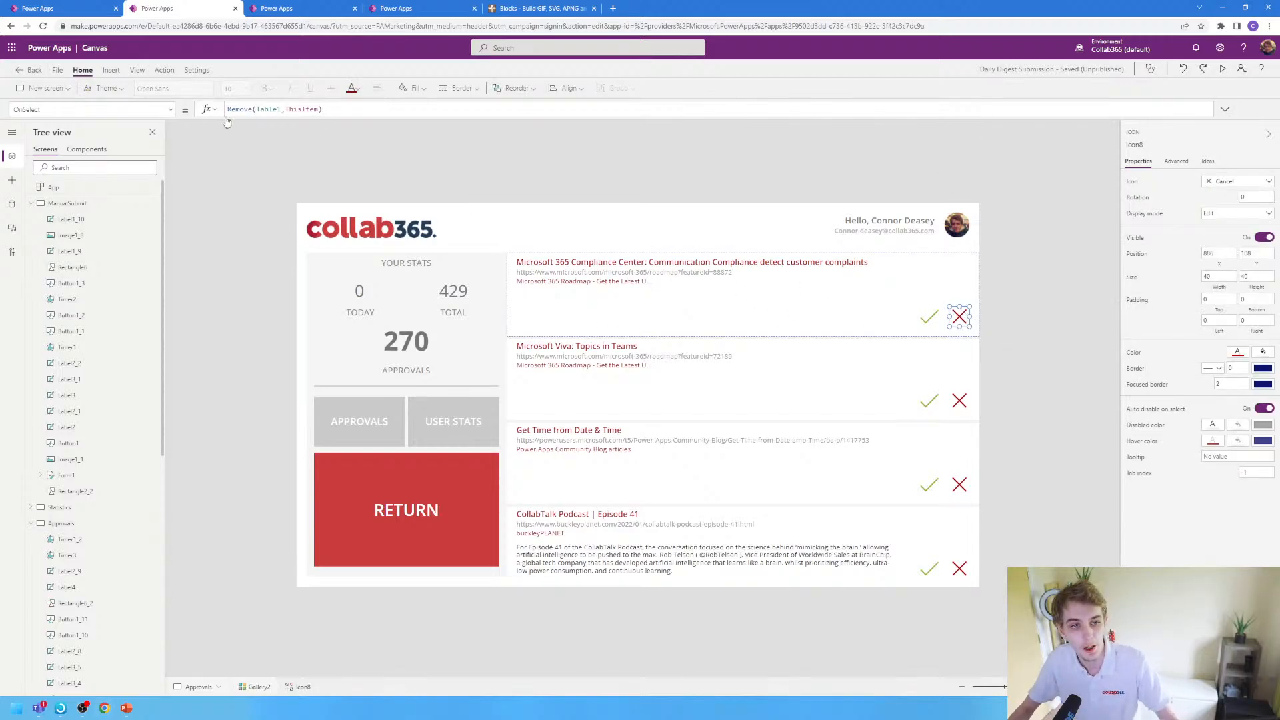
drag(364, 117, 223, 112)
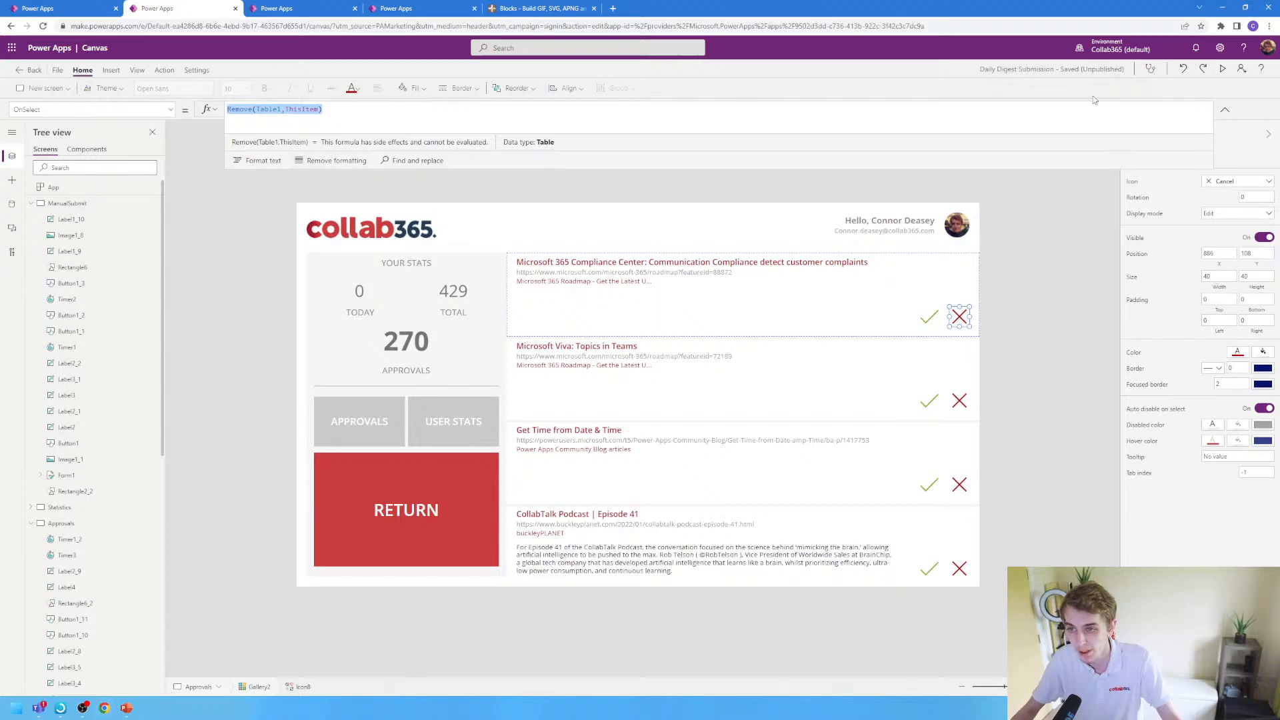
- Collapse the formula bar, then inspect the Text formulas of the header's greeting and email labels, highlighting the email formula's property part
click(1227, 111)
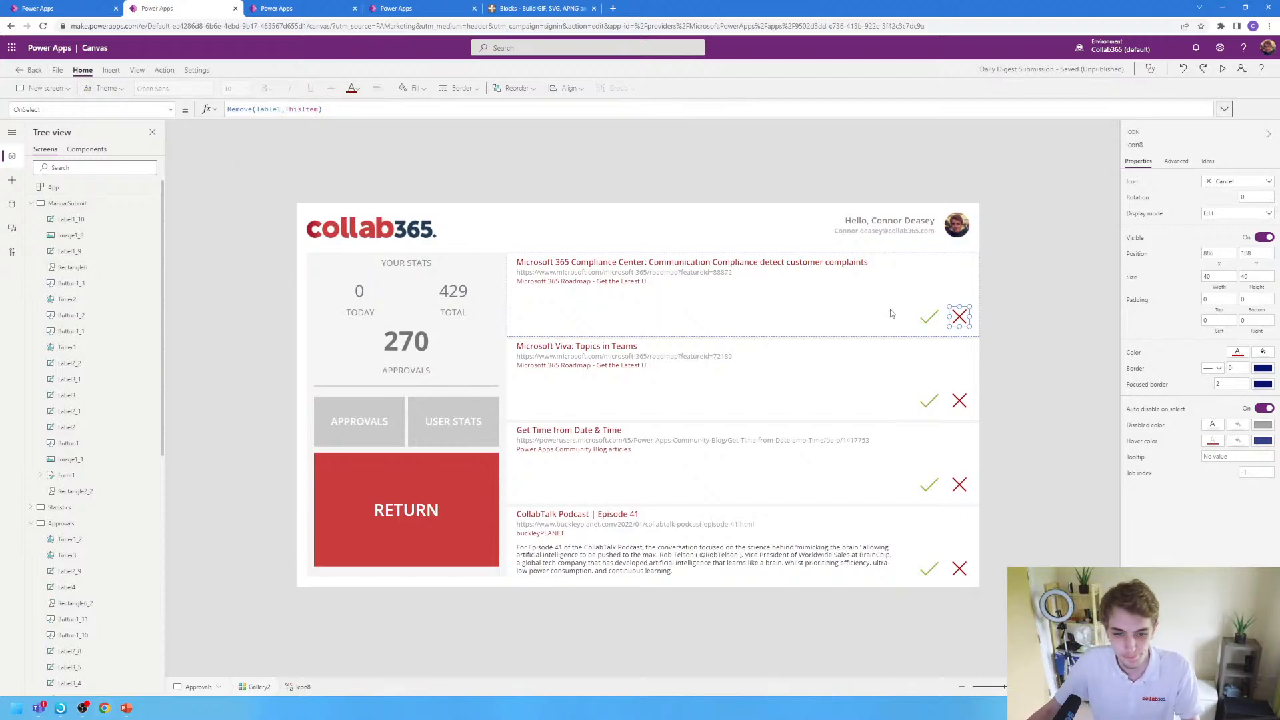
click(998, 361)
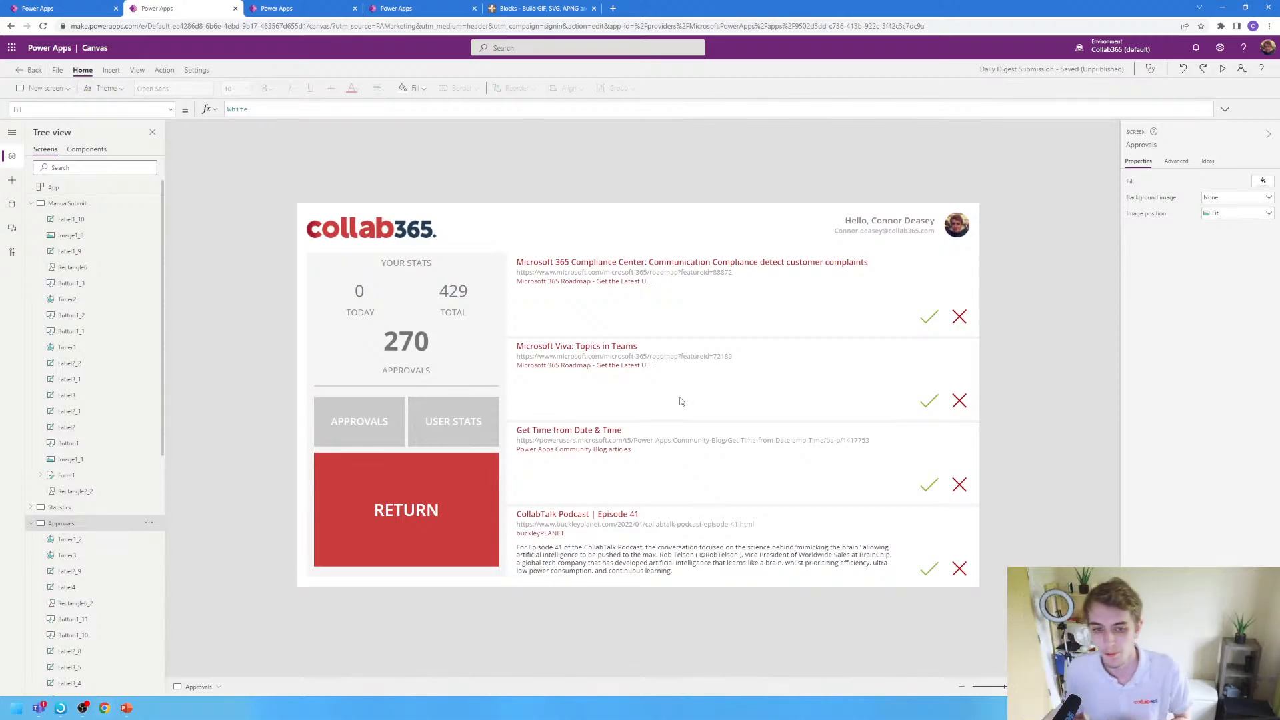
click(905, 222)
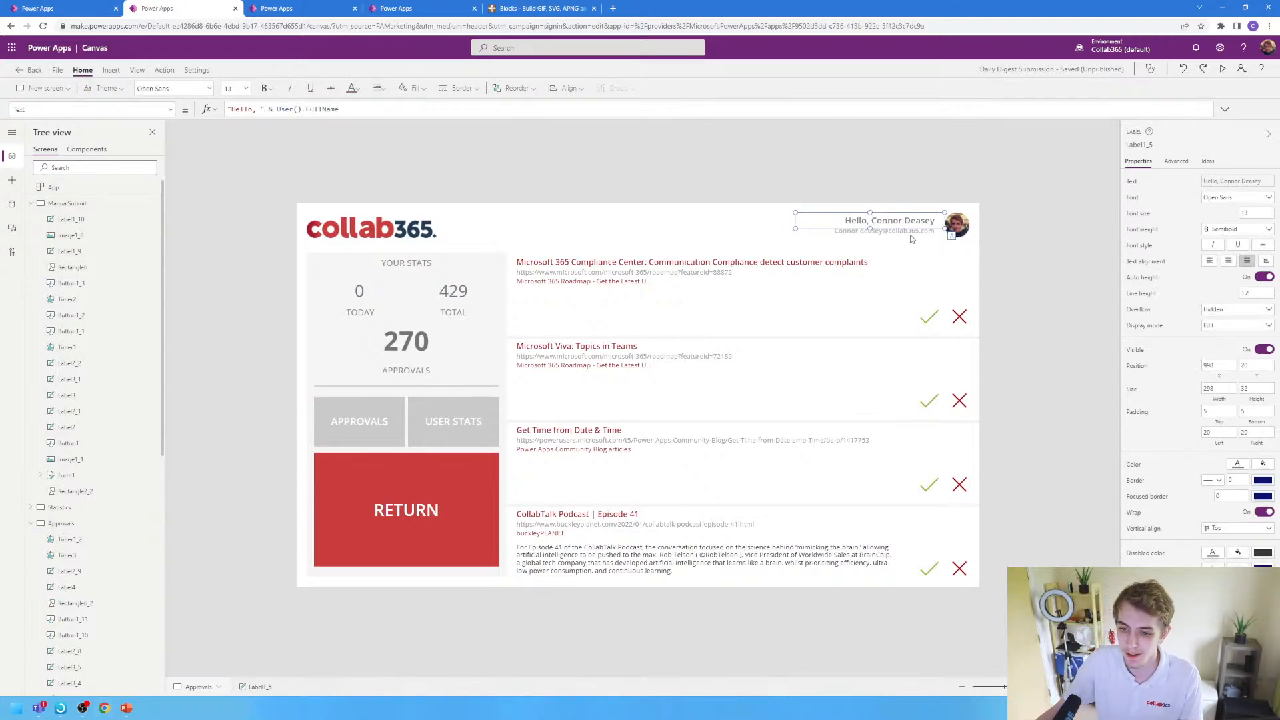
click(909, 230)
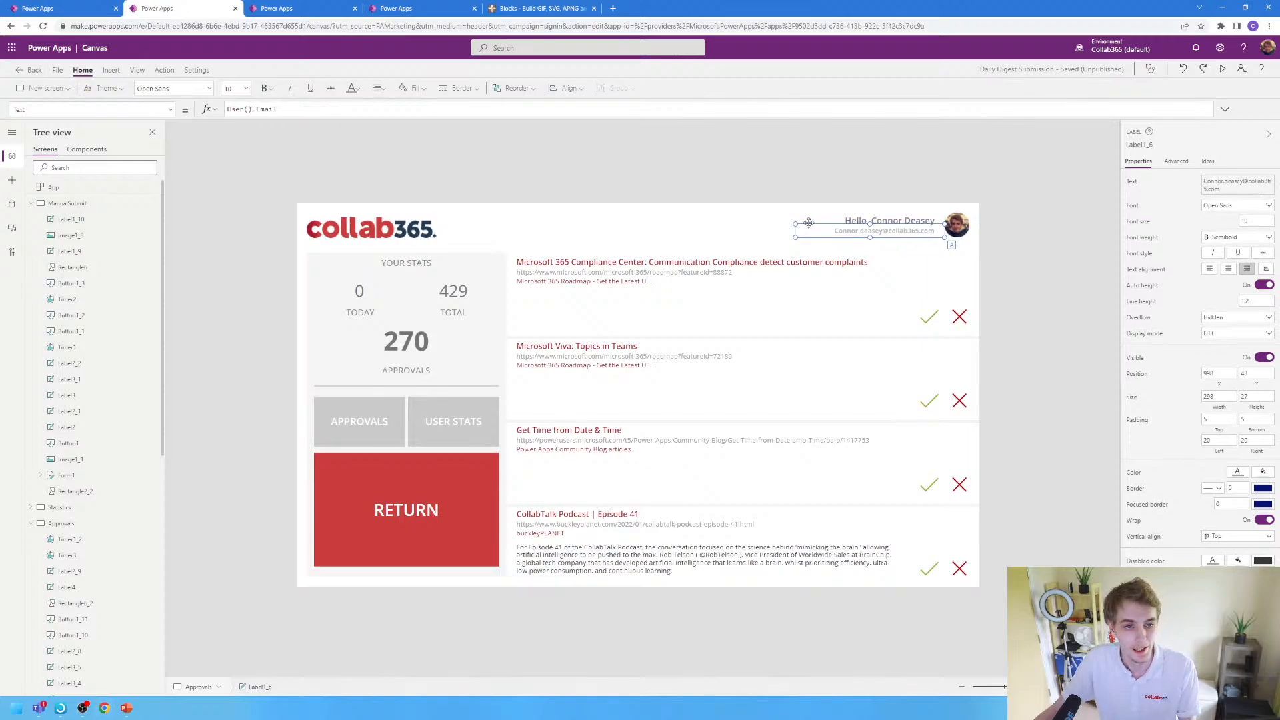
click(449, 113)
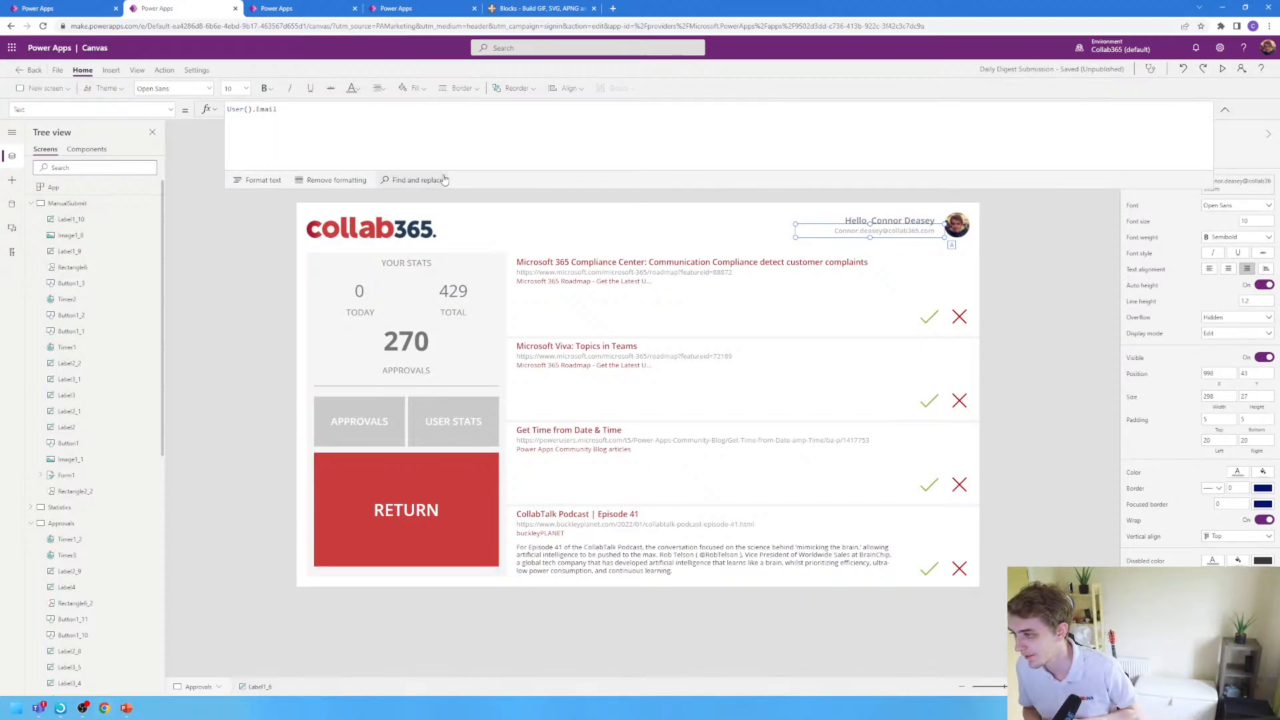
click(348, 112)
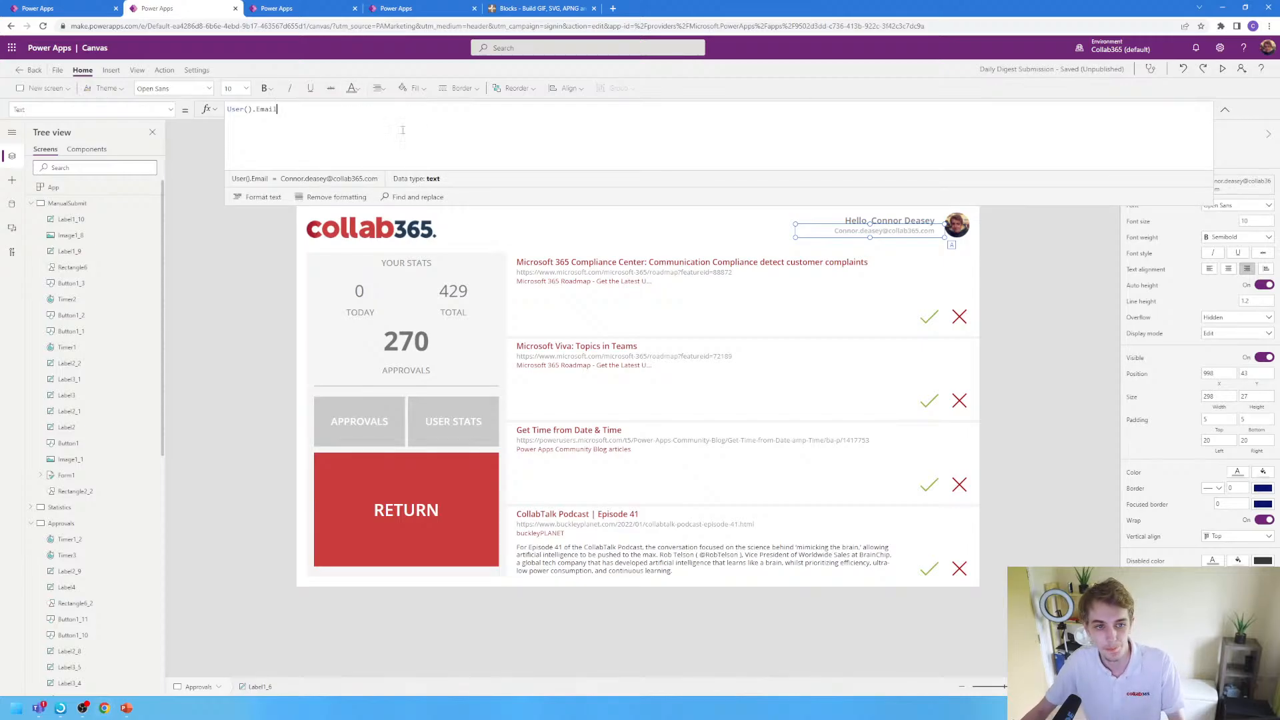
mouse_move(228, 109)
mouse_down()
mouse_move(279, 110)
mouse_move(252, 110)
mouse_up()
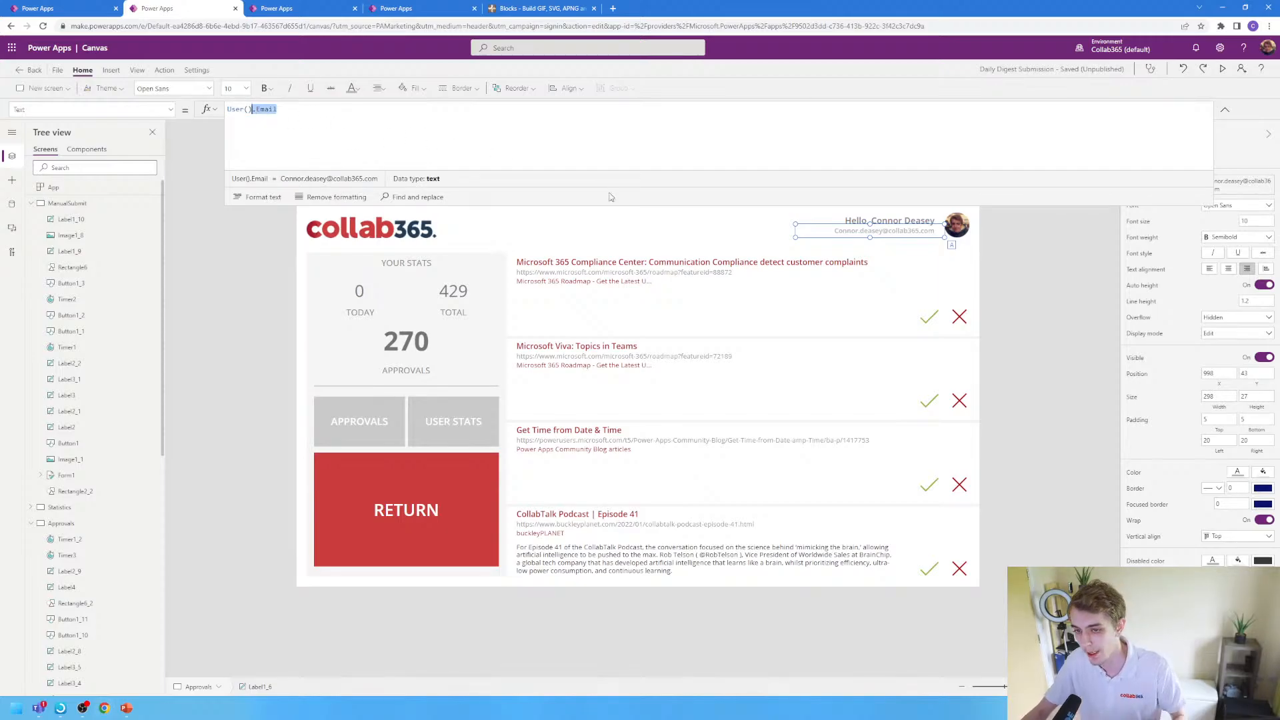
- Compare the formulas behind the header's greeting label, profile picture and email label, then deselect them and collapse the formula bar
click(891, 221)
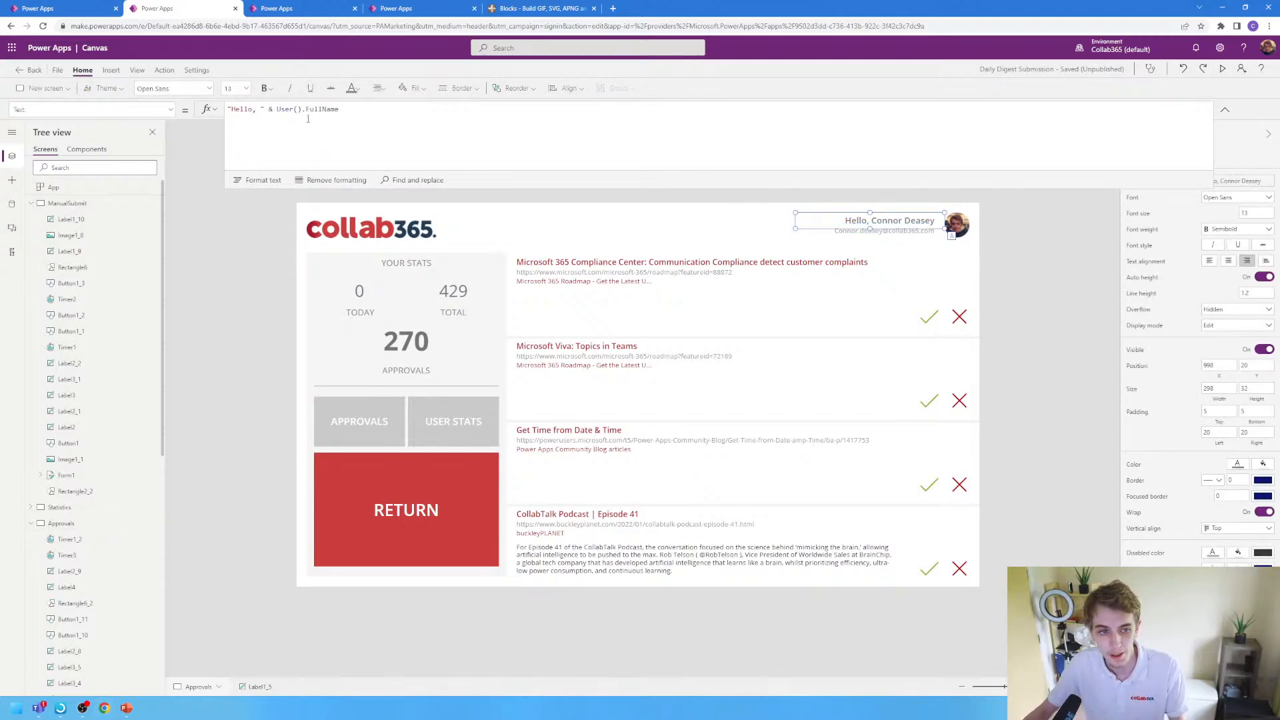
drag(279, 111, 340, 110)
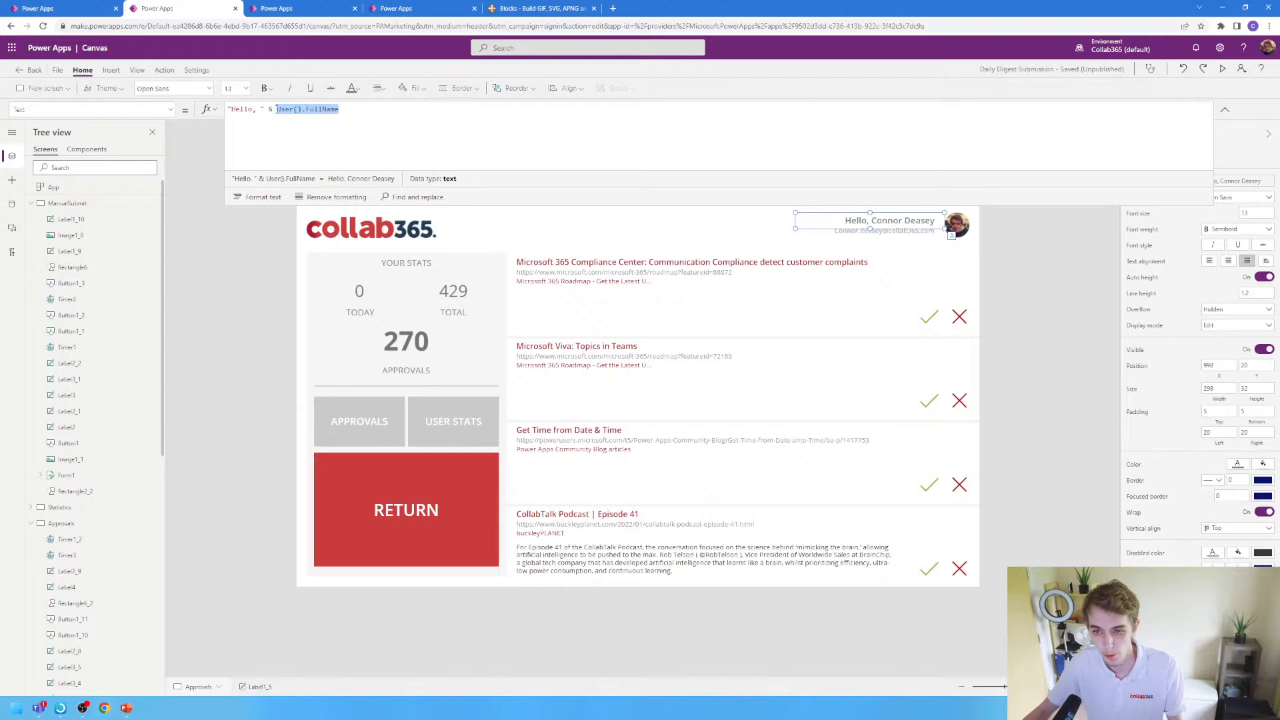
click(954, 224)
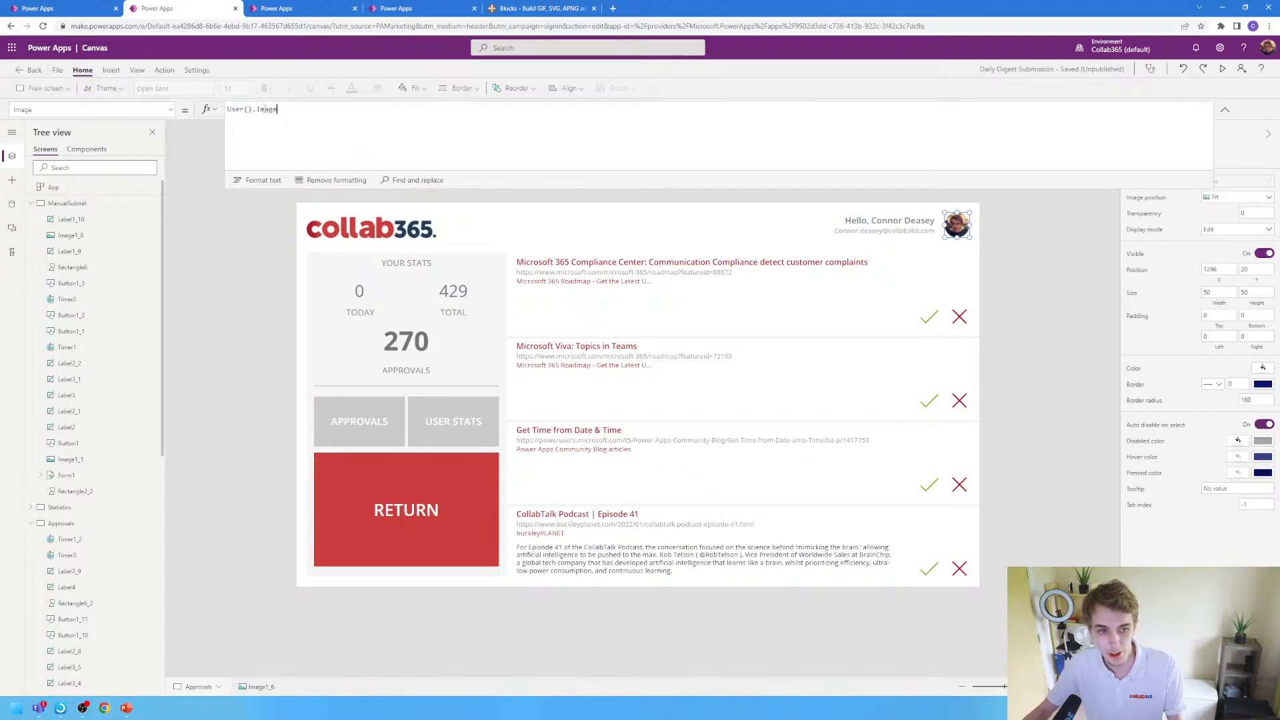
click(883, 230)
drag(366, 113, 208, 109)
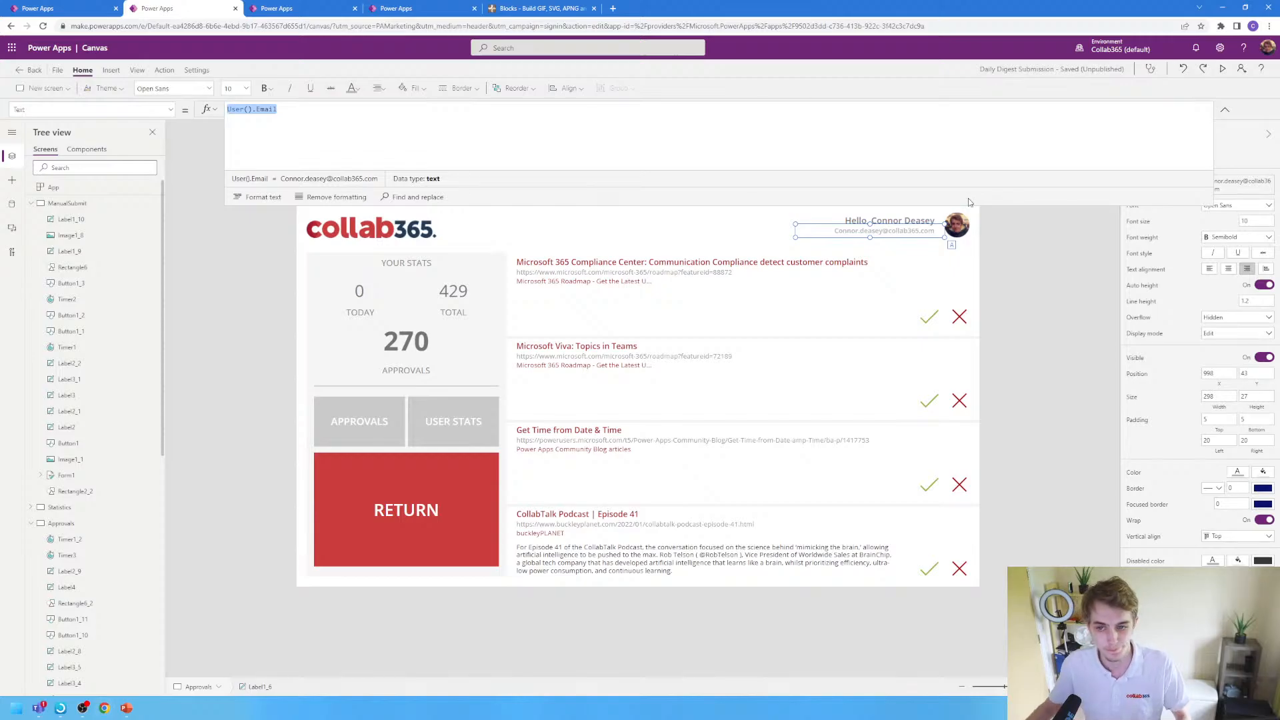
click(1016, 249)
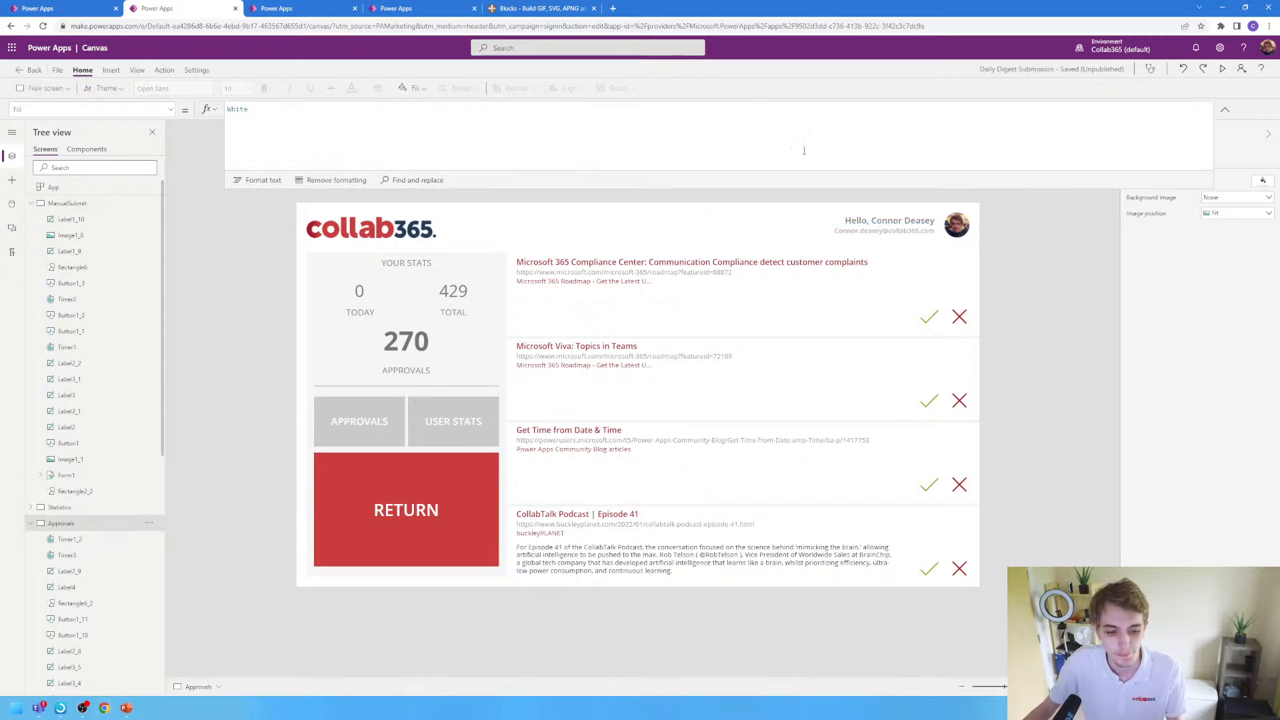
click(1224, 110)
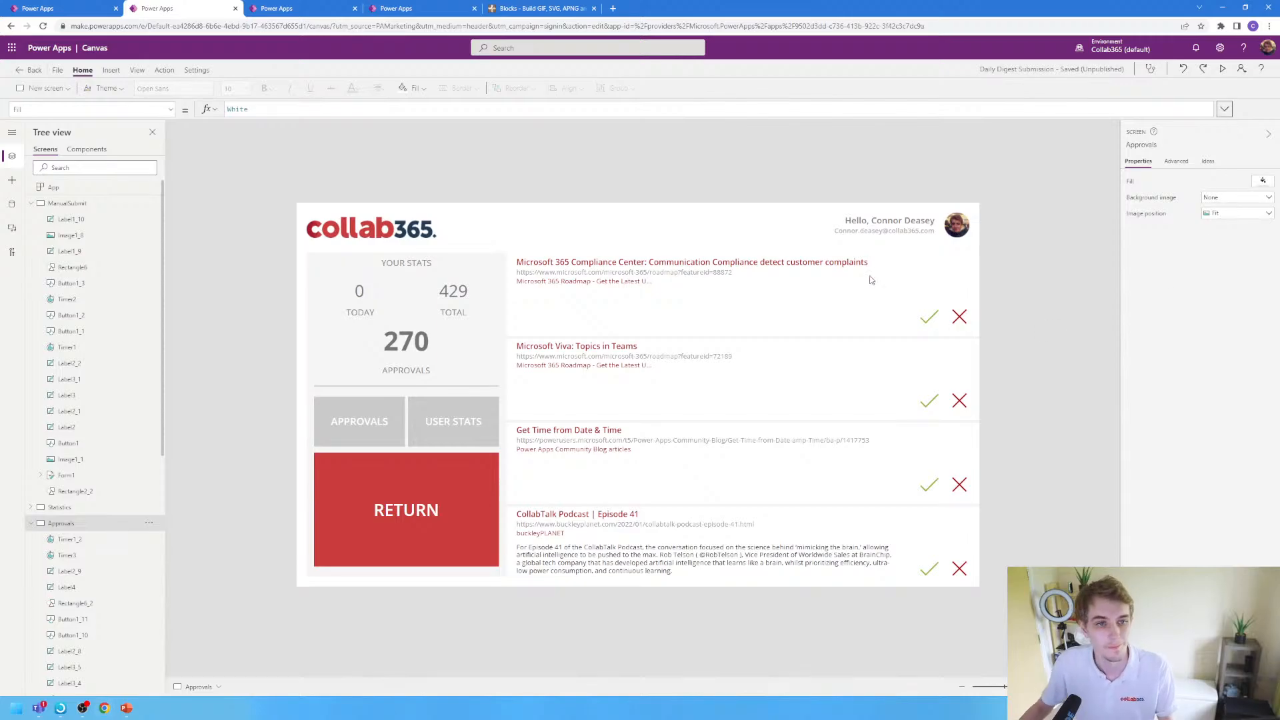
- Switch to The Social app, preview its splash screen through to the Manage Social Post screen, and exit the preview
click(307, 8)
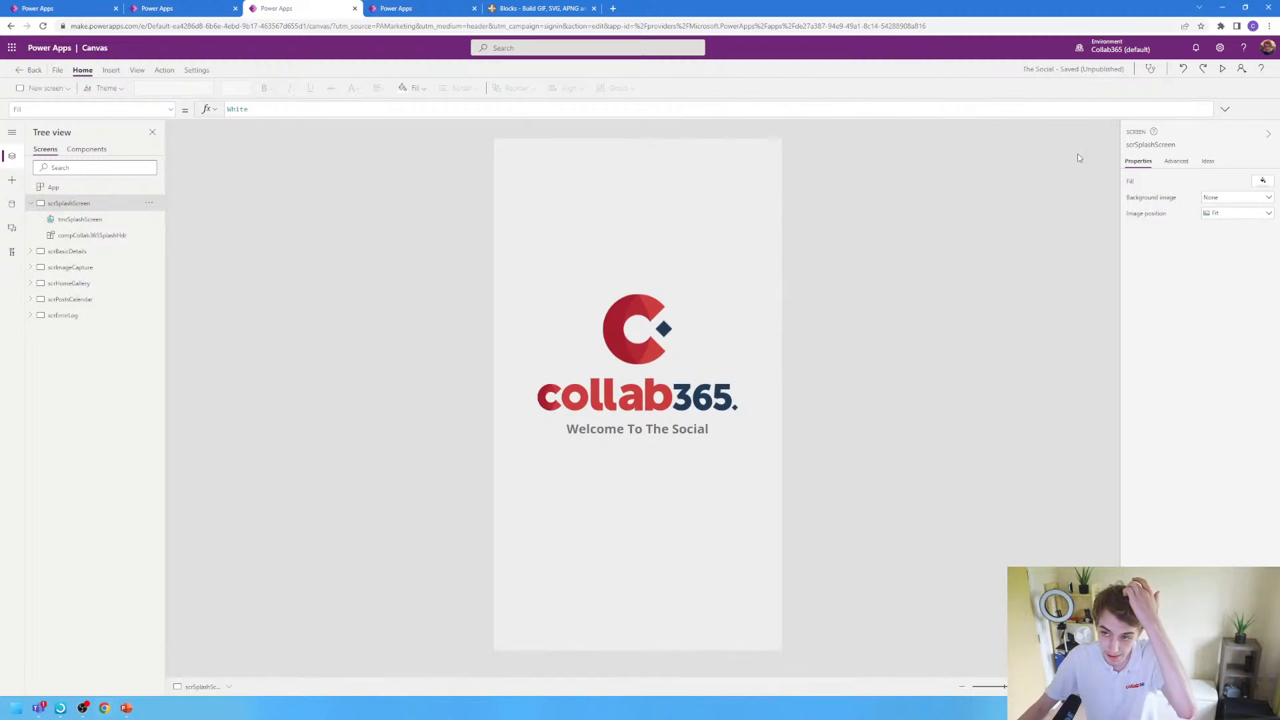
click(1222, 68)
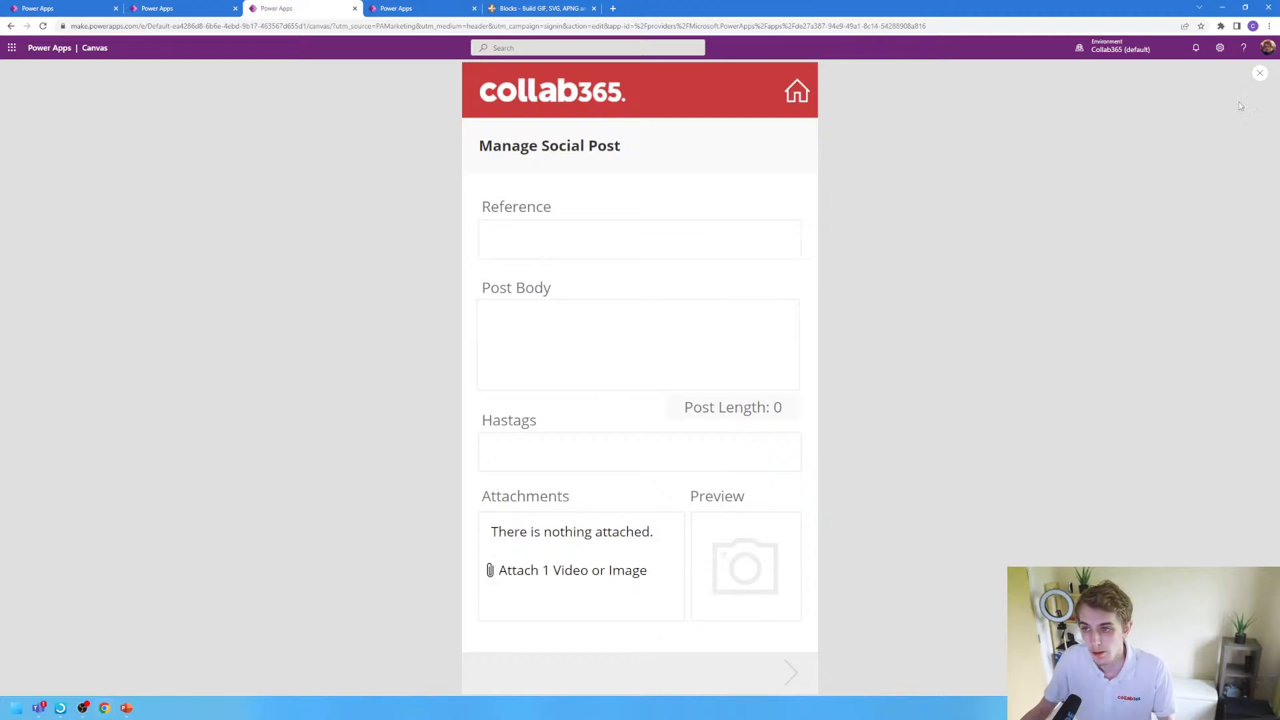
click(1259, 74)
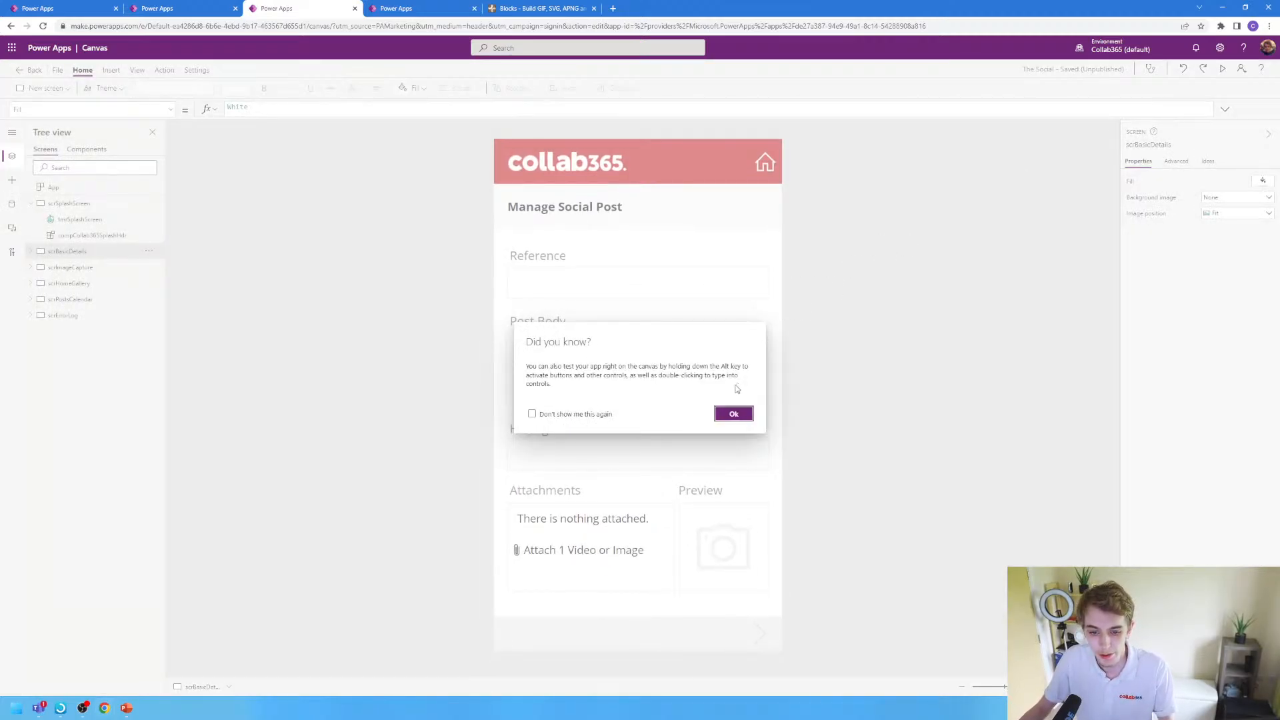
click(737, 413)
- Review the splash screen, then open scrBasicDetails and inspect its header component and form
click(69, 202)
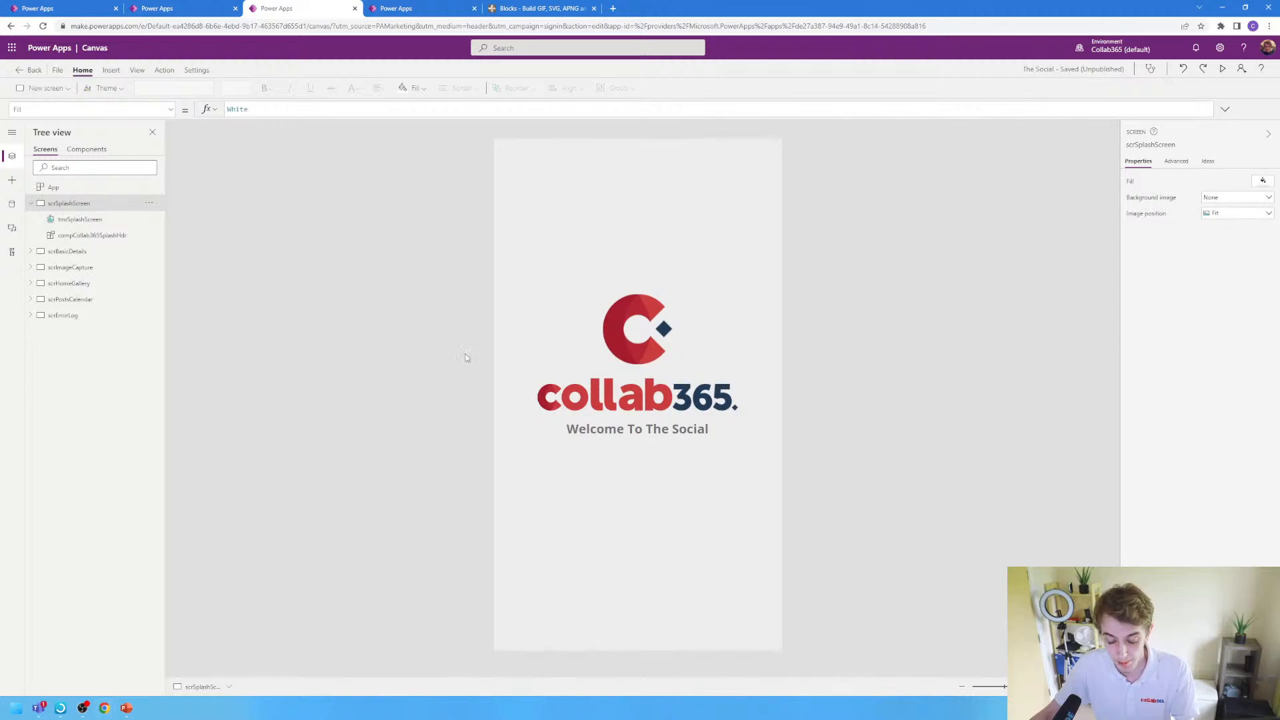
click(66, 251)
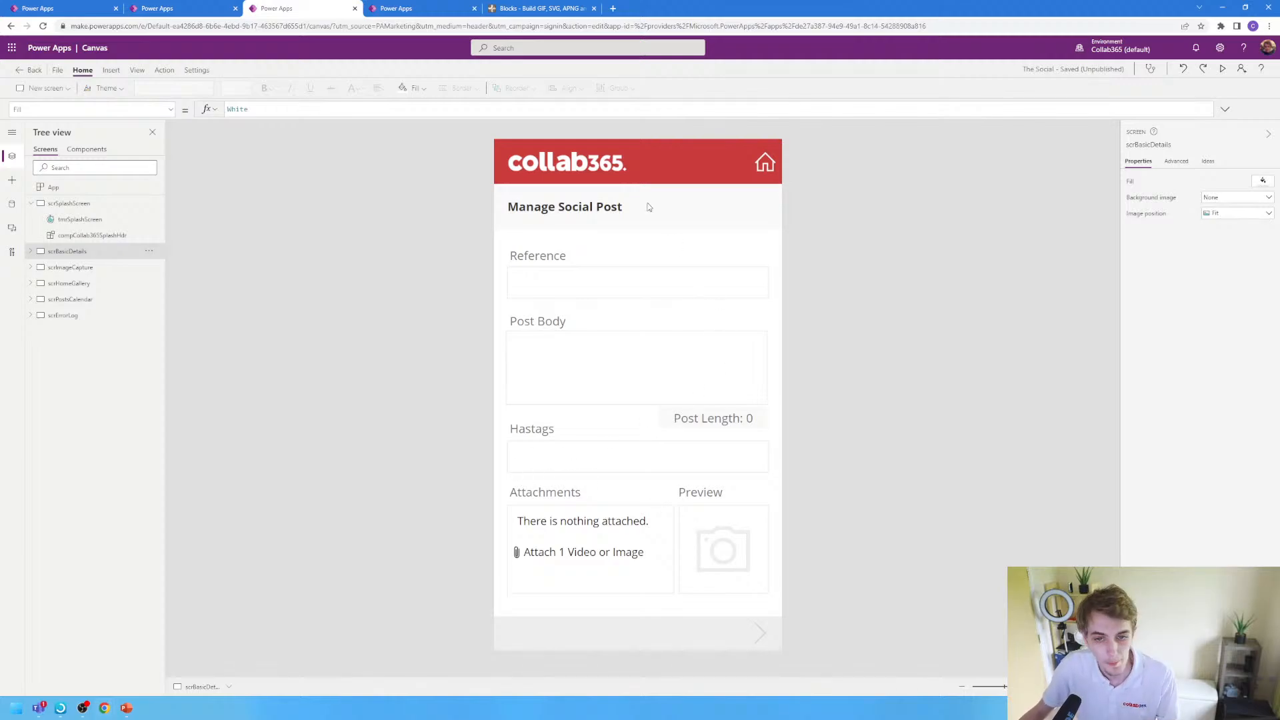
click(660, 157)
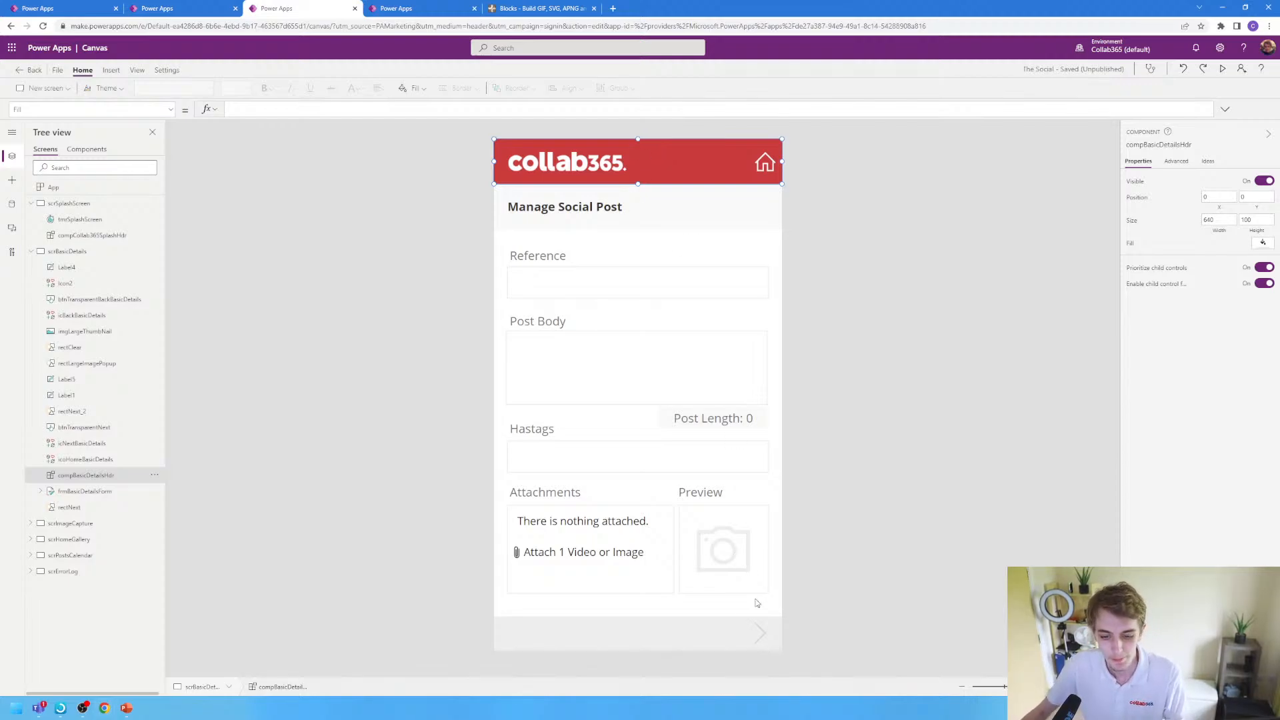
click(635, 599)
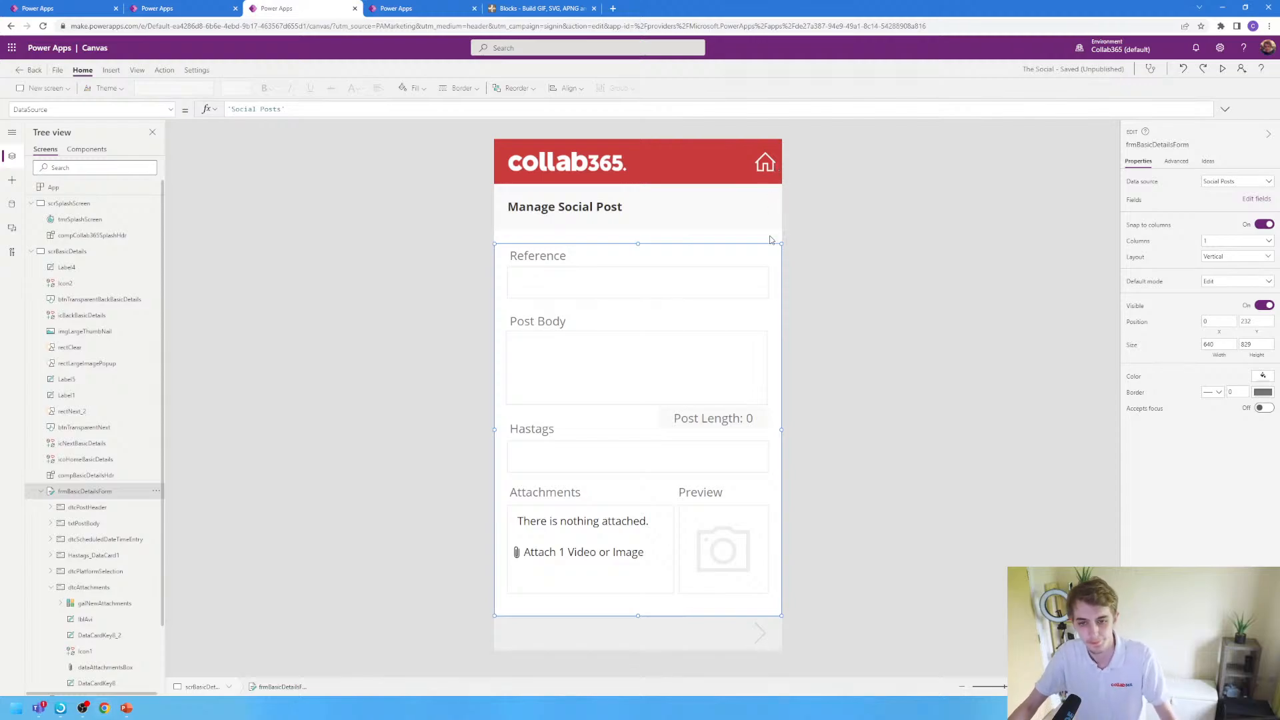
- Open the scrImageCapture screen and inspect its scheduling form
scroll(123, 428, down, 2)
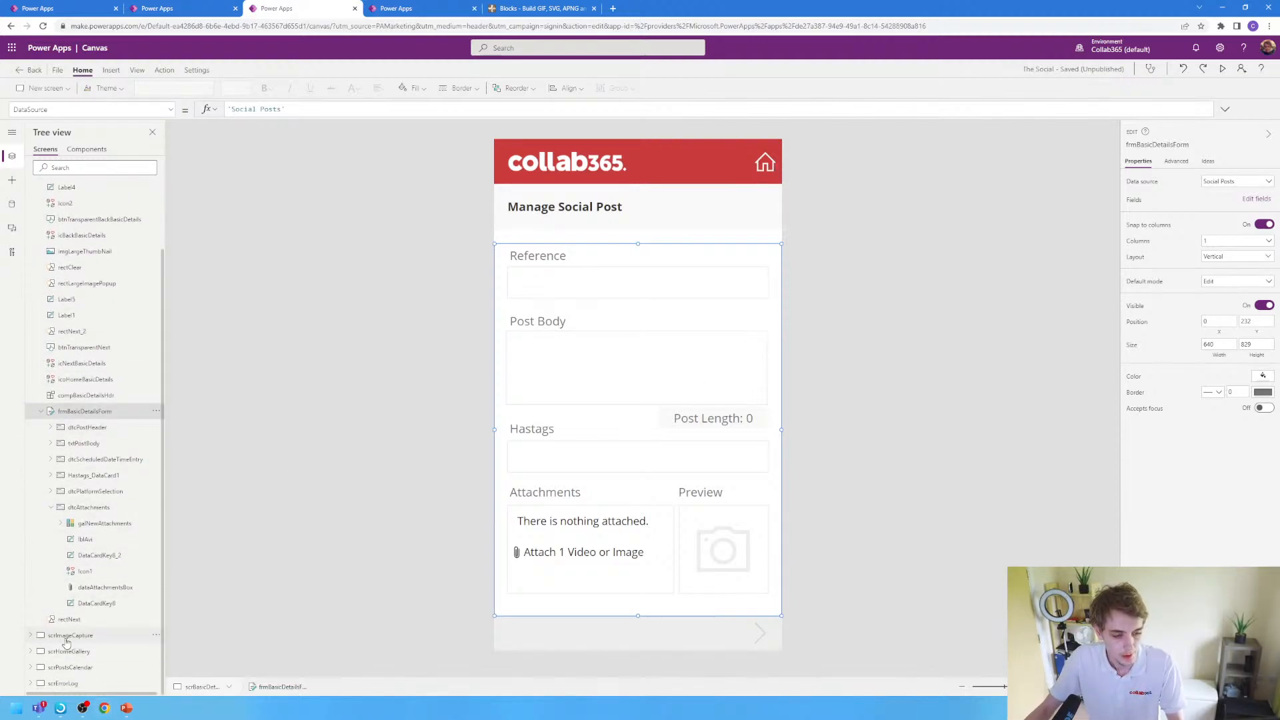
click(66, 641)
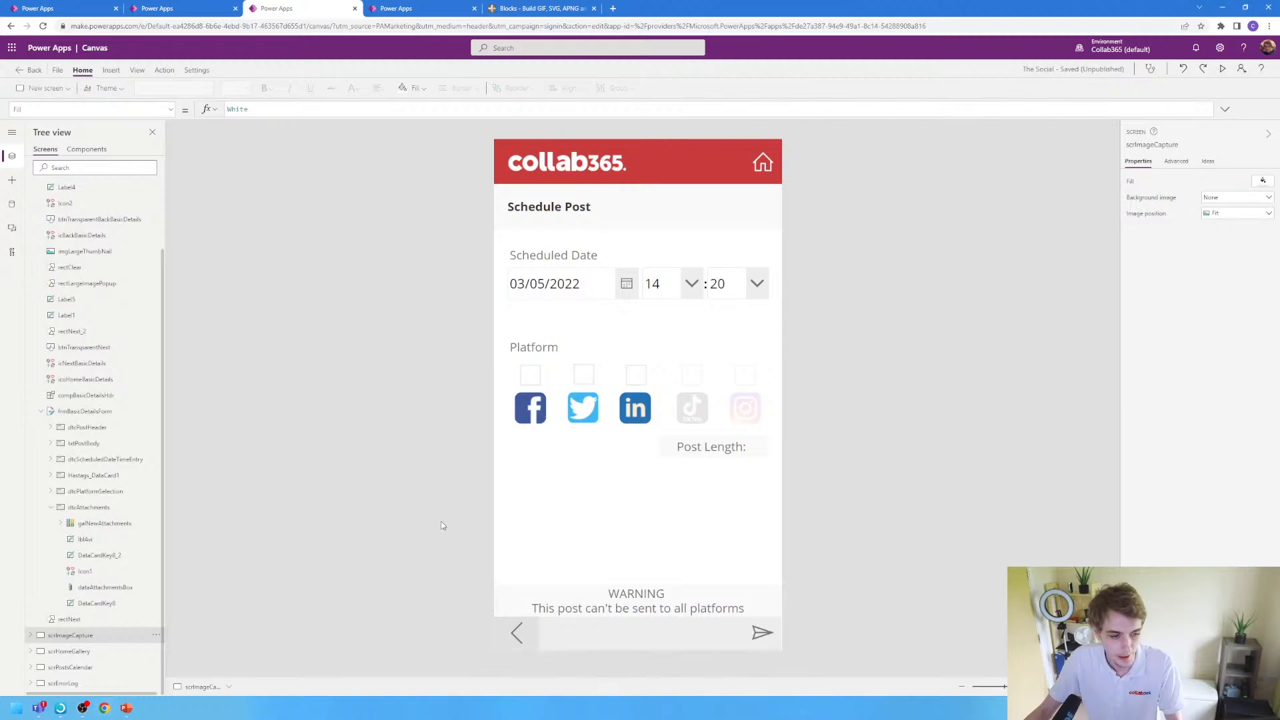
click(596, 563)
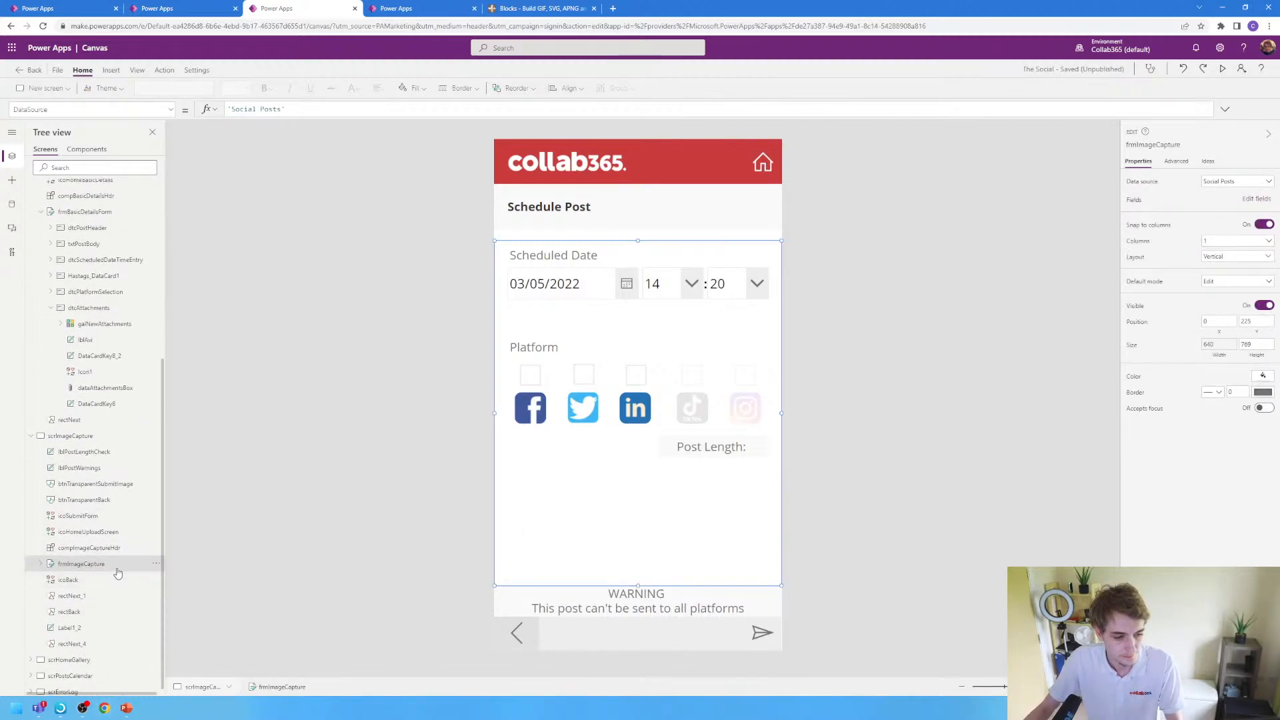
scroll(50, 409, up, 1)
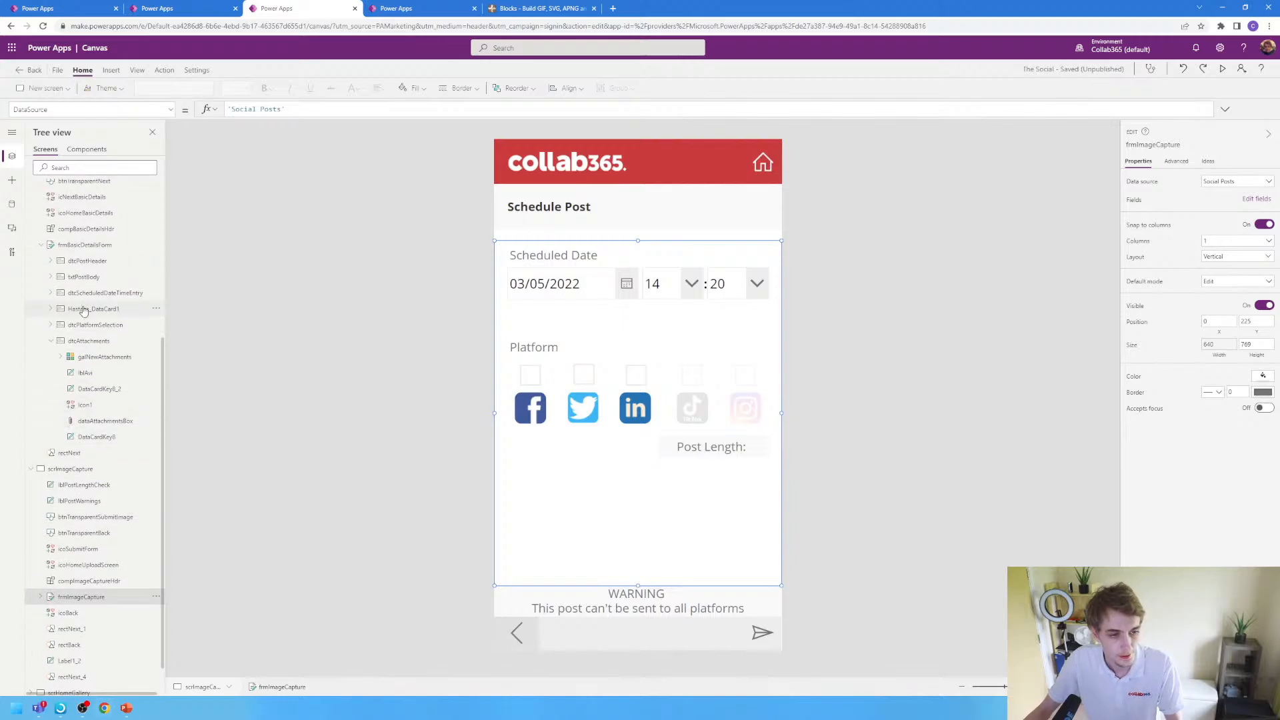
- Examine the form, next-bar rectangle and attachments card controls on the scrBasicDetails screen
click(85, 247)
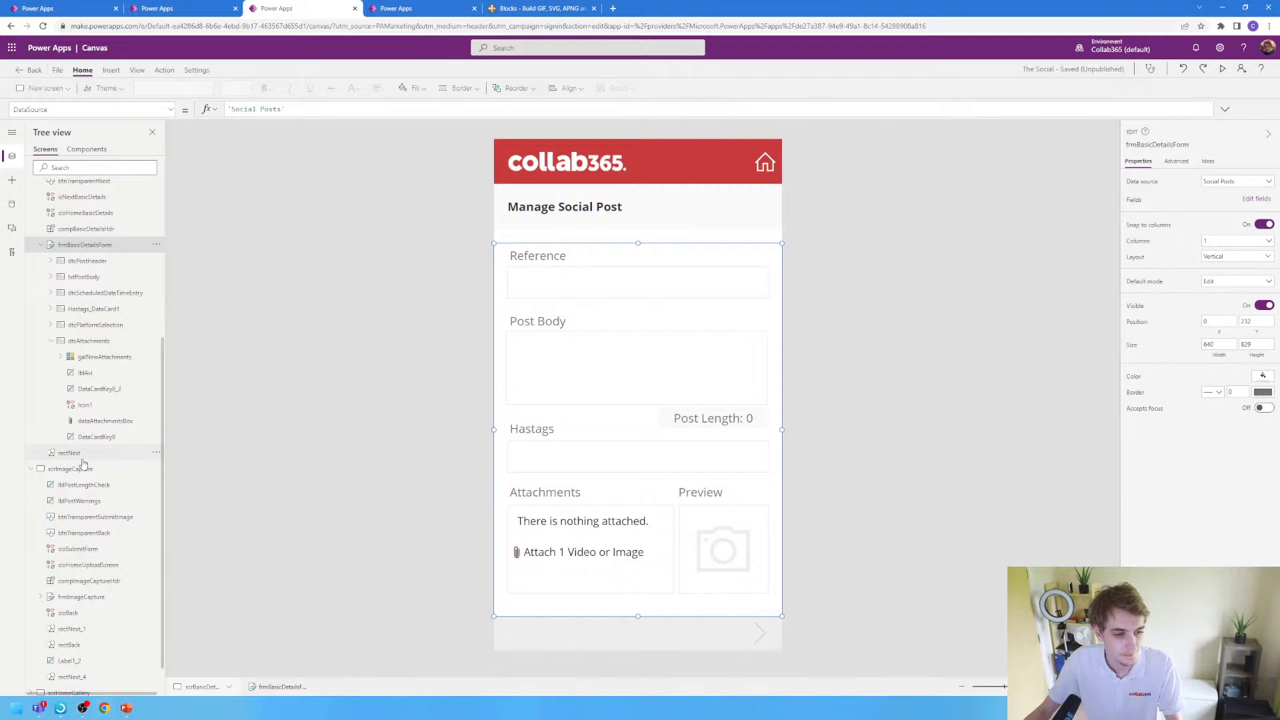
click(93, 453)
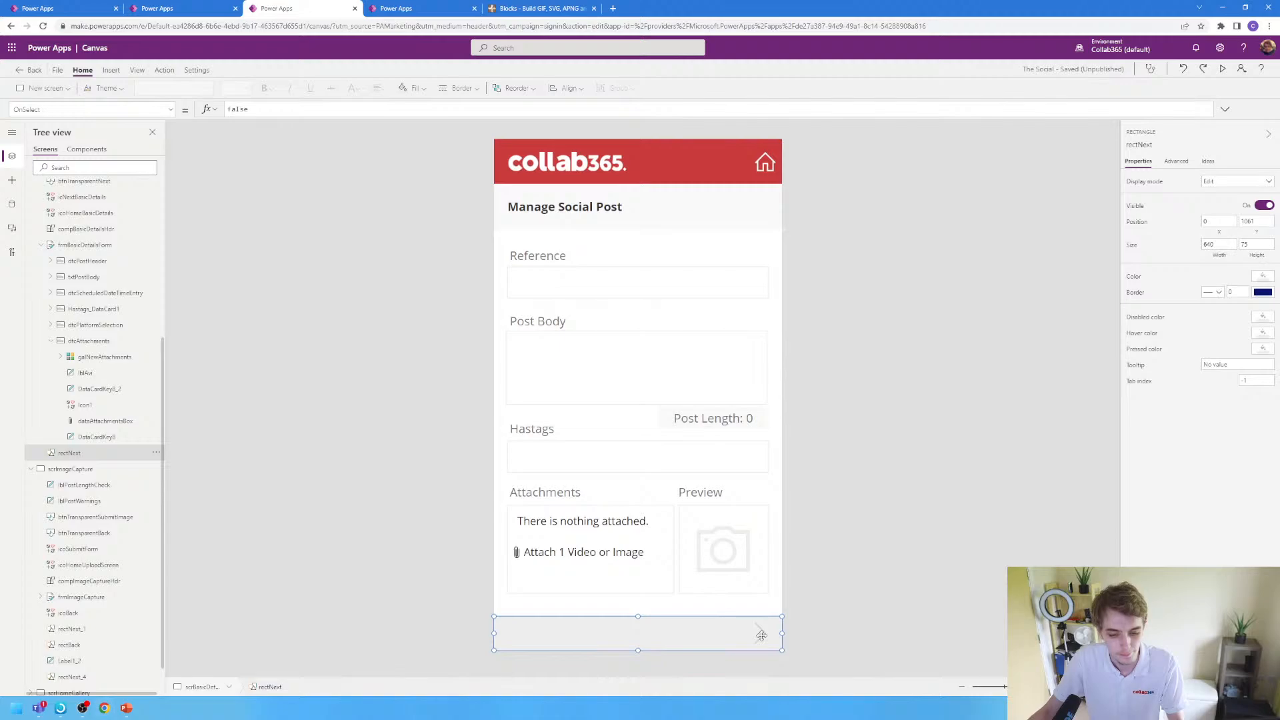
scroll(95, 438, down, 1)
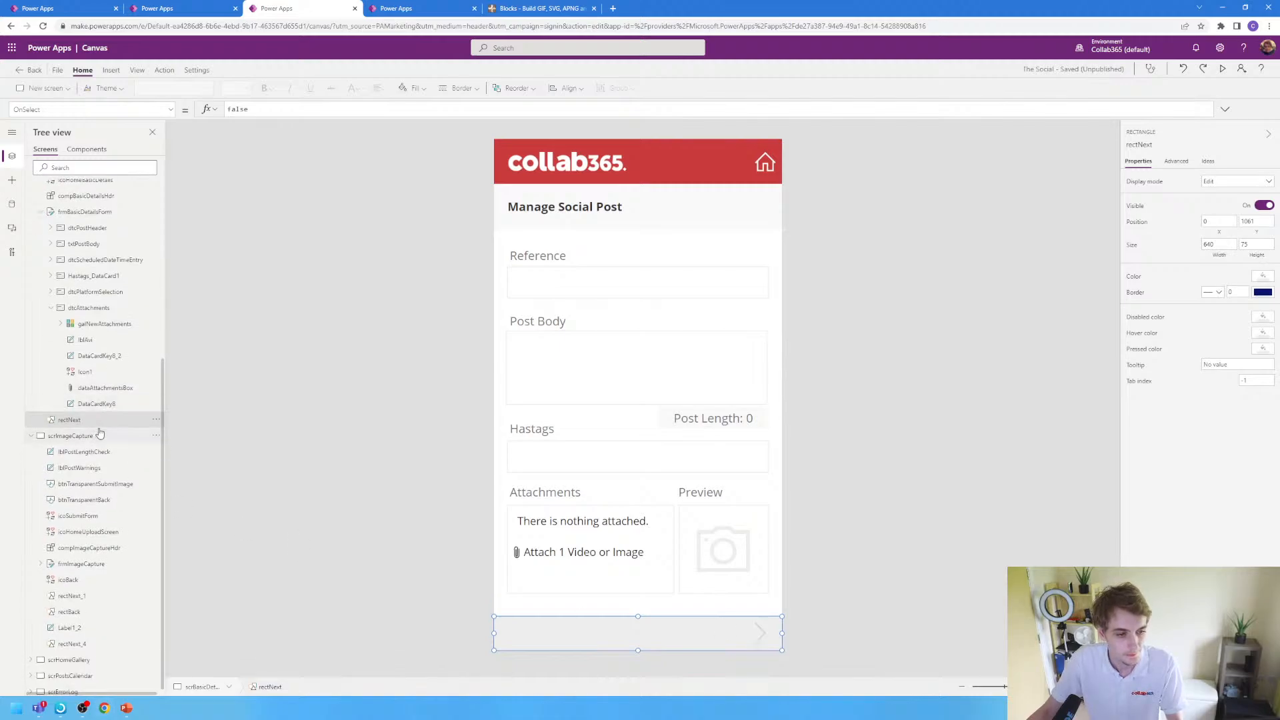
click(97, 373)
click(100, 355)
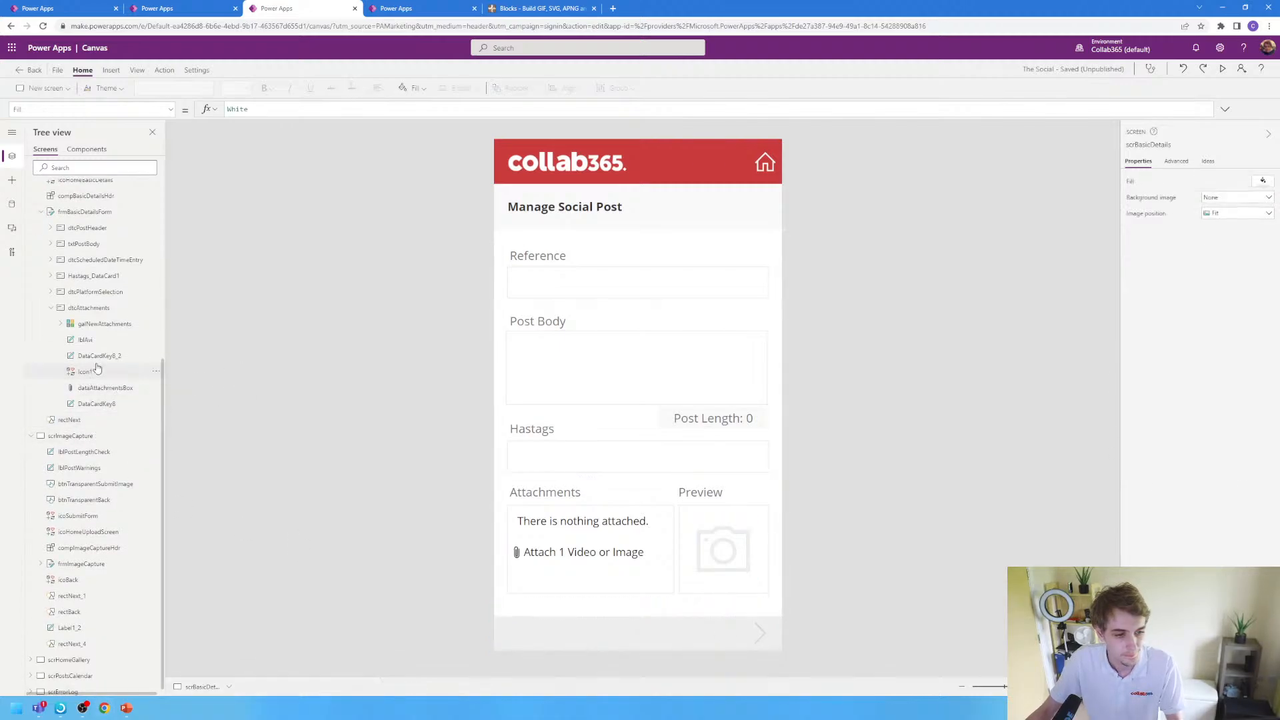
click(99, 339)
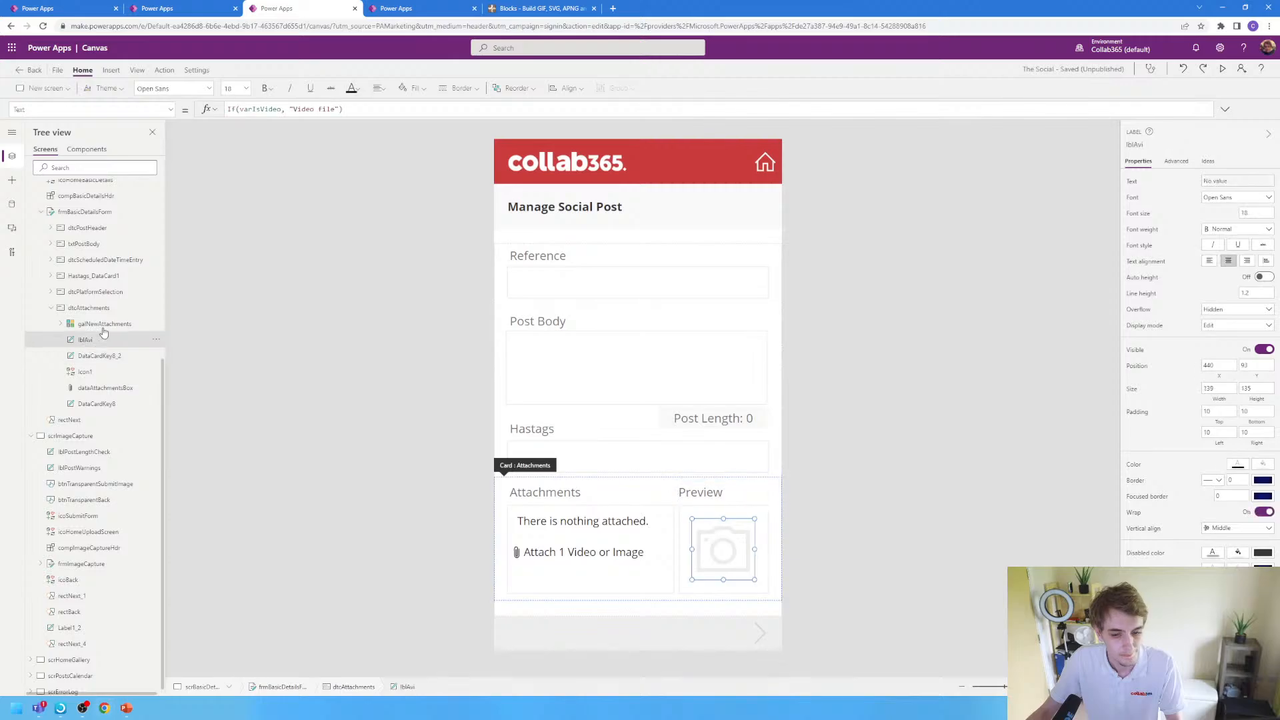
click(103, 324)
click(89, 308)
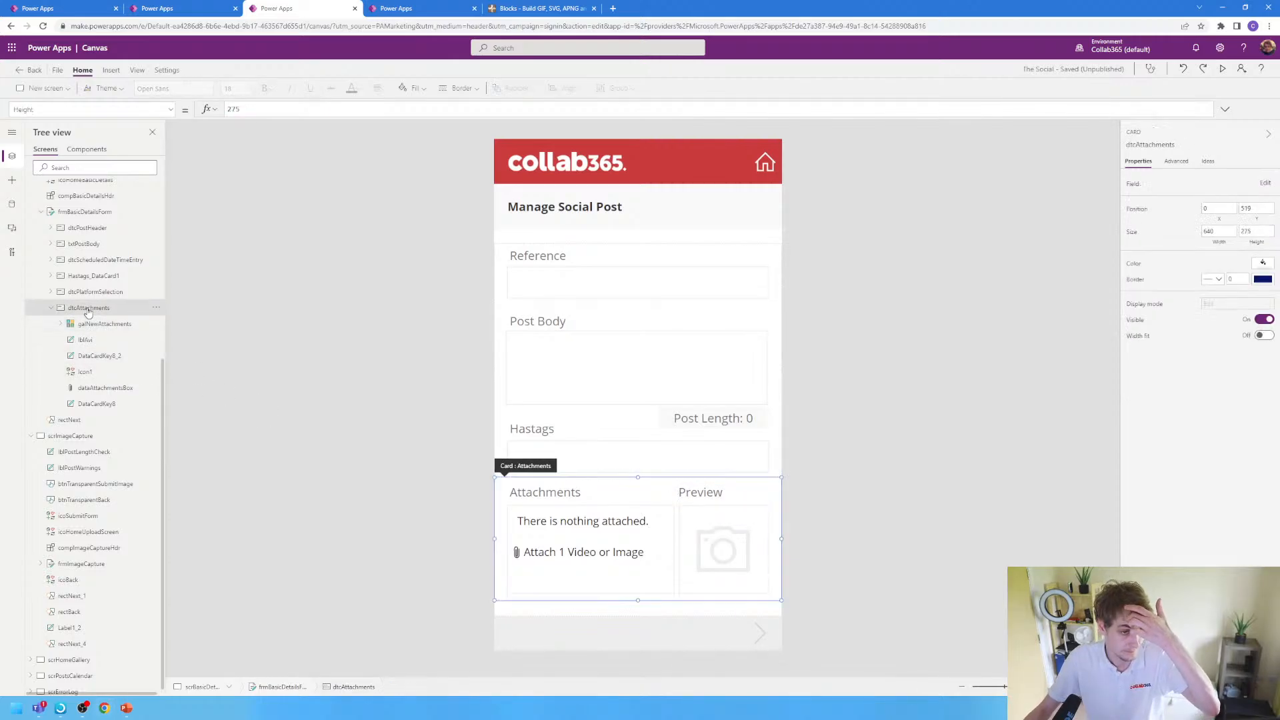
click(235, 337)
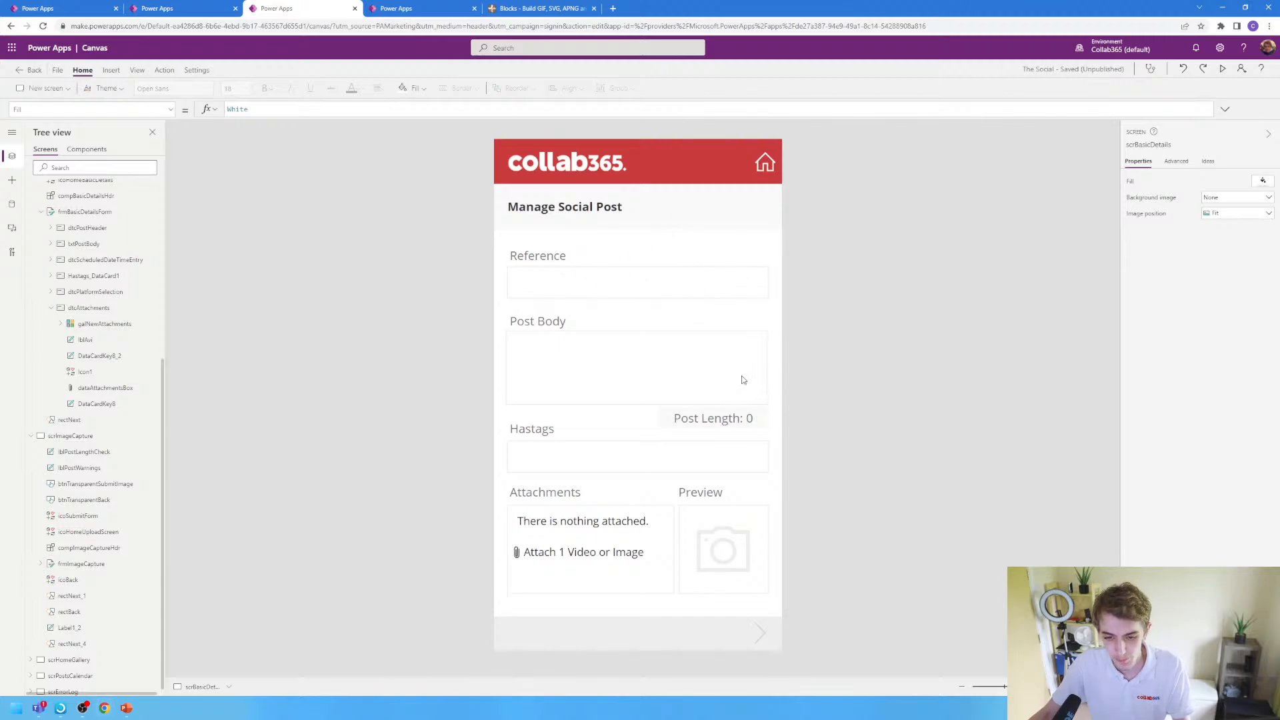
- Return to scrImageCapture and inspect the Platform card and the TikTok checkbox inside it
click(72, 438)
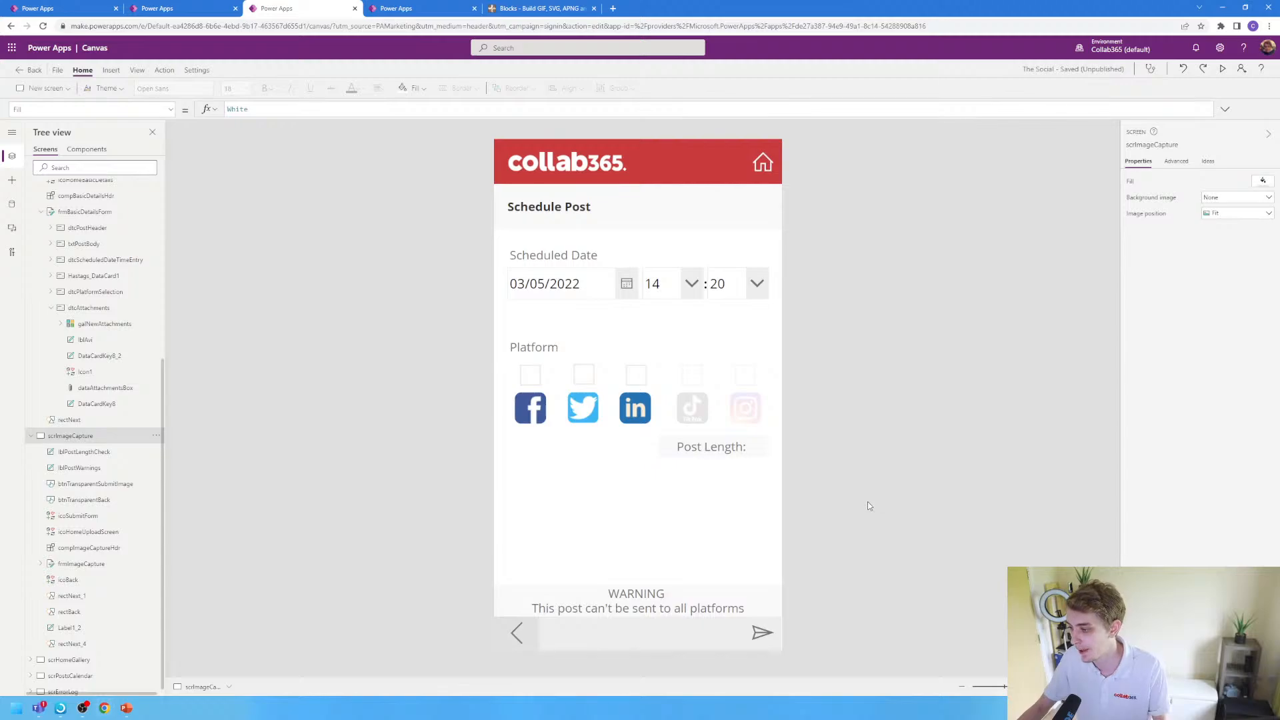
click(693, 410)
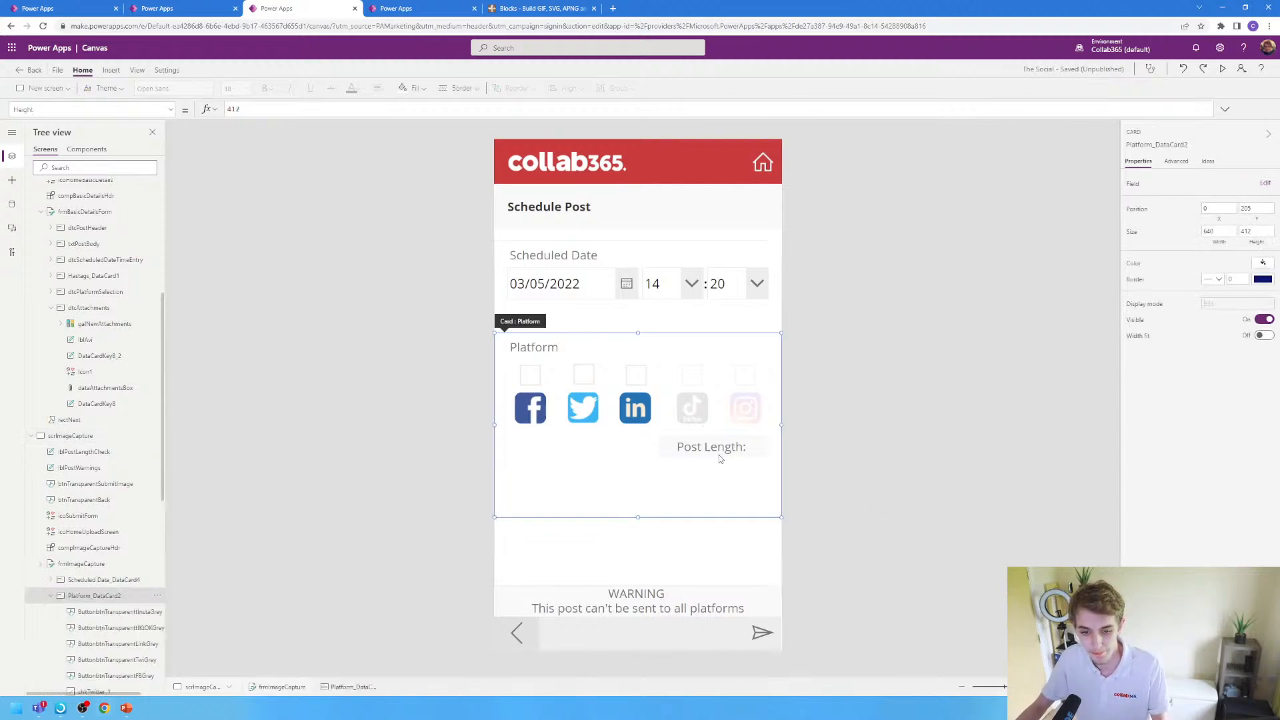
click(853, 460)
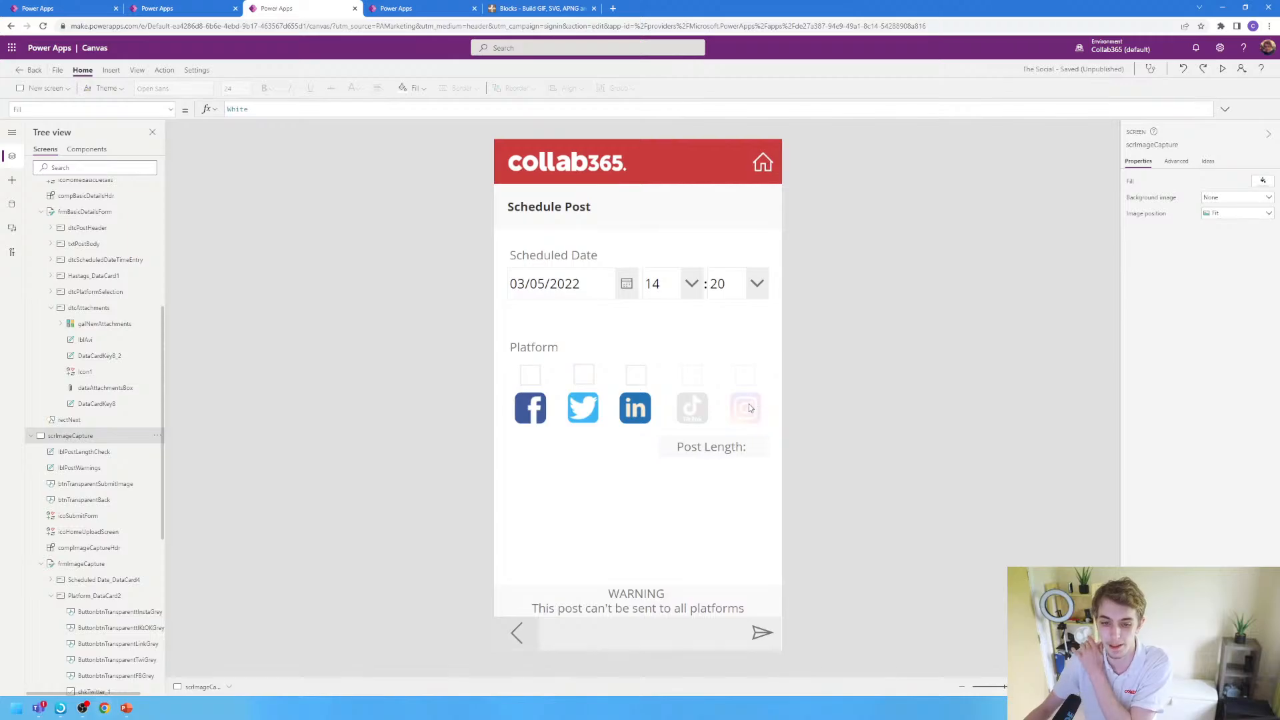
click(692, 374)
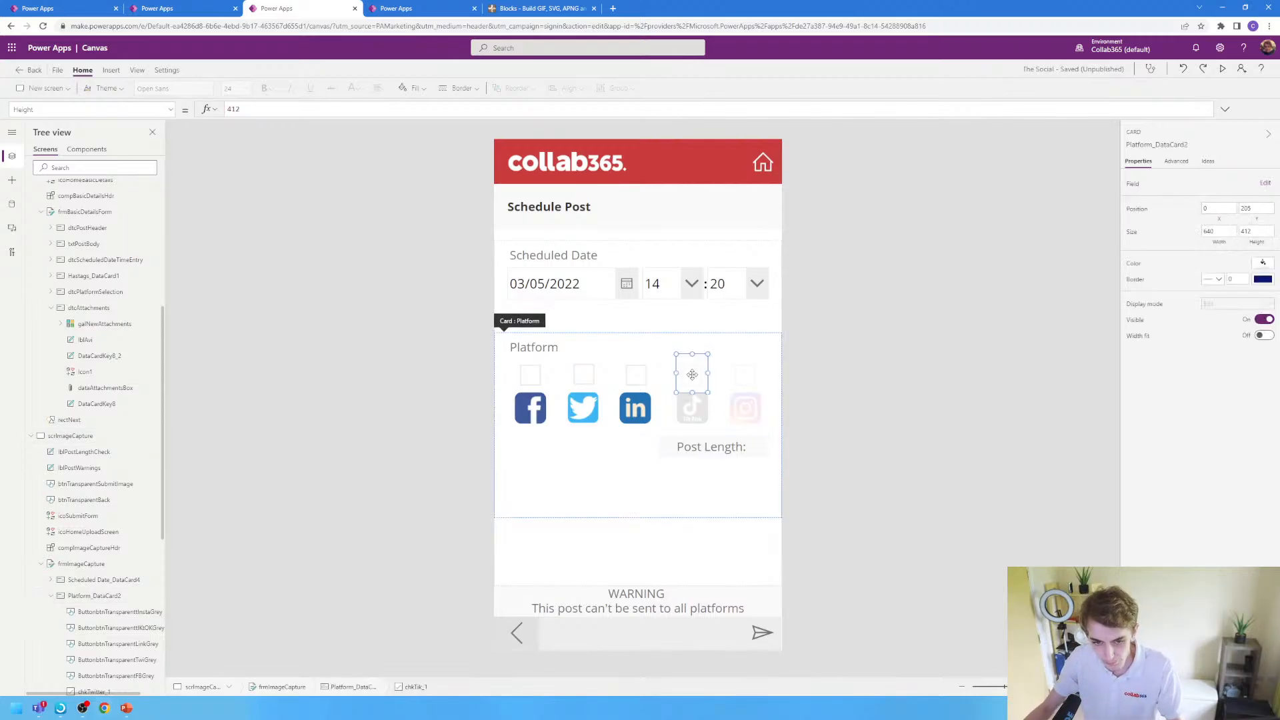
- Inspect the Facebook, Twitter, LinkedIn, TikTok and Instagram checkboxes in the Platform card one after another
click(527, 376)
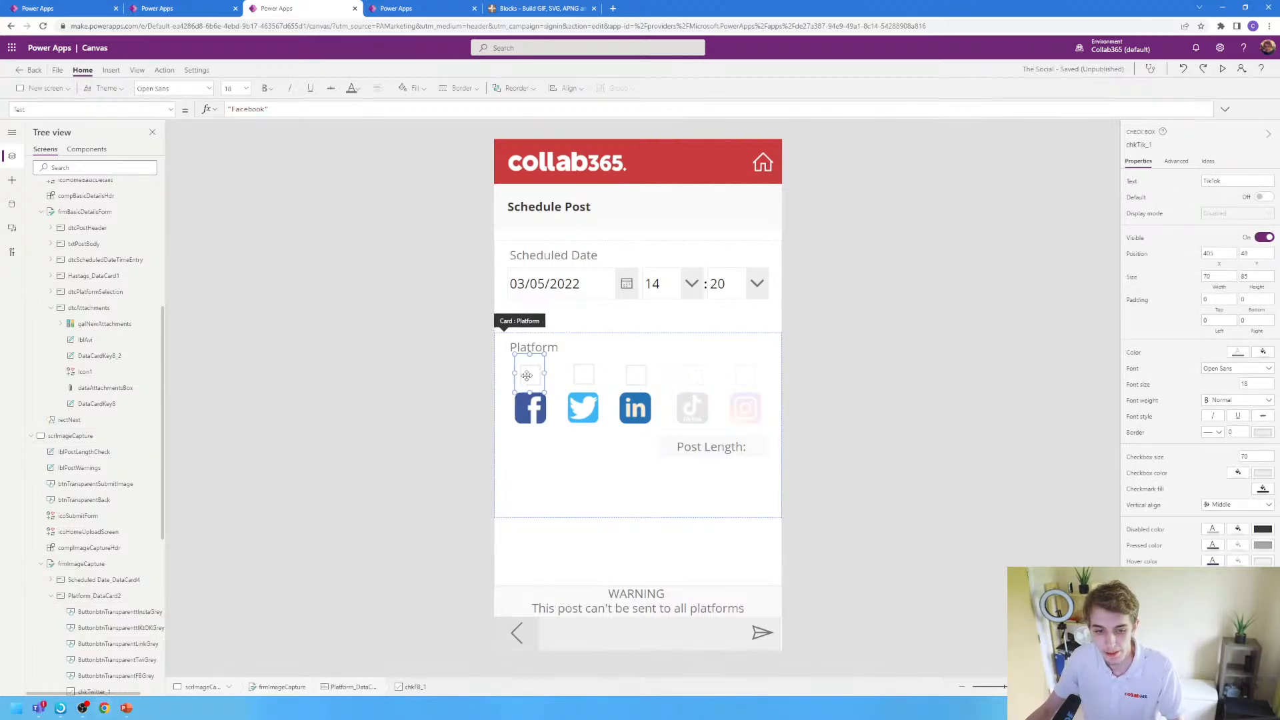
click(584, 374)
click(635, 374)
click(692, 374)
click(754, 378)
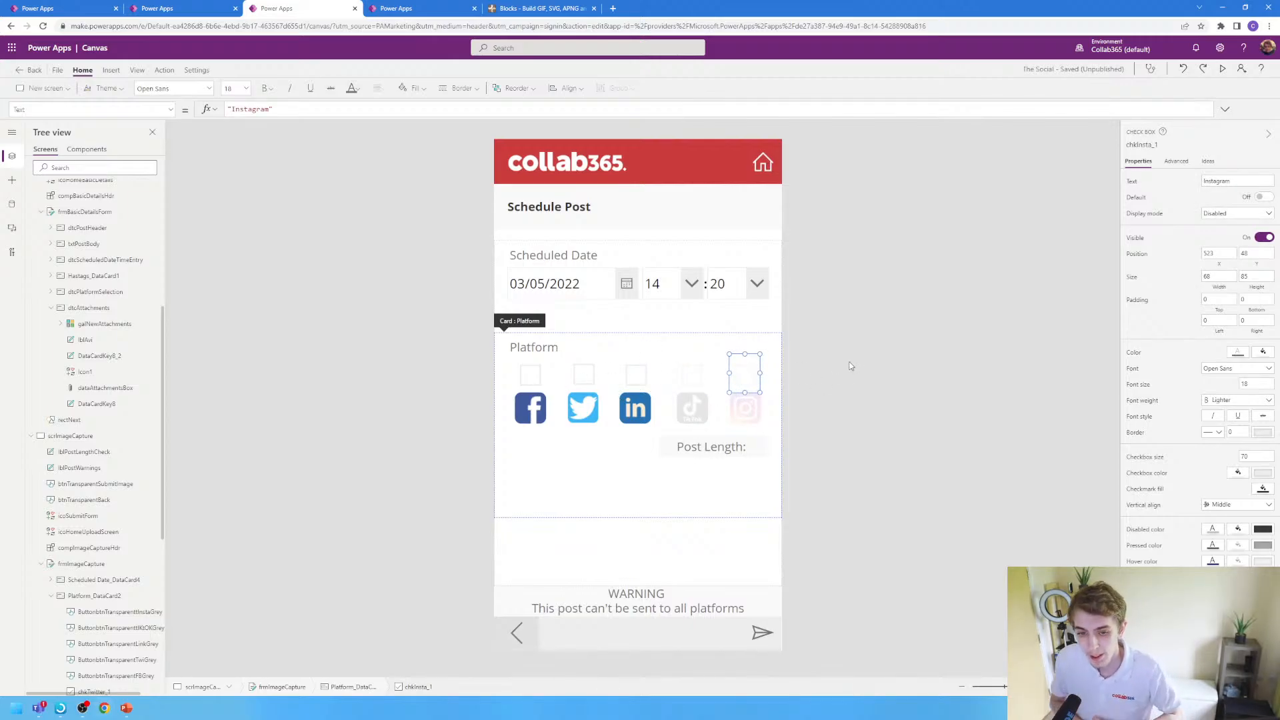
- Select the Platform card and view its DataField property
click(614, 350)
click(632, 458)
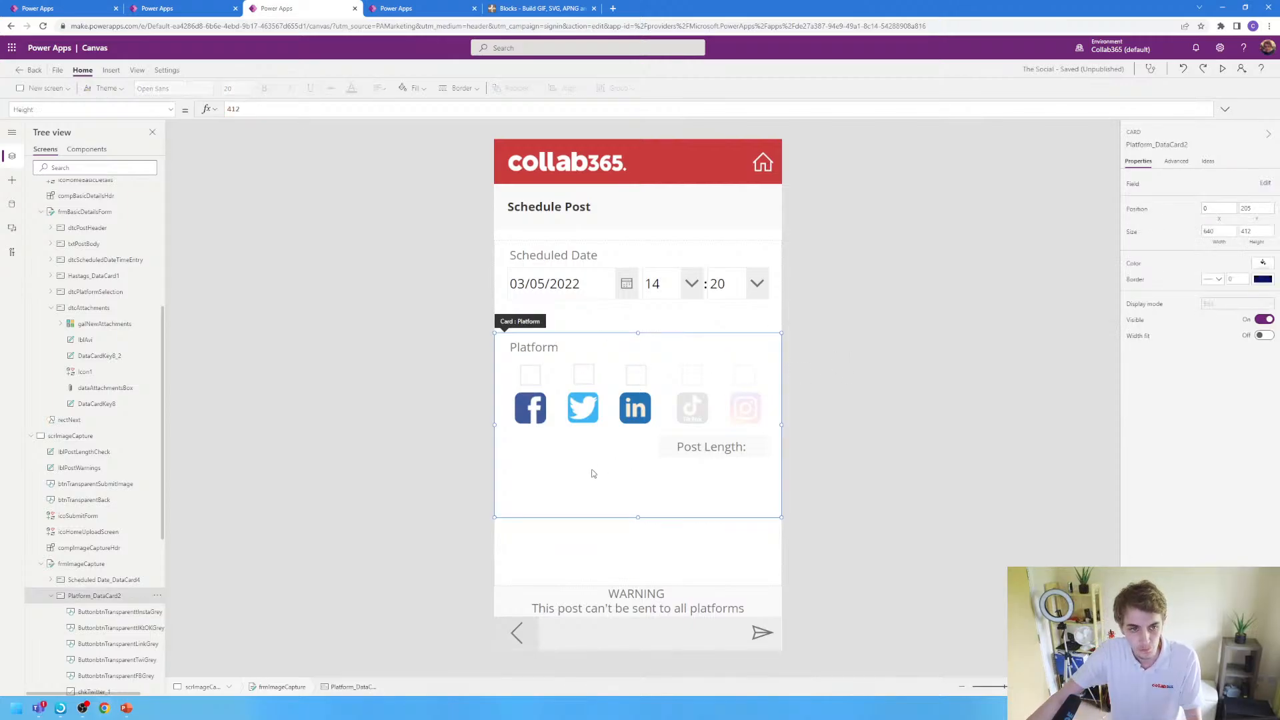
click(170, 110)
scroll(106, 234, up, 2)
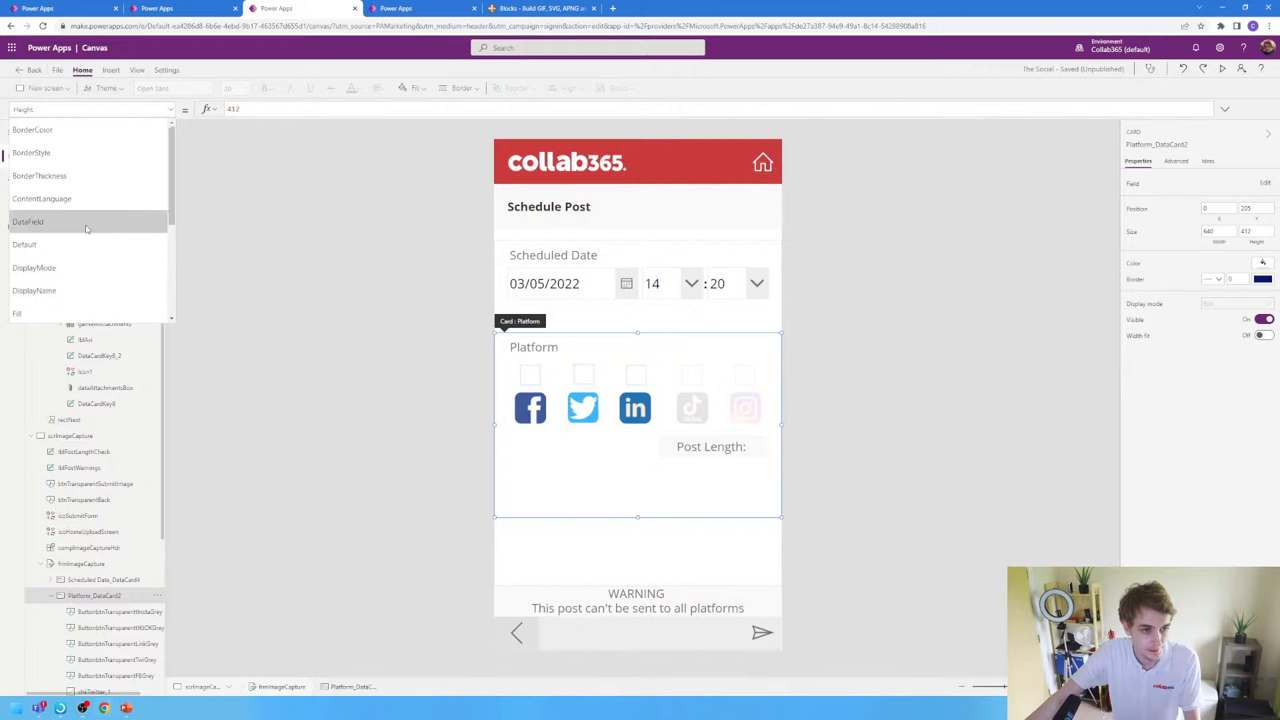
click(76, 228)
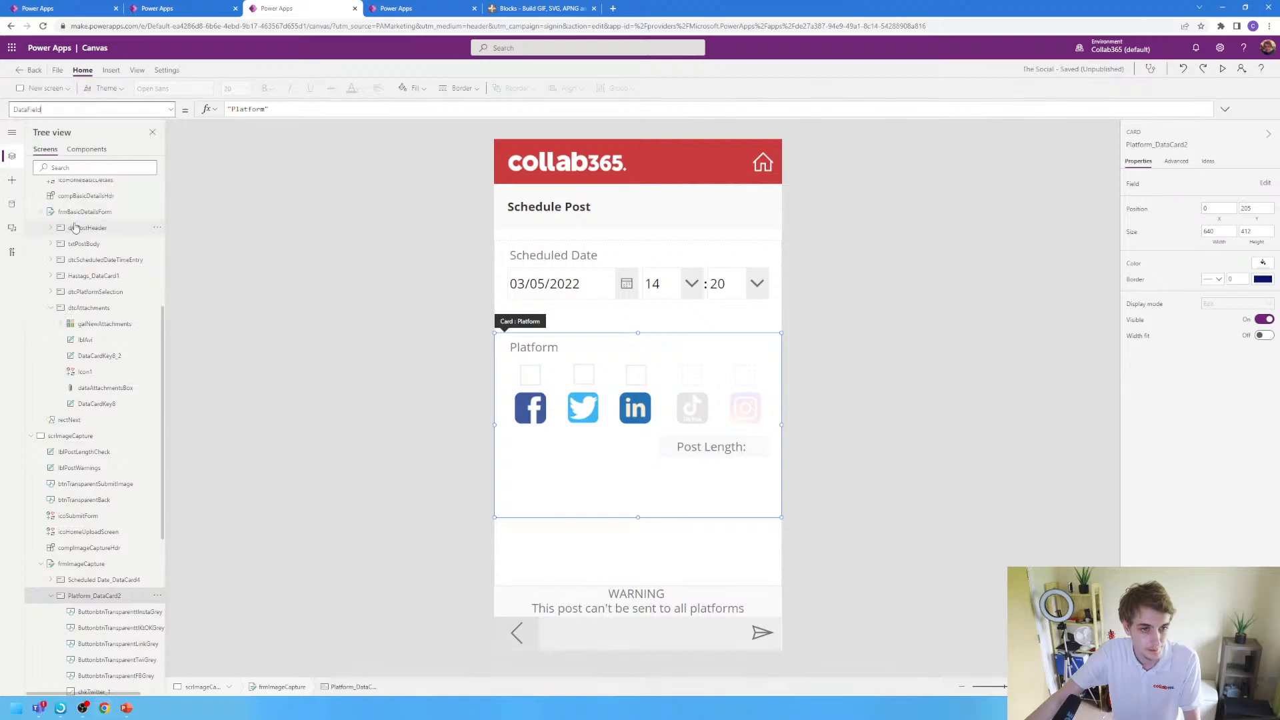
- Select the hidden combo box behind the platform checkboxes and view its OnSelect property
click(629, 372)
click(695, 375)
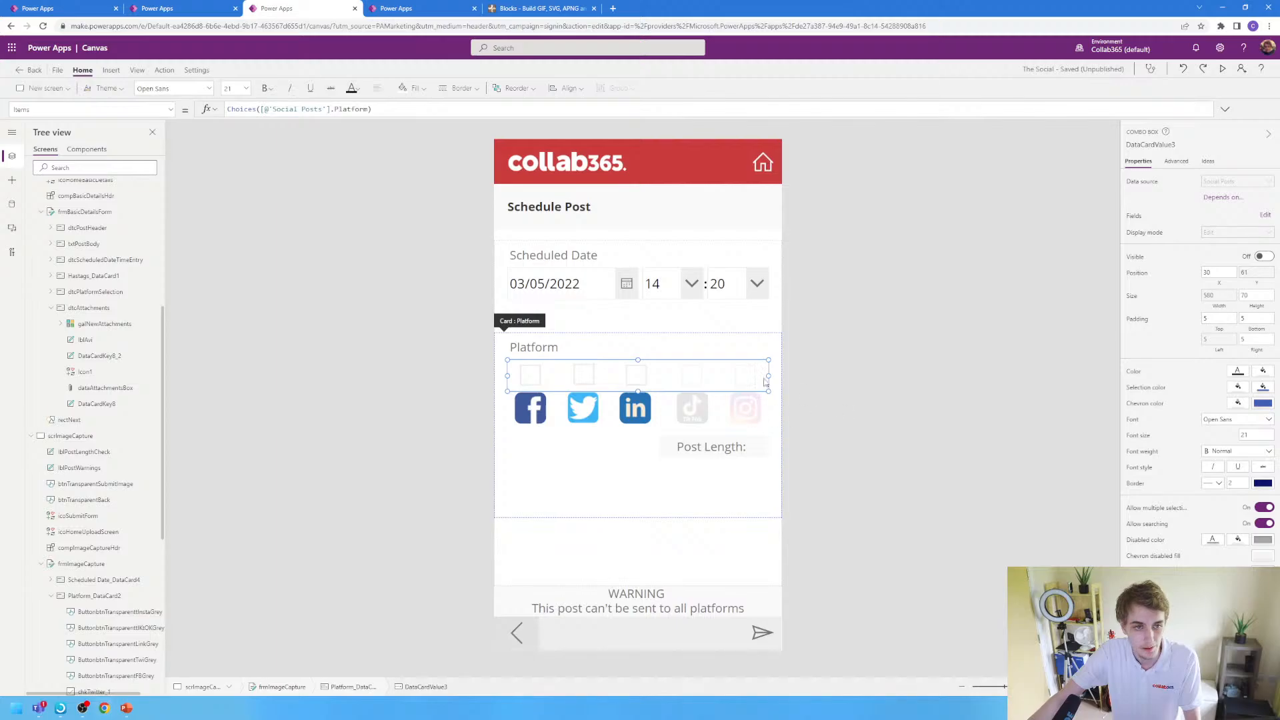
click(171, 110)
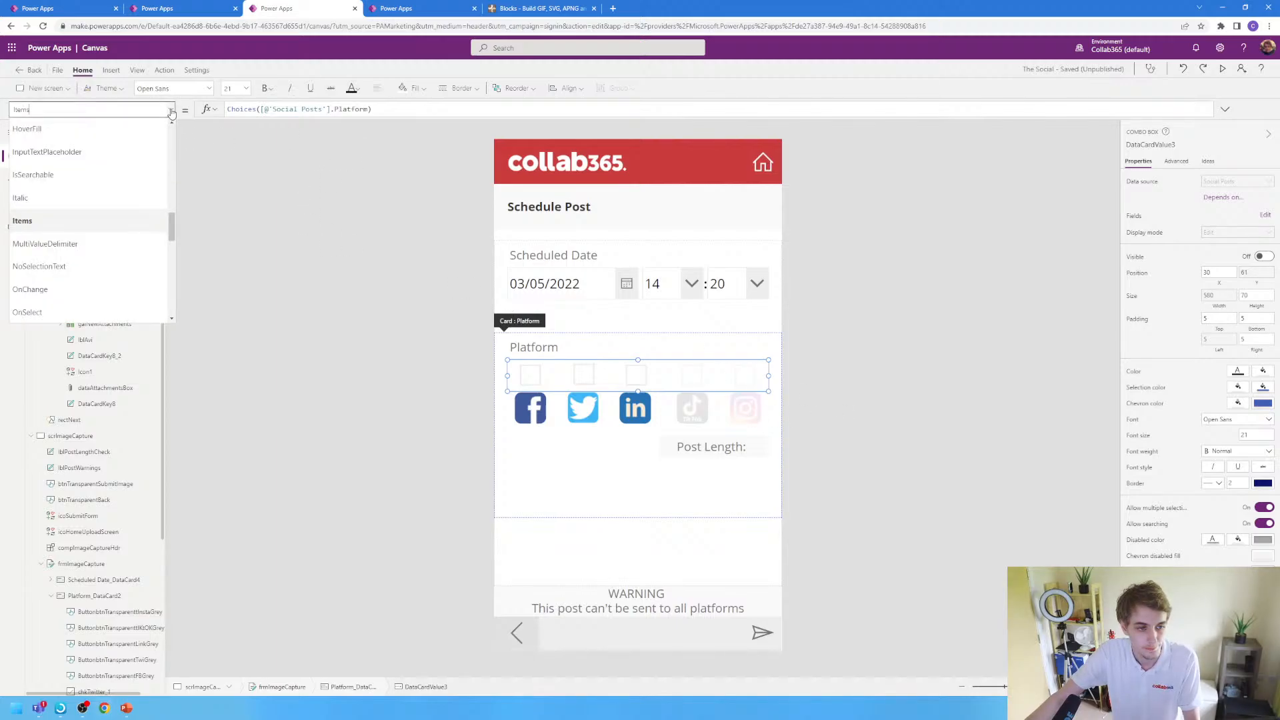
scroll(96, 292, down, 1)
click(69, 243)
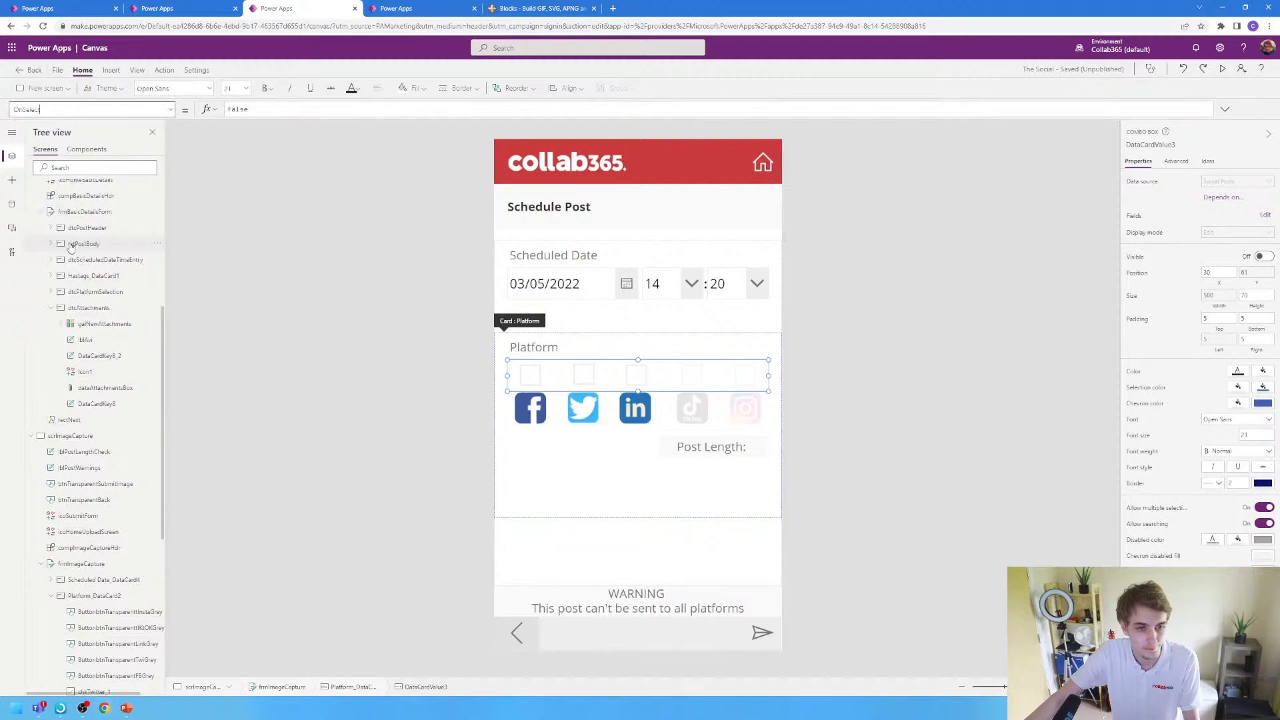
- Reselect the TikTok checkbox and look through its property list around OnCheck, OnSelect and OnUncheck
click(402, 345)
click(690, 375)
click(690, 375)
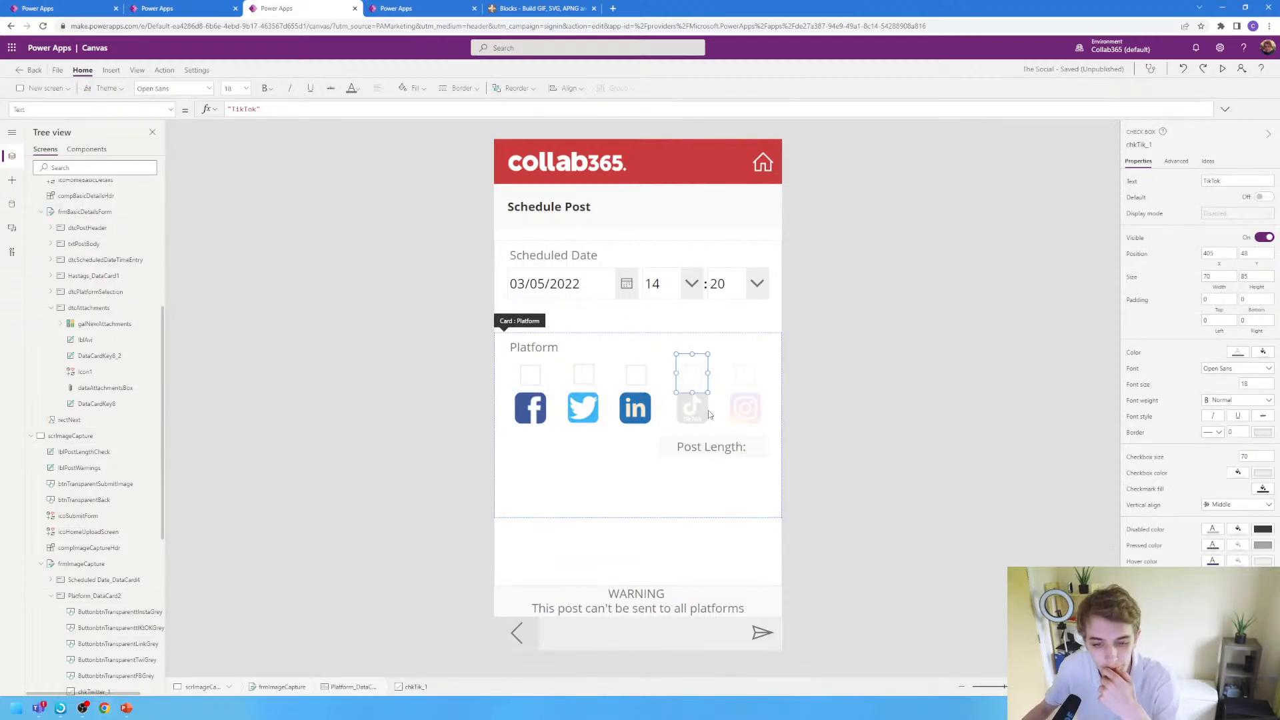
click(705, 409)
click(690, 369)
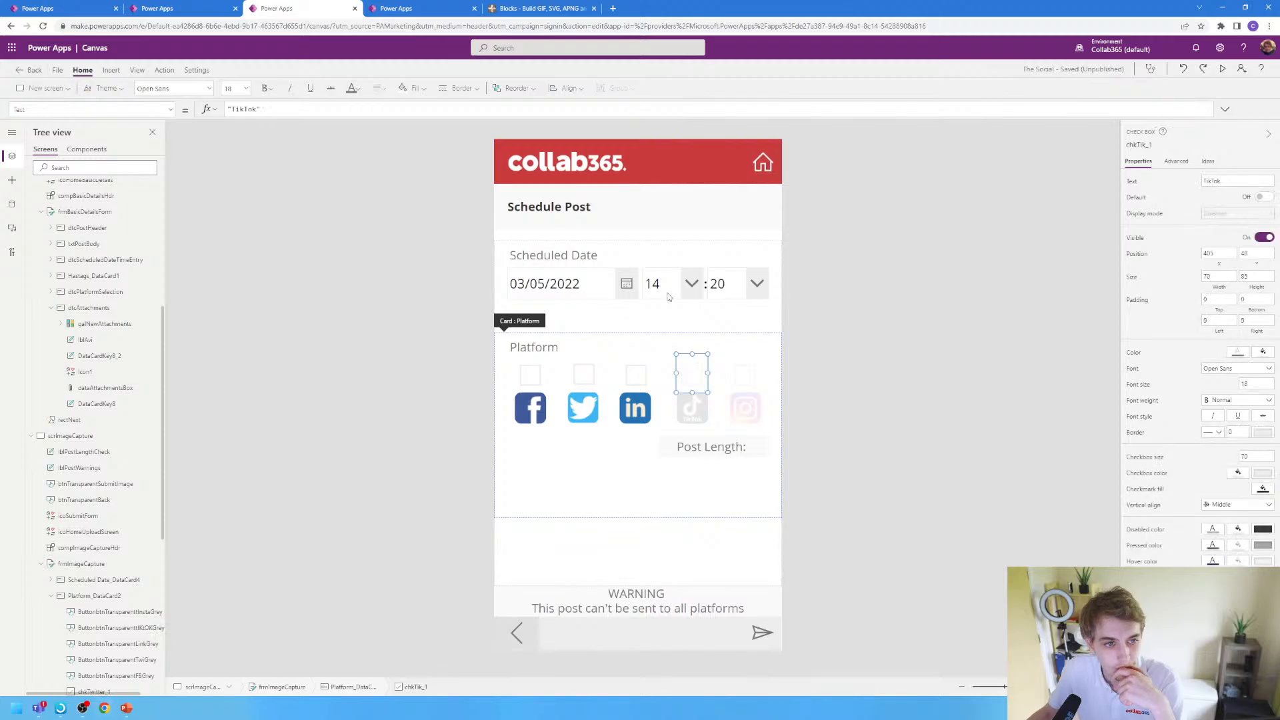
click(720, 469)
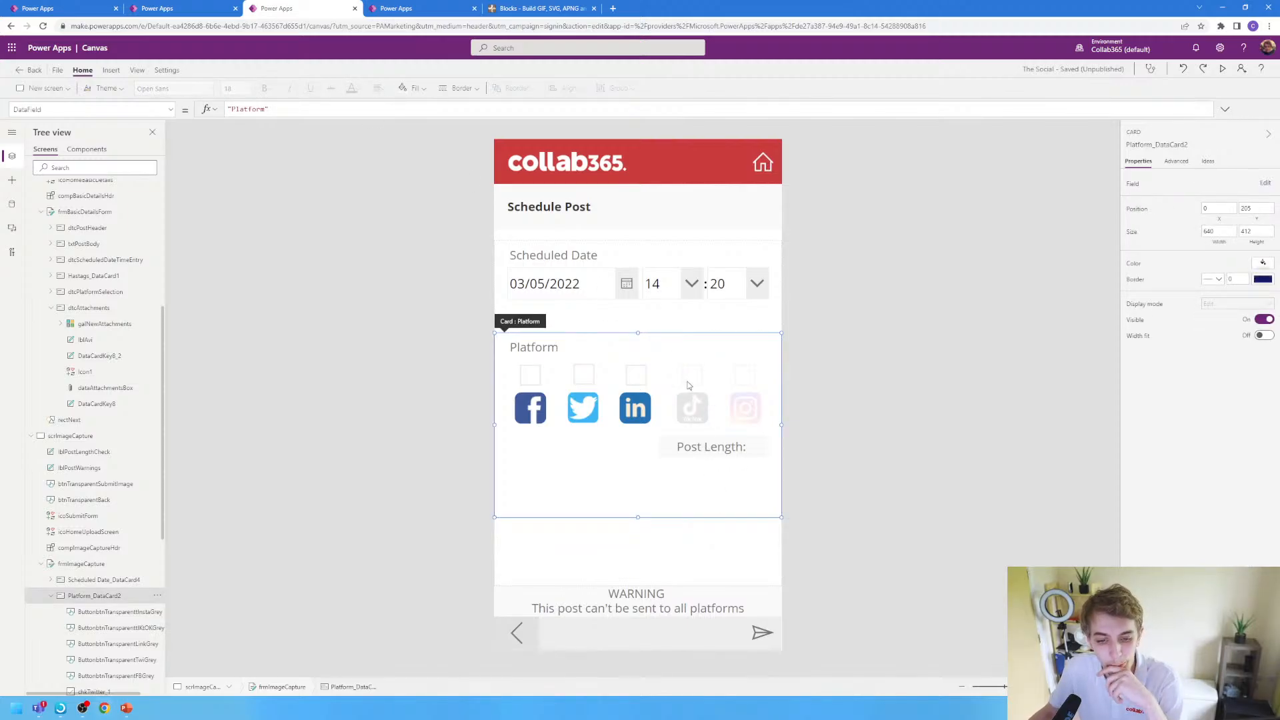
click(692, 374)
click(171, 109)
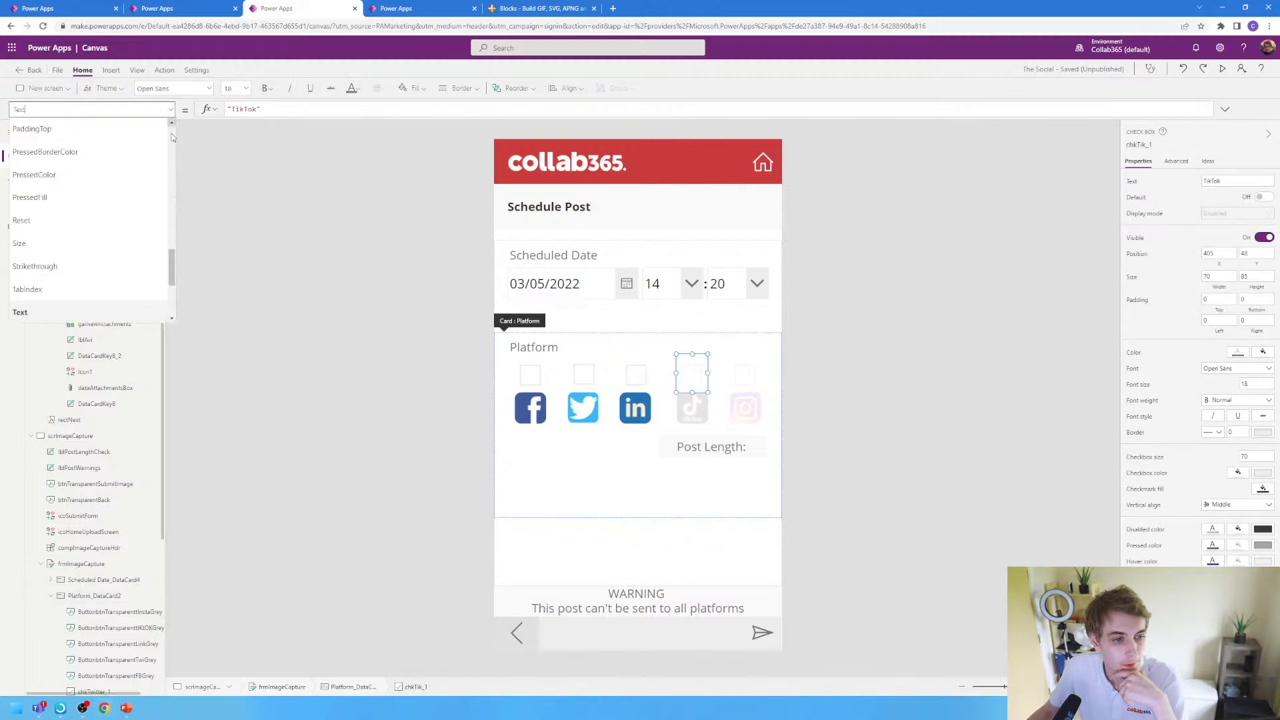
scroll(80, 253, up, 3)
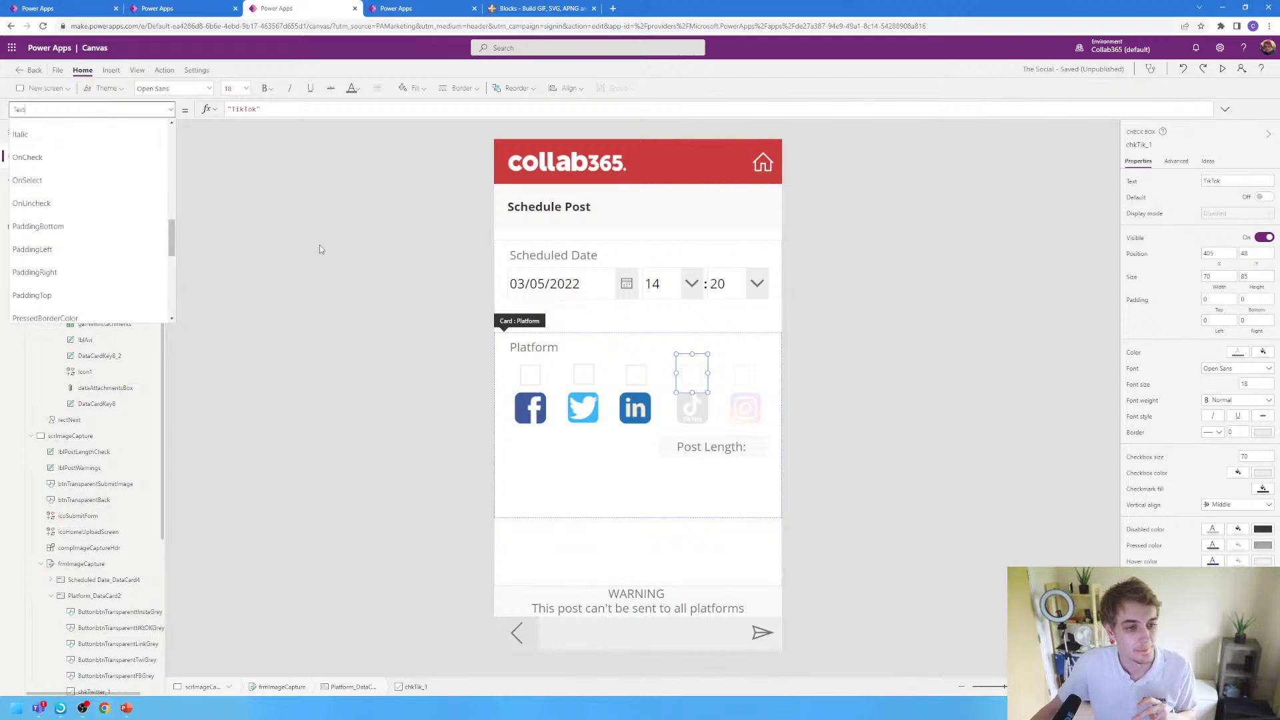
click(318, 245)
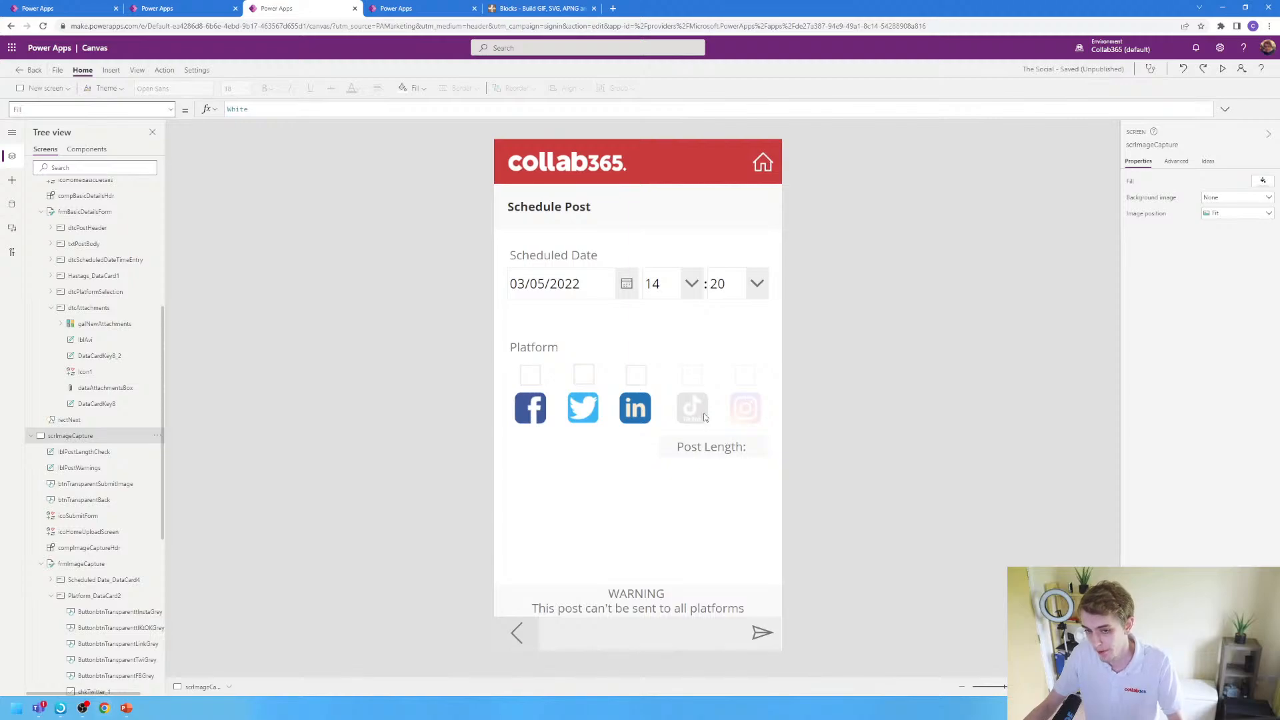
- Compare the disabled TikTok and Instagram checkboxes in the Platform card, then clear the selection
click(696, 380)
click(698, 376)
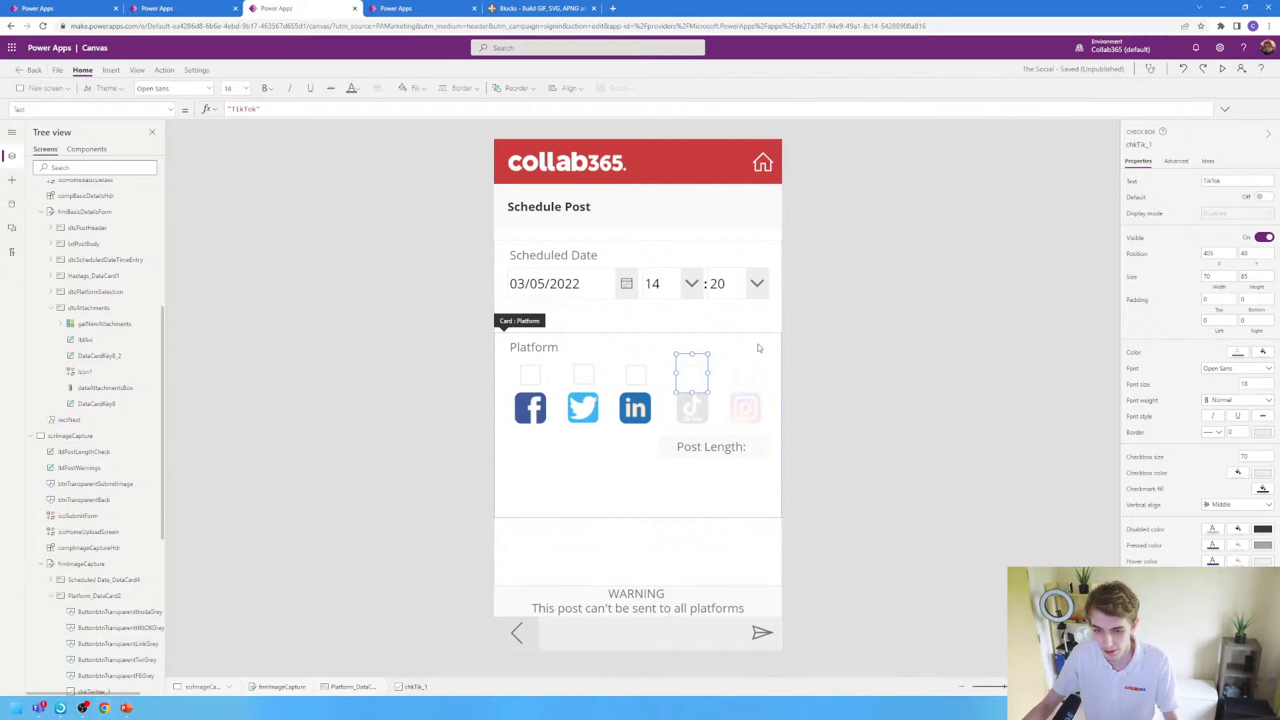
click(745, 372)
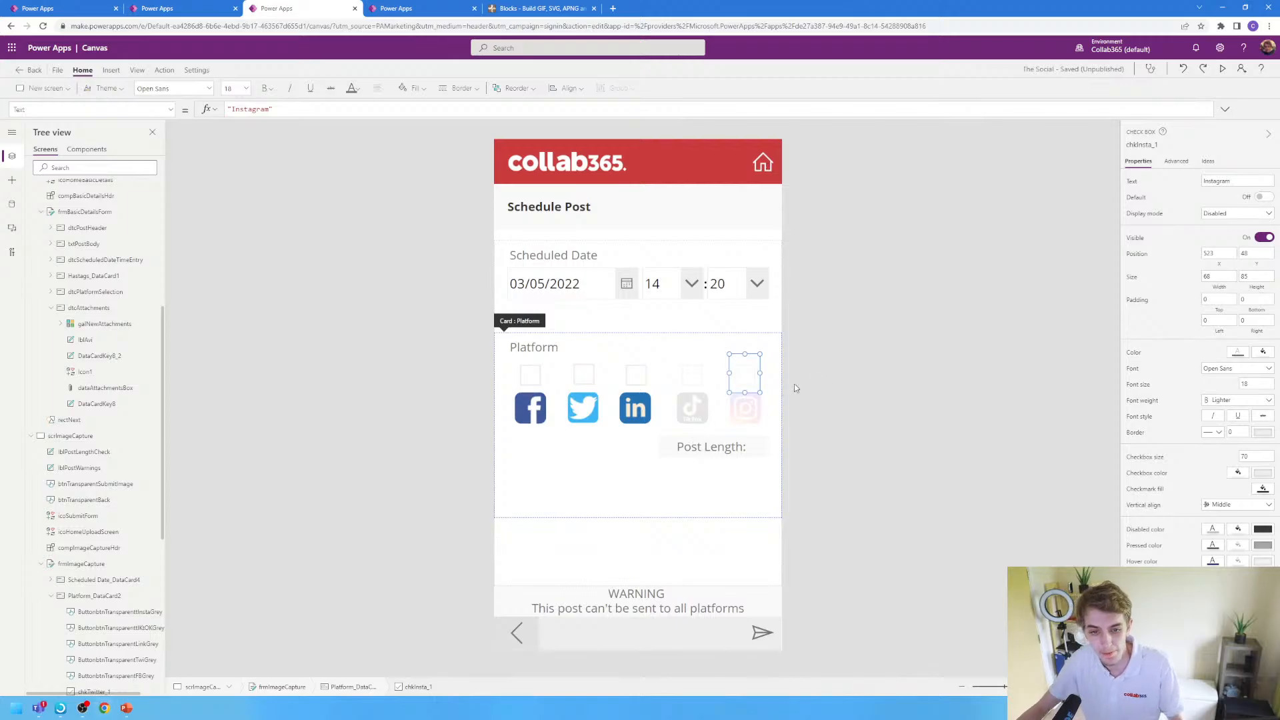
click(676, 365)
click(708, 339)
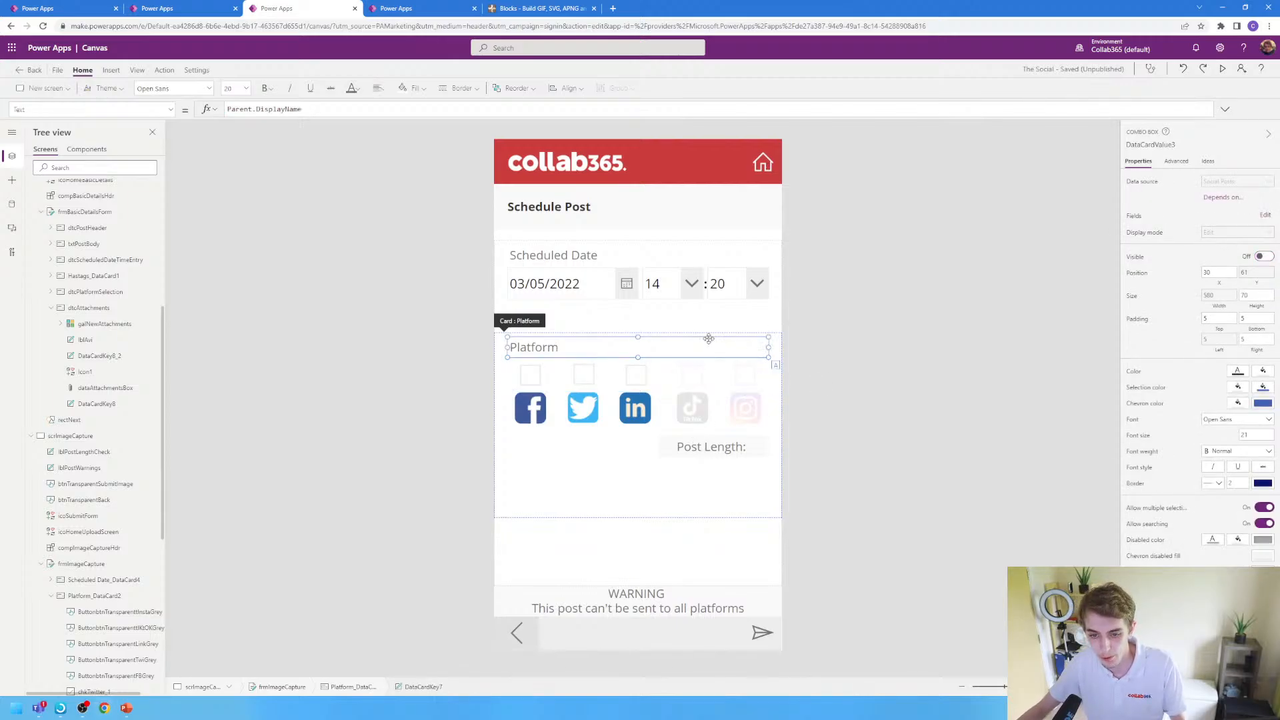
click(840, 356)
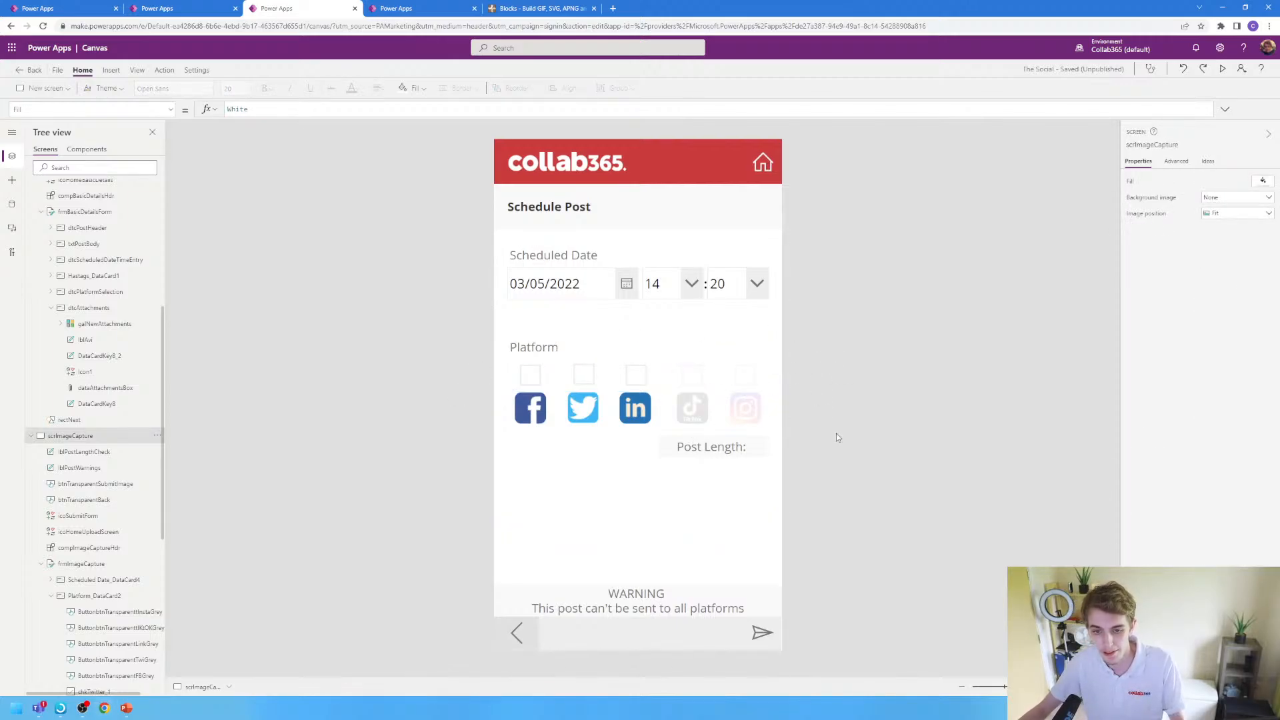
- Go to the Planned Social Posts home screen through the header's home icon and inspect its header component
alt+click(762, 162)
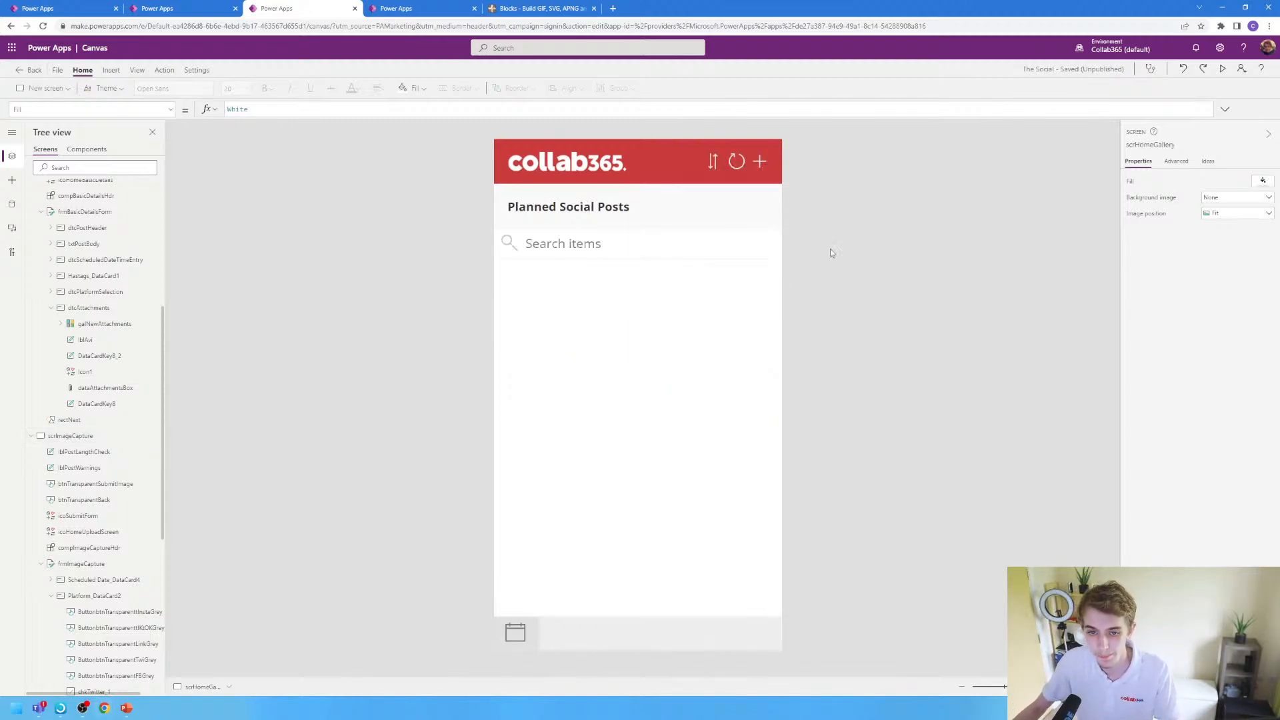
click(567, 163)
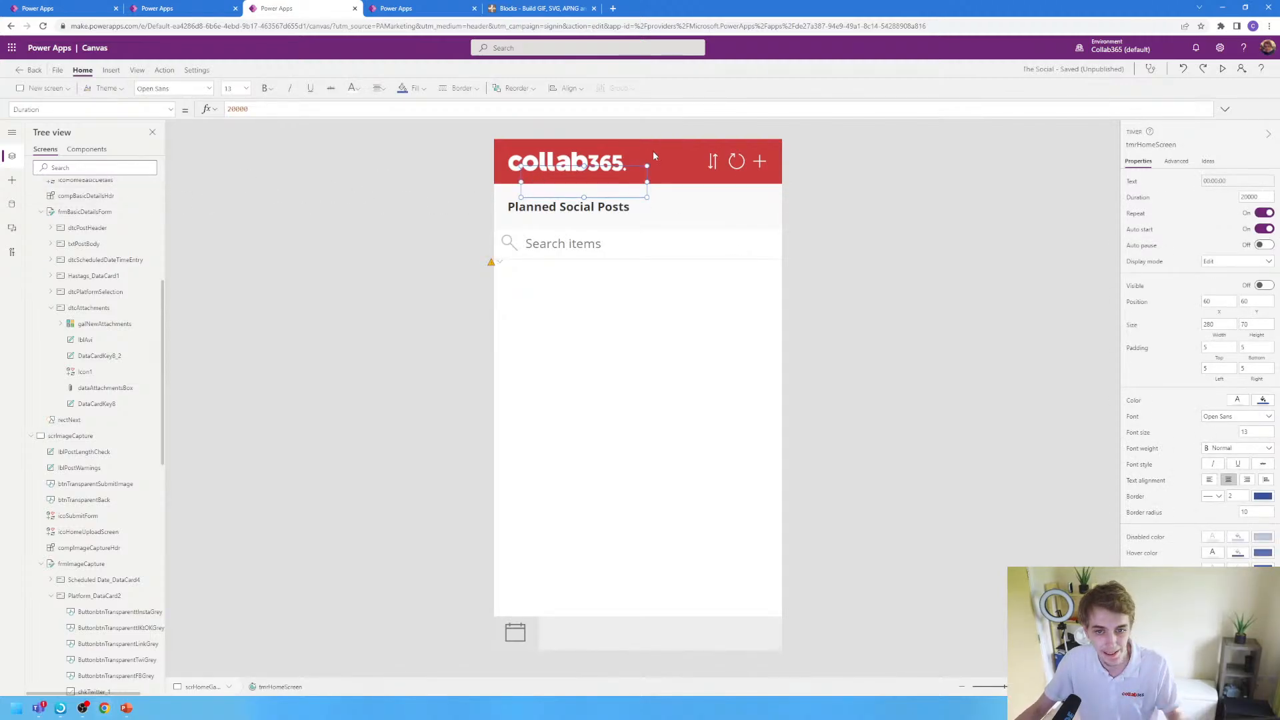
click(585, 152)
click(354, 197)
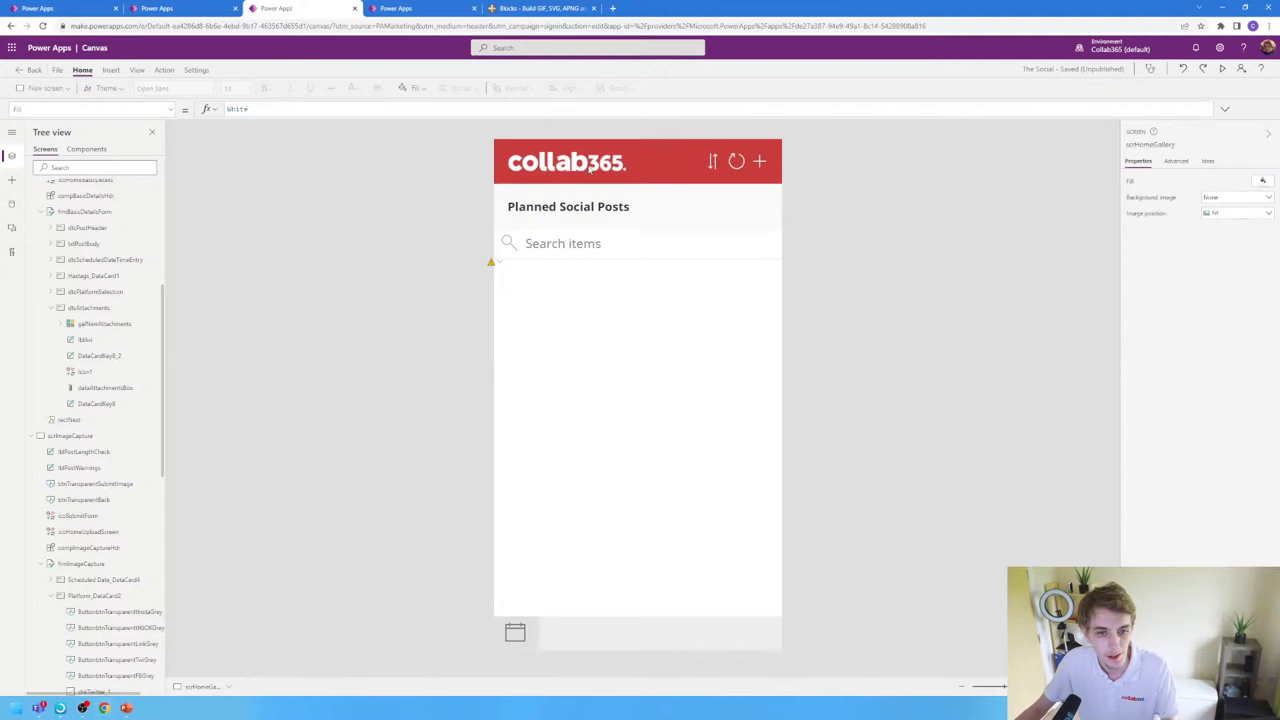
click(521, 166)
click(545, 155)
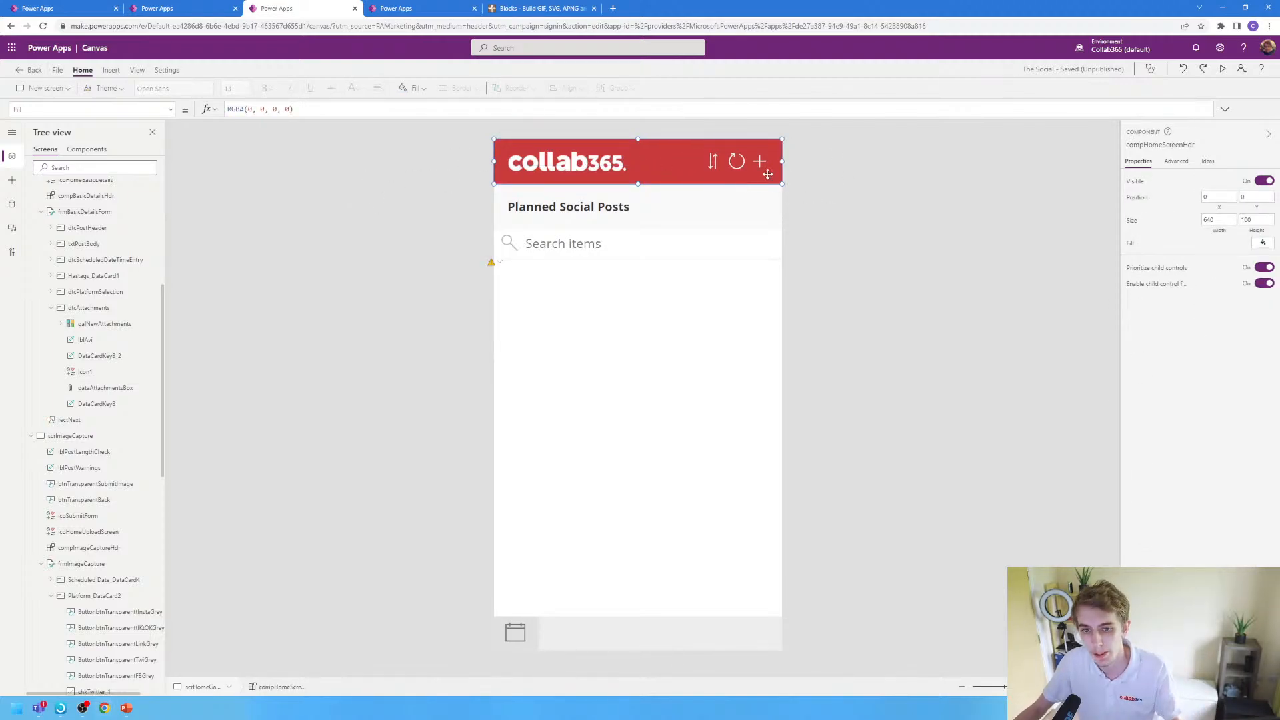
- Open the Review Planner calendar screen from the home screen, reloading it once, and inspect its title area
click(517, 633)
alt+click(517, 631)
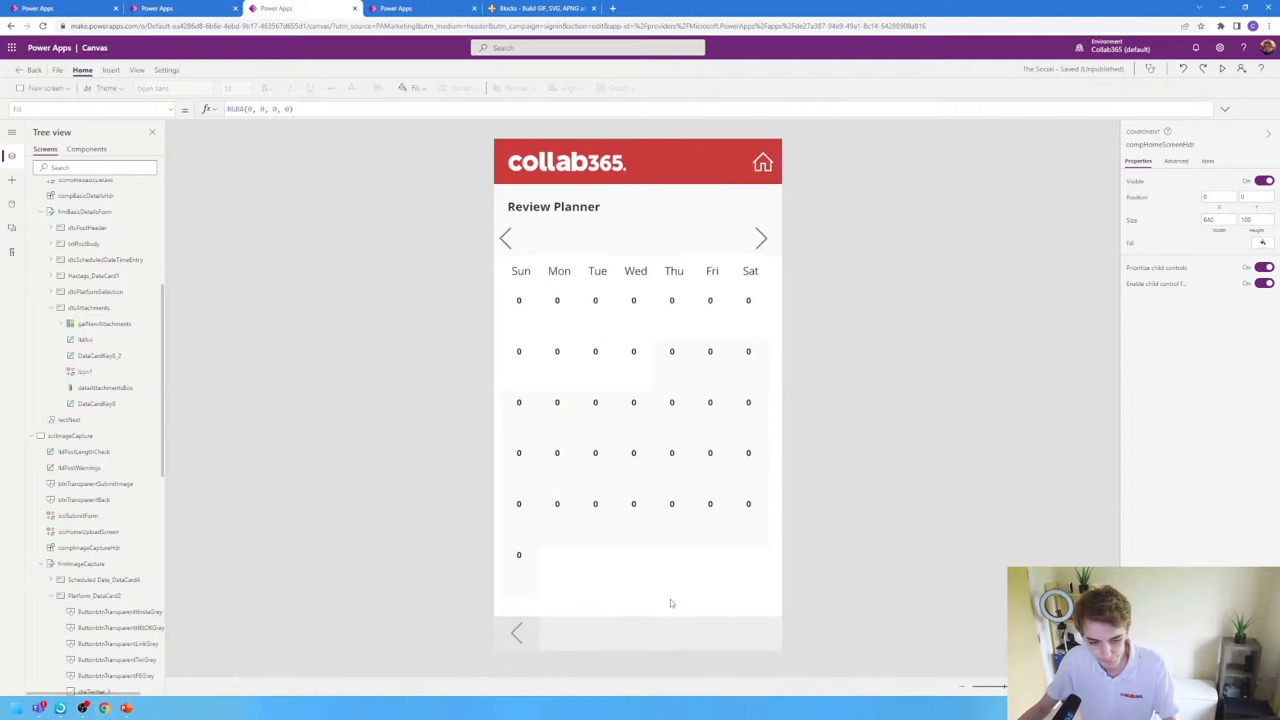
alt+click(763, 168)
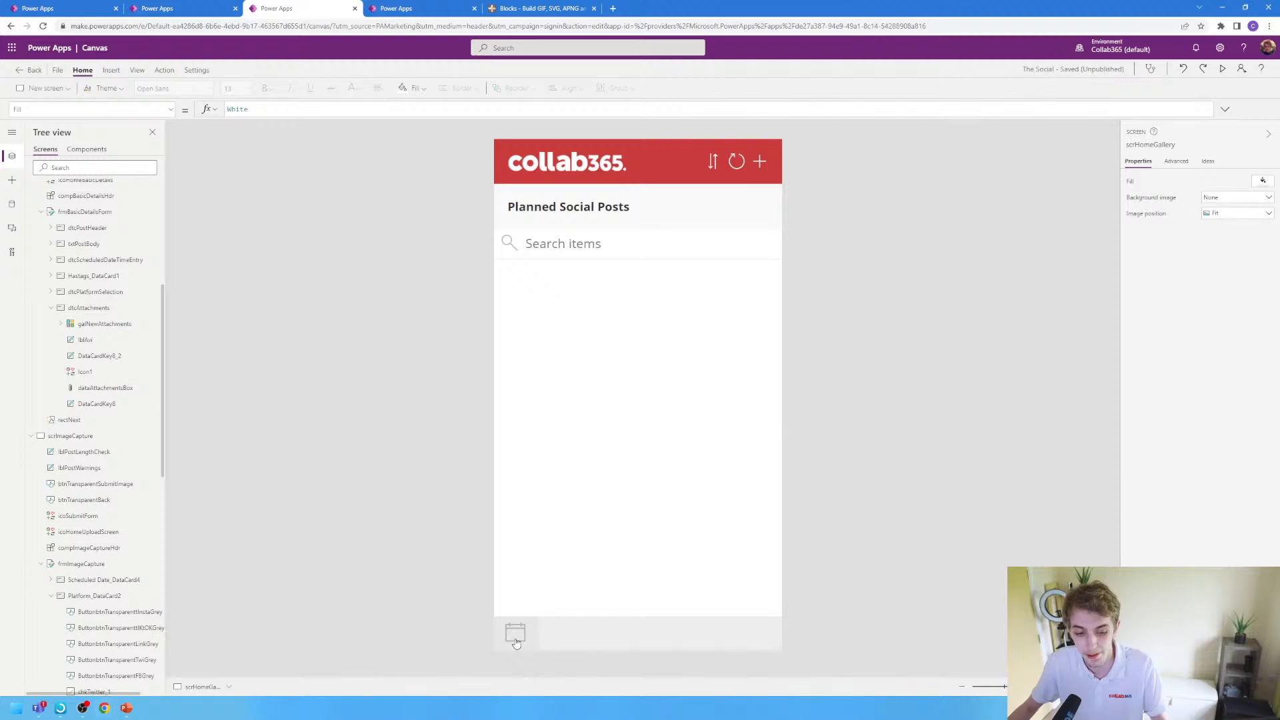
alt+click(515, 642)
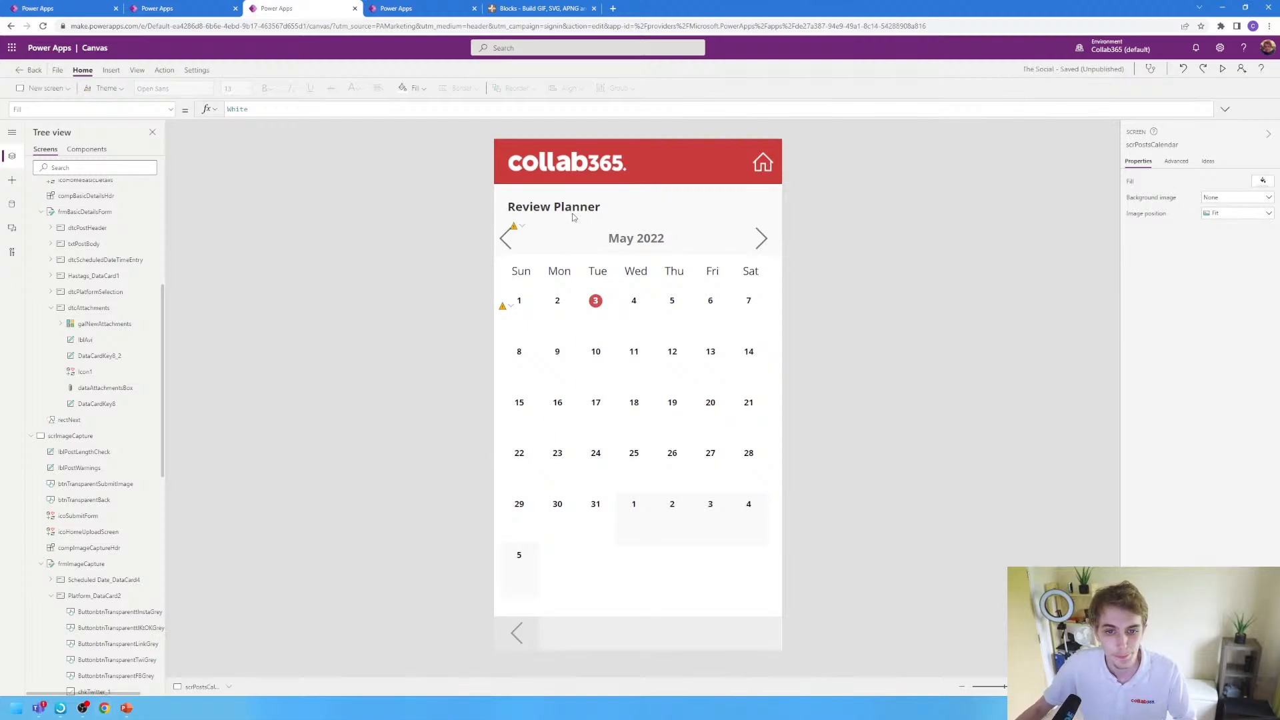
click(601, 212)
click(945, 226)
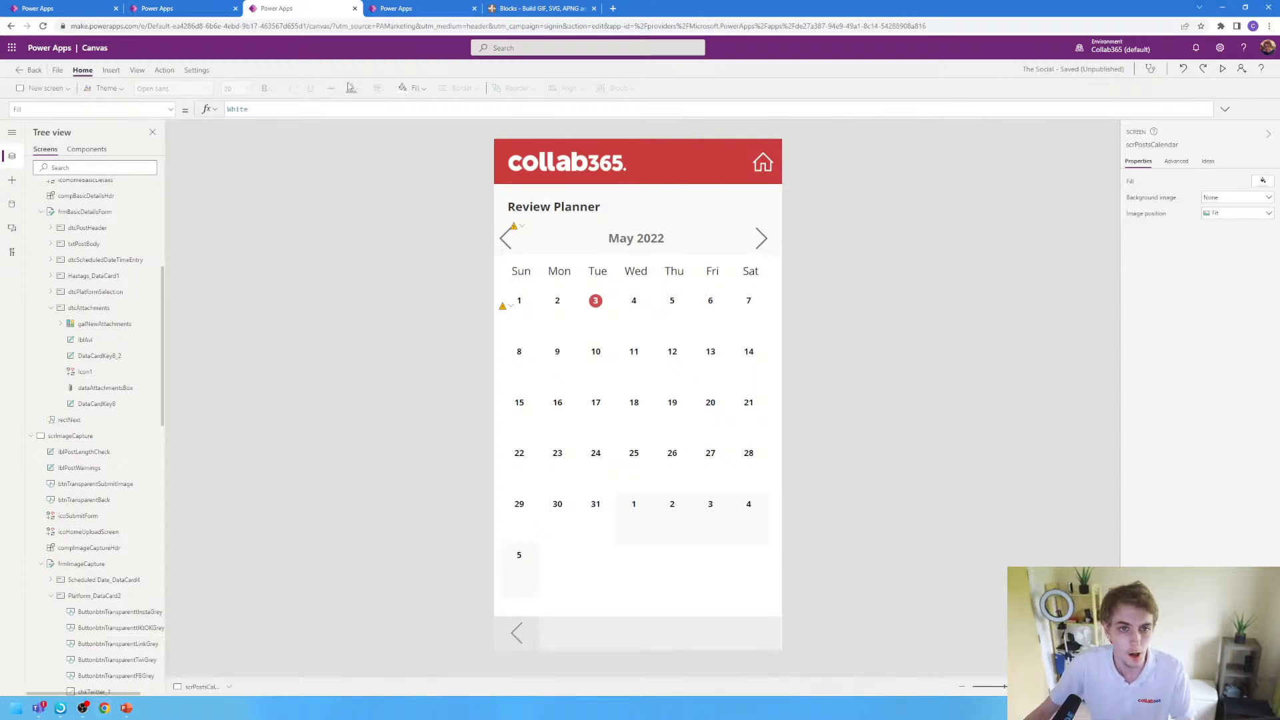
- Switch to the PowerPoint presentation with the slide listing the three Power Apps applications
mouse_move(115, 716)
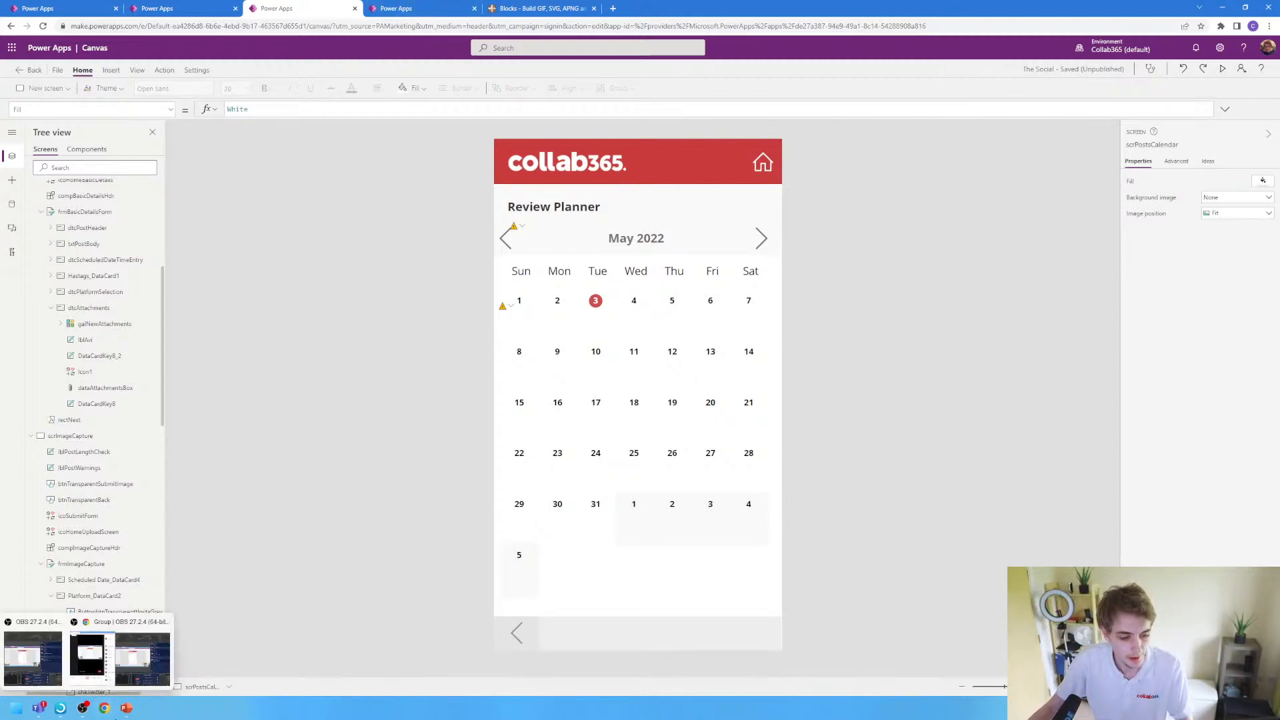
click(126, 710)
click(78, 712)
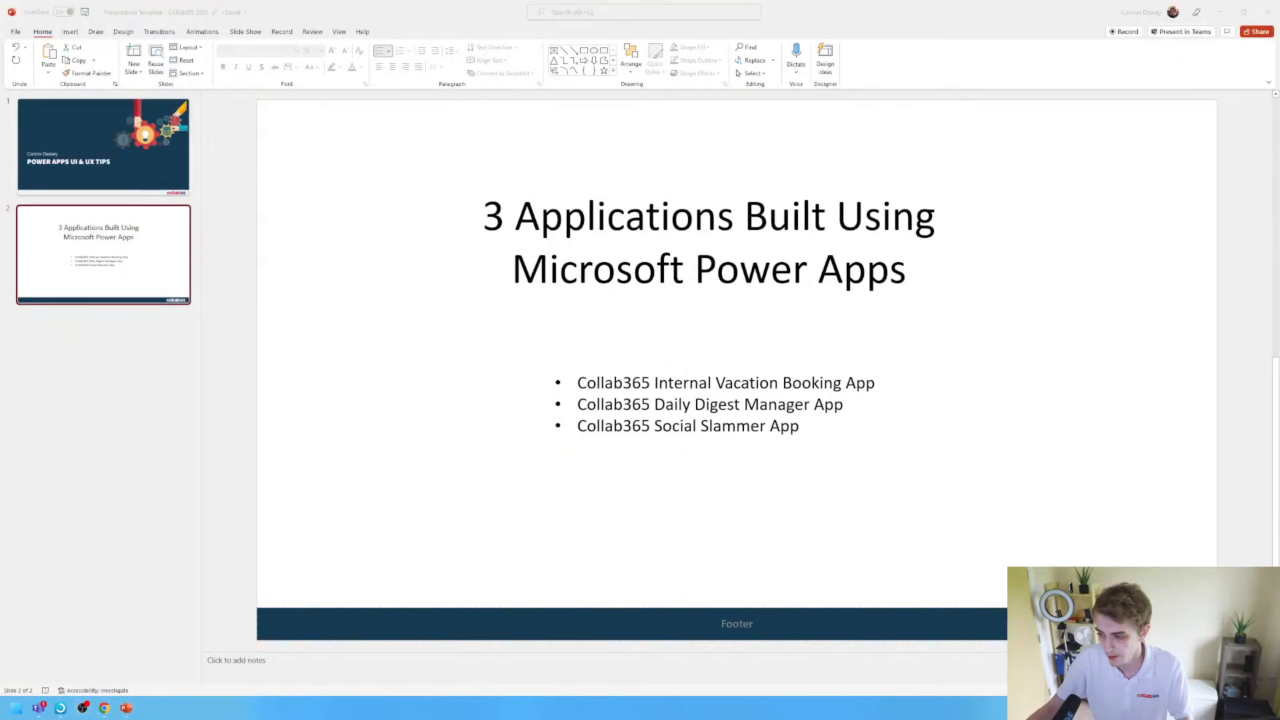